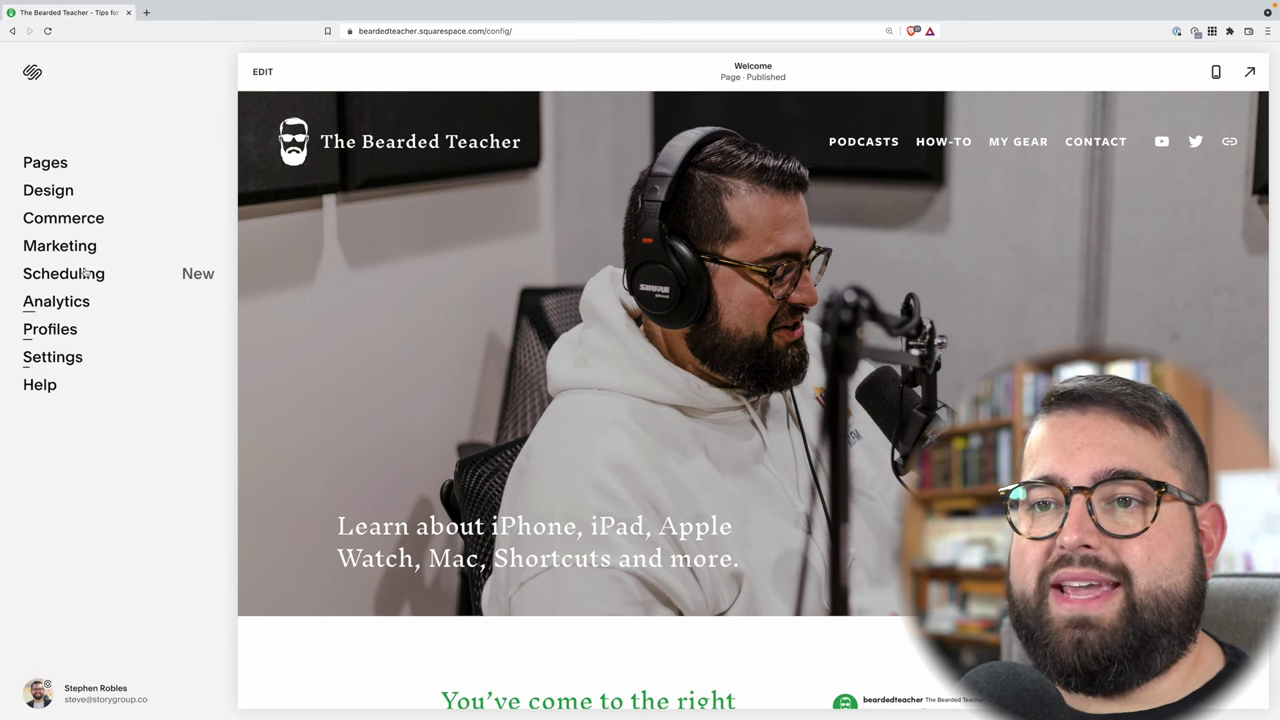
- Add a store page with the Store 1 layout to the site's Not Linked pages
{"action": "left_click", "coordinate": [50, 166]}
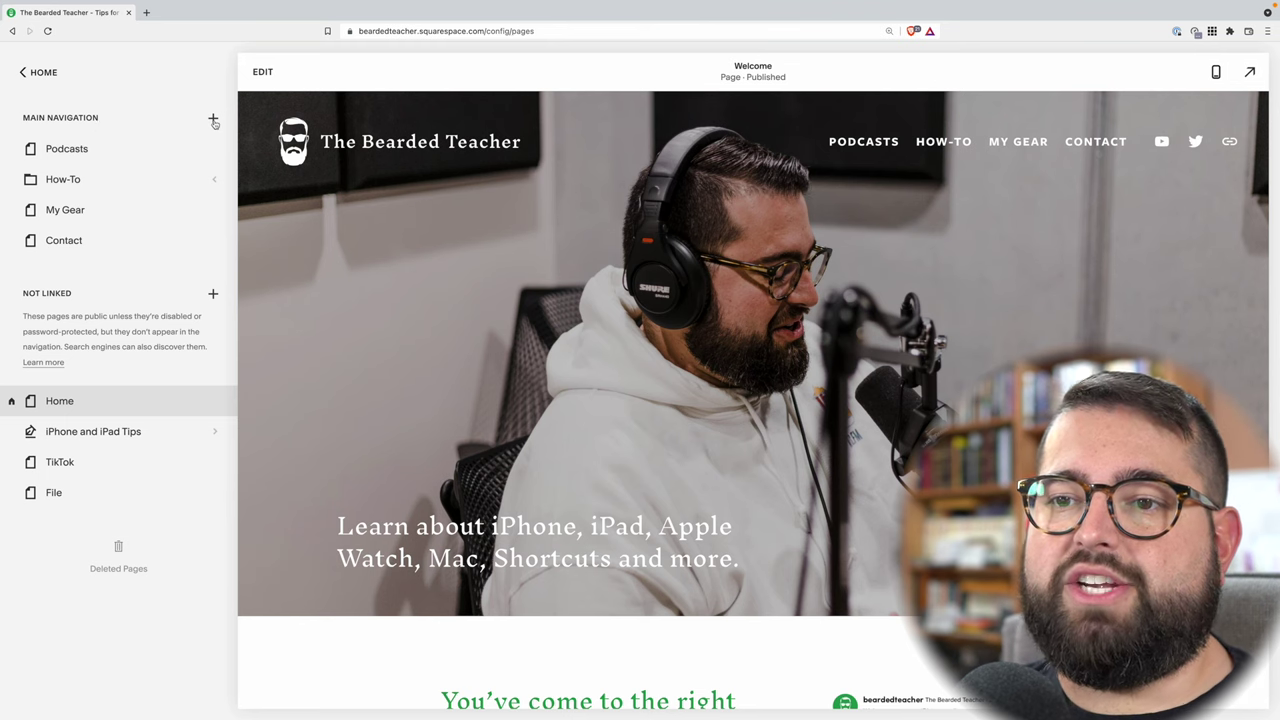
{"action": "left_click", "coordinate": [213, 297]}
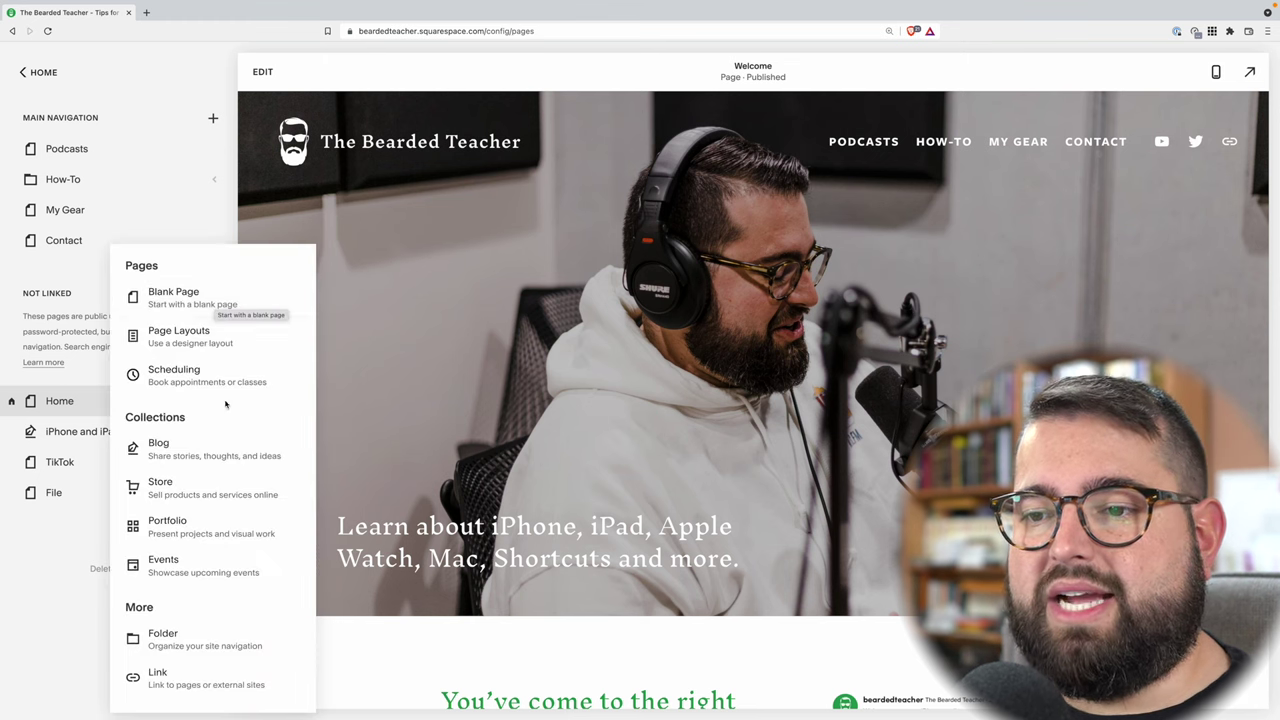
{"action": "left_click", "coordinate": [166, 492]}
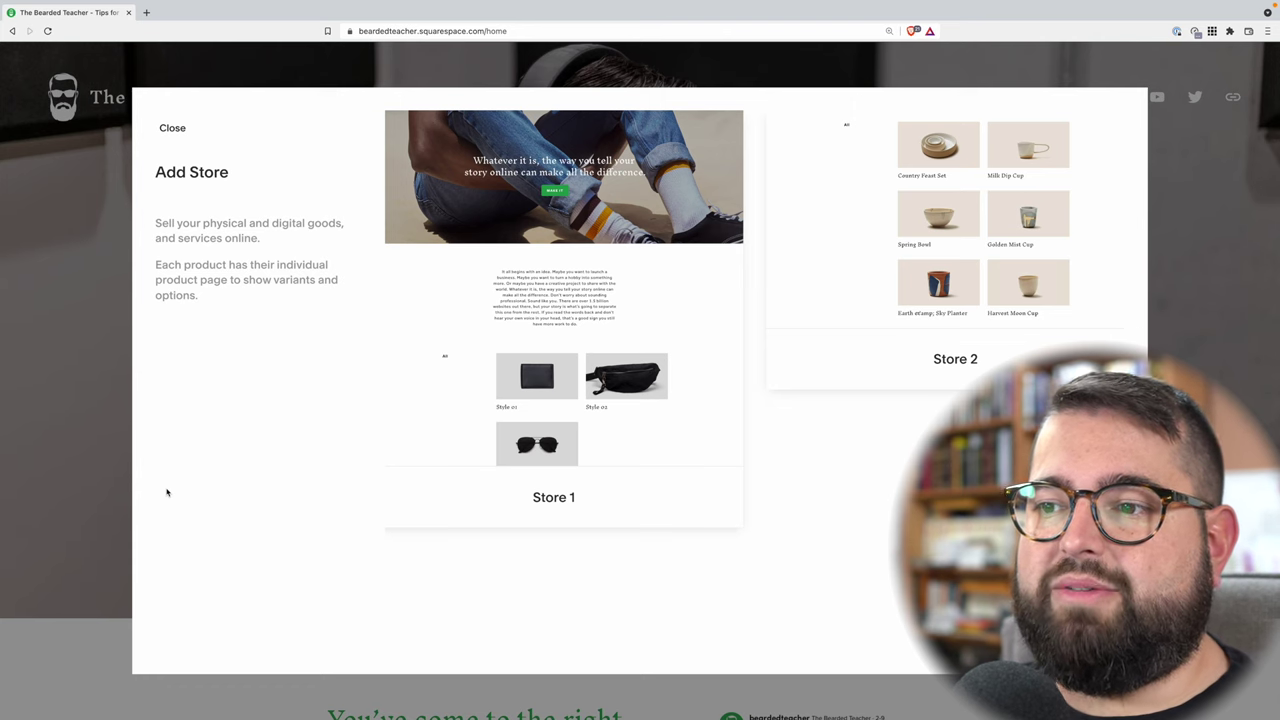
{"action": "left_click", "coordinate": [568, 491]}
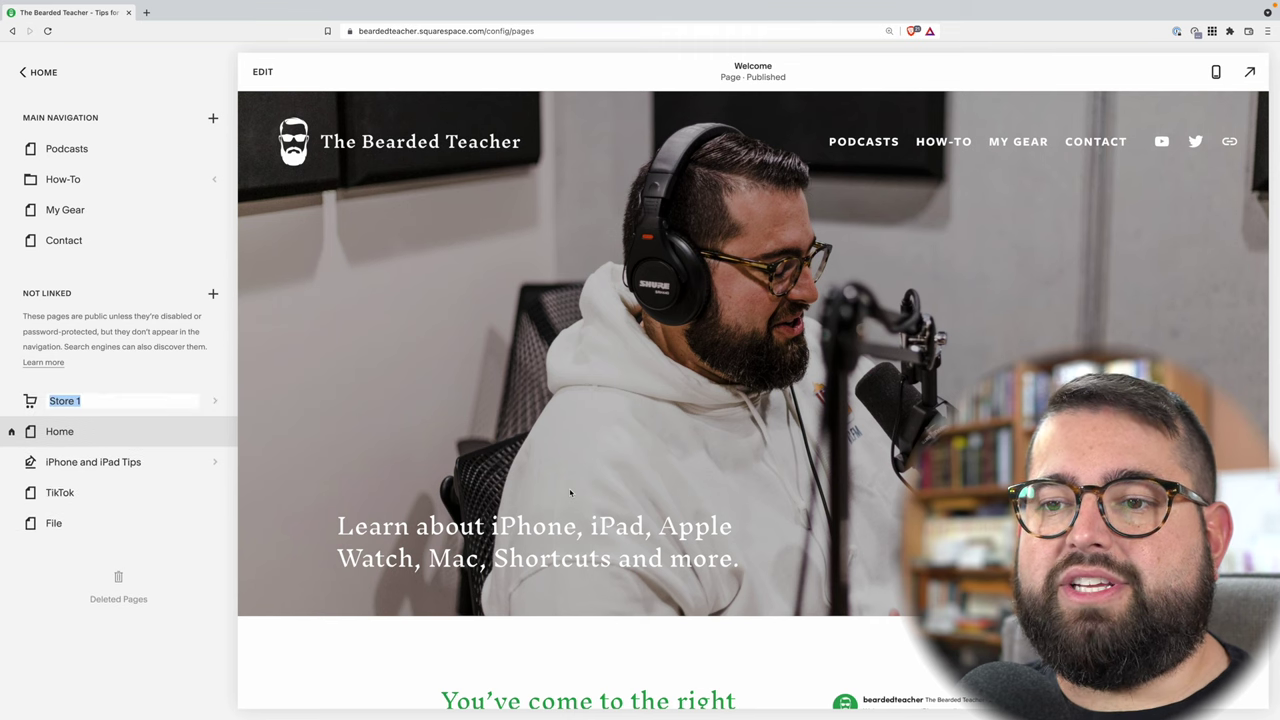
- Rename the new store page as Store
{"action": "left_click", "coordinate": [97, 401]}
{"action": "key", "text": "BackSpace"}
{"action": "key", "text": "BackSpace"}
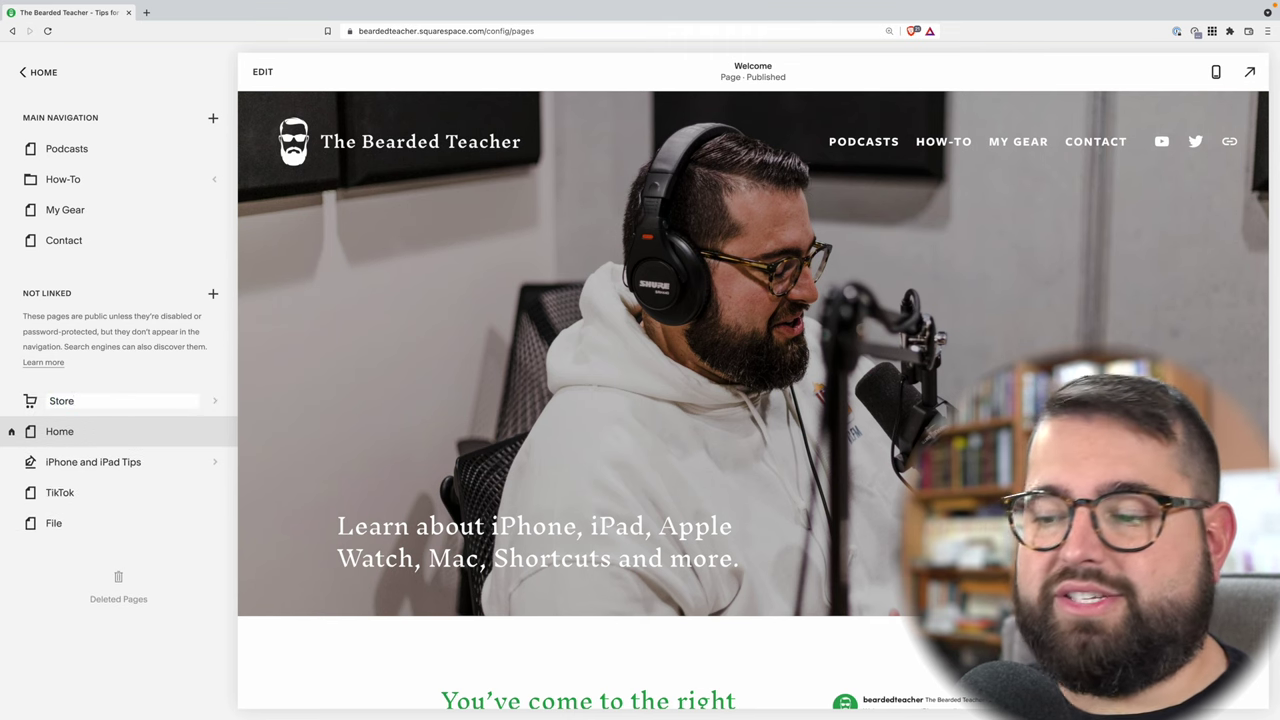
{"action": "key", "text": "super+a"}
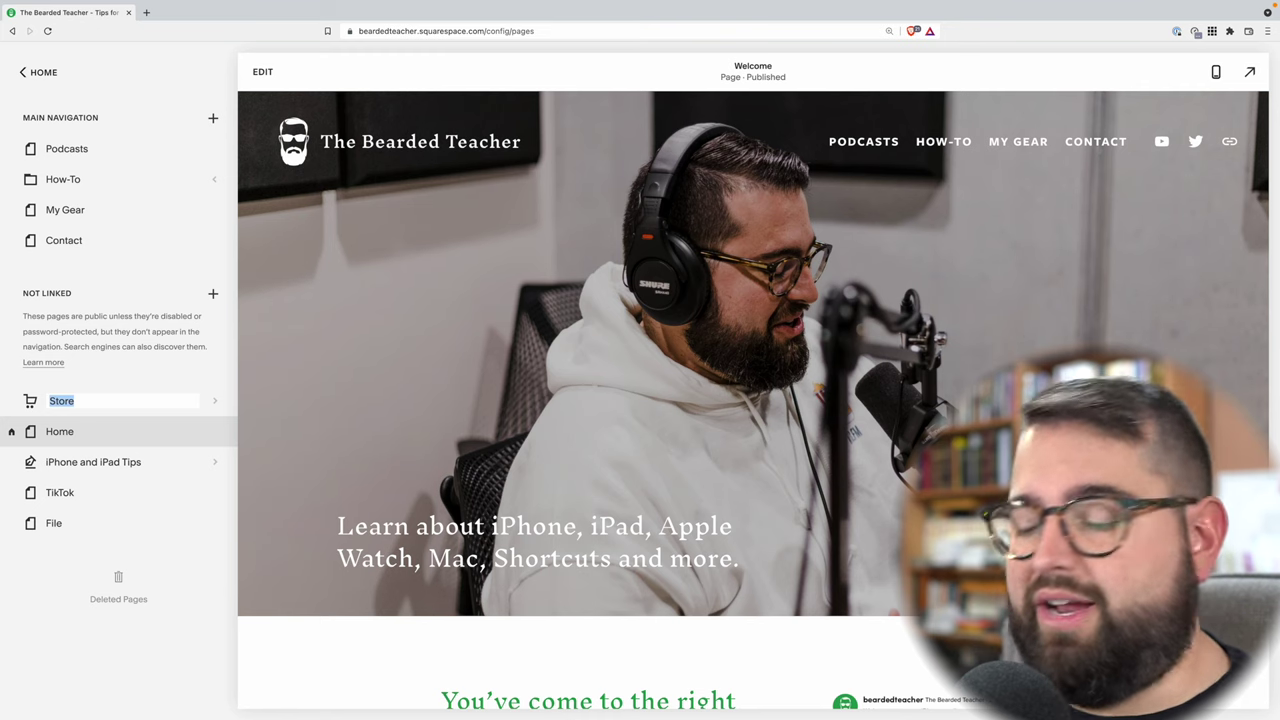
{"action": "type", "text": "Online Store"}
{"action": "type", "text": "Store"}
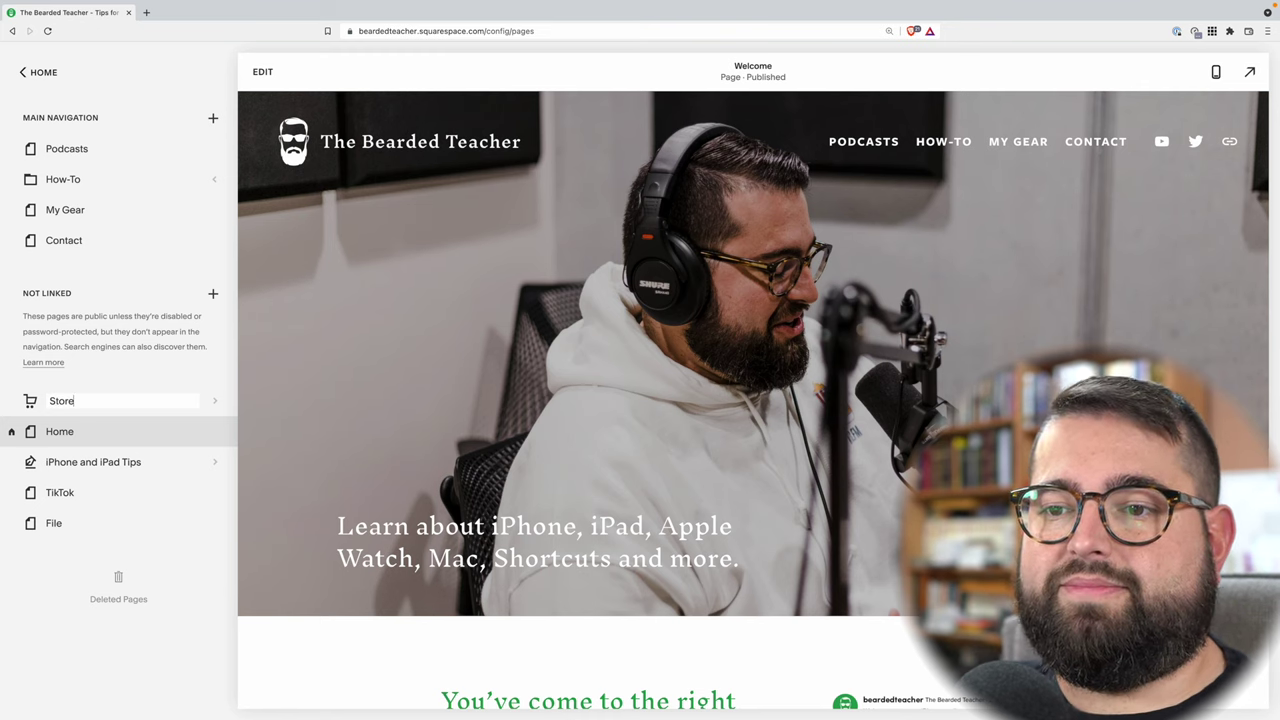
{"action": "key", "text": "Return"}
- Delete the sample products Style 01, Style 02 and Style 03 from the Store page
{"action": "left_click", "coordinate": [120, 386]}
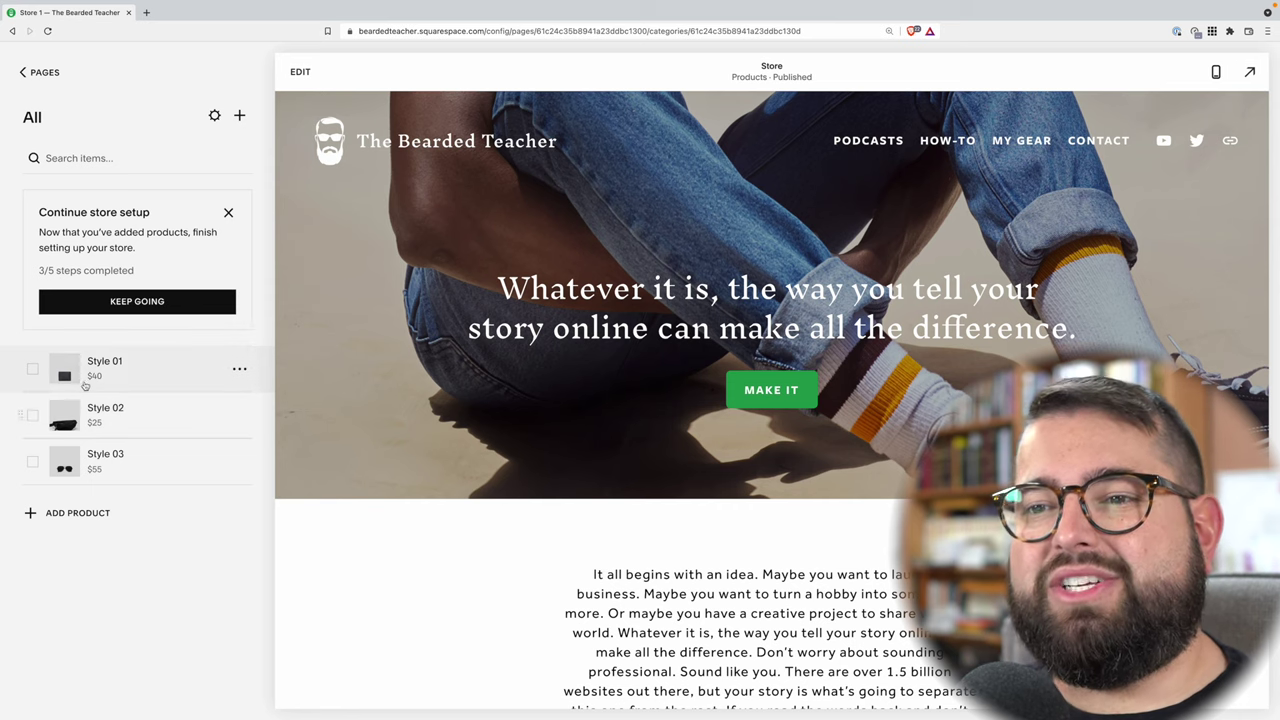
{"action": "left_click", "coordinate": [32, 368]}
{"action": "left_click", "coordinate": [33, 414]}
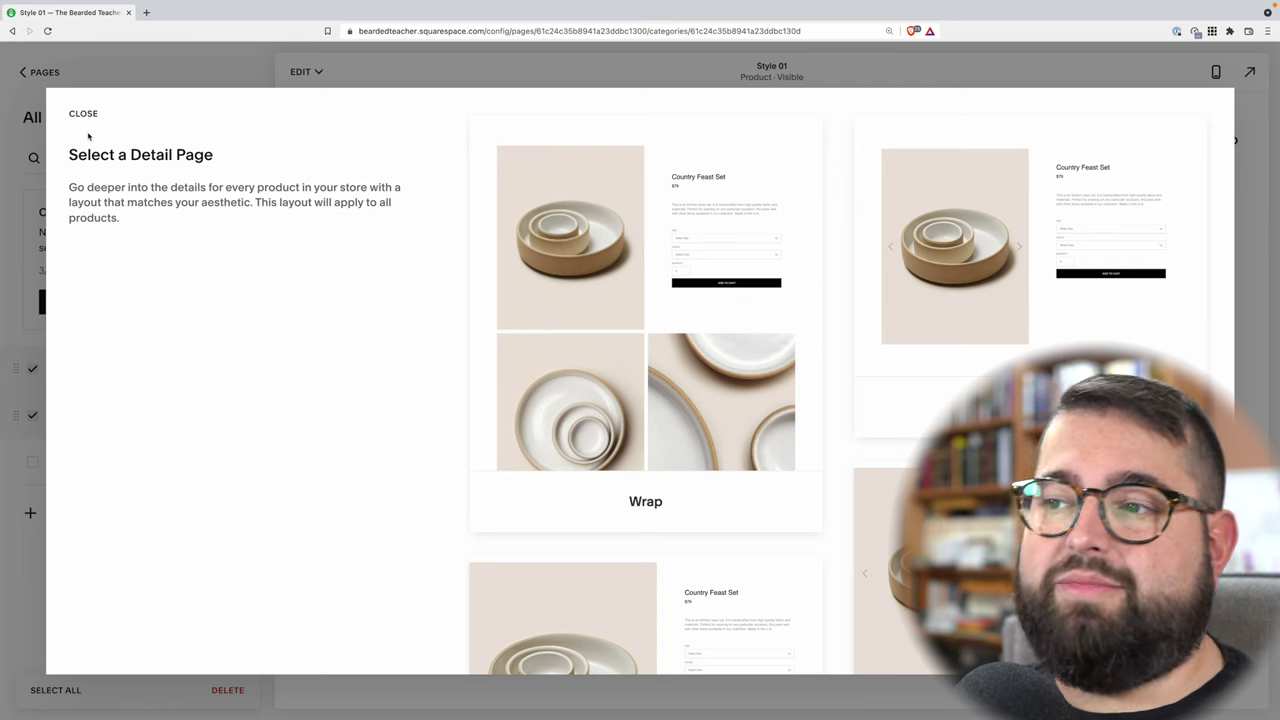
{"action": "left_click", "coordinate": [83, 114]}
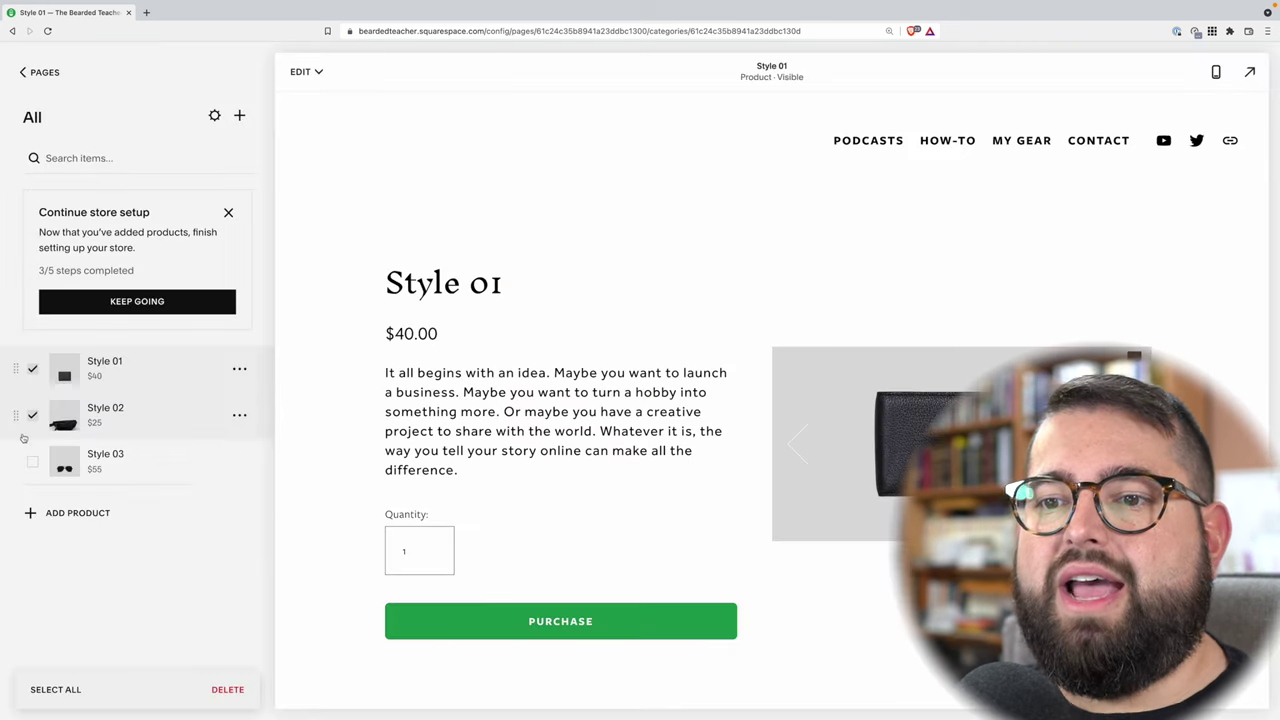
{"action": "left_click", "coordinate": [31, 464]}
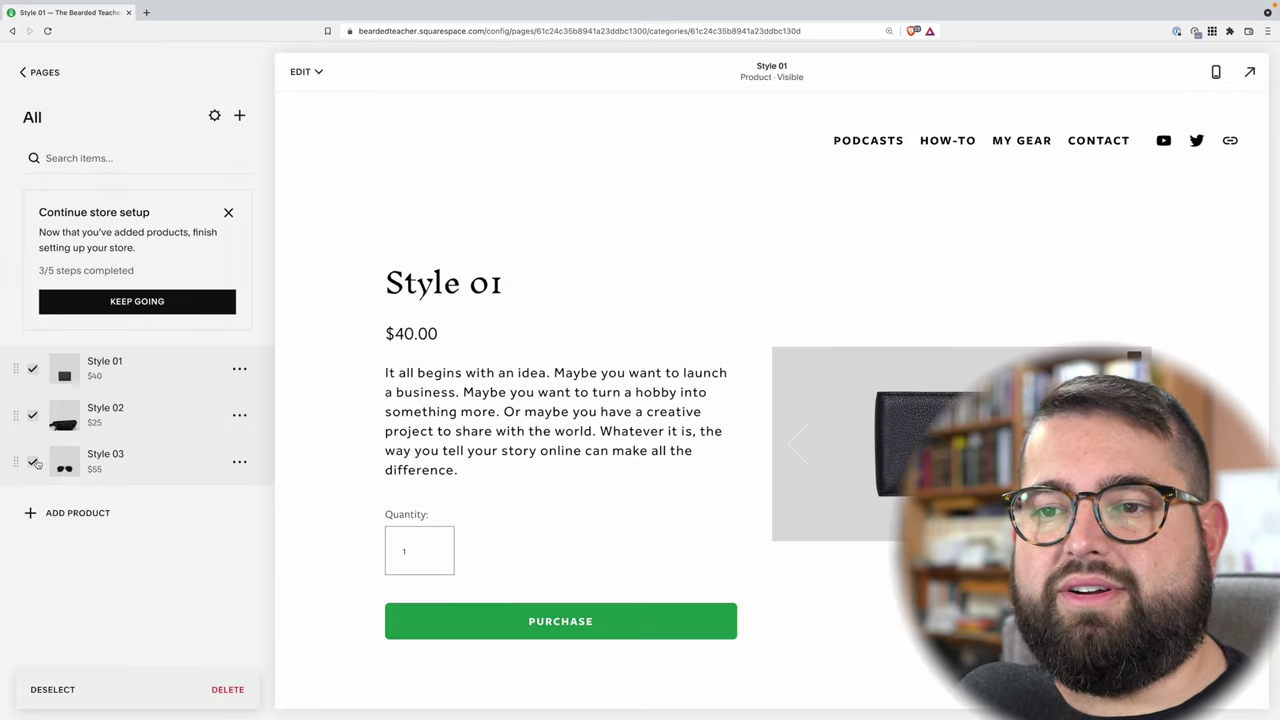
{"action": "left_click", "coordinate": [228, 689]}
{"action": "left_click", "coordinate": [719, 406]}
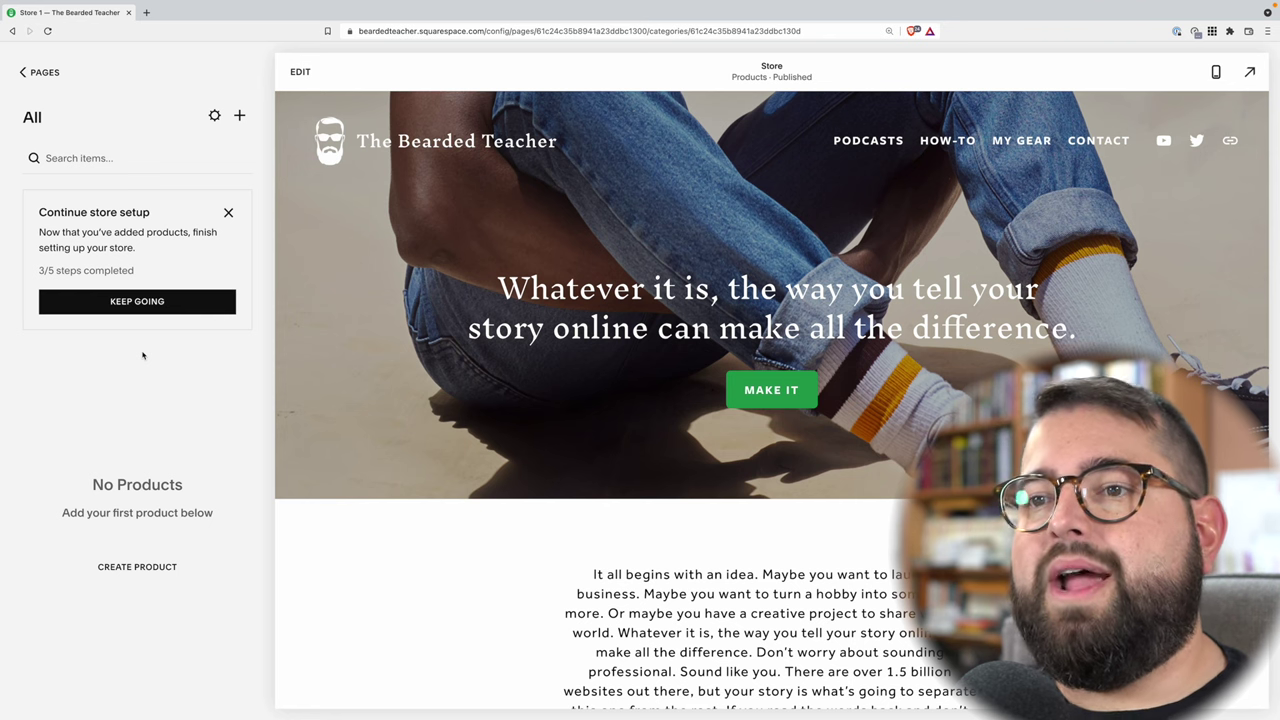
- Create a physical product in the store and name it 'Bearded Teacher T-Shirt'
{"action": "left_click", "coordinate": [239, 116]}
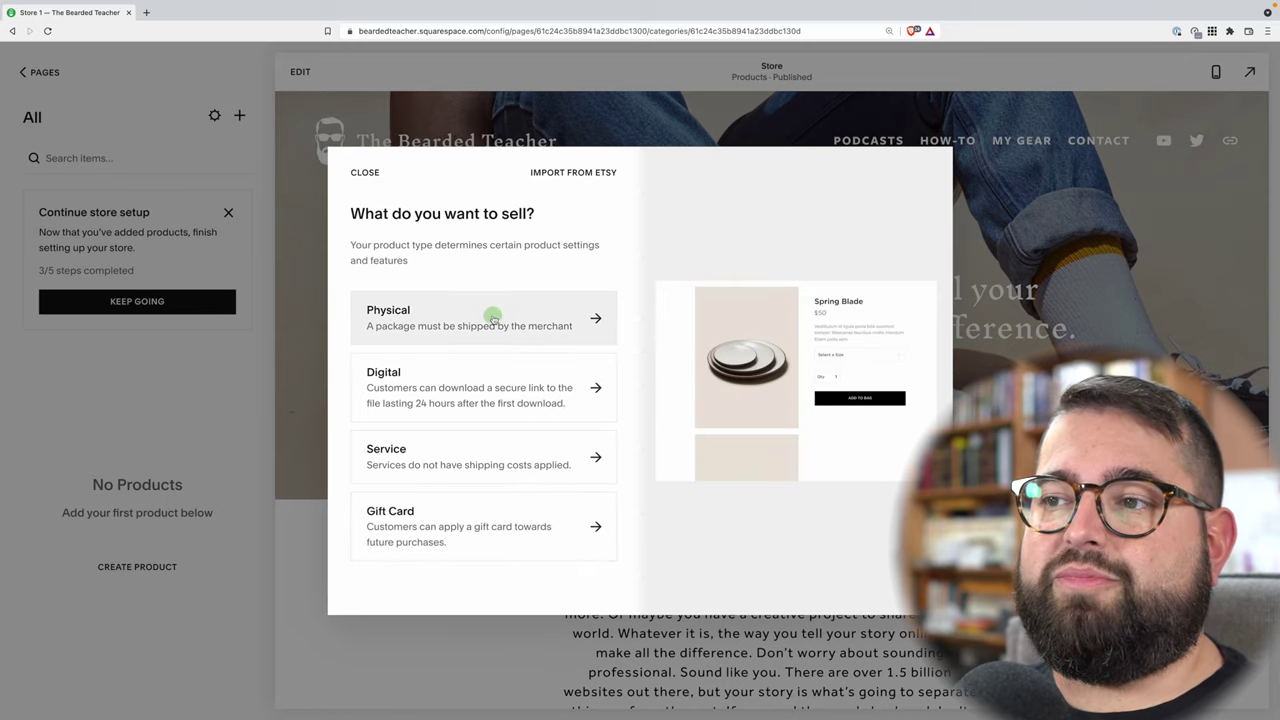
{"action": "left_click", "coordinate": [492, 319]}
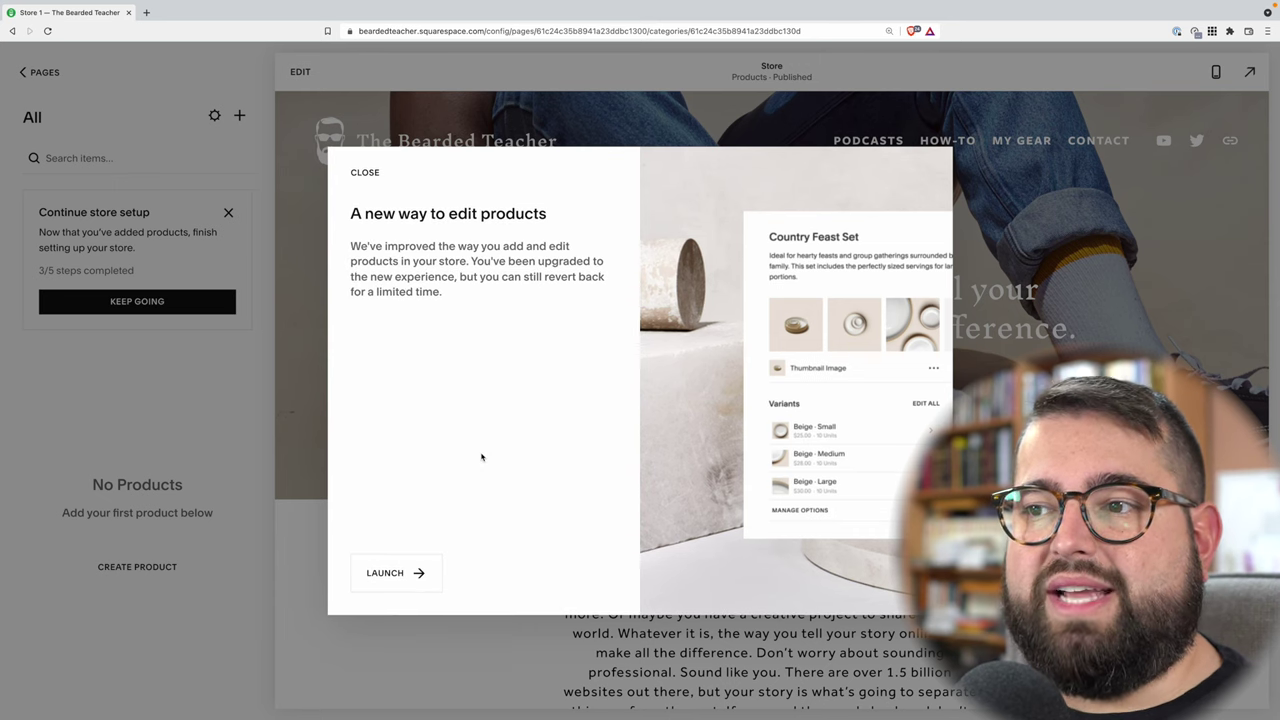
{"action": "left_click", "coordinate": [418, 572]}
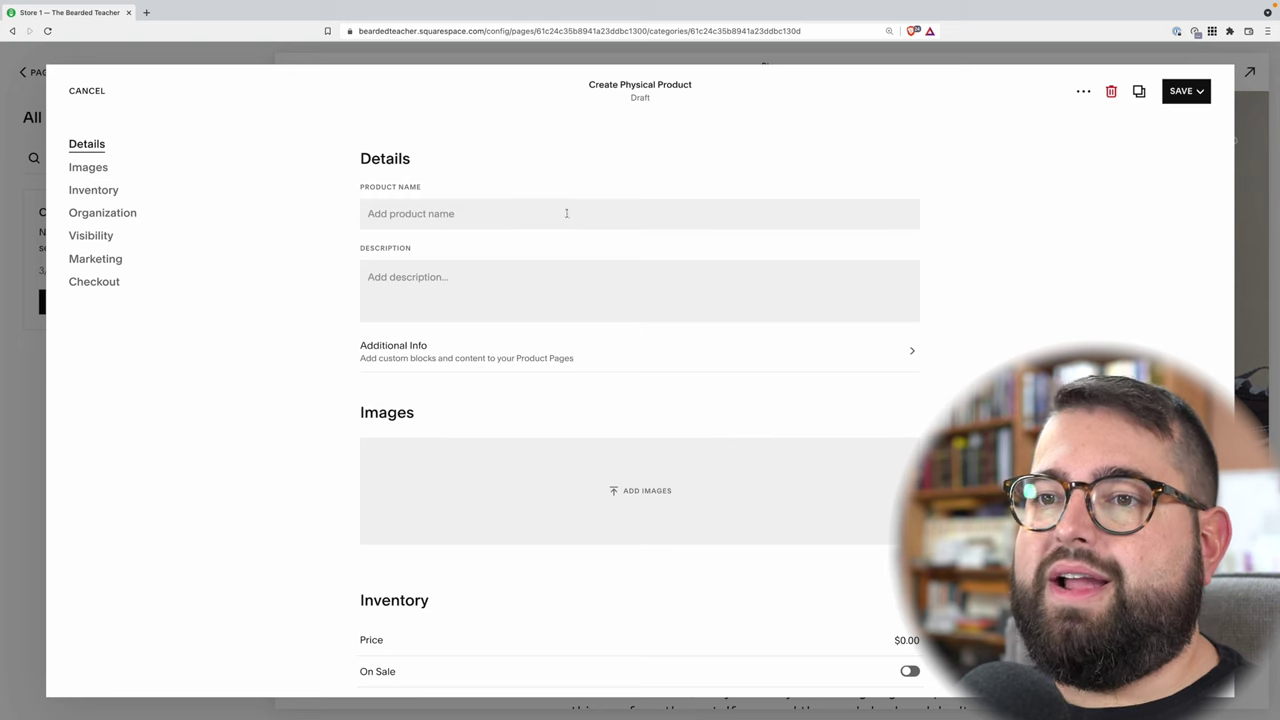
{"action": "left_click", "coordinate": [566, 213]}
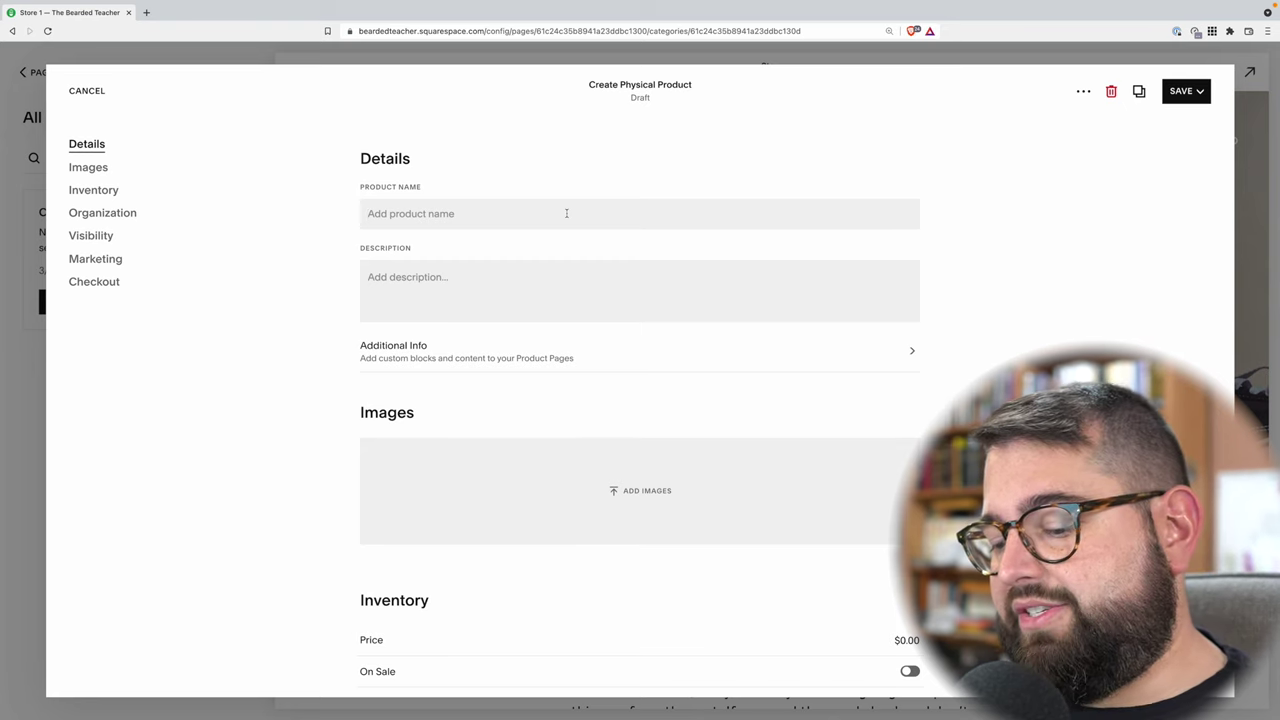
{"action": "type", "text": "Bearded Teache"}
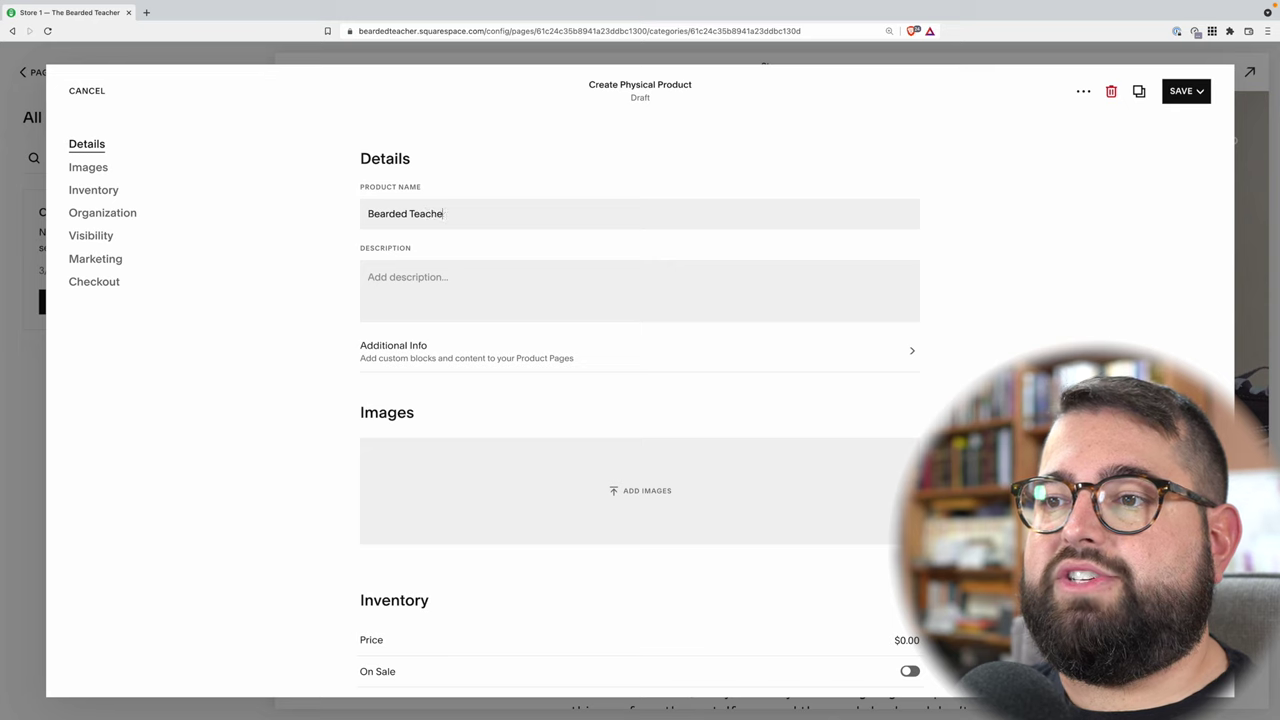
{"action": "type", "text": "r T-Shirt"}
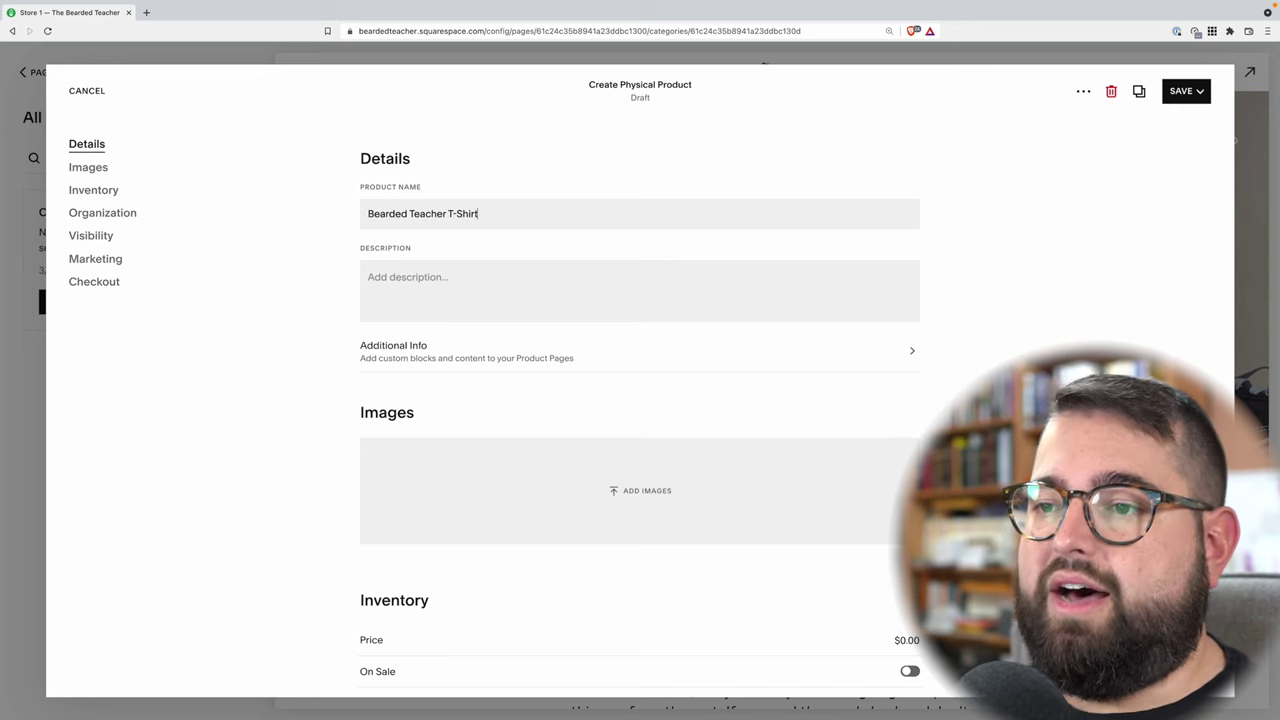
- Enter the product description '100% Cotton, the best feelings shirt ever.'
{"action": "left_click", "coordinate": [477, 289]}
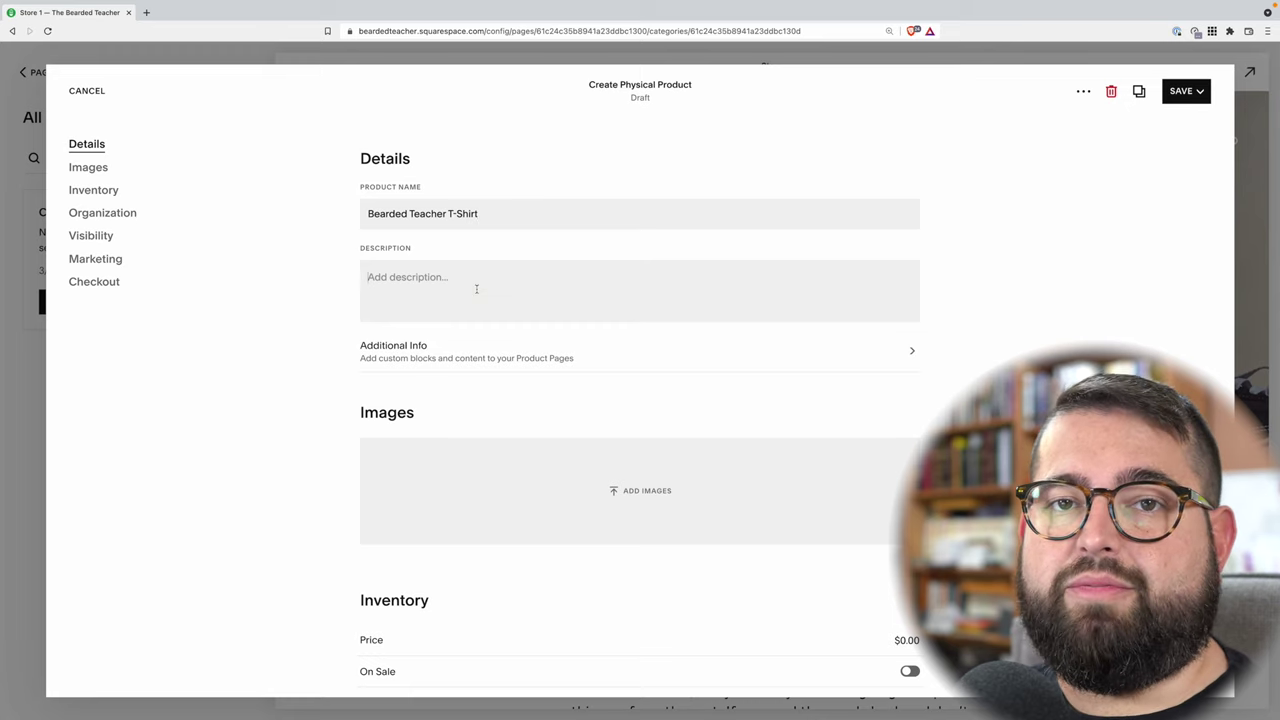
{"action": "type", "text": "Cotton"}
{"action": "key", "text": "ctrl+a"}
{"action": "type", "text": "100"}
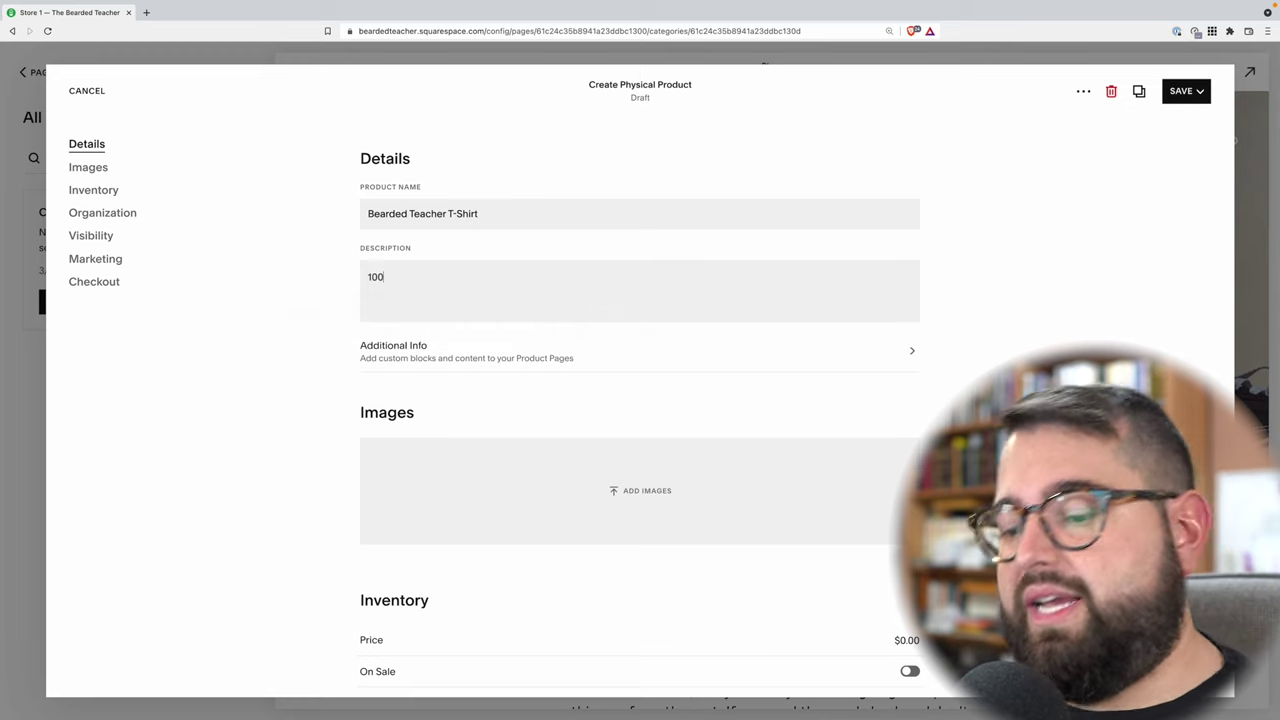
{"action": "type", "text": "% Cotton"}
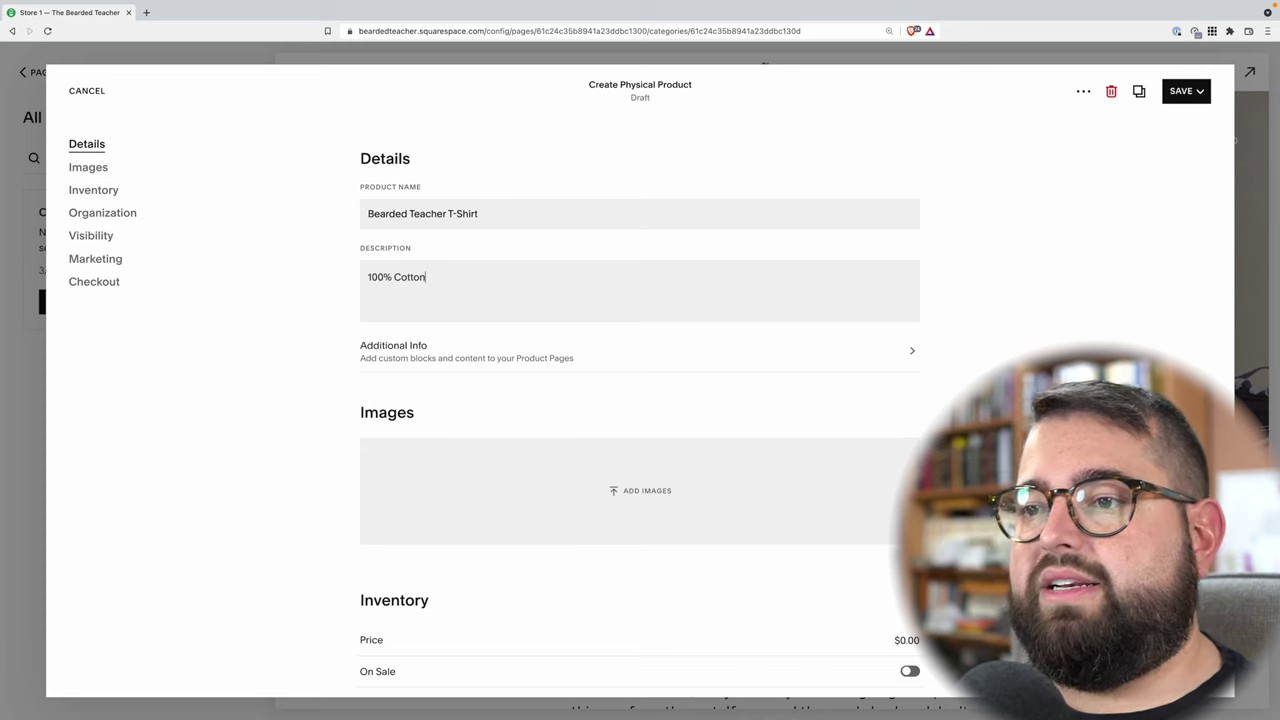
{"action": "type", "text": ", the best feeling"}
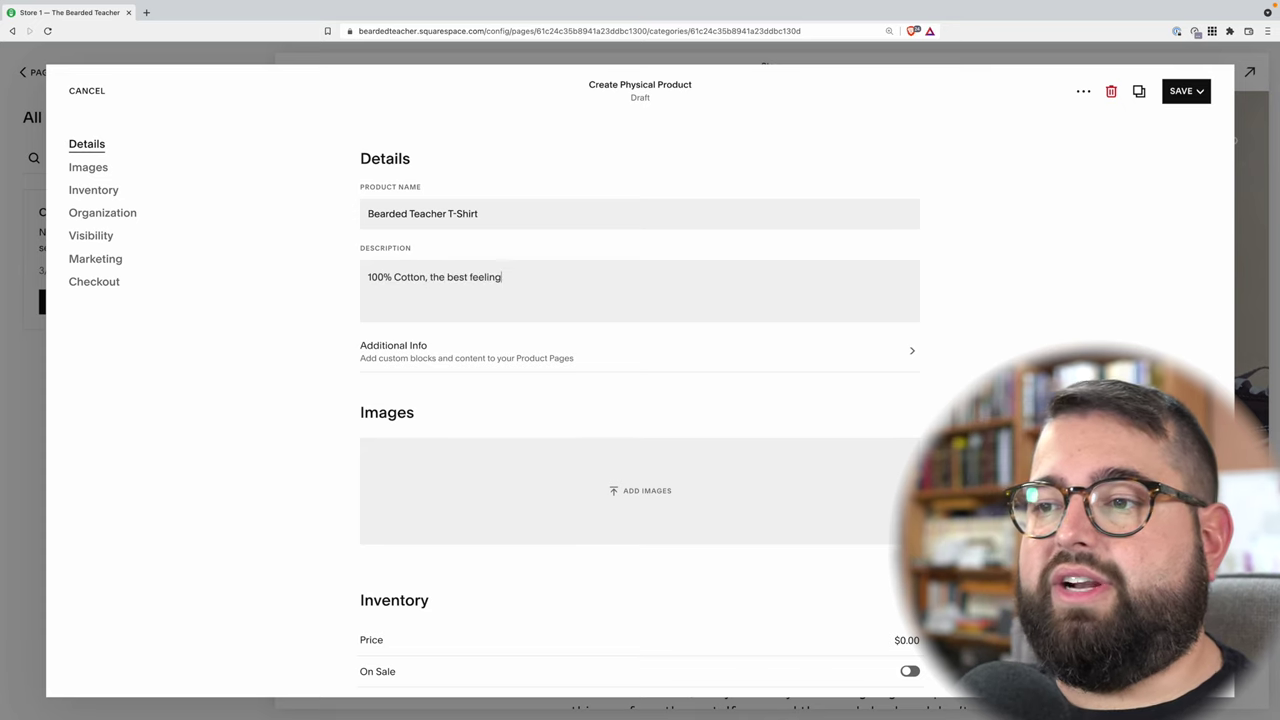
{"action": "type", "text": "s shirt ever."}
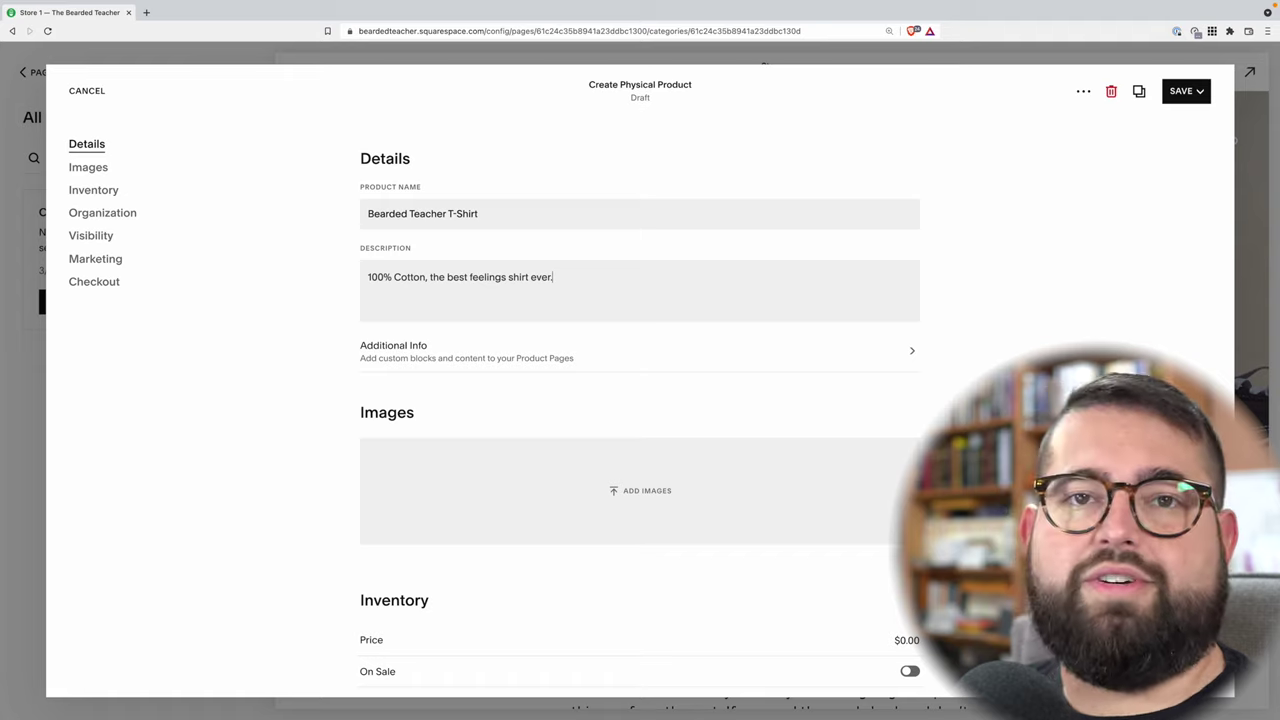
{"action": "scroll", "coordinate": [605, 288], "scroll_direction": "down", "scroll_amount": 1}
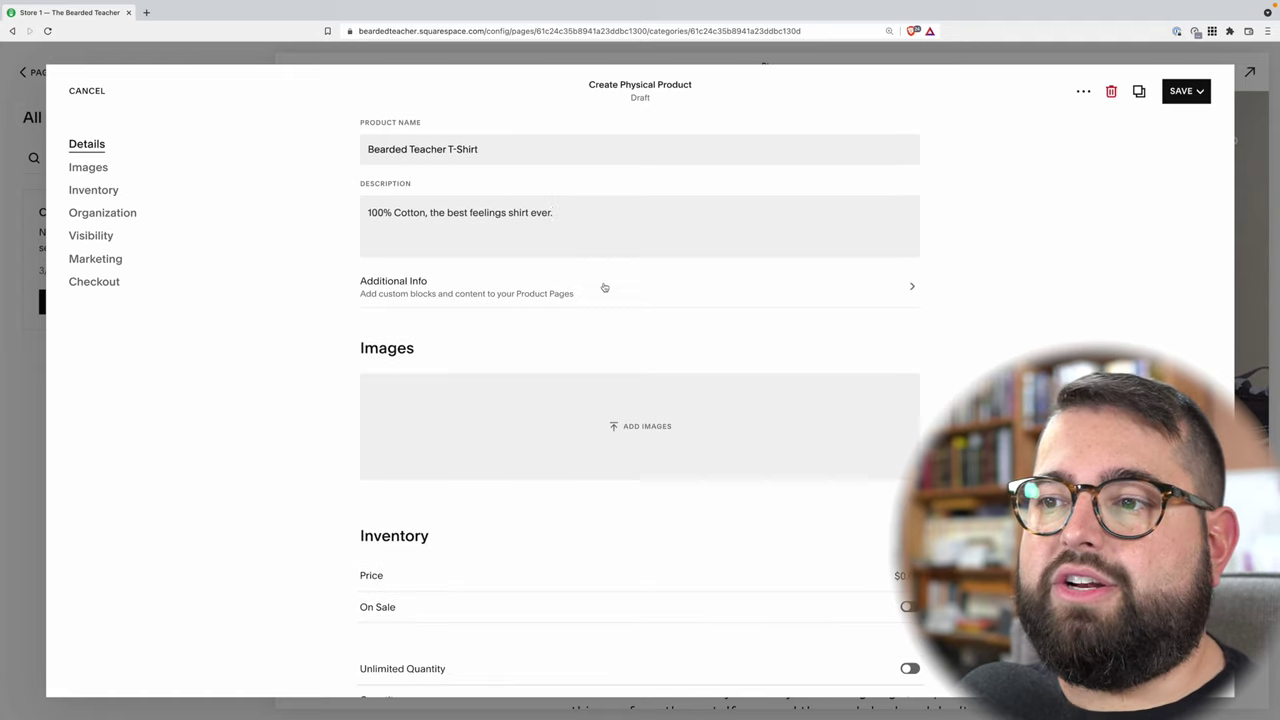
{"action": "left_click", "coordinate": [483, 295]}
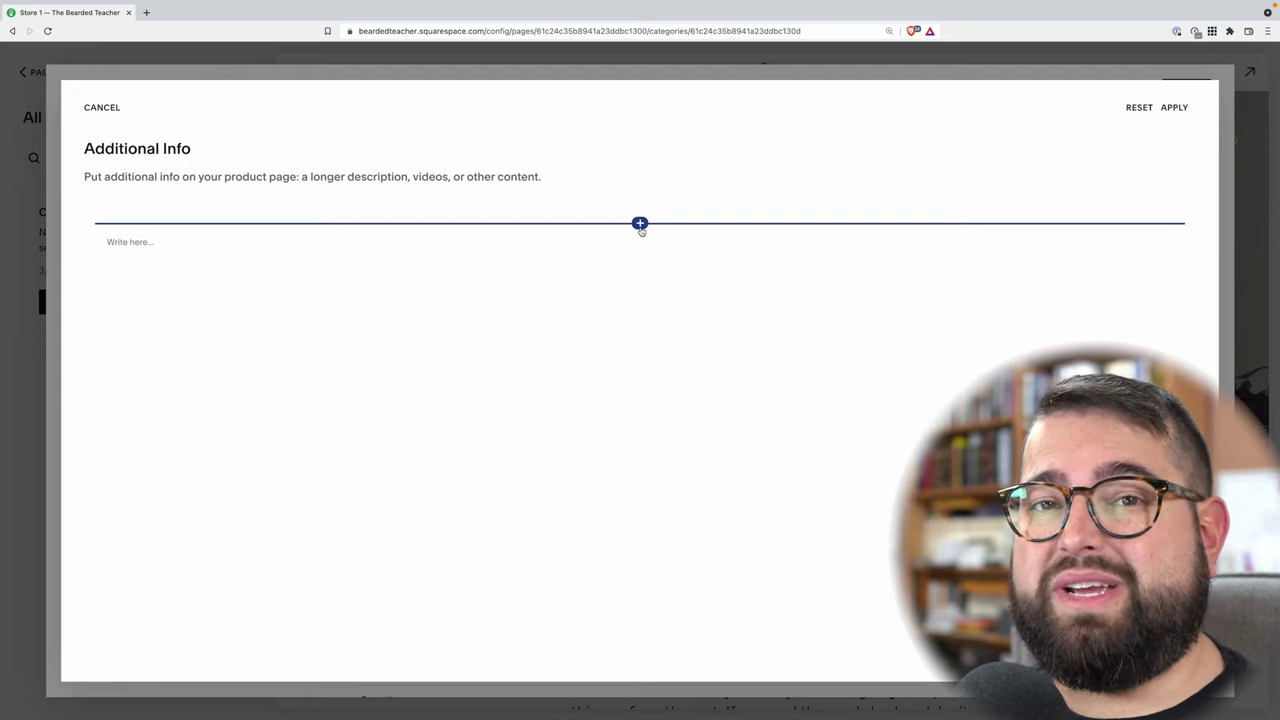
{"action": "left_click", "coordinate": [640, 224]}
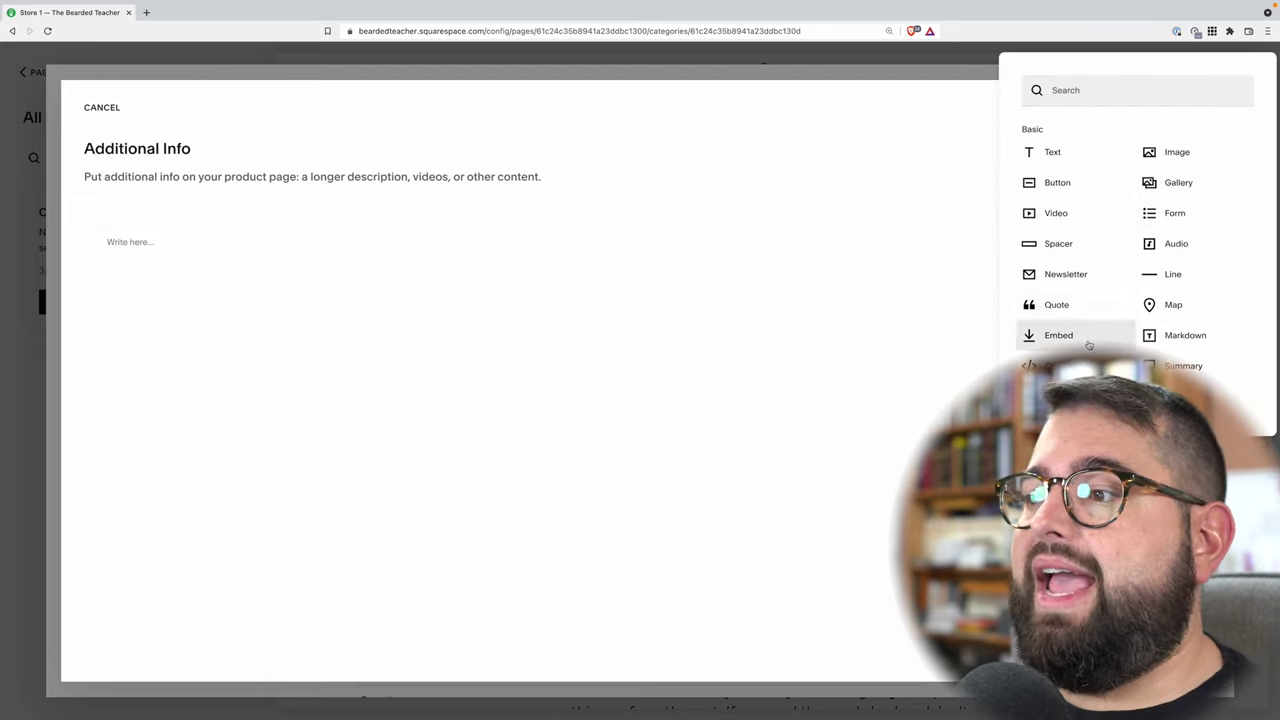
{"action": "left_click", "coordinate": [683, 258]}
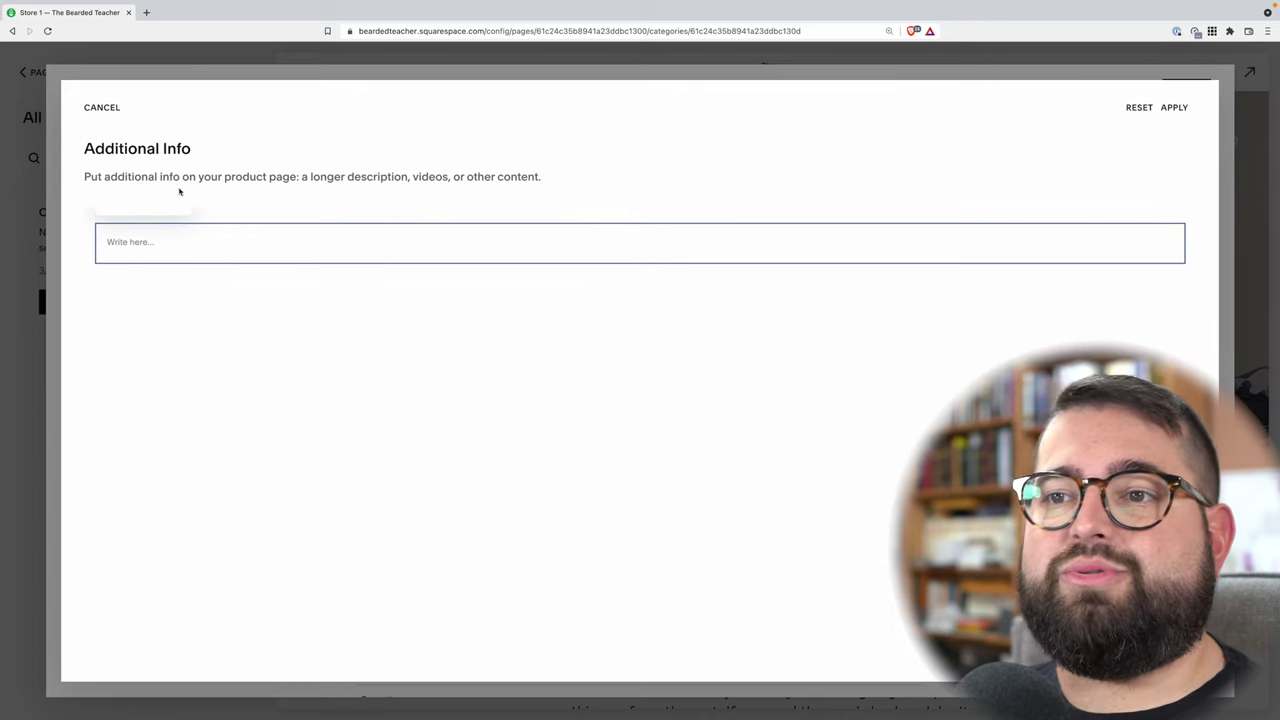
{"action": "left_click", "coordinate": [101, 108]}
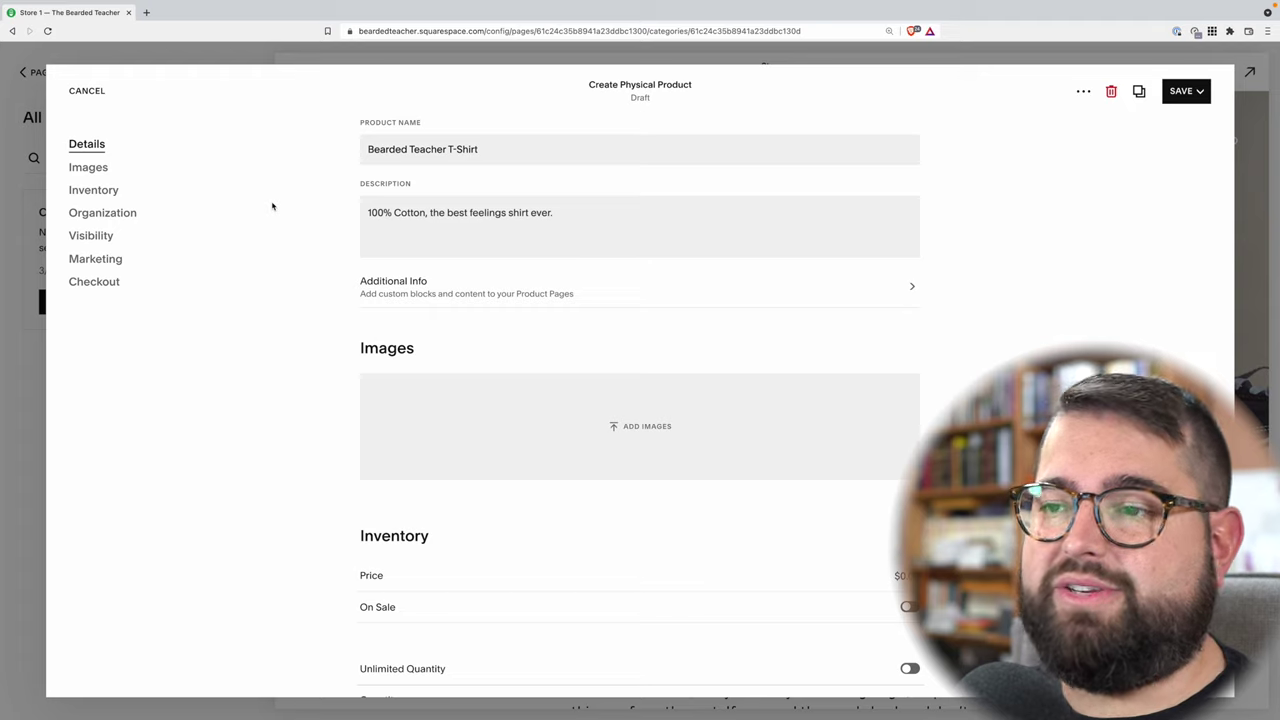
- Upload the green bearded-face logo as the T-shirt's product image
{"action": "scroll", "coordinate": [686, 335], "scroll_direction": "down", "scroll_amount": 2}
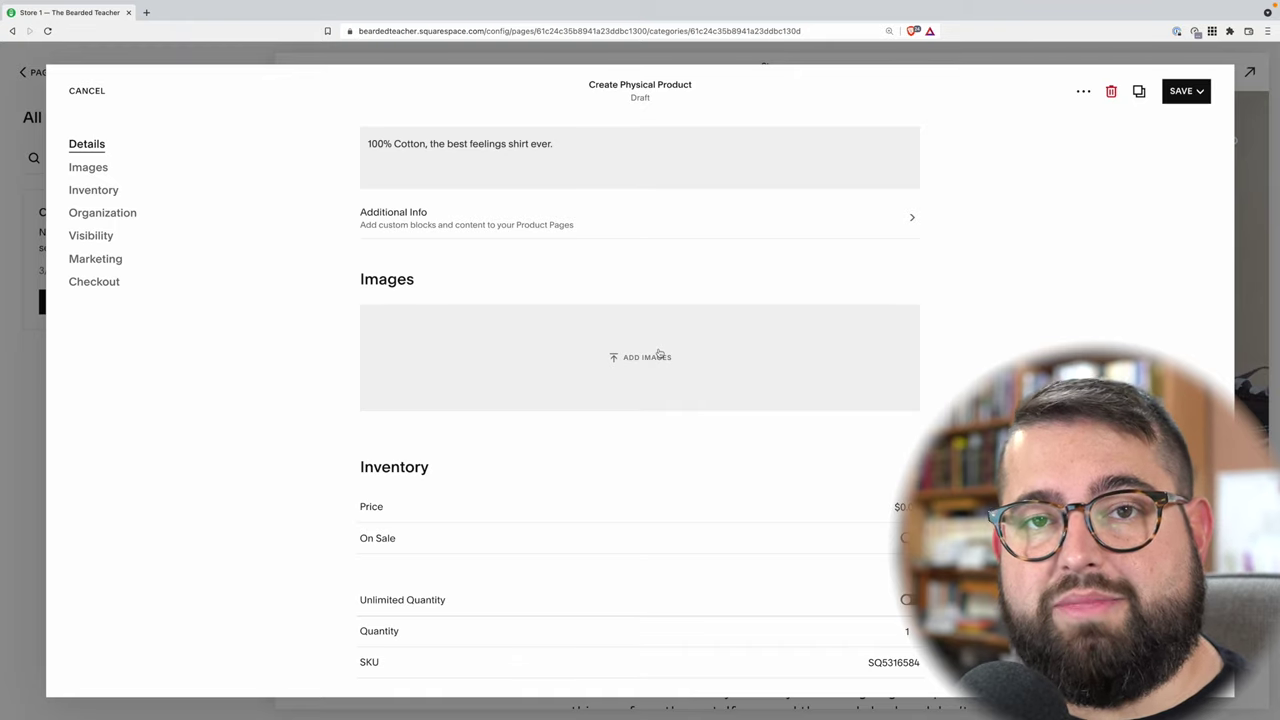
{"action": "left_click", "coordinate": [659, 354]}
{"action": "double_click", "coordinate": [683, 404]}
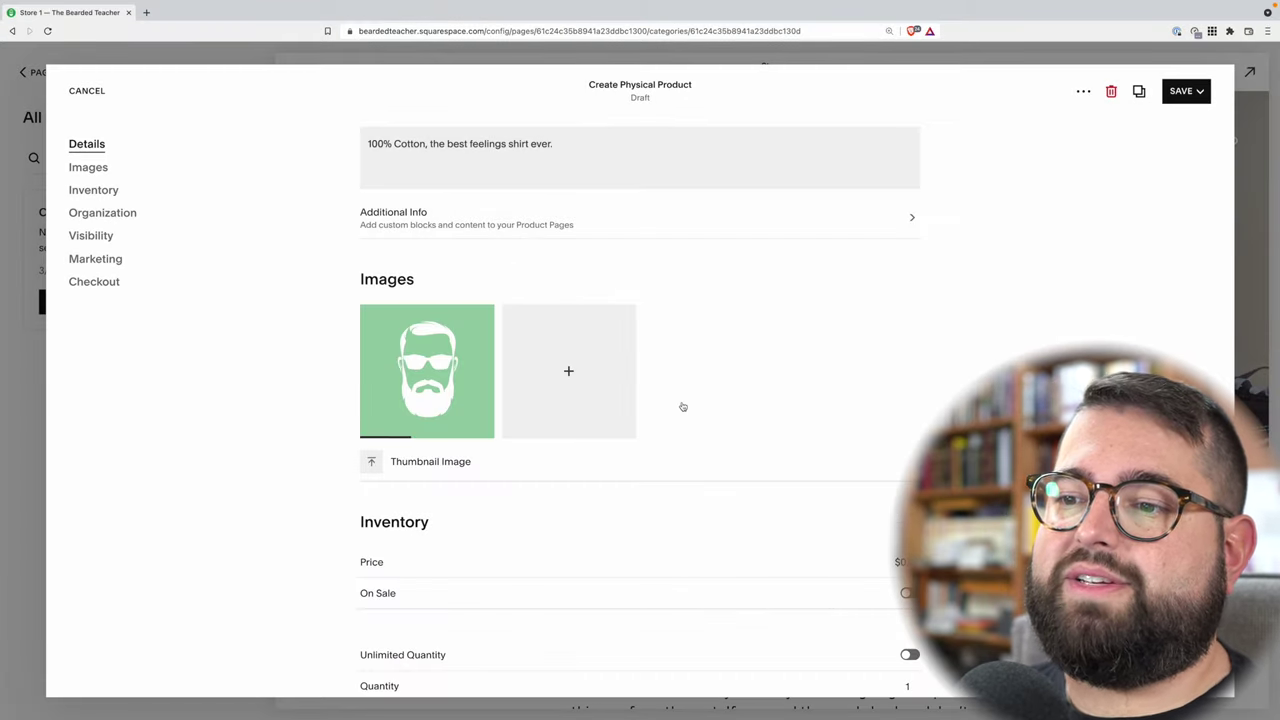
- Set the T-shirt's price to $25.00 in its inventory details
{"action": "scroll", "coordinate": [571, 449], "scroll_direction": "down", "scroll_amount": 3}
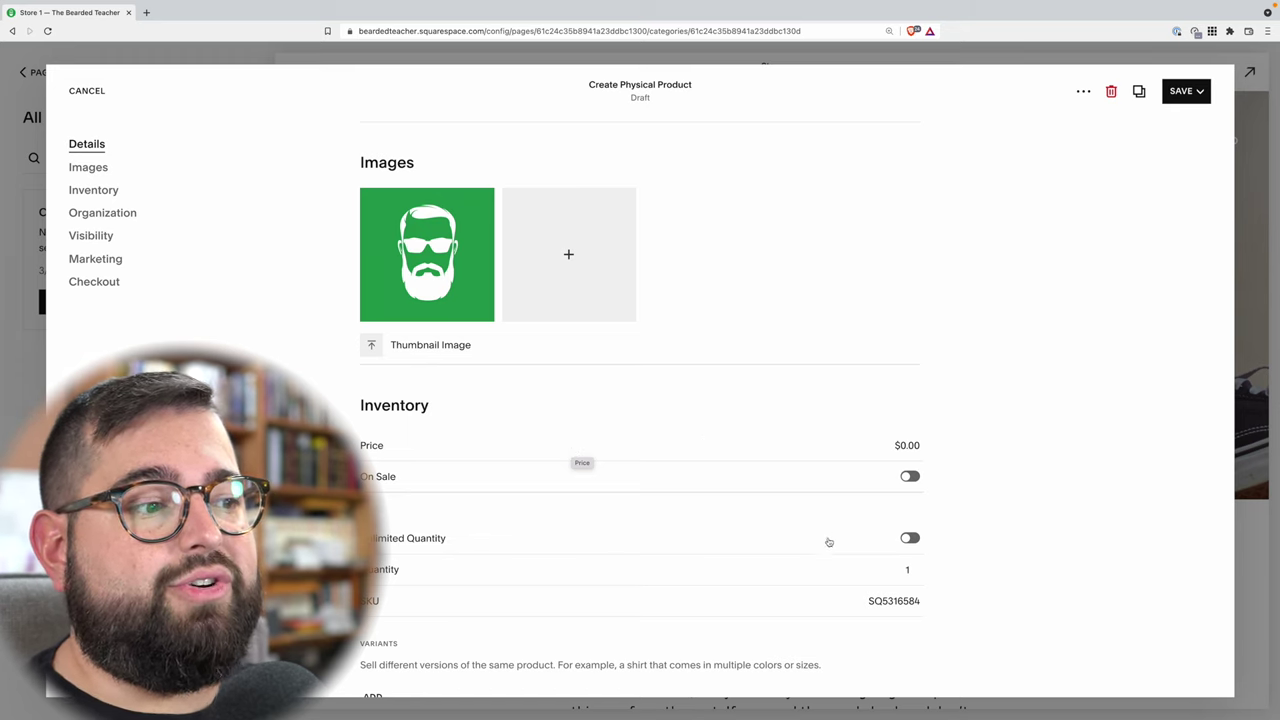
{"action": "left_click", "coordinate": [905, 447]}
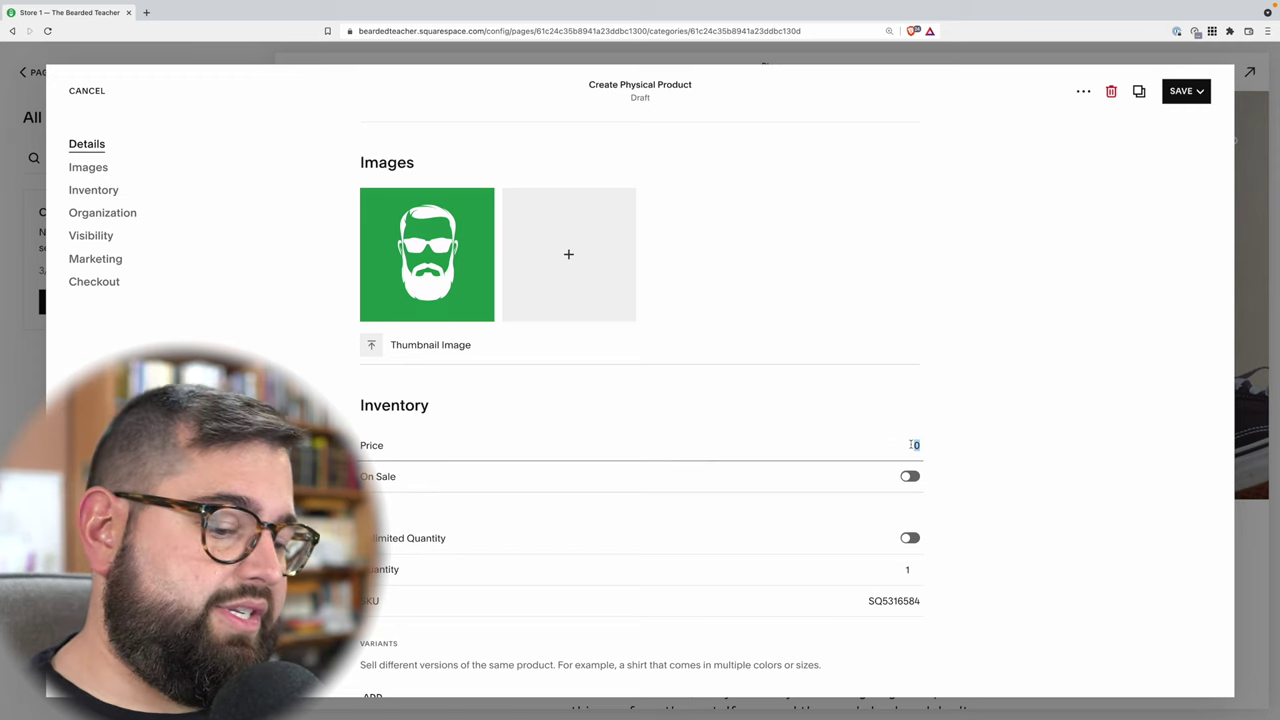
{"action": "type", "text": "25"}
{"action": "left_click", "coordinate": [1034, 520]}
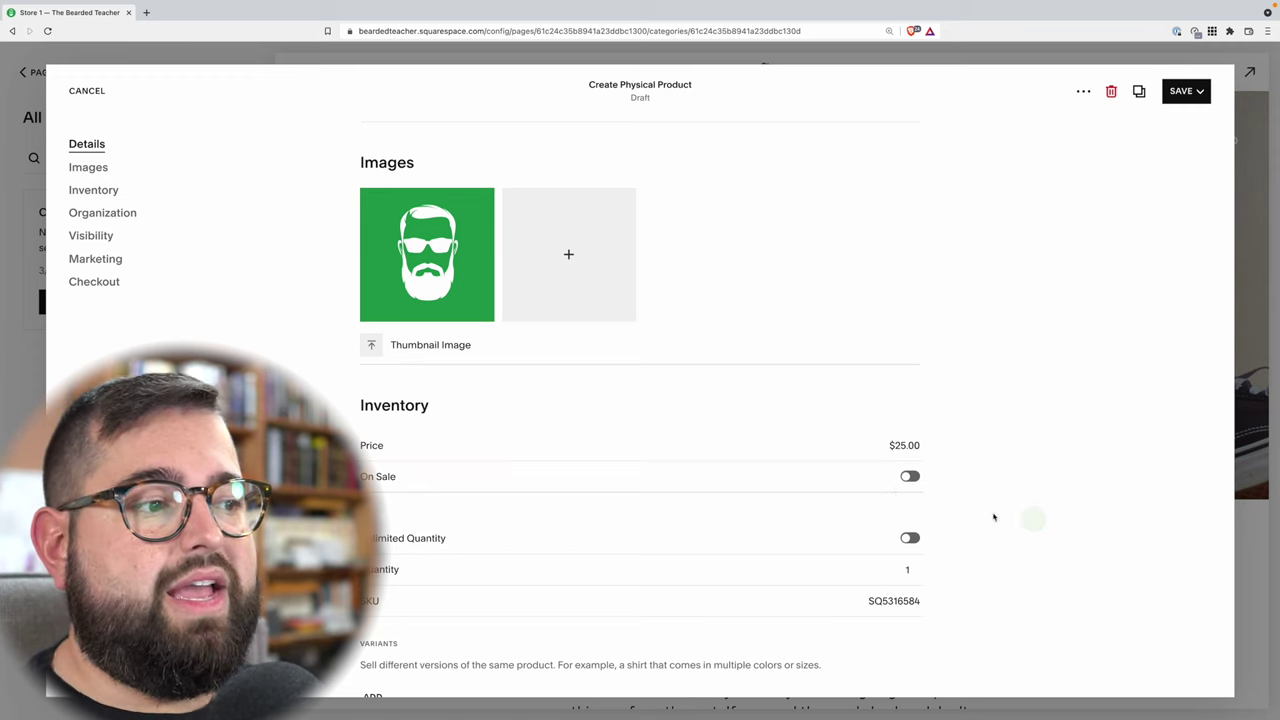
- Put the T-shirt on sale with a sale price of $15.00
{"action": "left_click", "coordinate": [910, 478]}
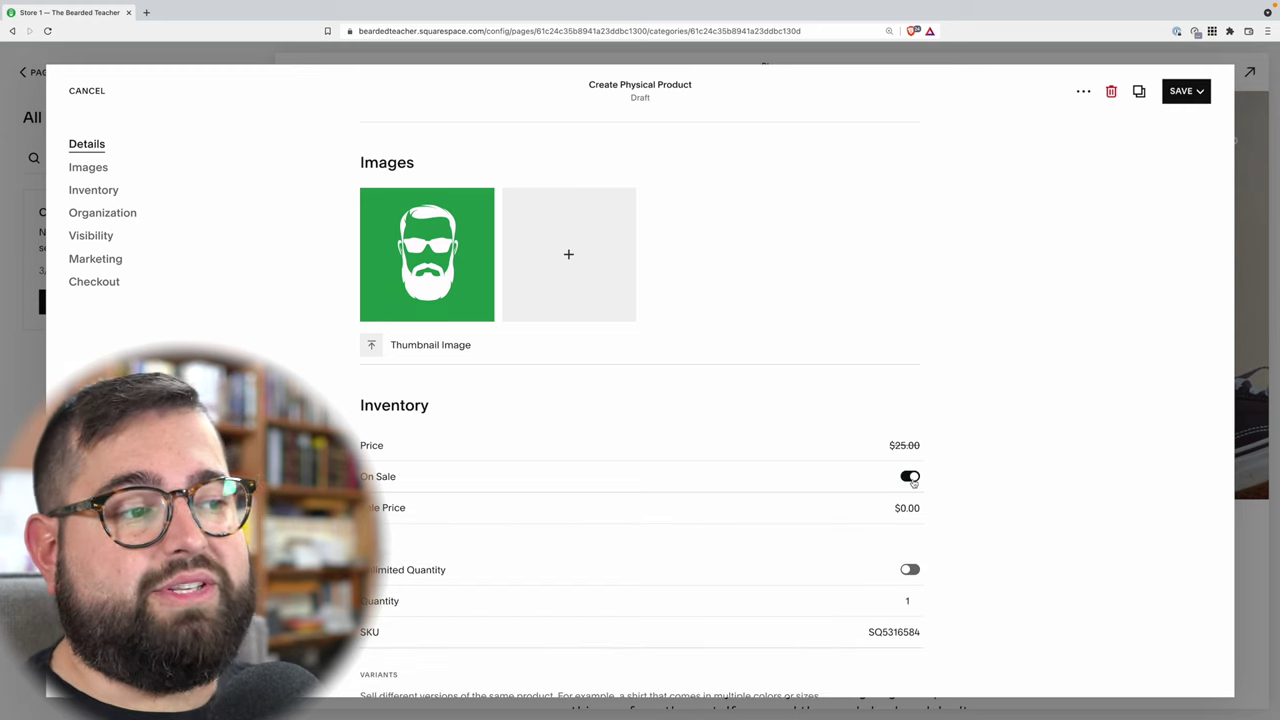
{"action": "left_click", "coordinate": [908, 508]}
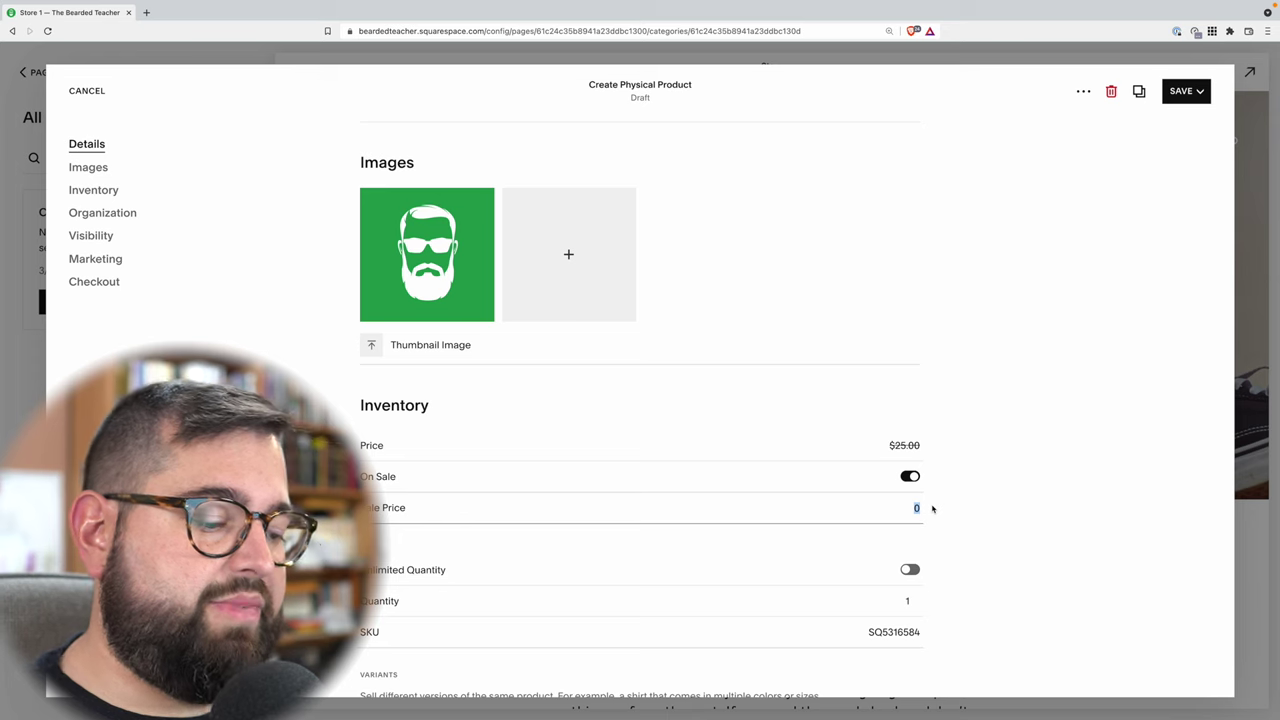
{"action": "type", "text": "15"}
{"action": "left_click", "coordinate": [960, 507]}
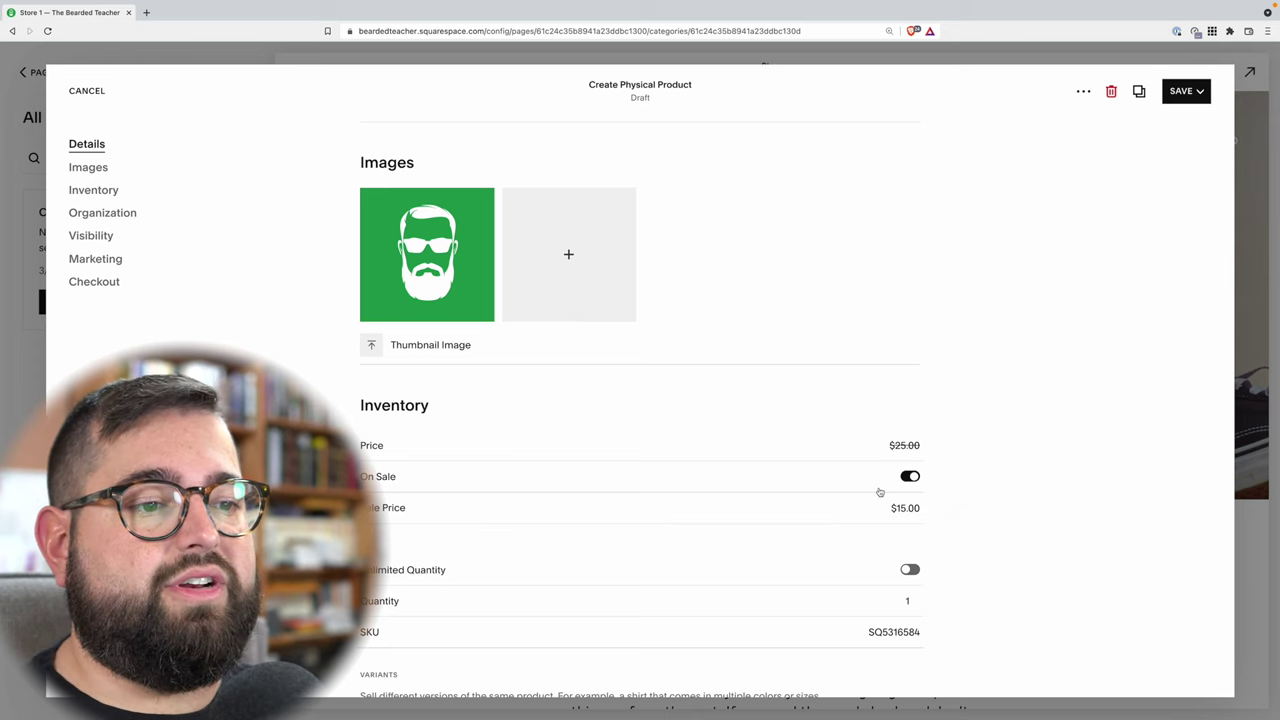
- Set the T-shirt's stock to a limited quantity of 50
{"action": "scroll", "coordinate": [880, 491], "scroll_direction": "down", "scroll_amount": 3}
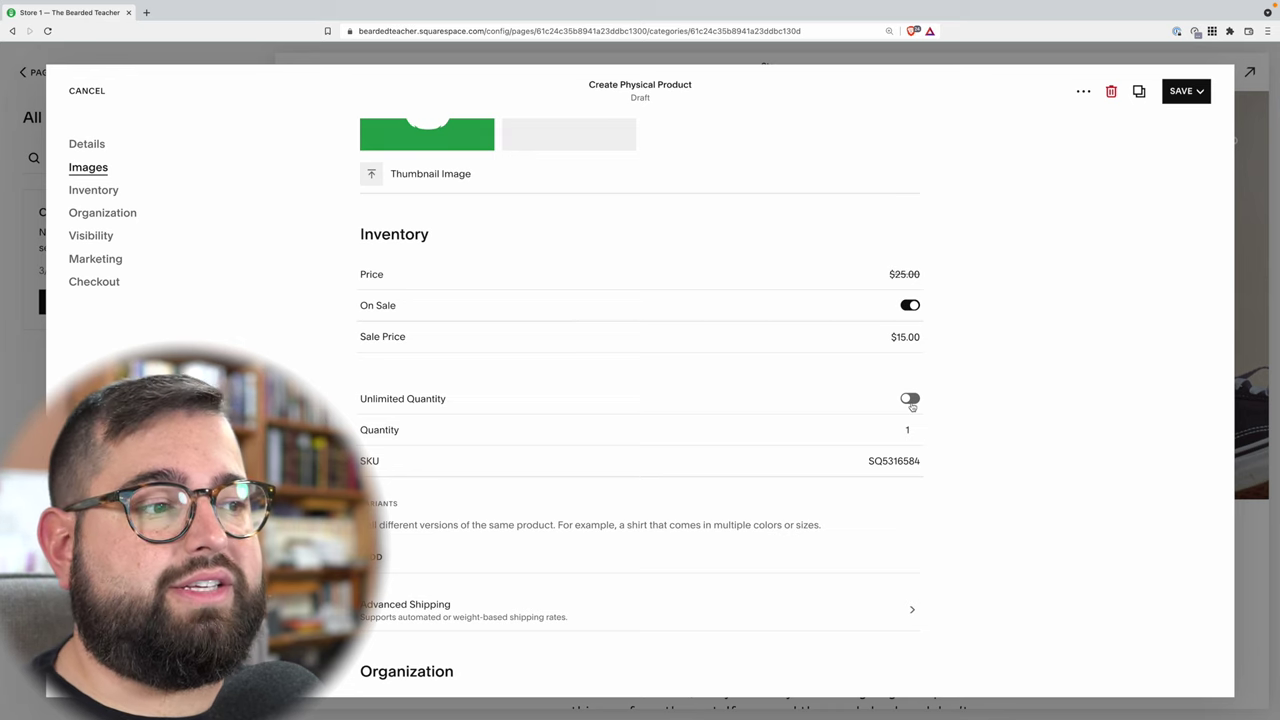
{"action": "left_click", "coordinate": [910, 399]}
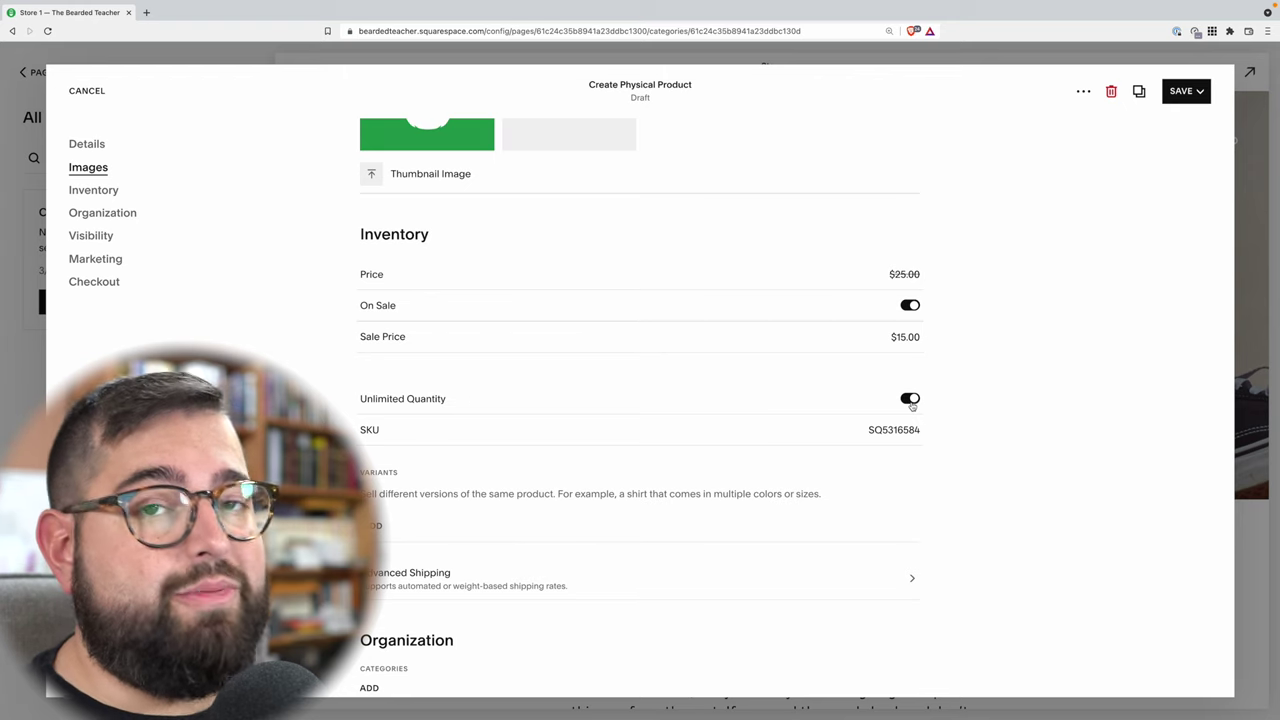
{"action": "left_click", "coordinate": [910, 399]}
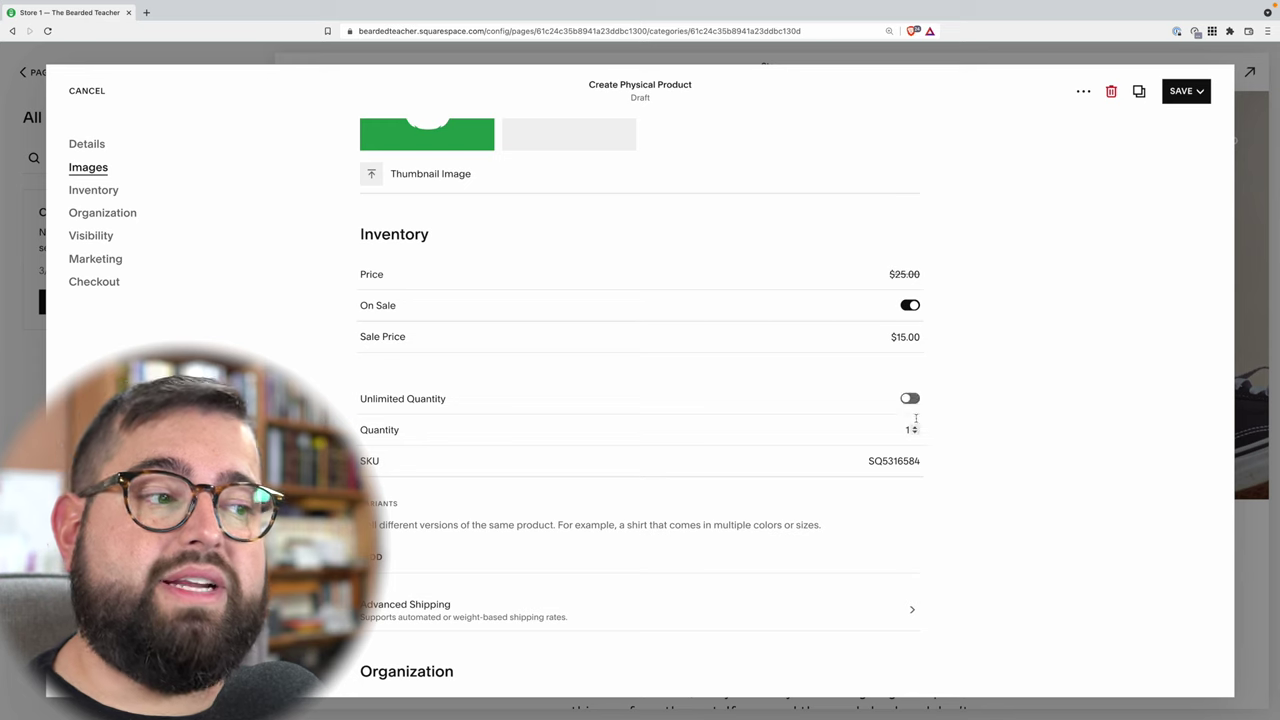
{"action": "left_click", "coordinate": [911, 431]}
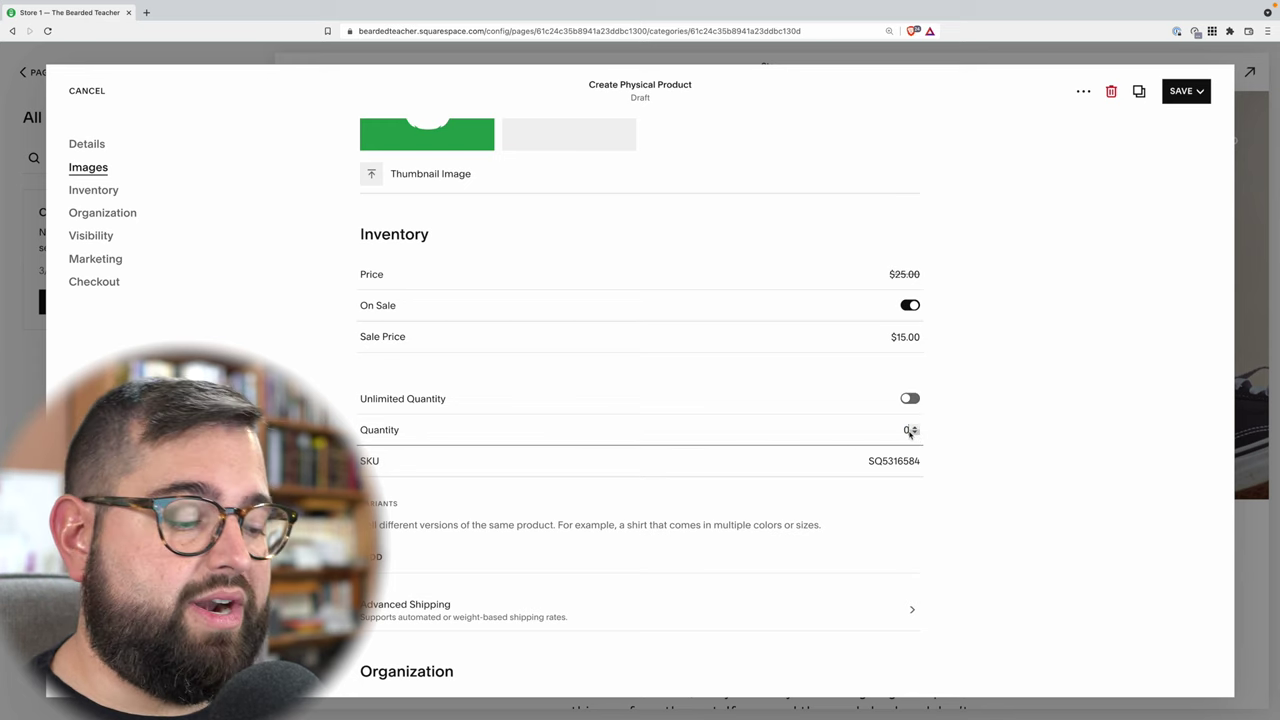
{"action": "key", "text": "BackSpace"}
{"action": "type", "text": "5"}
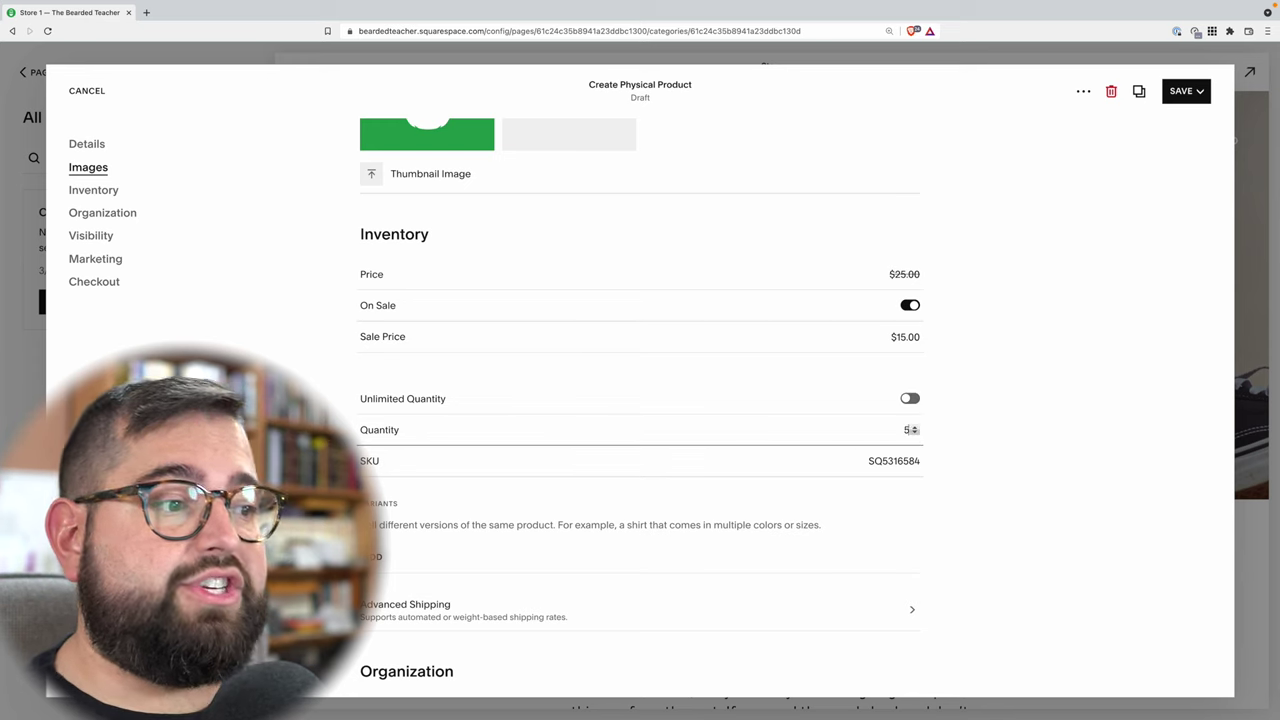
{"action": "type", "text": "0"}
{"action": "left_click", "coordinate": [957, 425]}
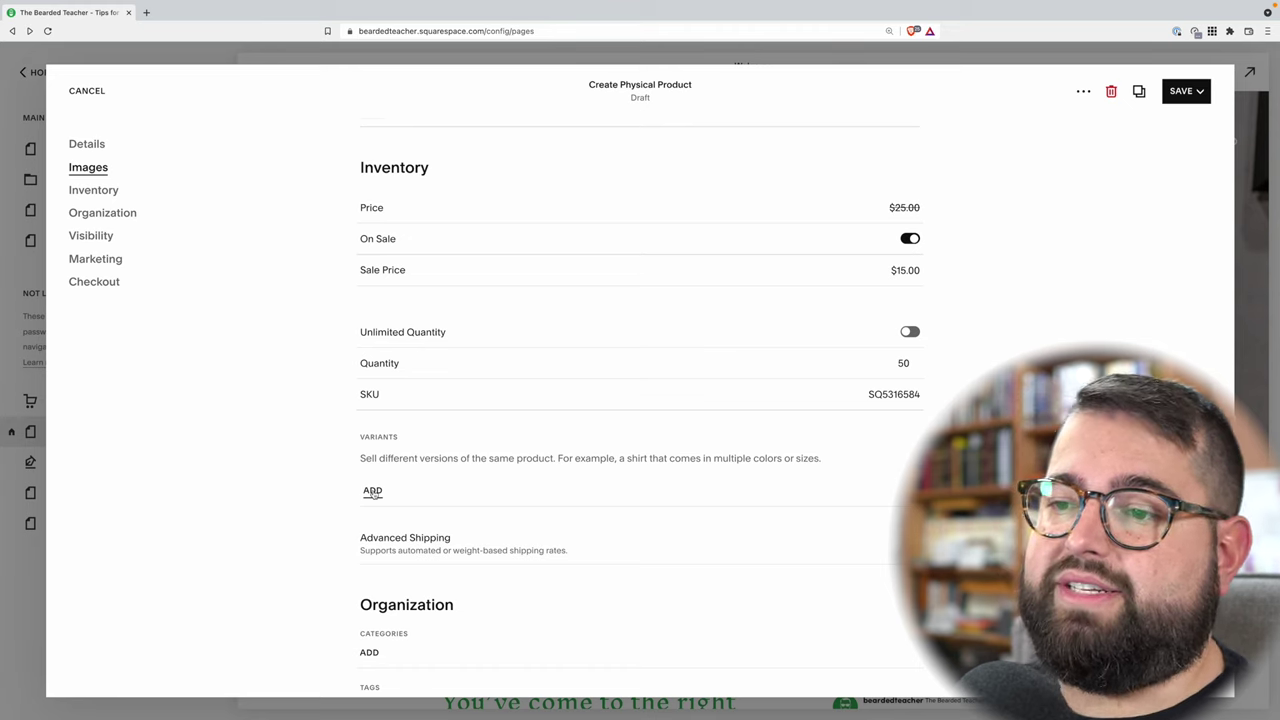
- Add a Size option to the product with the variants Small, Medium, Large, X-Large and XXL-Large
{"action": "left_click", "coordinate": [372, 491]}
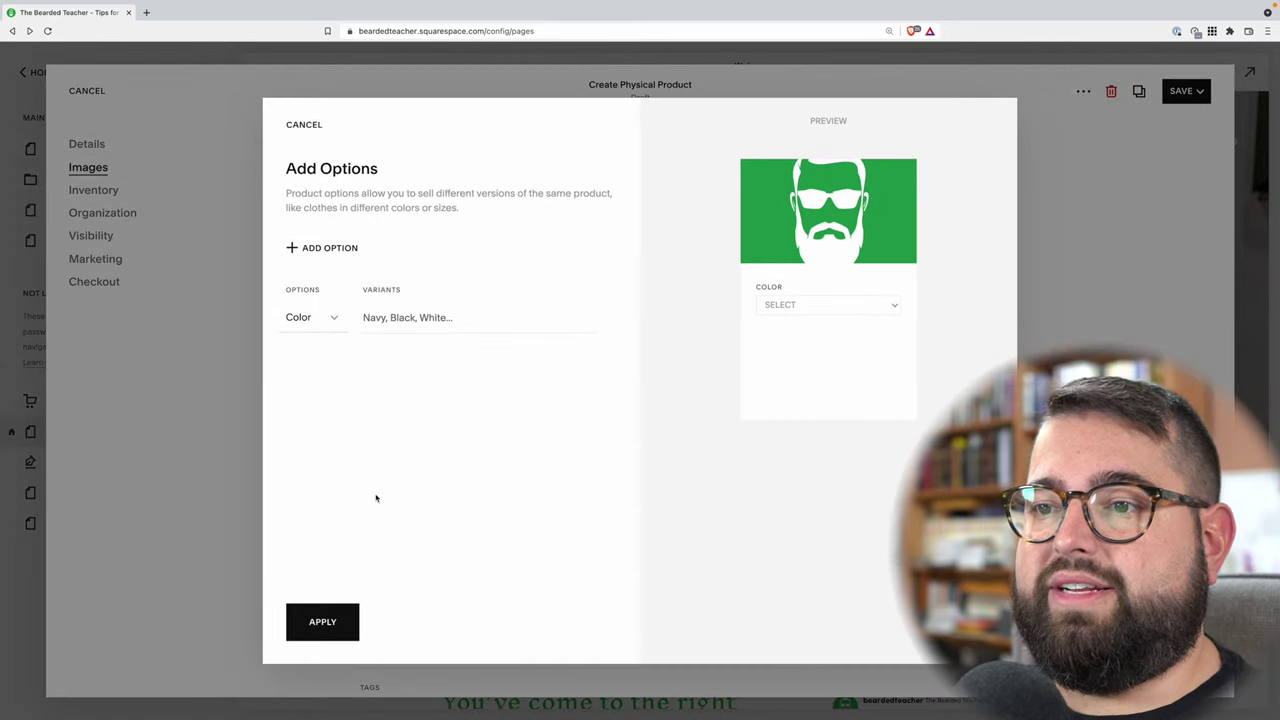
{"action": "left_click", "coordinate": [334, 320]}
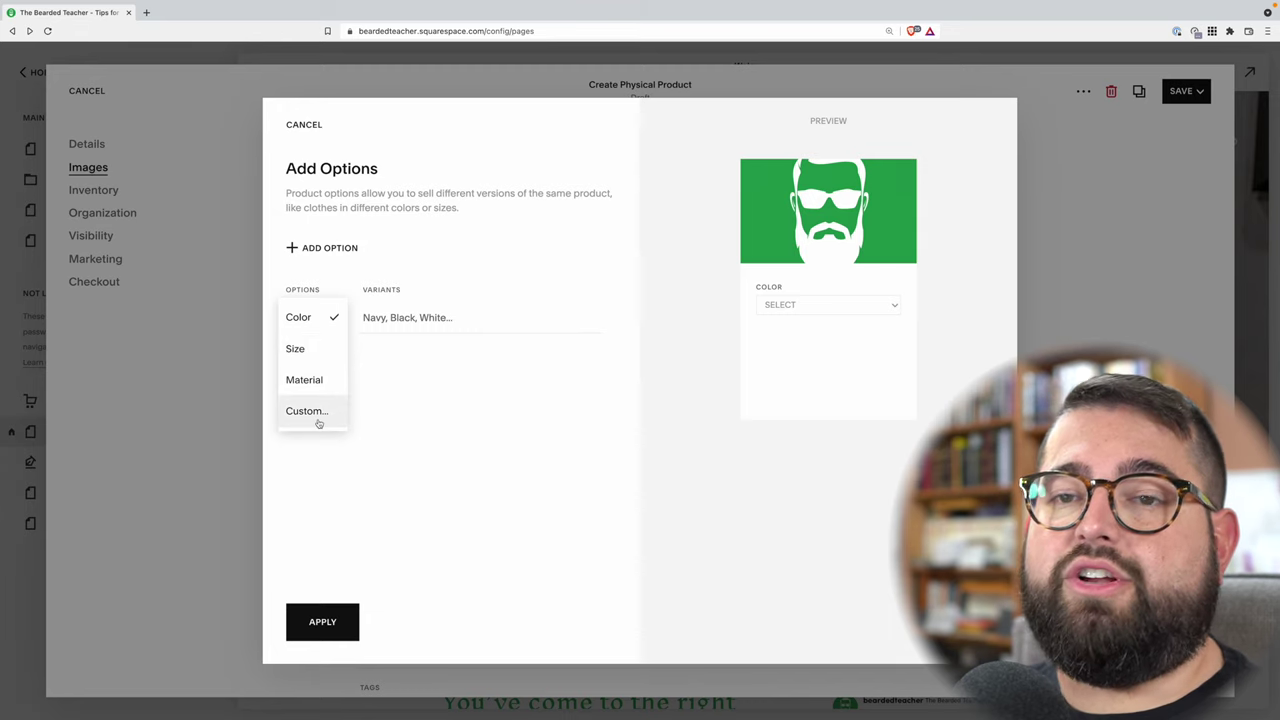
{"action": "left_click", "coordinate": [303, 350]}
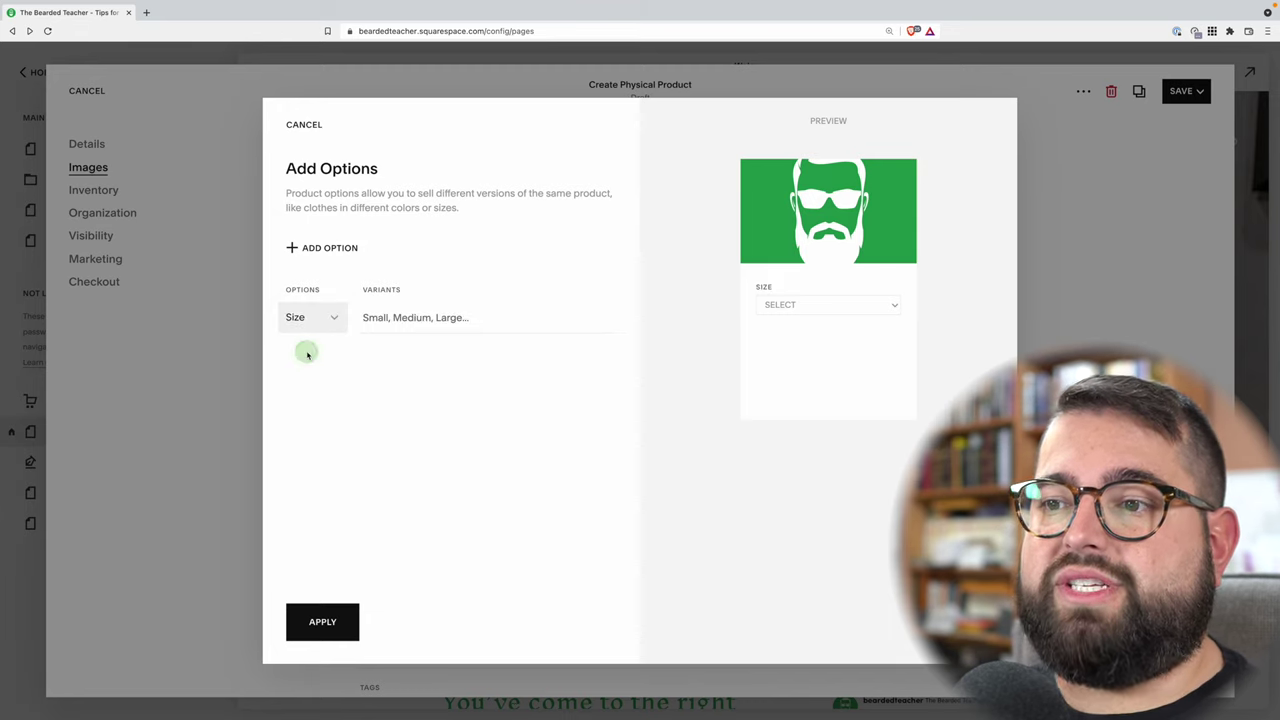
{"action": "left_click", "coordinate": [432, 318]}
{"action": "type", "text": "Small"}
{"action": "left_click", "coordinate": [376, 358]}
{"action": "type", "text": "Medium"}
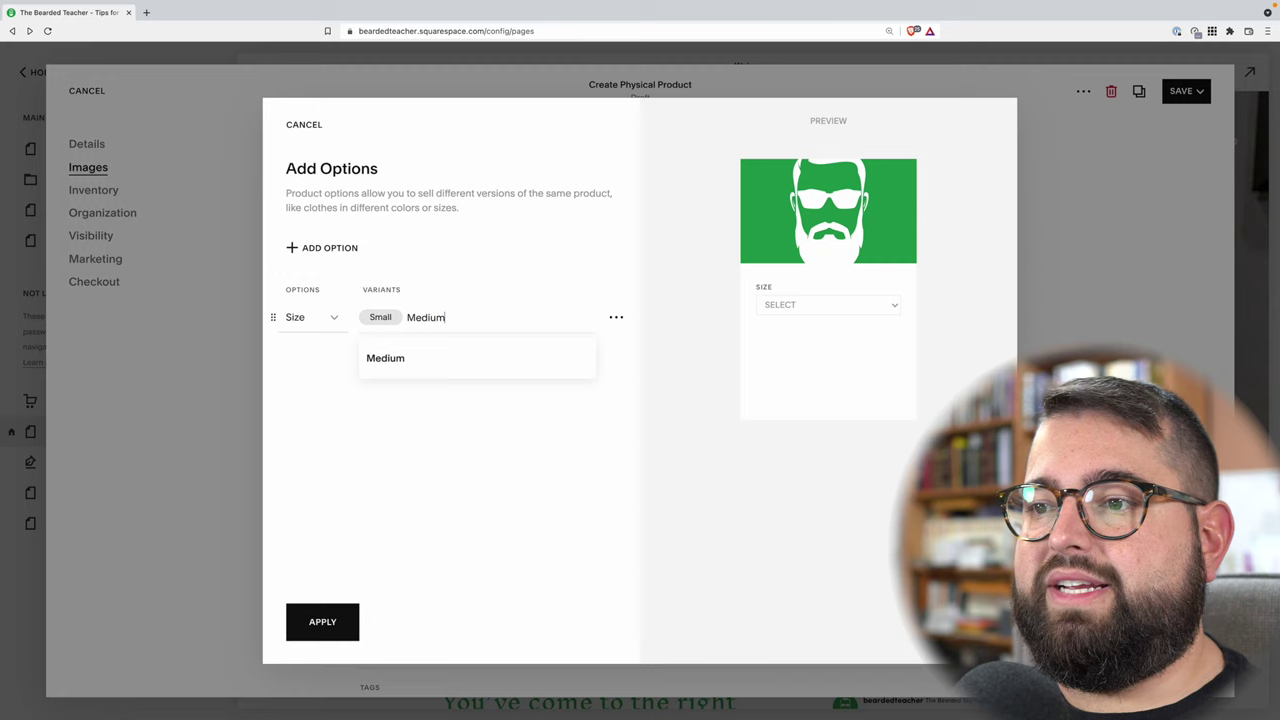
{"action": "key", "text": "Return"}
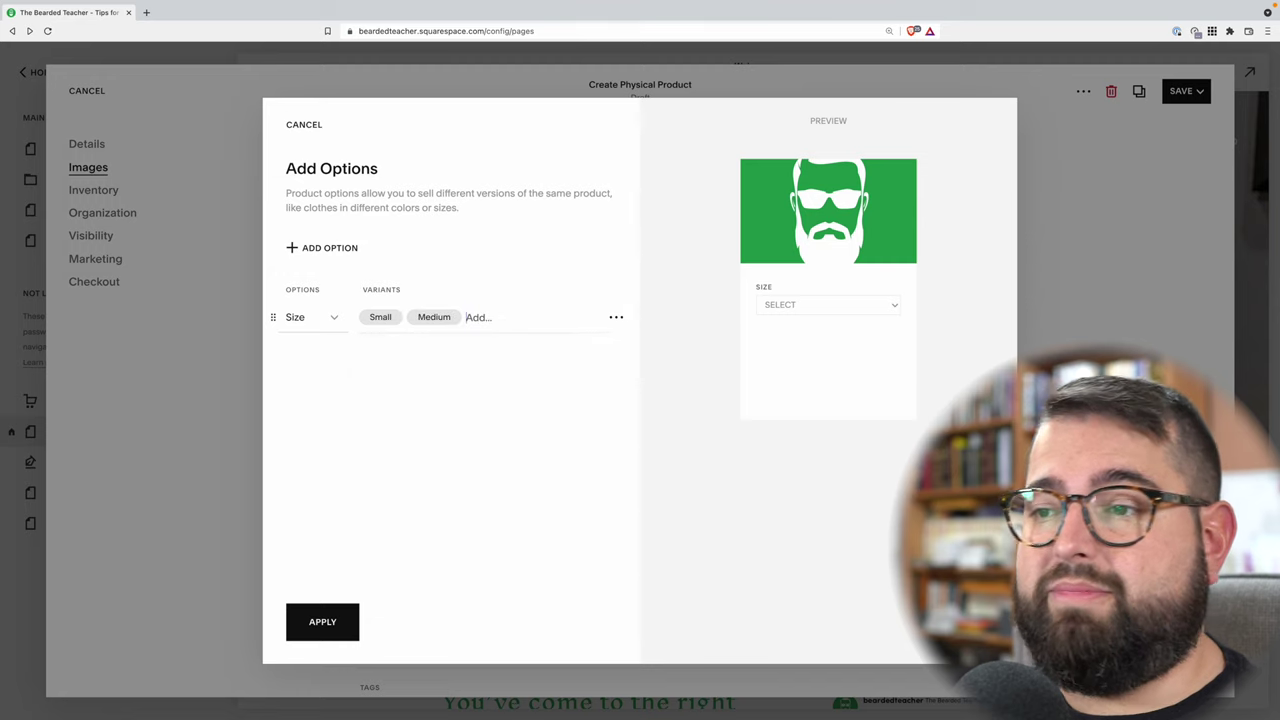
{"action": "type", "text": "Large"}
{"action": "key", "text": "Return"}
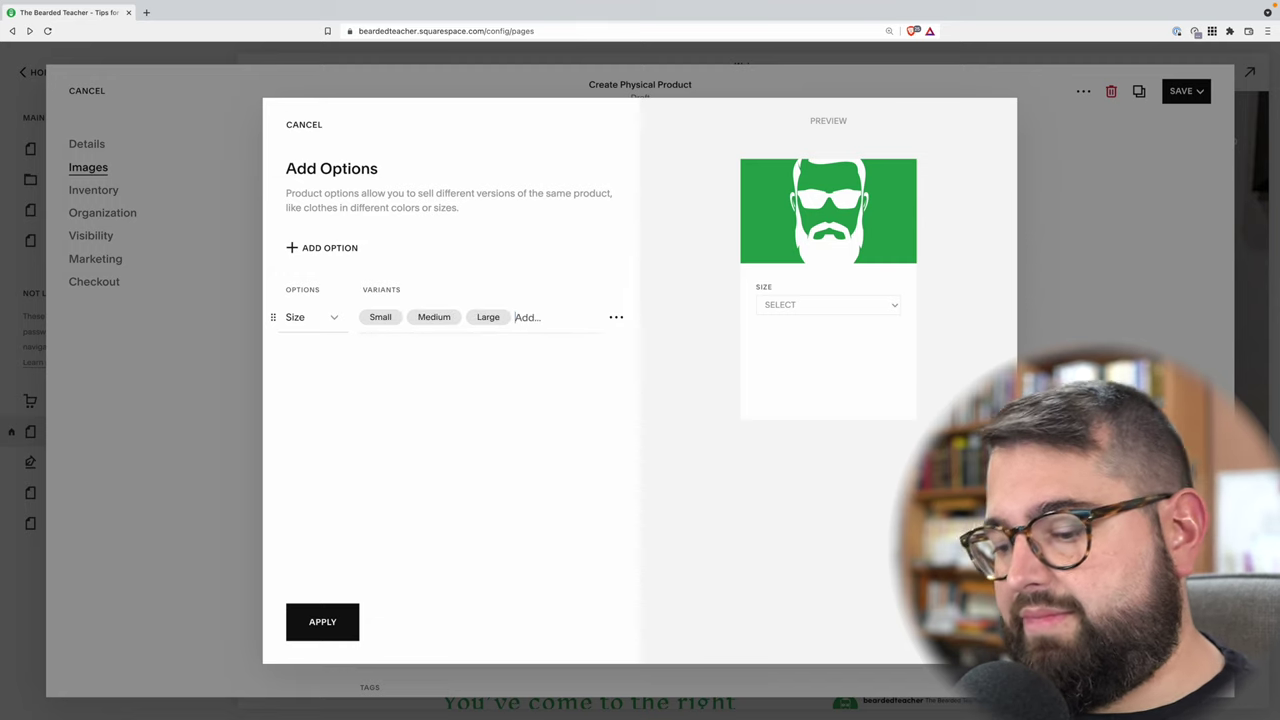
{"action": "type", "text": "X-Large"}
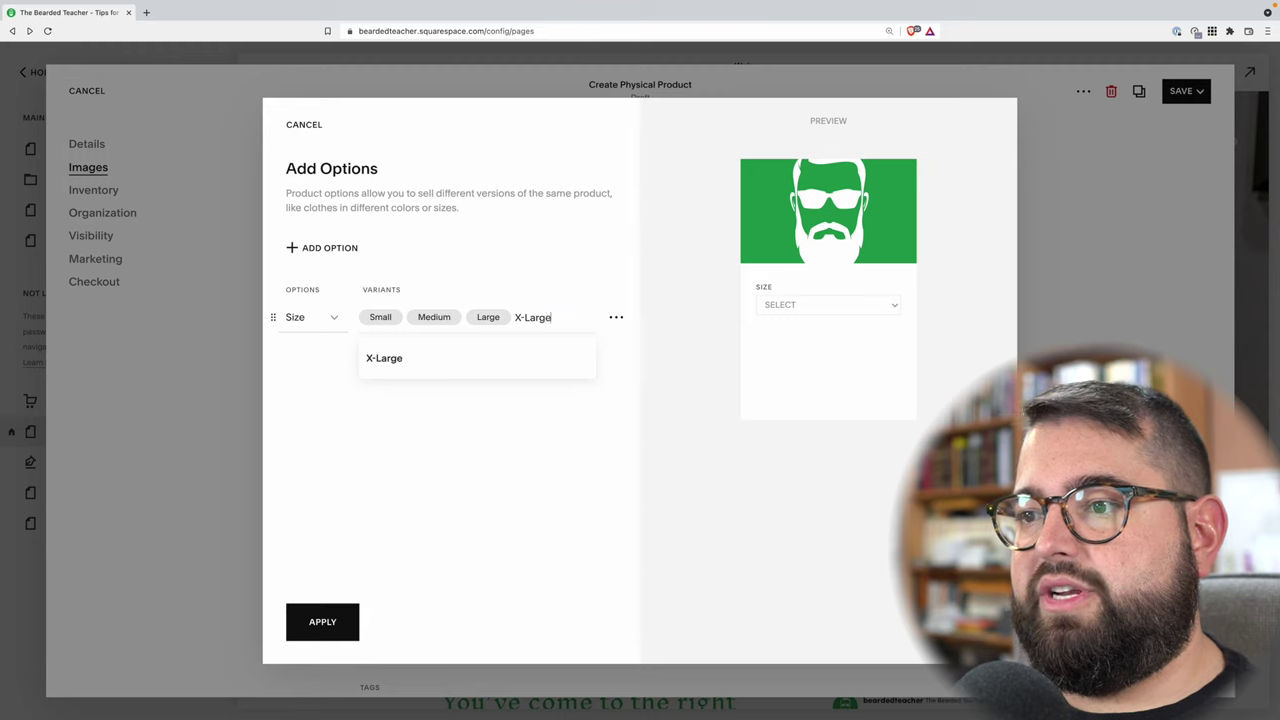
{"action": "key", "text": "Return"}
{"action": "type", "text": "XXL"}
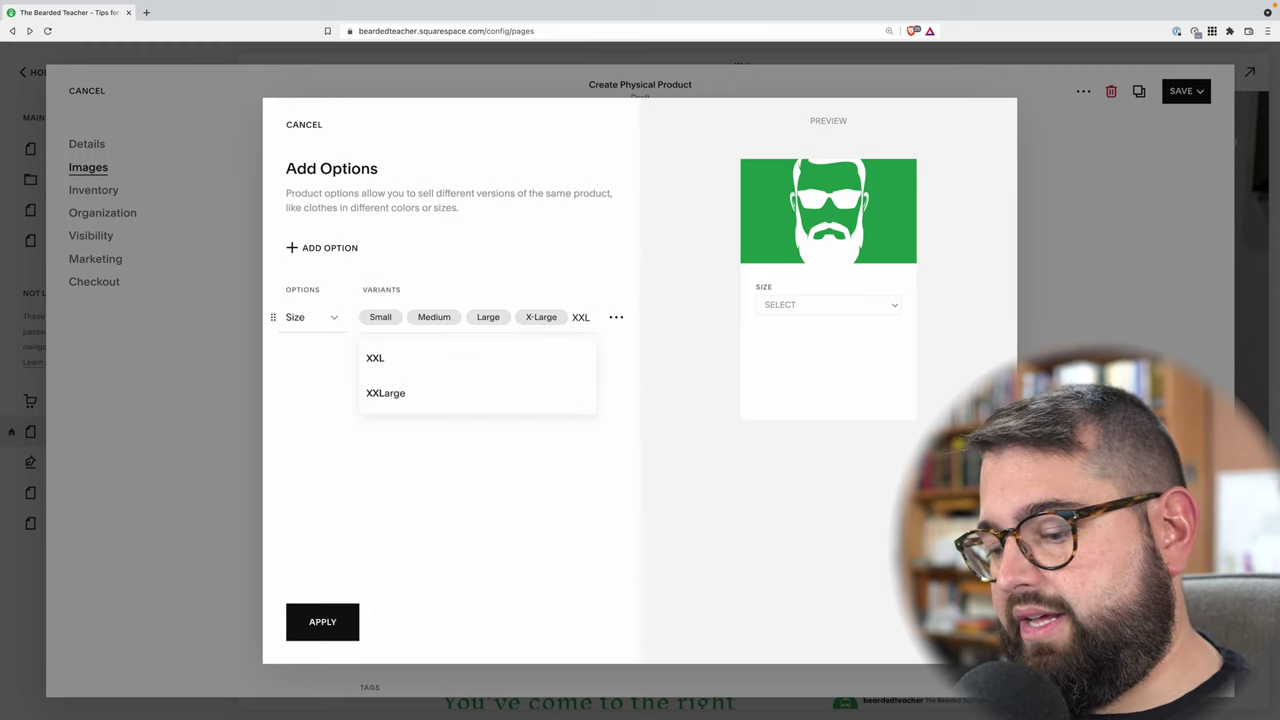
{"action": "type", "text": "-Large"}
{"action": "key", "text": "Return"}
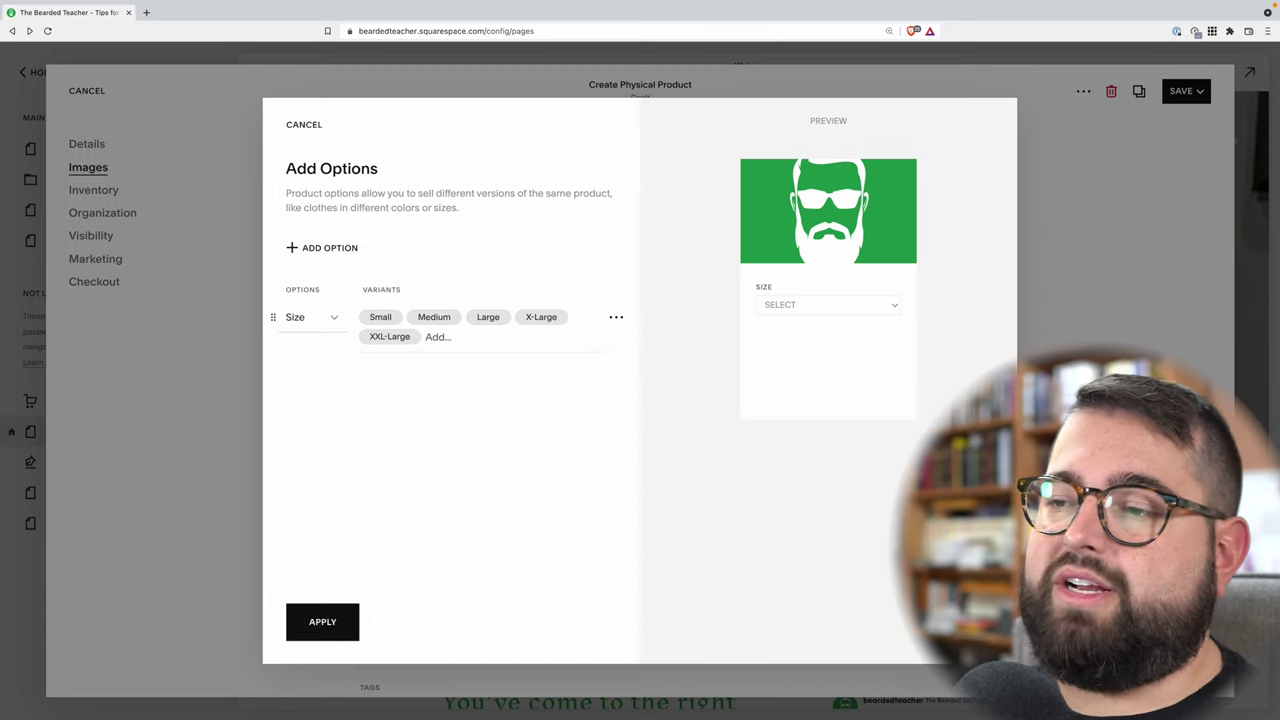
- Add a Color option with the variants Green and Black and apply the product options
{"action": "left_click", "coordinate": [312, 248]}
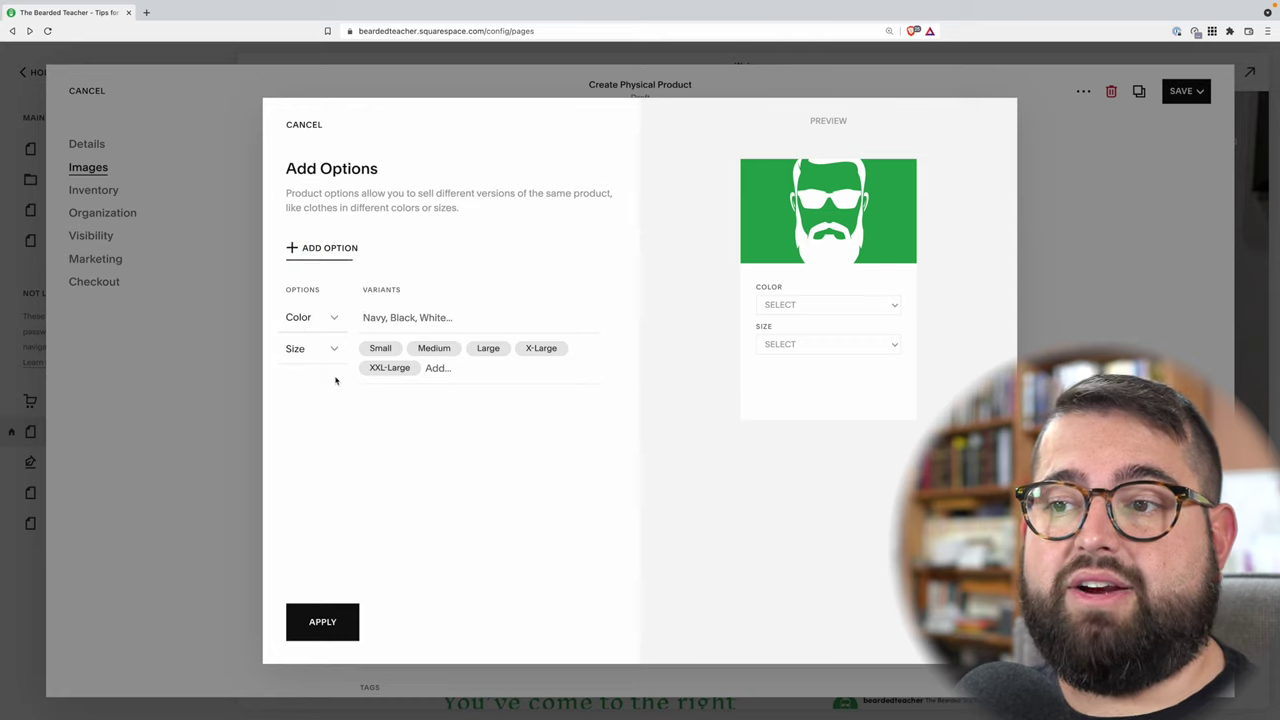
{"action": "left_click", "coordinate": [420, 316]}
{"action": "type", "text": "Green"}
{"action": "key", "text": "Return"}
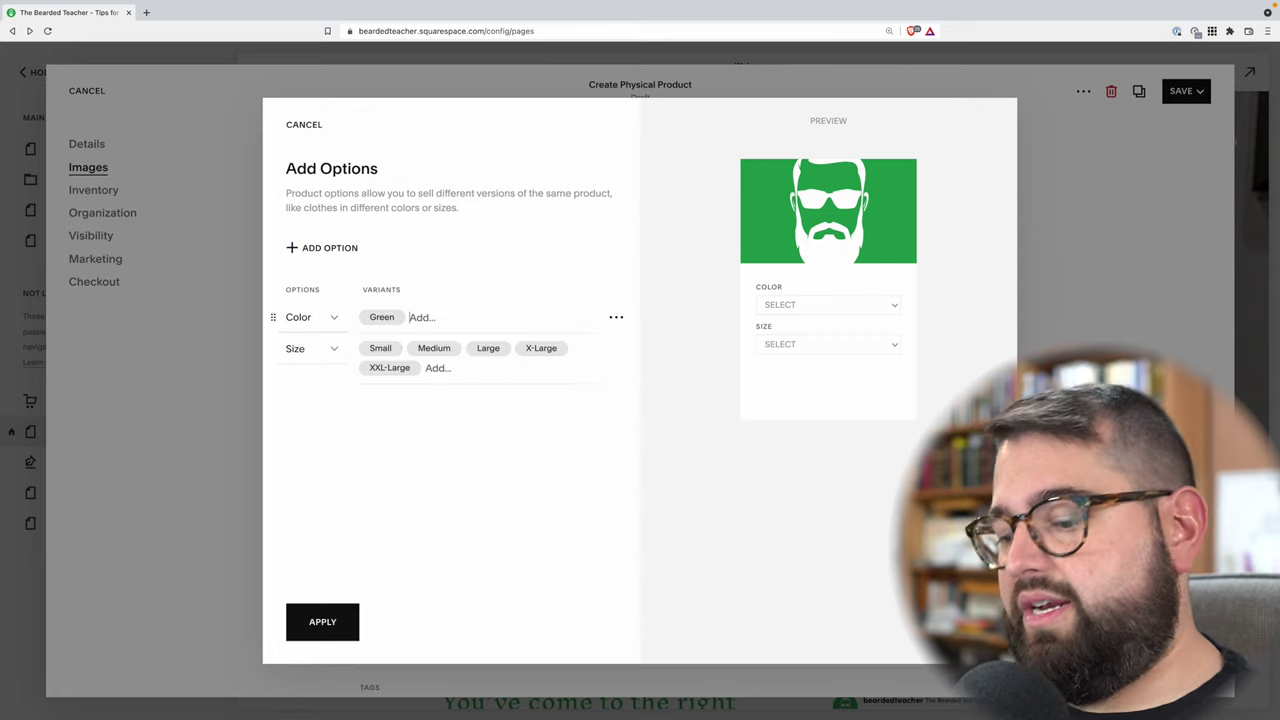
{"action": "type", "text": "Black"}
{"action": "key", "text": "Return"}
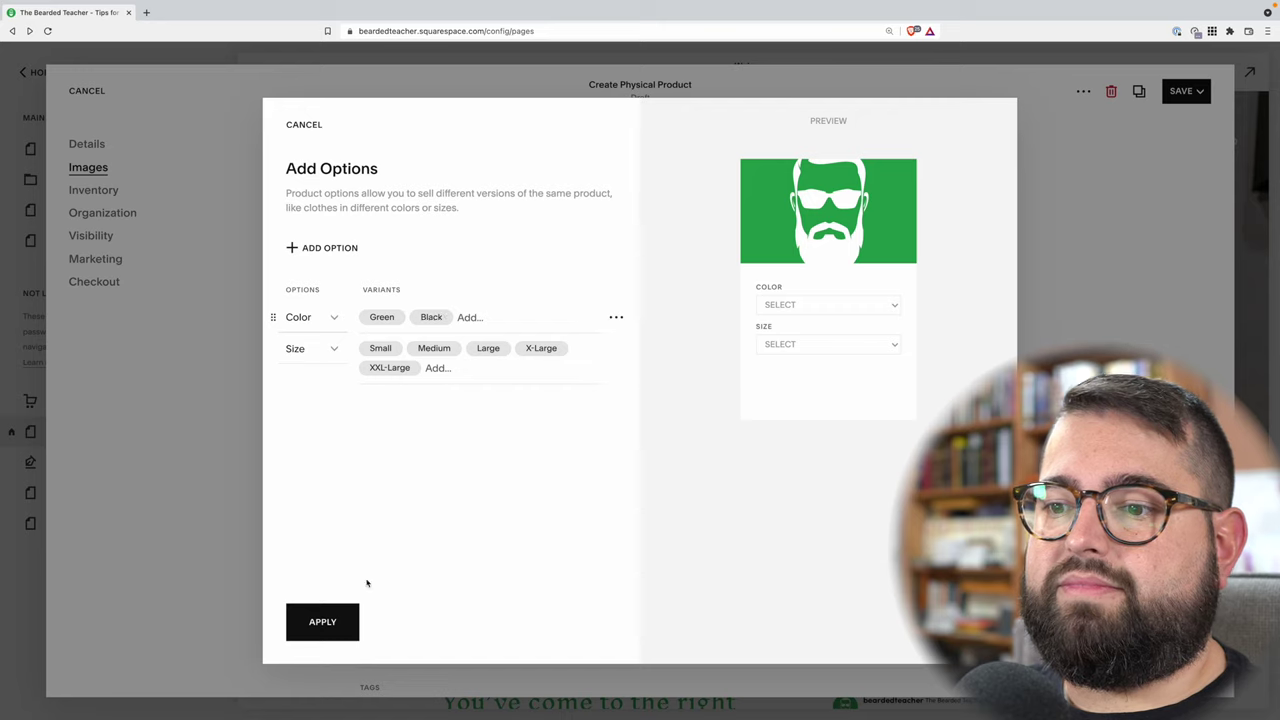
{"action": "left_click", "coordinate": [325, 622]}
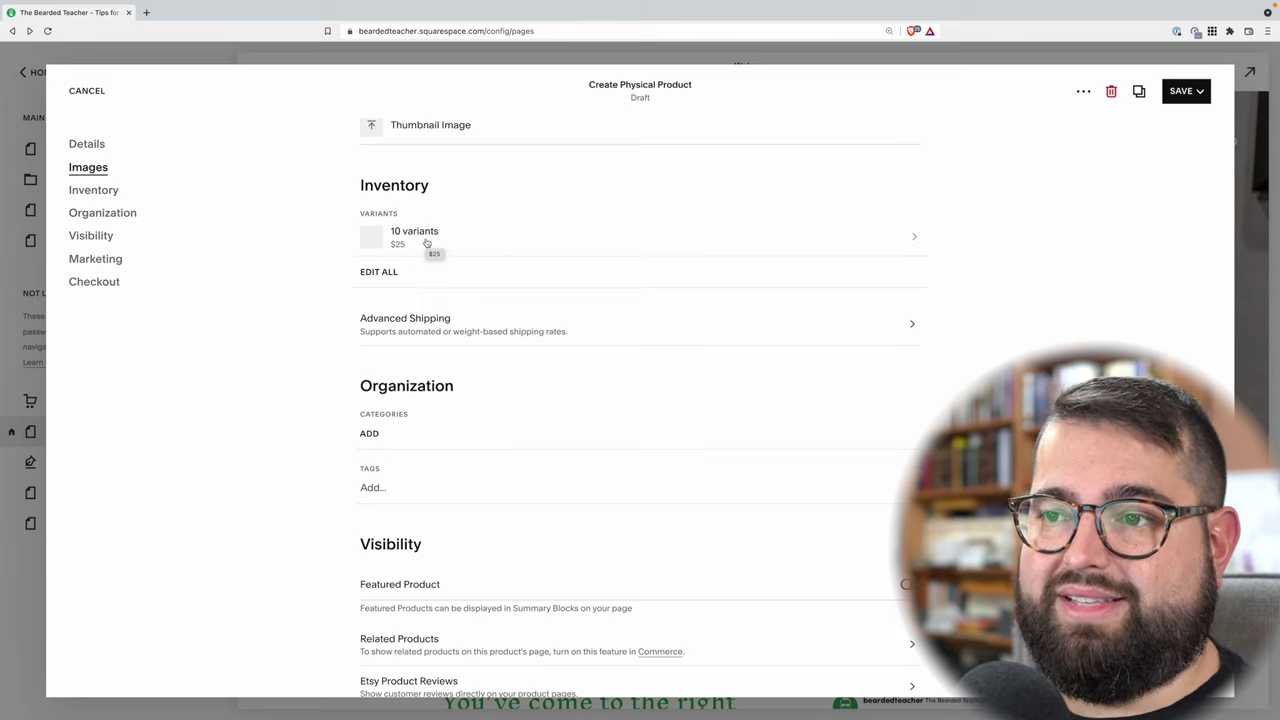
- Review the advanced shipping settings for the product variants without applying changes
{"action": "scroll", "coordinate": [464, 213], "scroll_direction": "down", "scroll_amount": 1}
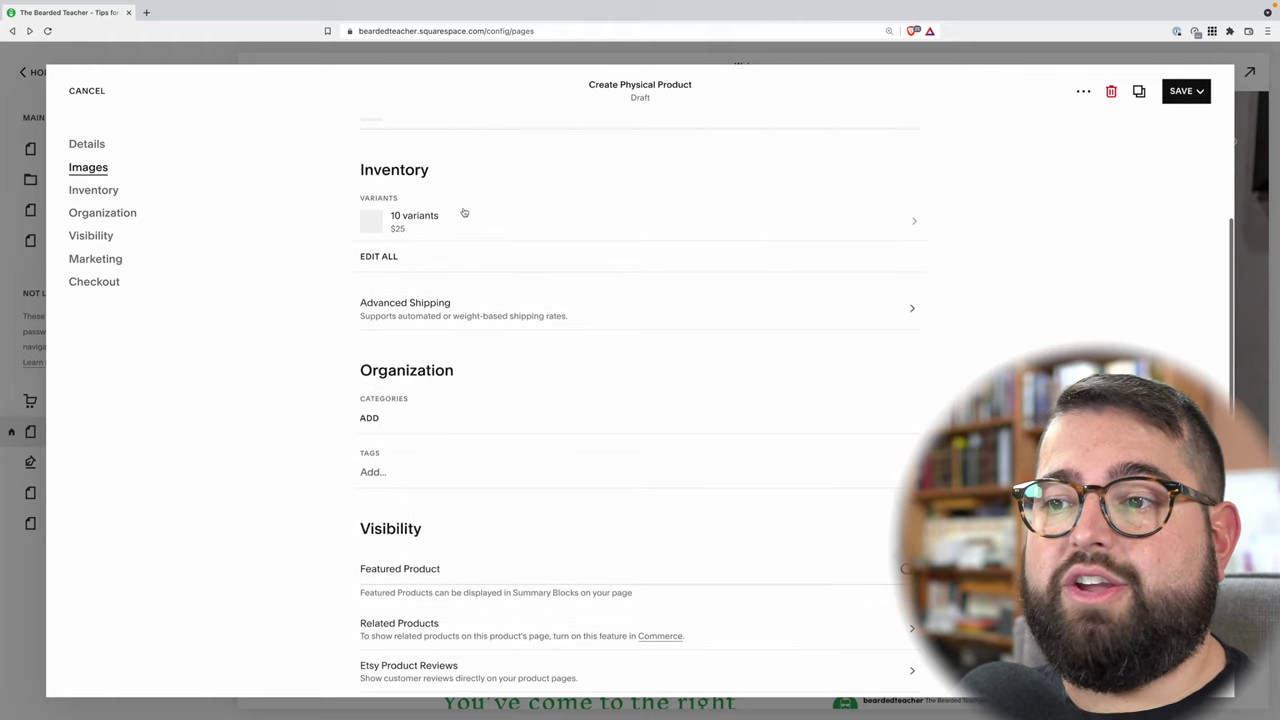
{"action": "left_click", "coordinate": [474, 306]}
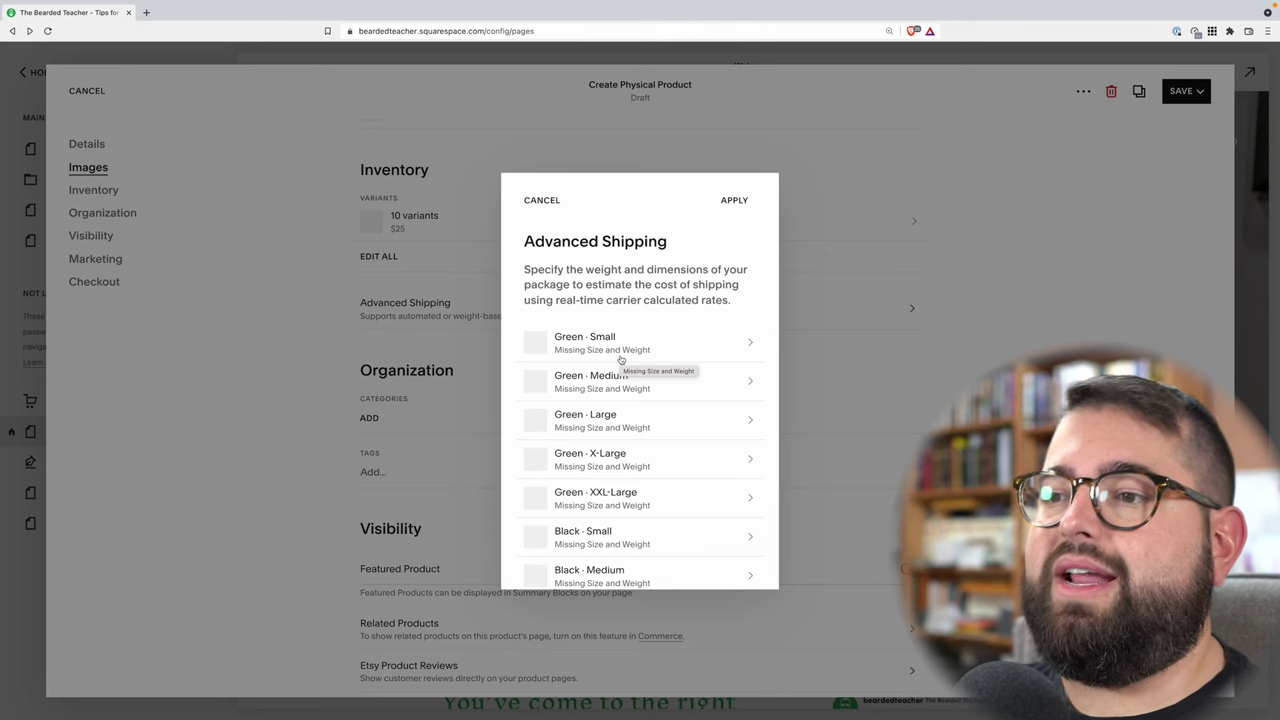
{"action": "left_click", "coordinate": [541, 200]}
- Assign the product to a new category named 'Shirts' and add the tag 'Favorites'
{"action": "scroll", "coordinate": [580, 372], "scroll_direction": "down", "scroll_amount": 1}
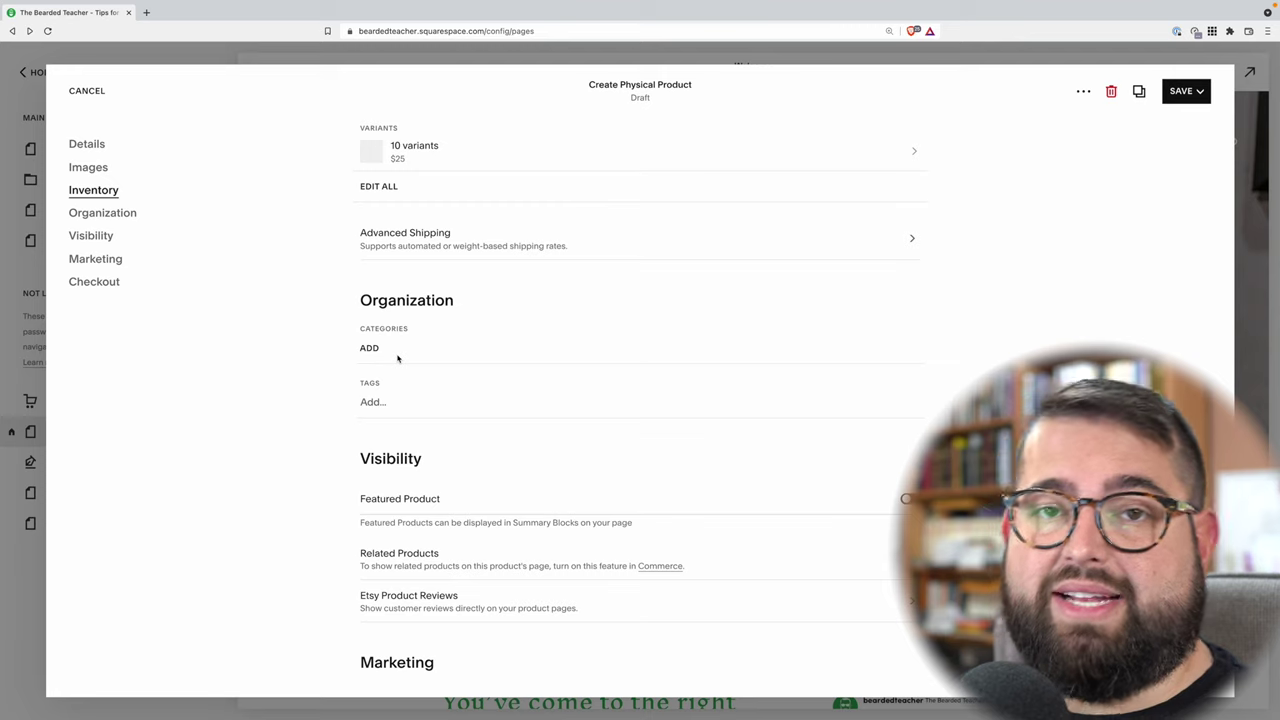
{"action": "left_click", "coordinate": [371, 350]}
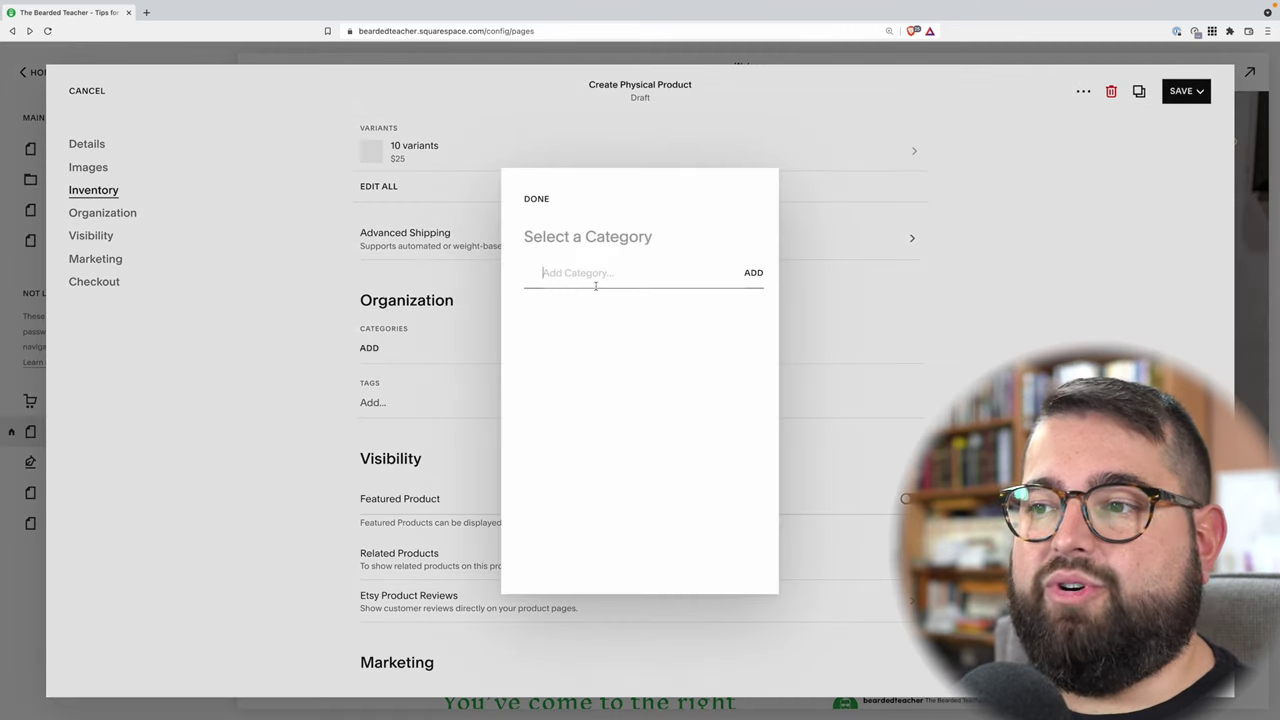
{"action": "type", "text": "Shirts"}
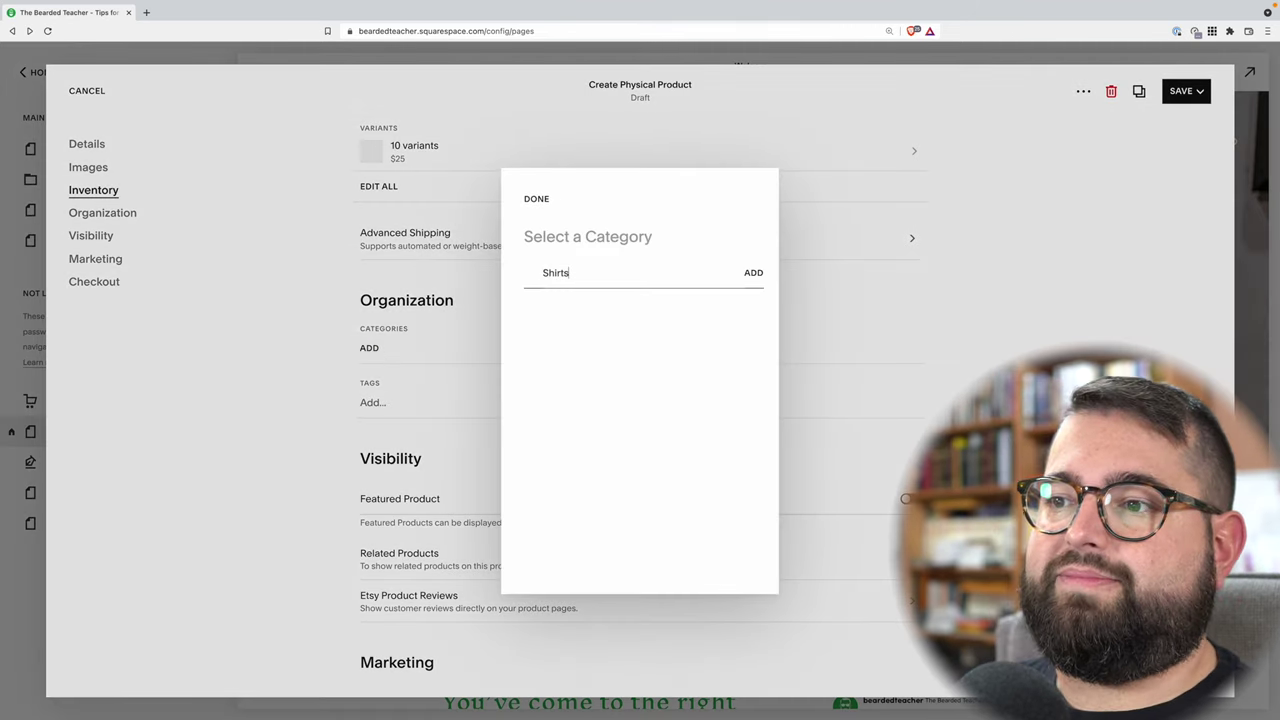
{"action": "left_click", "coordinate": [755, 274]}
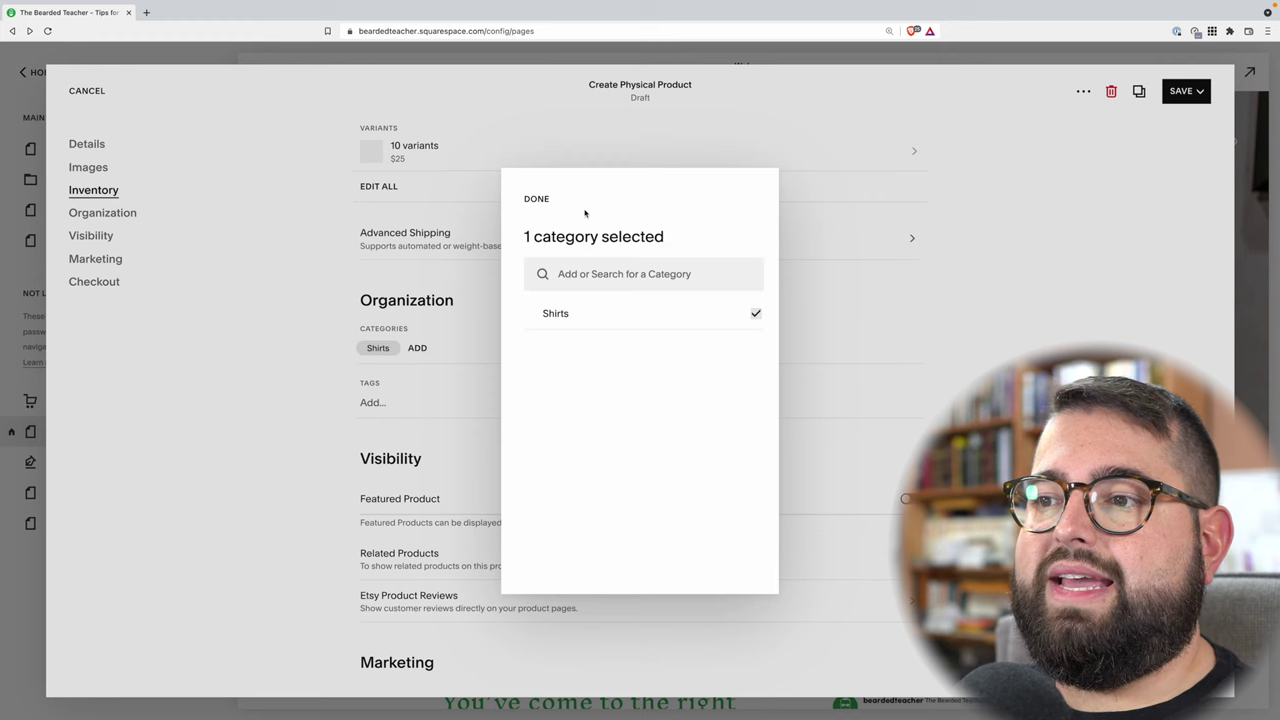
{"action": "left_click", "coordinate": [537, 199]}
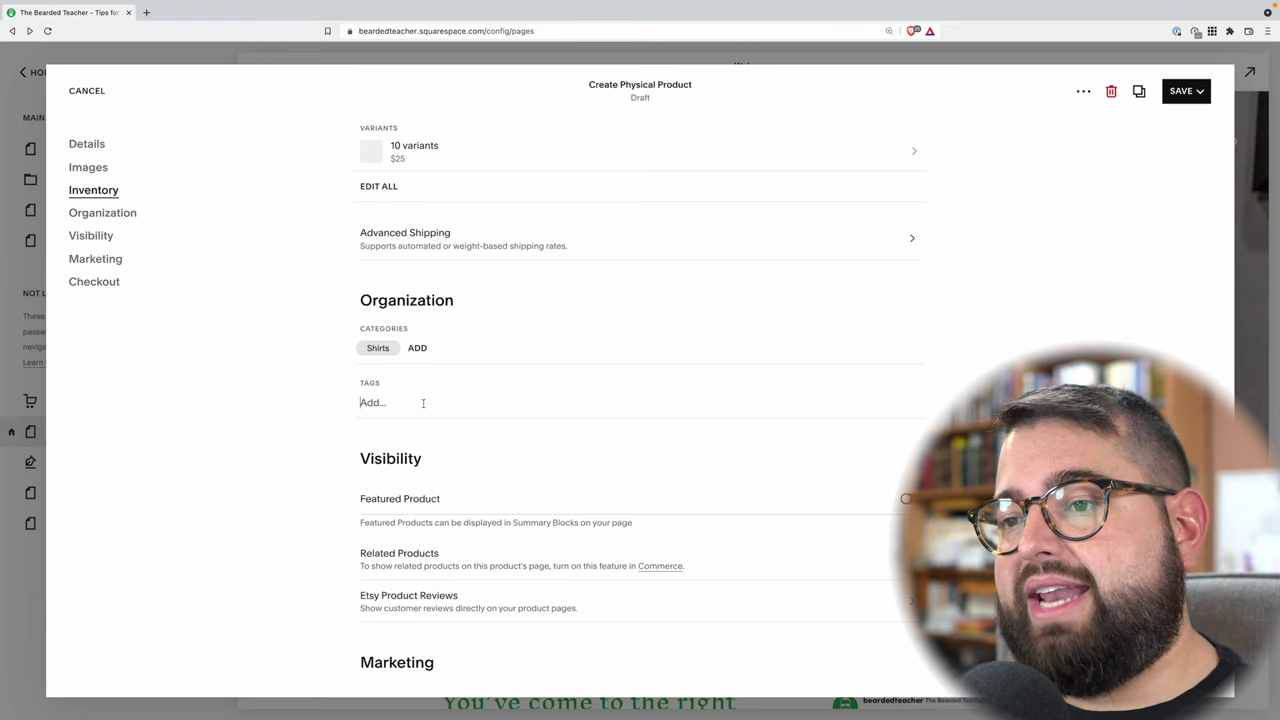
{"action": "type", "text": "Favorites"}
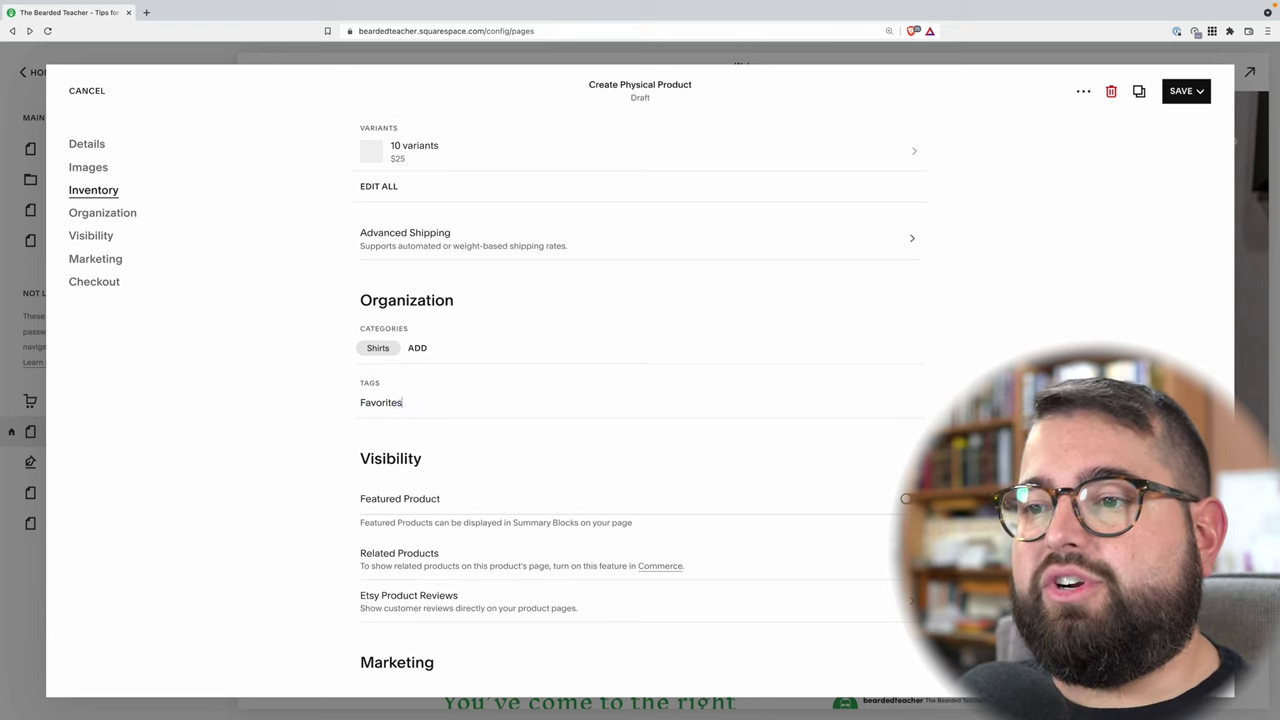
{"action": "key", "text": "Return"}
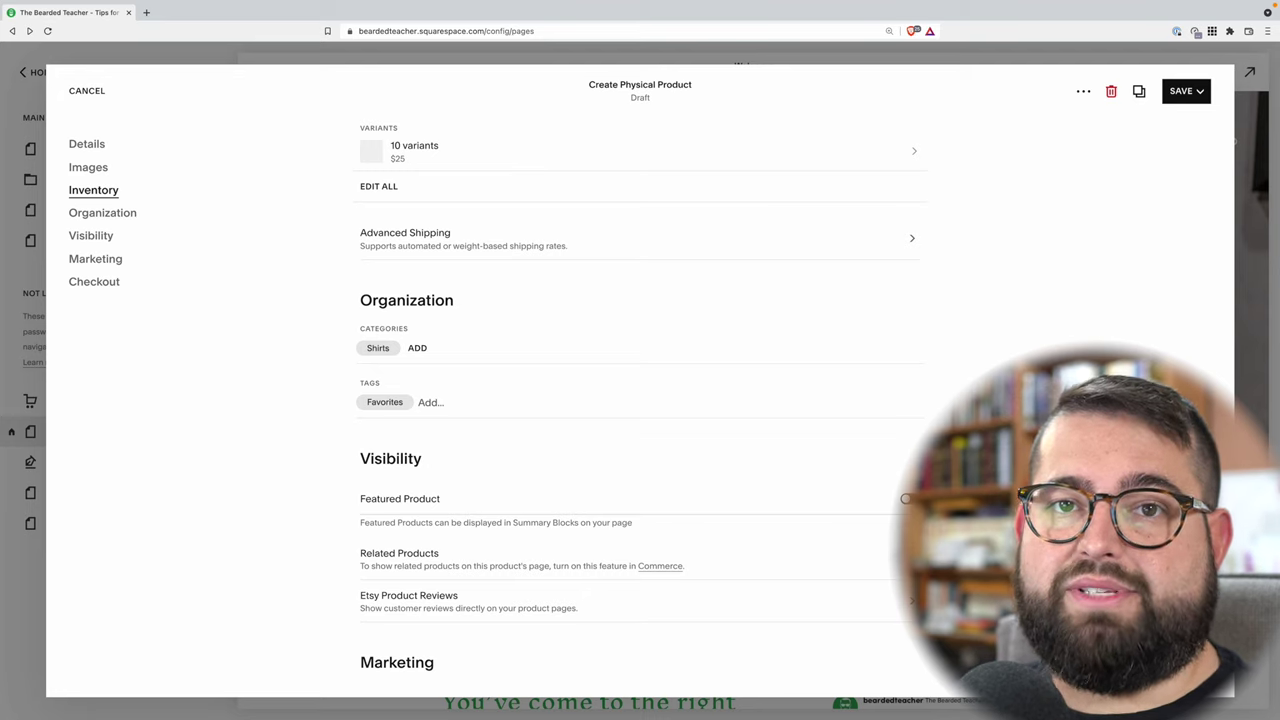
- Examine the product's visibility and marketing settings, trying the Related Products entry but staying in the editor
{"action": "scroll", "coordinate": [536, 473], "scroll_direction": "down", "scroll_amount": 3}
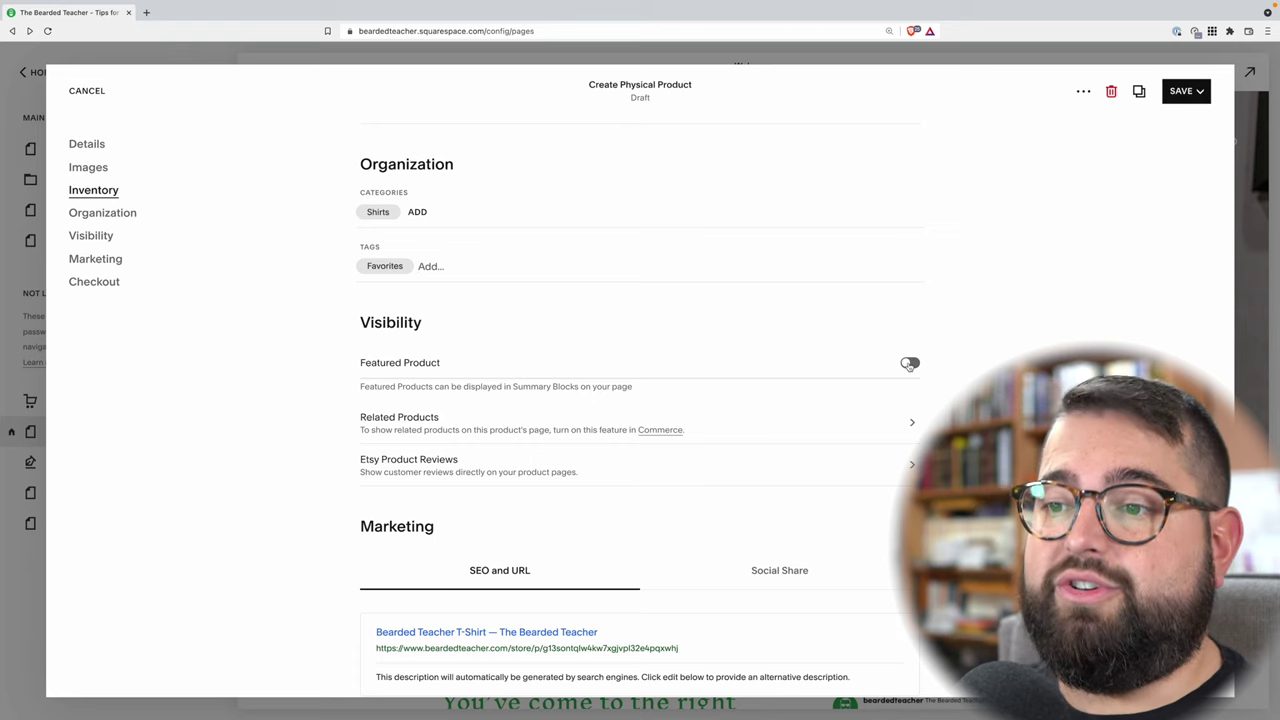
{"action": "left_click", "coordinate": [500, 430]}
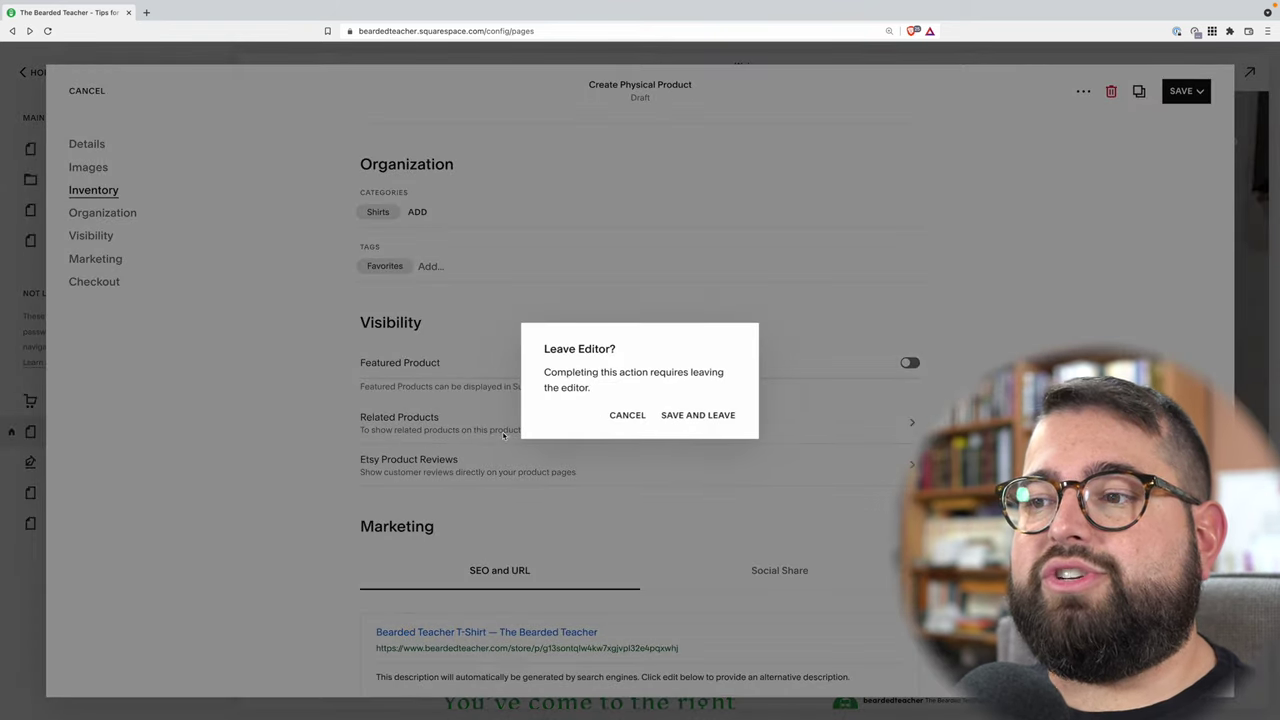
{"action": "left_click", "coordinate": [627, 415]}
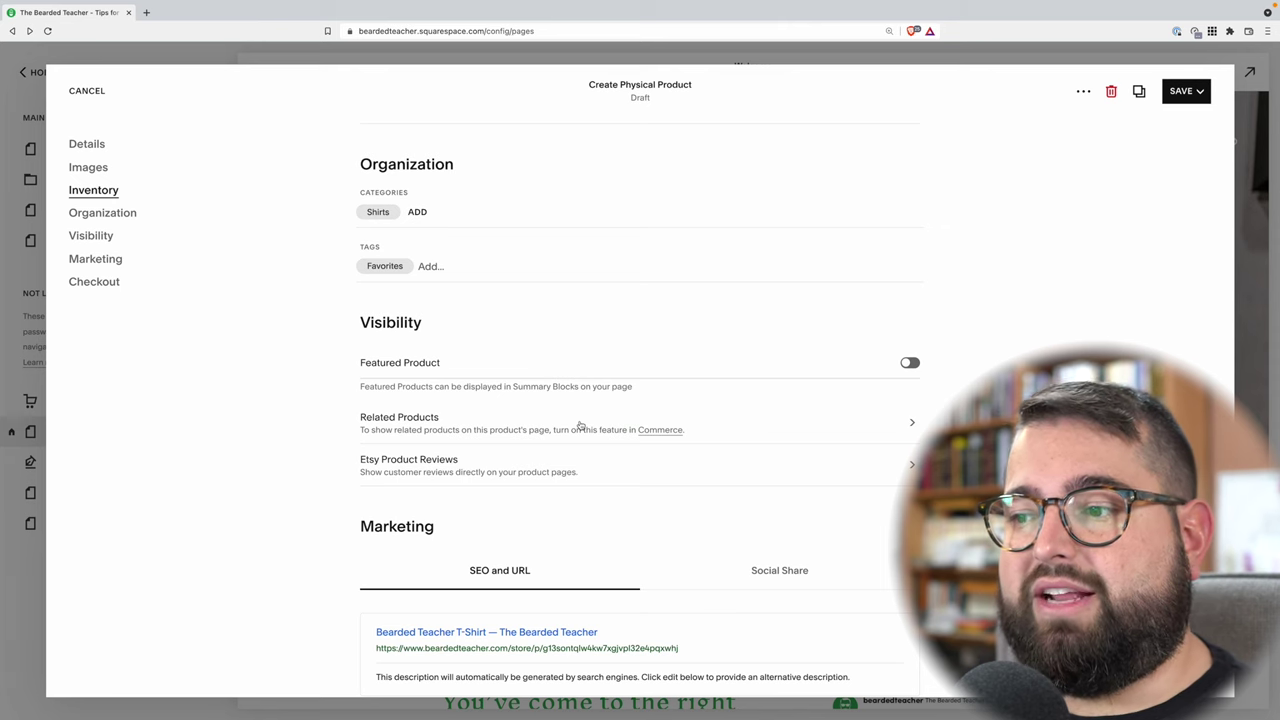
{"action": "scroll", "coordinate": [470, 345], "scroll_direction": "down", "scroll_amount": 4}
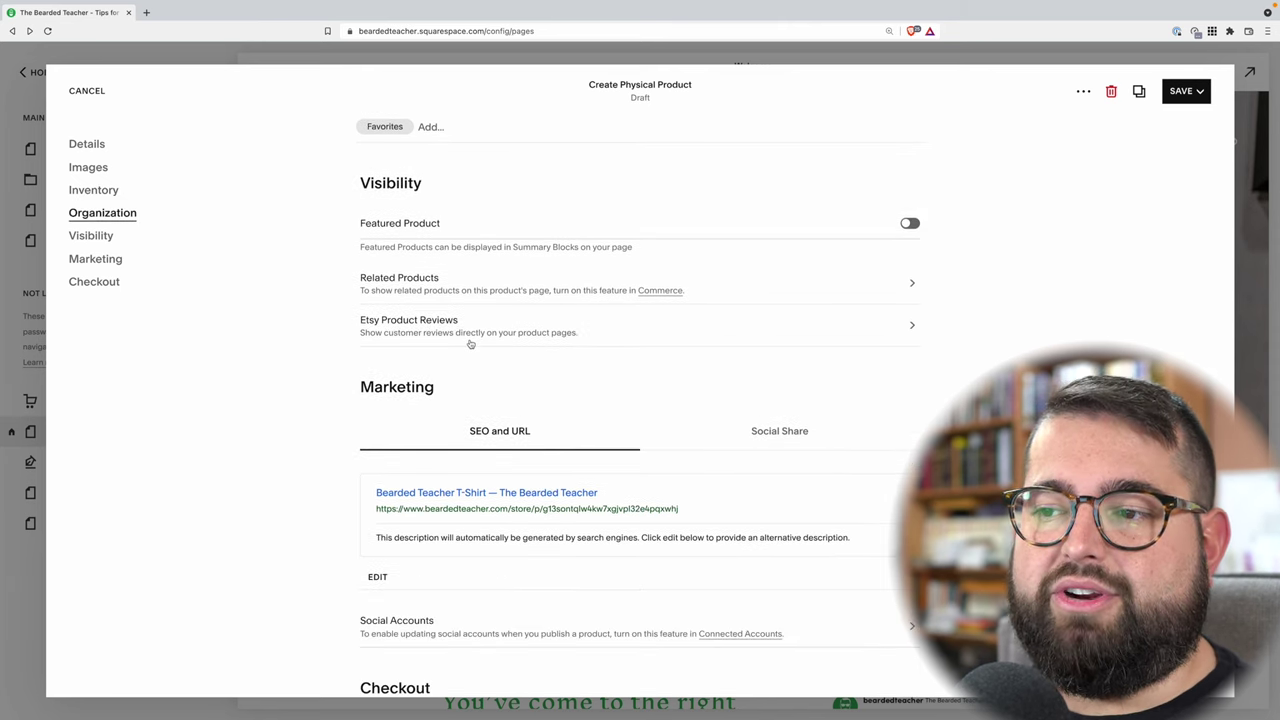
- Review the product's SEO and URL, Social Share and Checkout settings without changing them
{"action": "scroll", "coordinate": [472, 346], "scroll_direction": "down", "scroll_amount": 3}
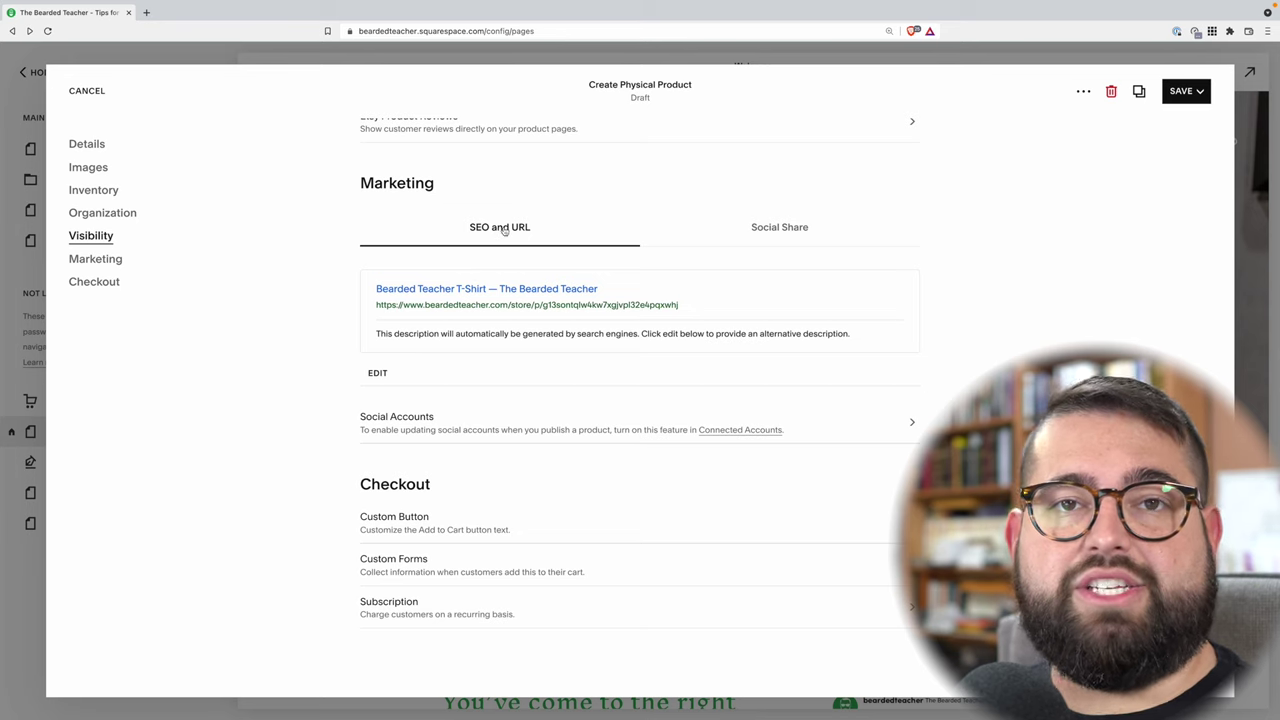
{"action": "left_click", "coordinate": [763, 228]}
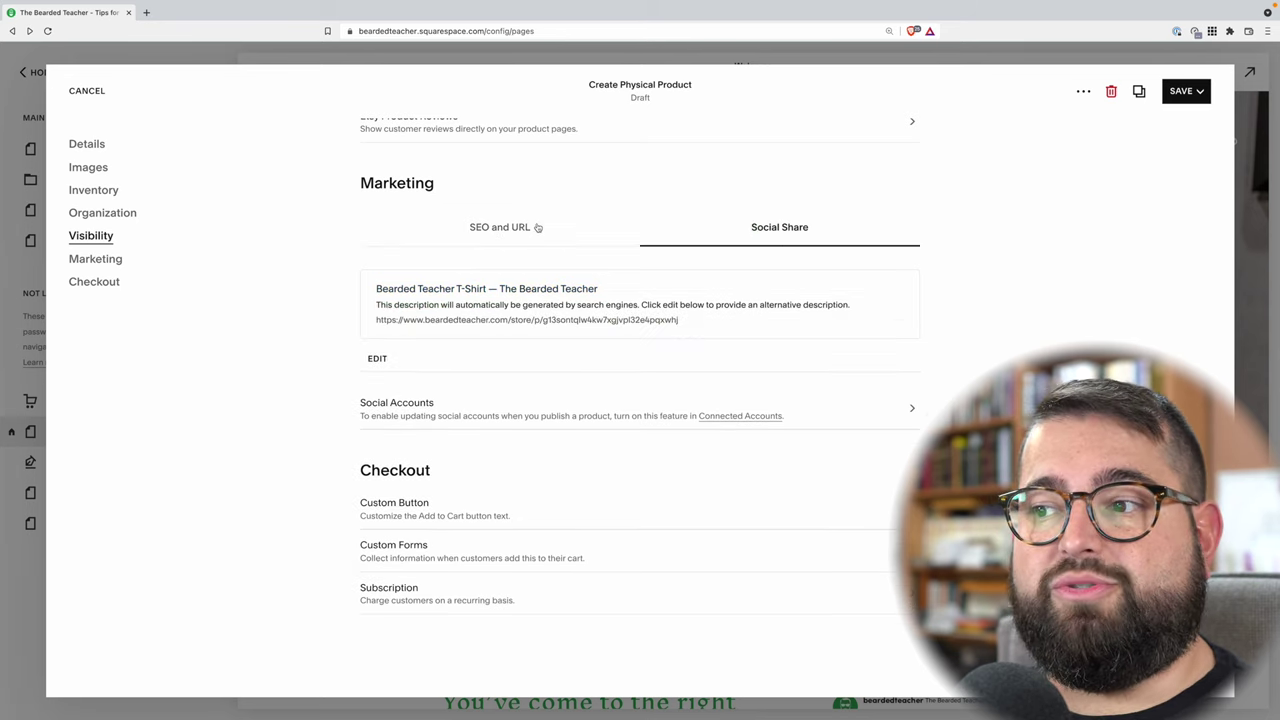
{"action": "left_click", "coordinate": [502, 224]}
{"action": "scroll", "coordinate": [519, 293], "scroll_direction": "down", "scroll_amount": 1}
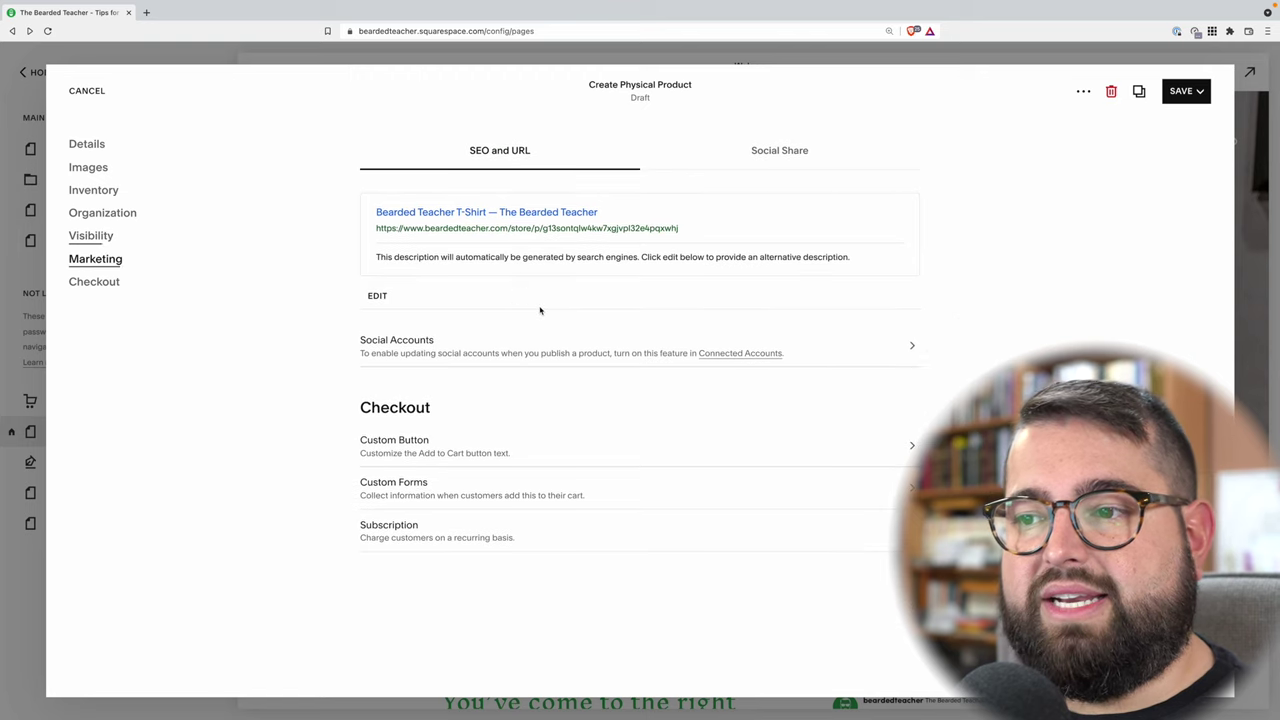
{"action": "scroll", "coordinate": [574, 350], "scroll_direction": "down", "scroll_amount": 3}
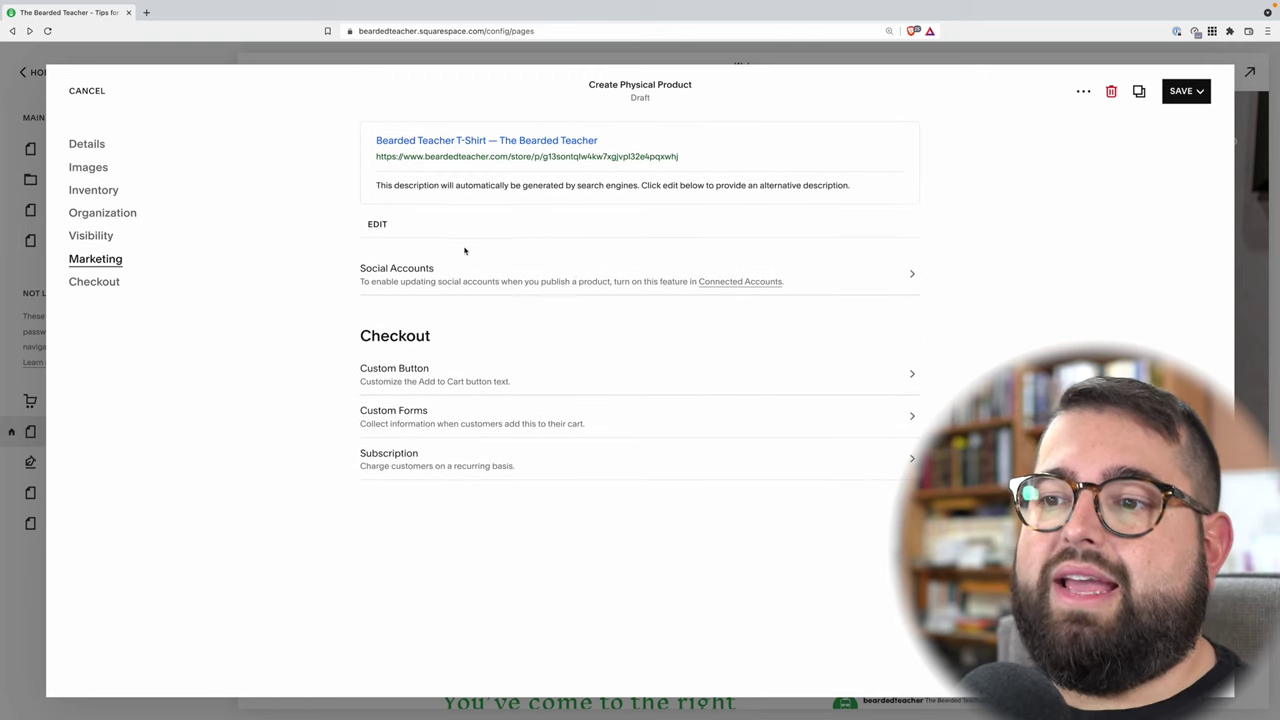
{"action": "scroll", "coordinate": [475, 335], "scroll_direction": "up", "scroll_amount": 1}
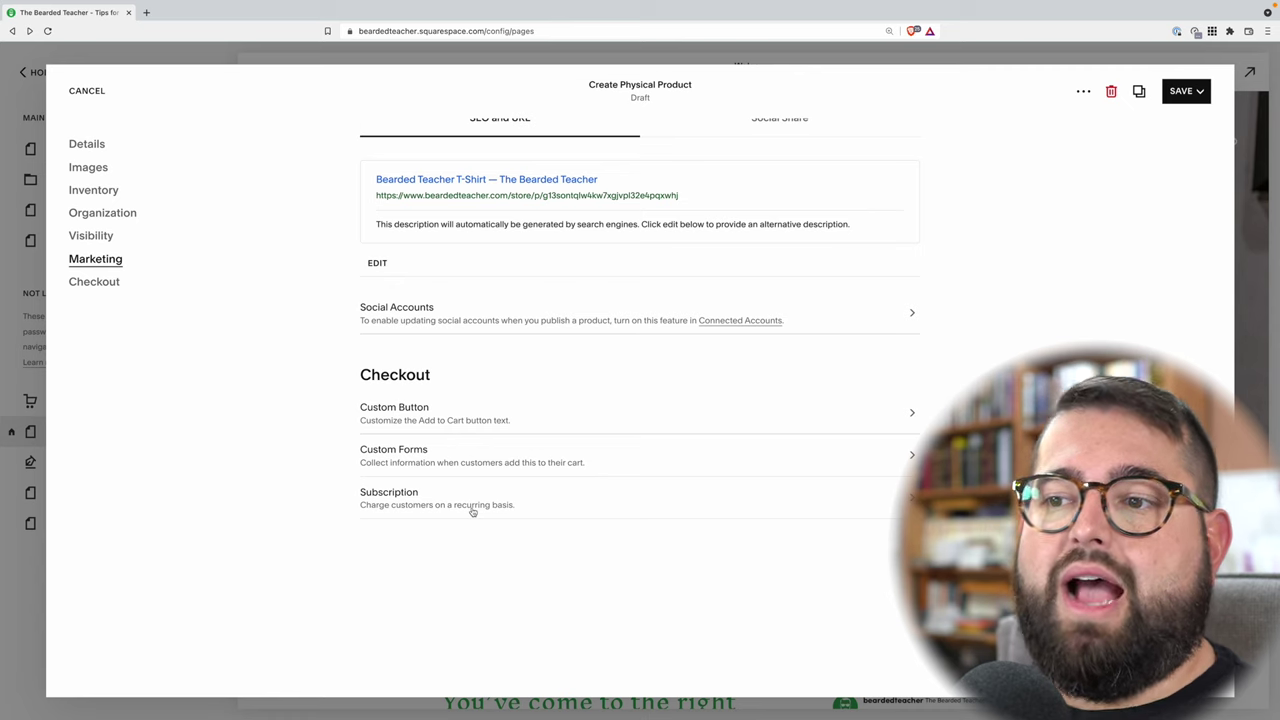
{"action": "scroll", "coordinate": [473, 512], "scroll_direction": "down", "scroll_amount": 1}
- Save and publish the T-shirt product, dismissing the feedback request without submitting anything
{"action": "left_click", "coordinate": [1185, 91]}
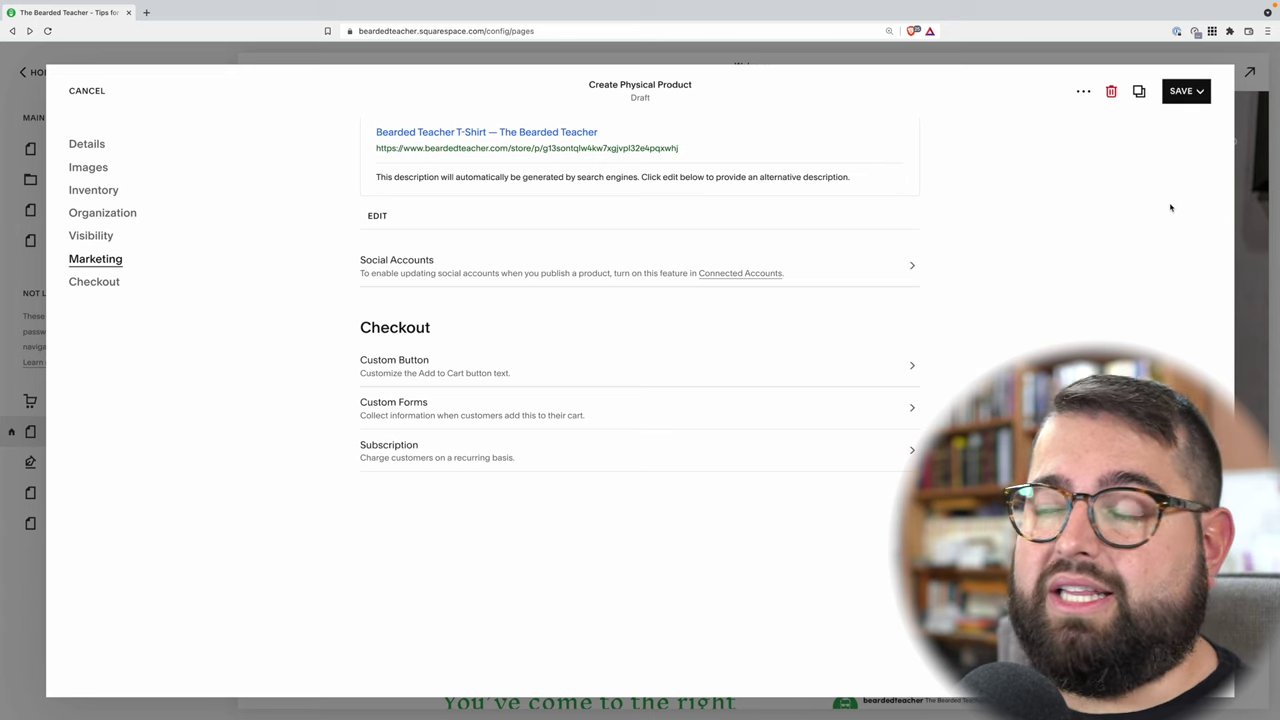
{"action": "mouse_move", "coordinate": [1185, 95]}
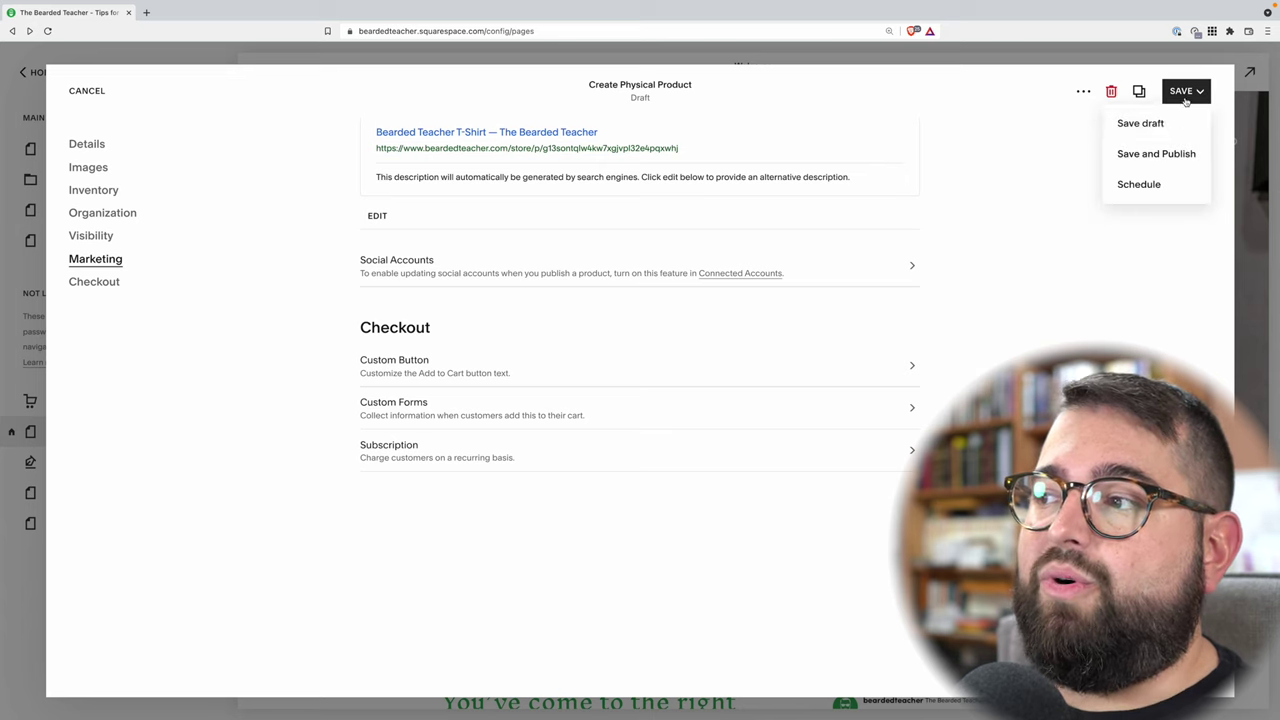
{"action": "left_click", "coordinate": [1170, 156]}
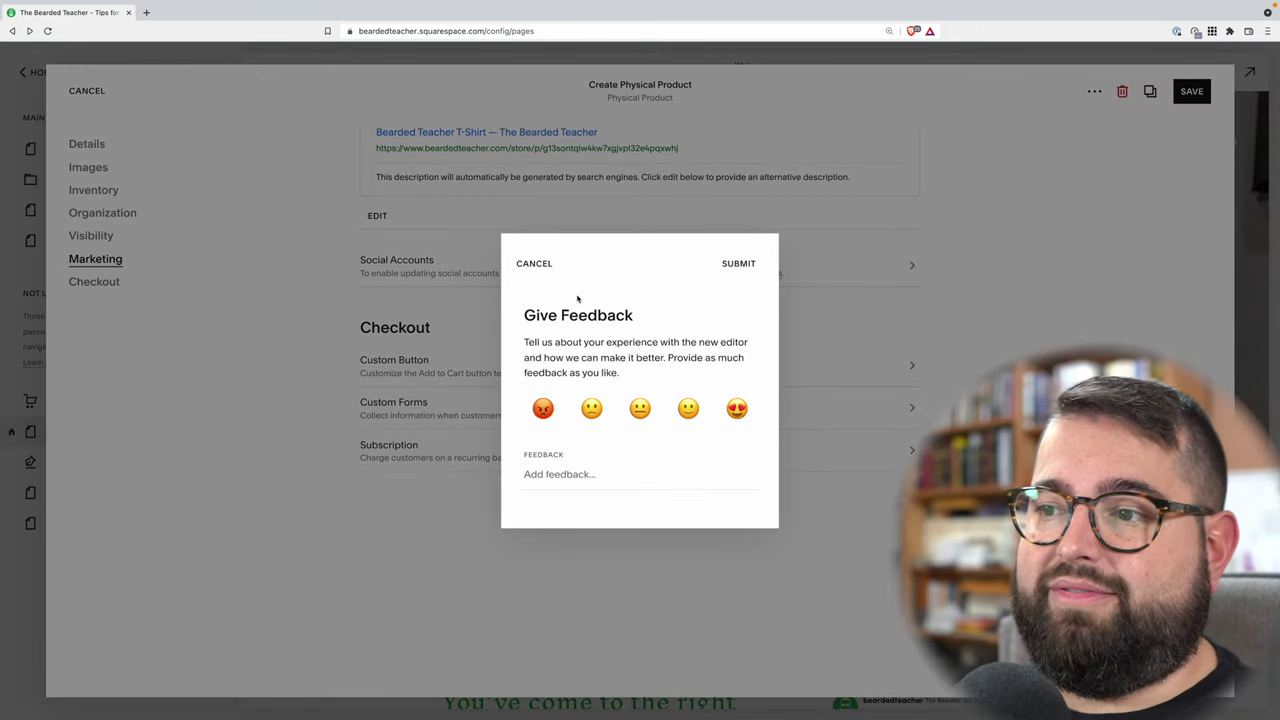
{"action": "left_click", "coordinate": [522, 265]}
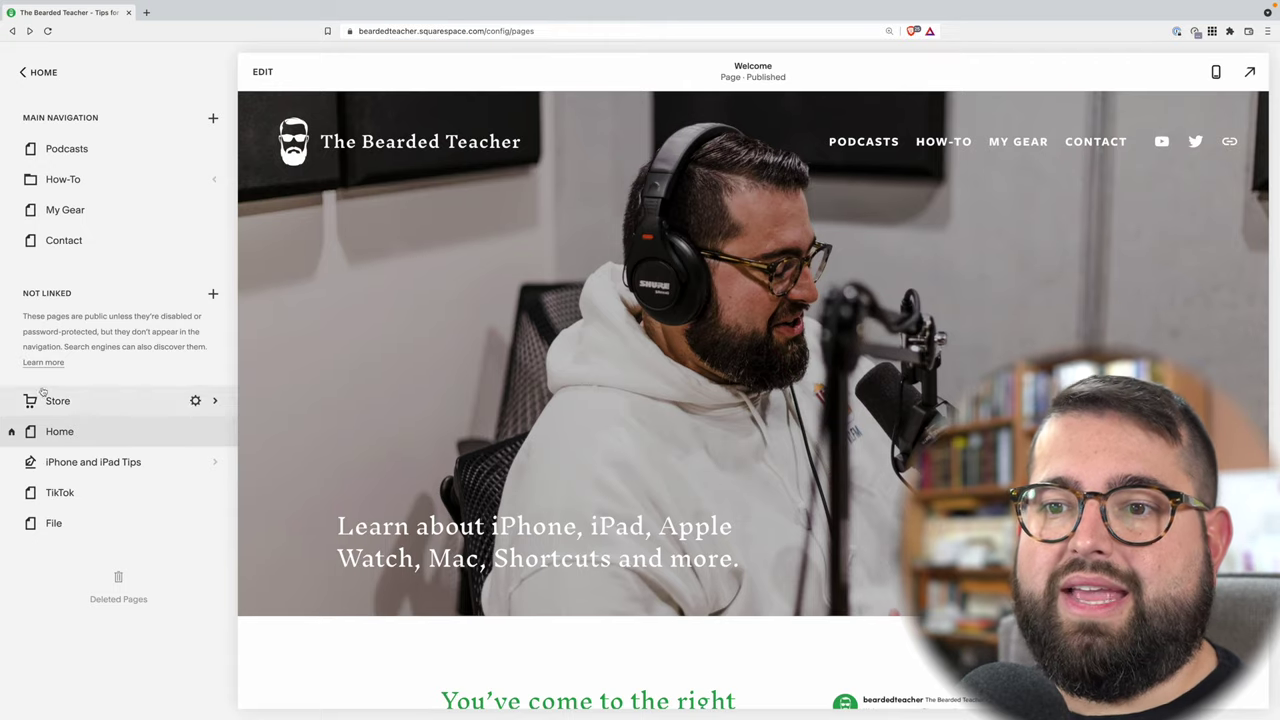
- Open the Store page and go to the Bearded Teacher T-Shirt product page from its listing
{"action": "left_click", "coordinate": [84, 401]}
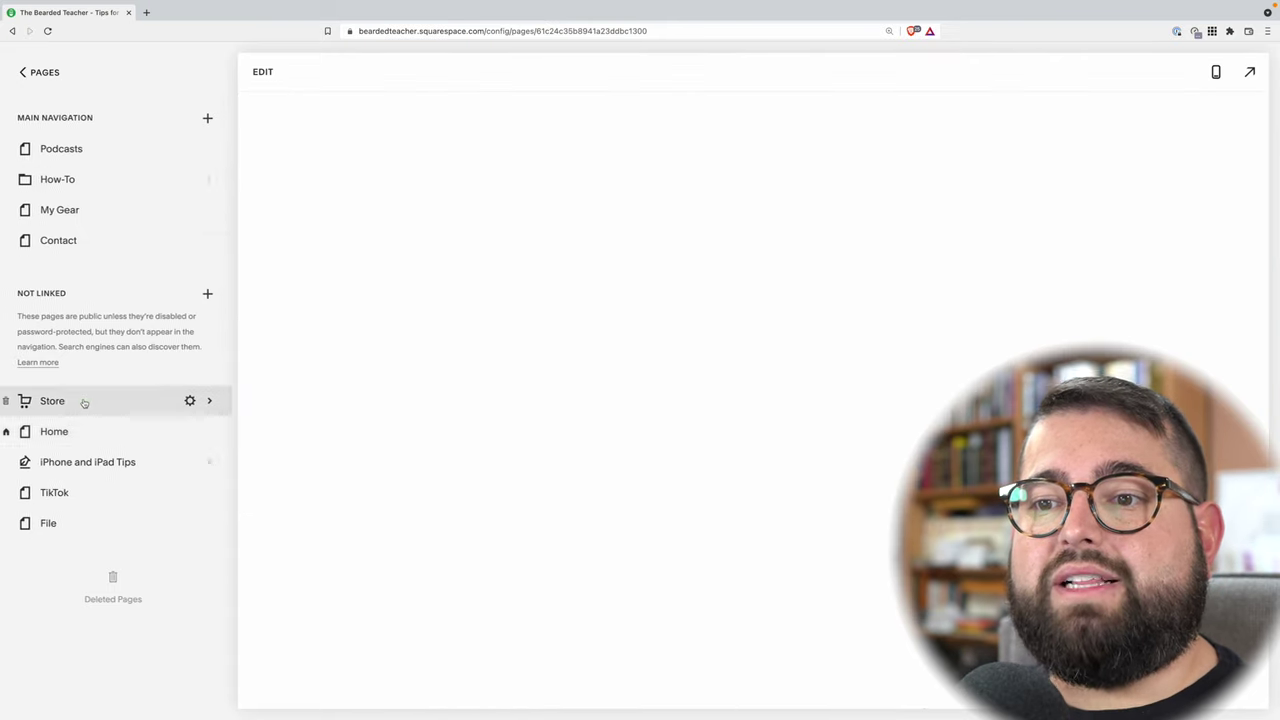
{"action": "scroll", "coordinate": [646, 476], "scroll_direction": "down", "scroll_amount": 5}
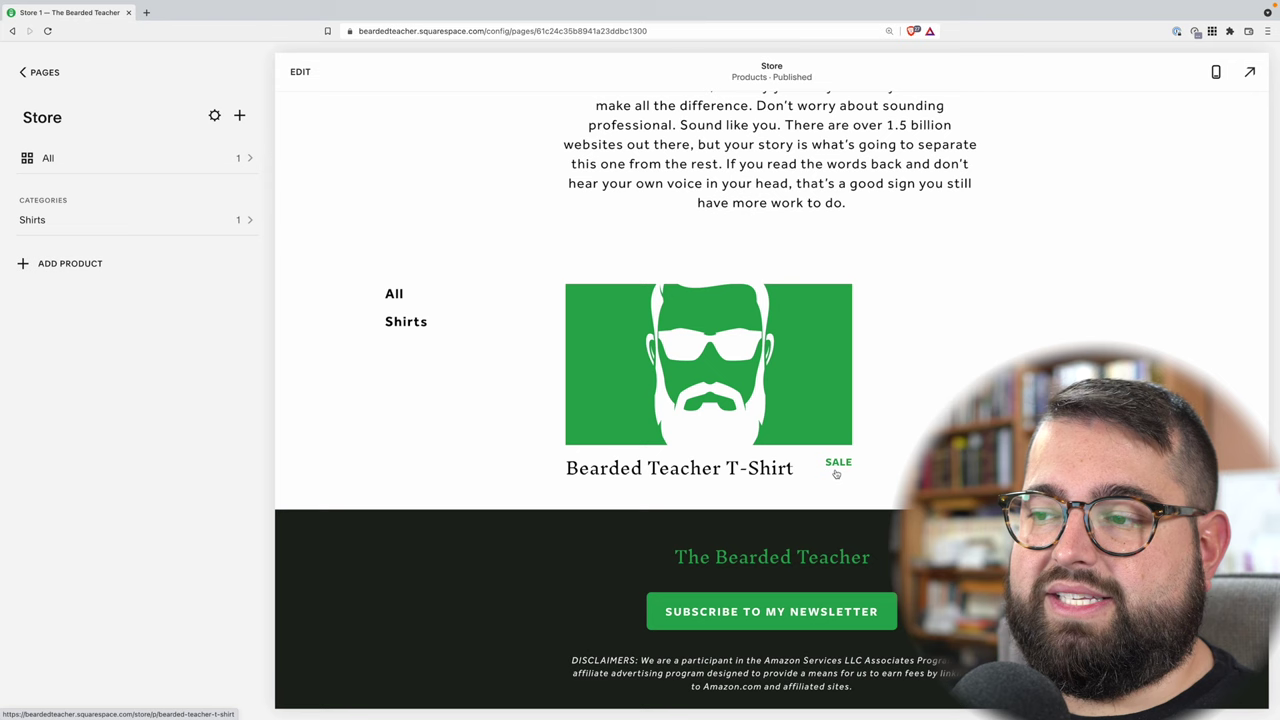
{"action": "left_click", "coordinate": [772, 413]}
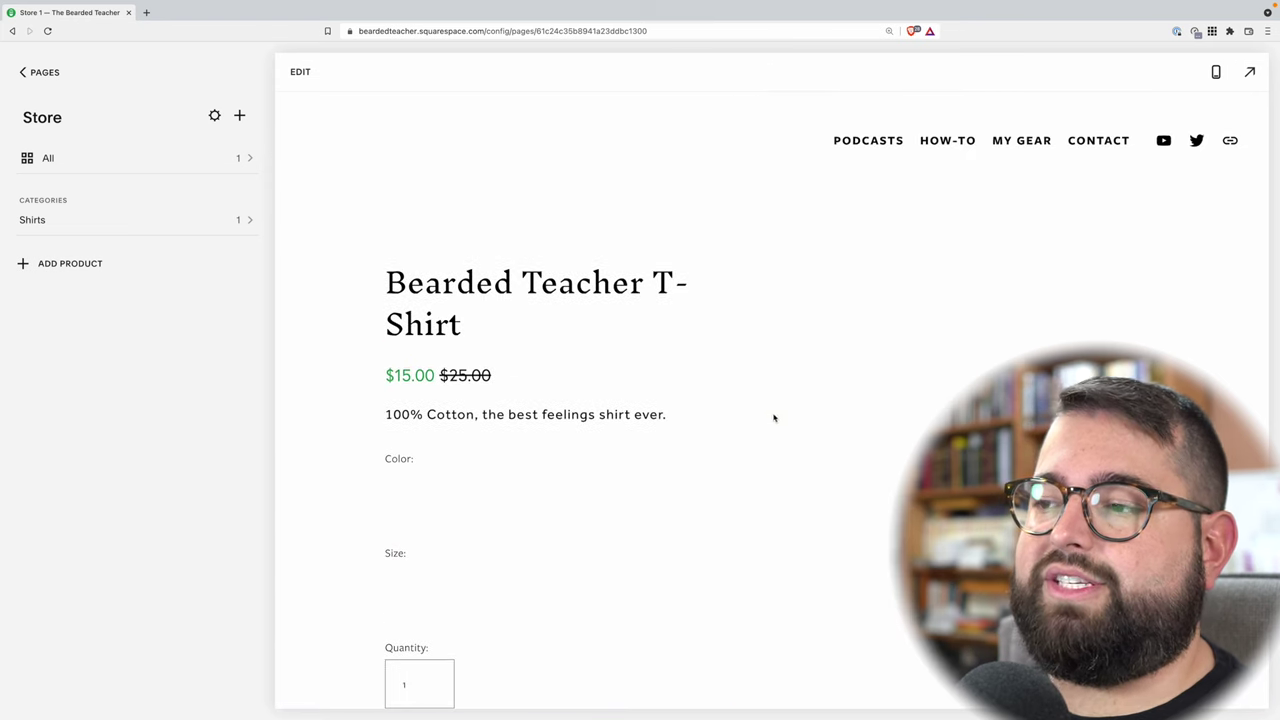
- Examine the T-shirt product page's description, size choices and quantity field, trying the color Green
{"action": "left_click_drag", "start_coordinate": [383, 357], "coordinate": [689, 357]}
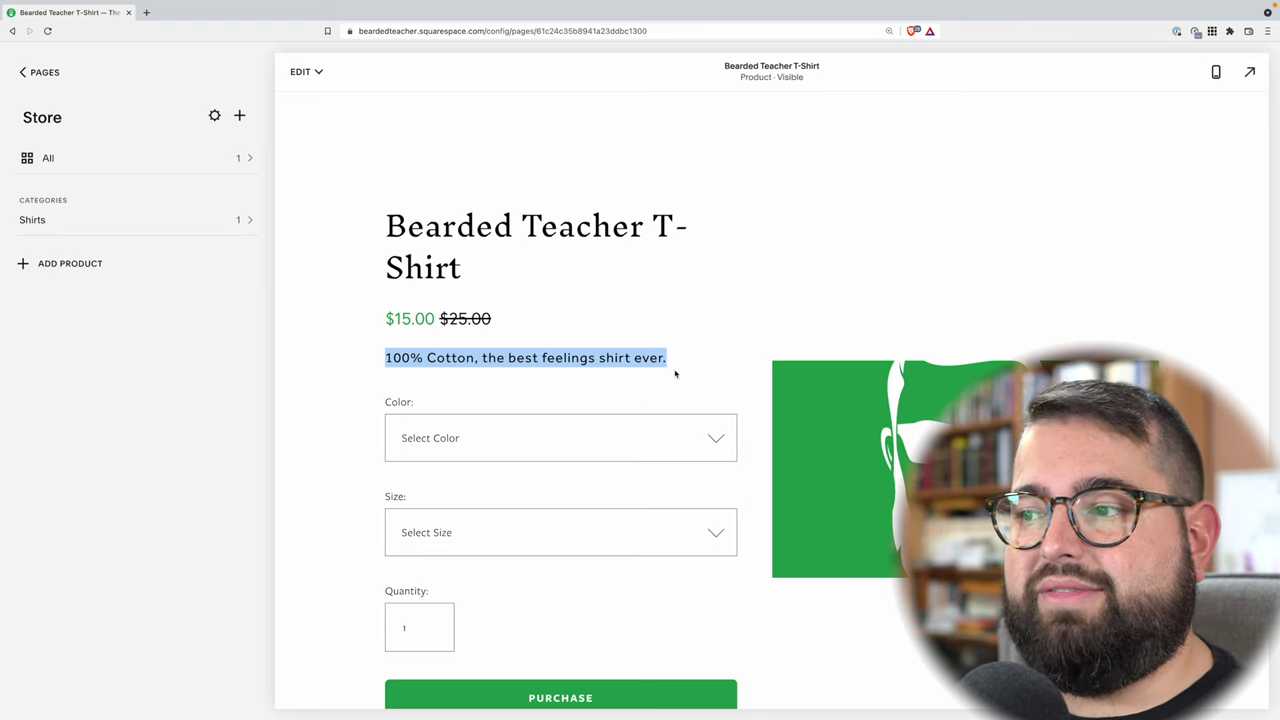
{"action": "left_click", "coordinate": [674, 372]}
{"action": "scroll", "coordinate": [600, 368], "scroll_direction": "down", "scroll_amount": 1}
{"action": "left_click", "coordinate": [524, 374]}
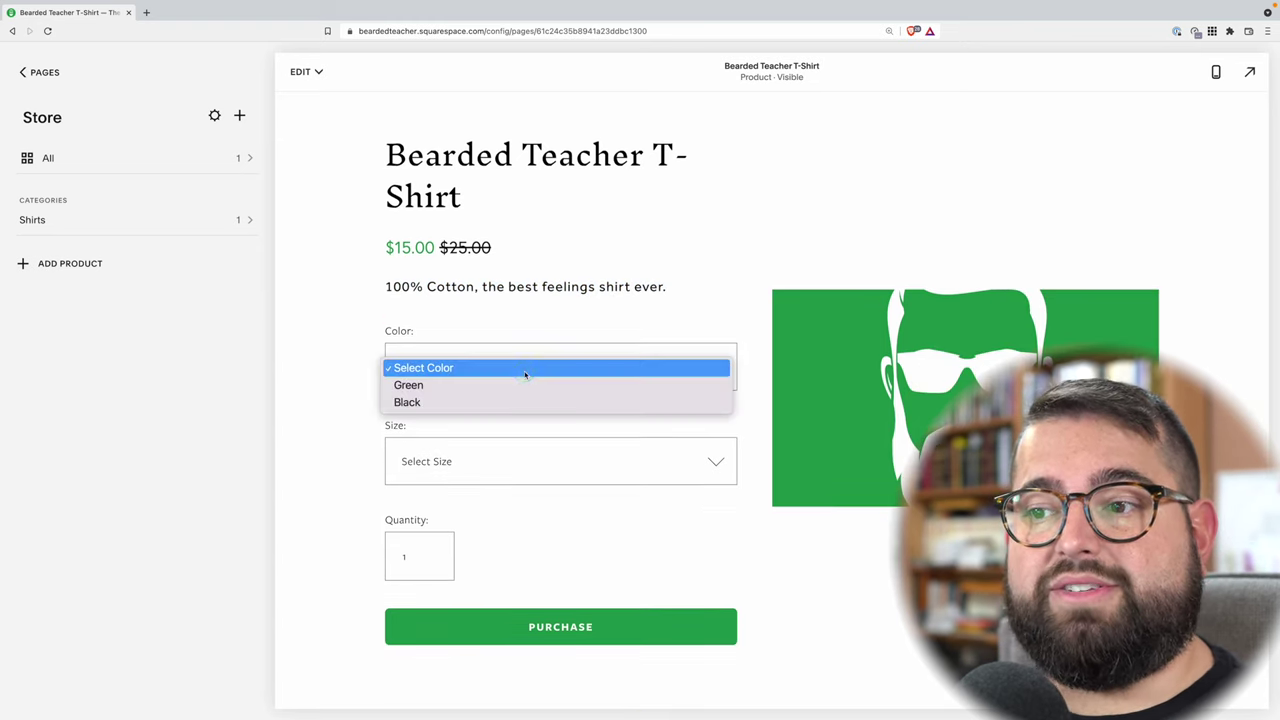
{"action": "left_click", "coordinate": [523, 384]}
{"action": "left_click", "coordinate": [536, 466]}
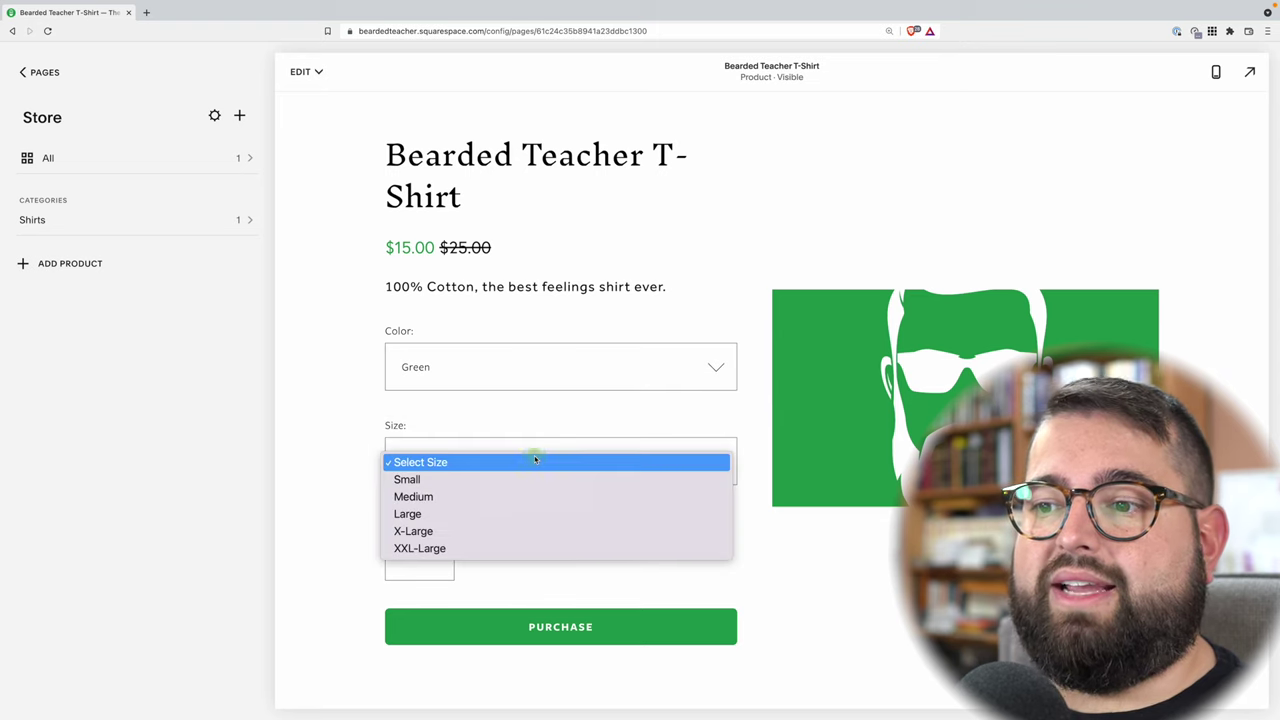
{"action": "left_click", "coordinate": [581, 333]}
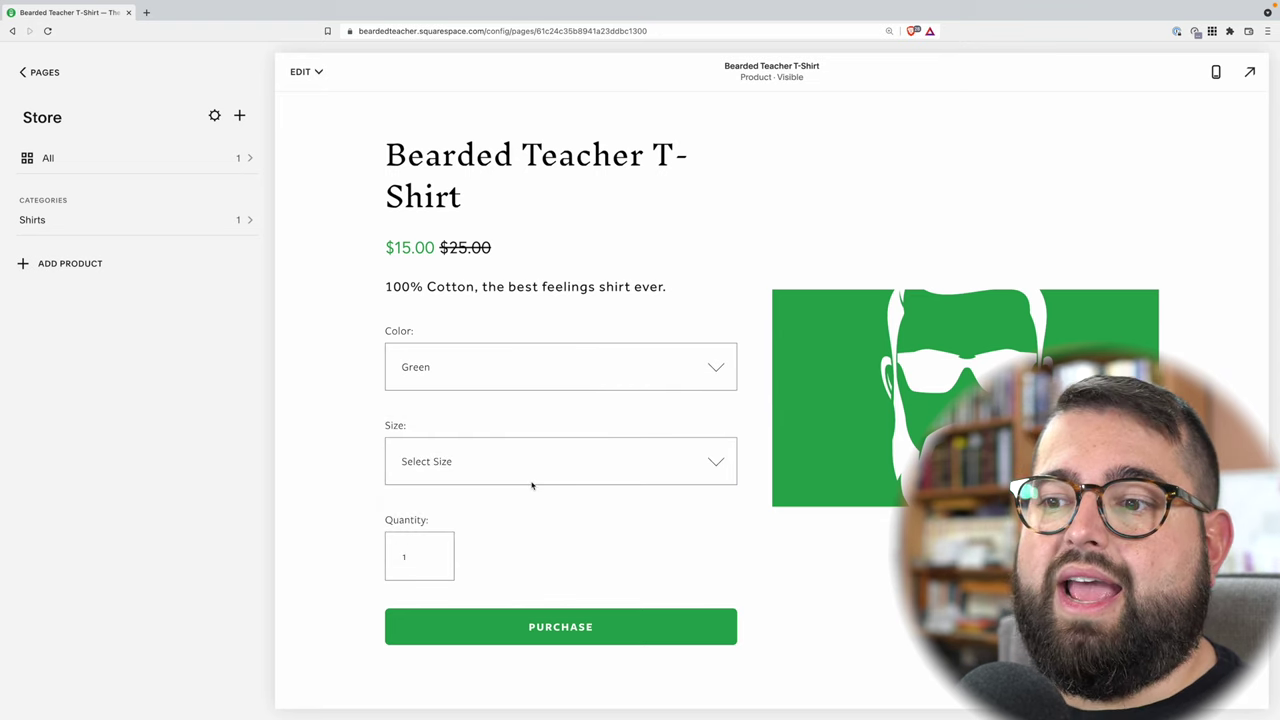
{"action": "scroll", "coordinate": [443, 503], "scroll_direction": "down", "scroll_amount": 1}
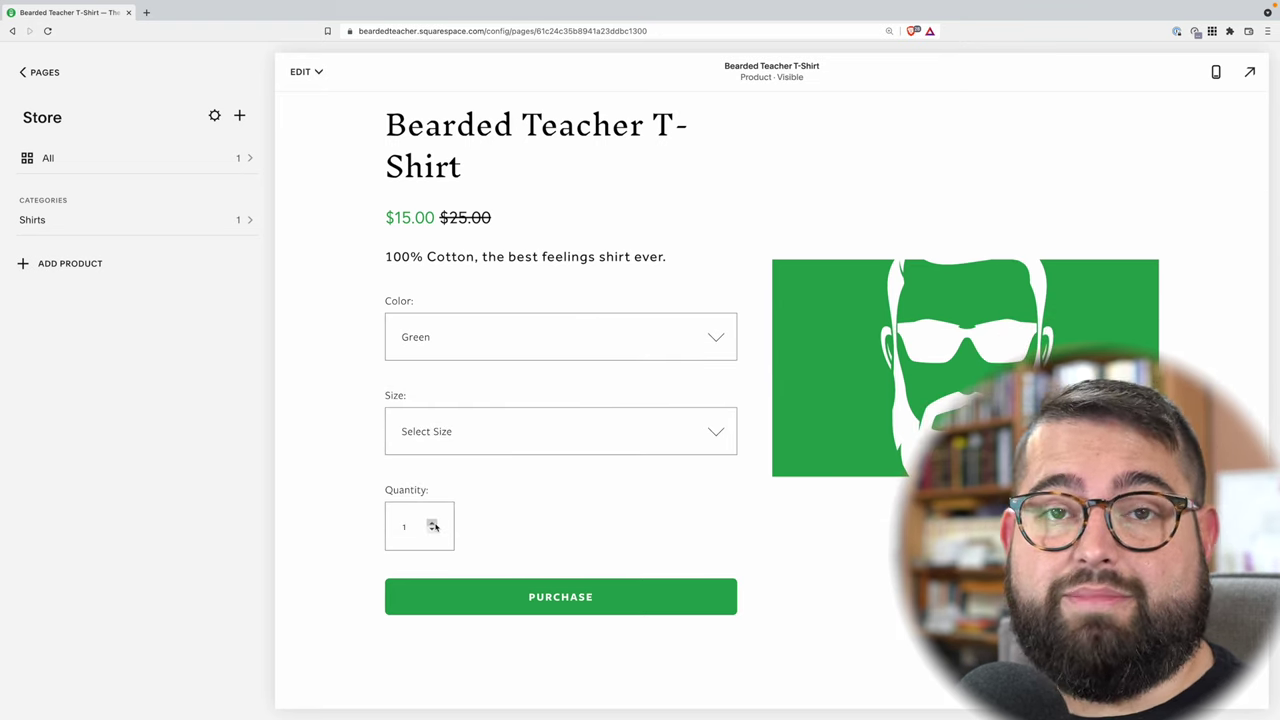
{"action": "scroll", "coordinate": [549, 517], "scroll_direction": "up", "scroll_amount": 3}
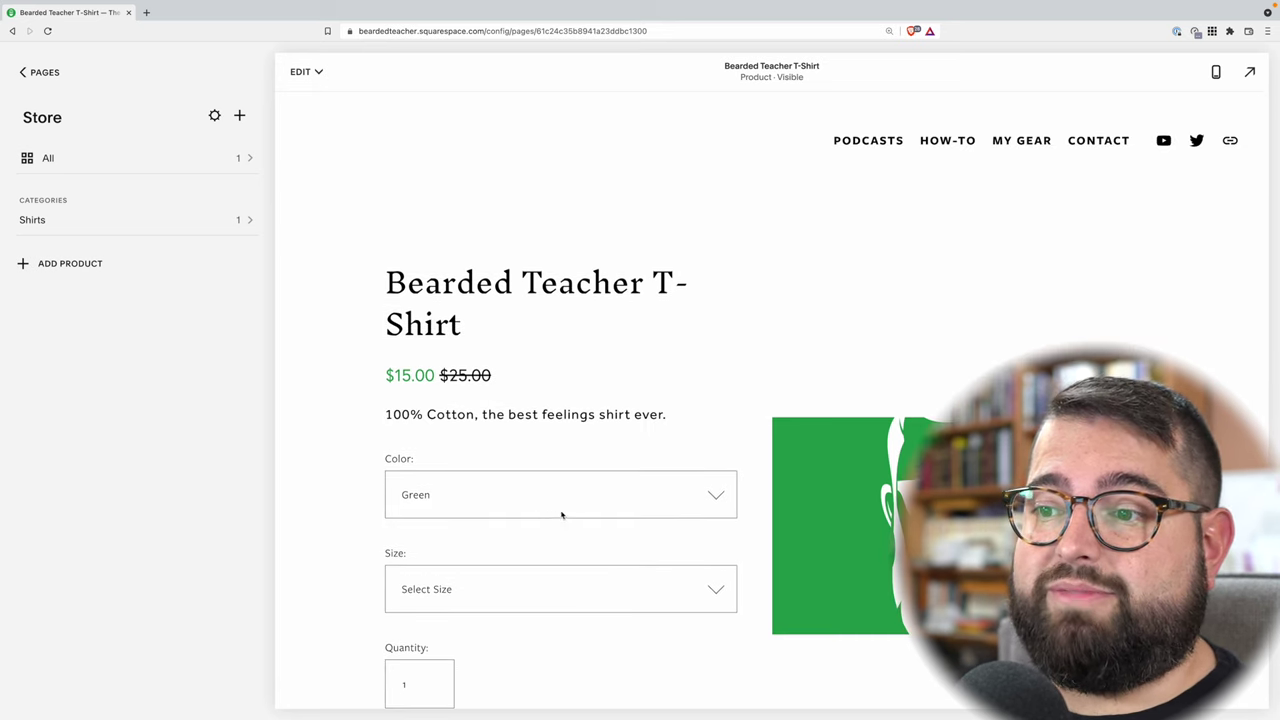
{"action": "scroll", "coordinate": [560, 515], "scroll_direction": "down", "scroll_amount": 3}
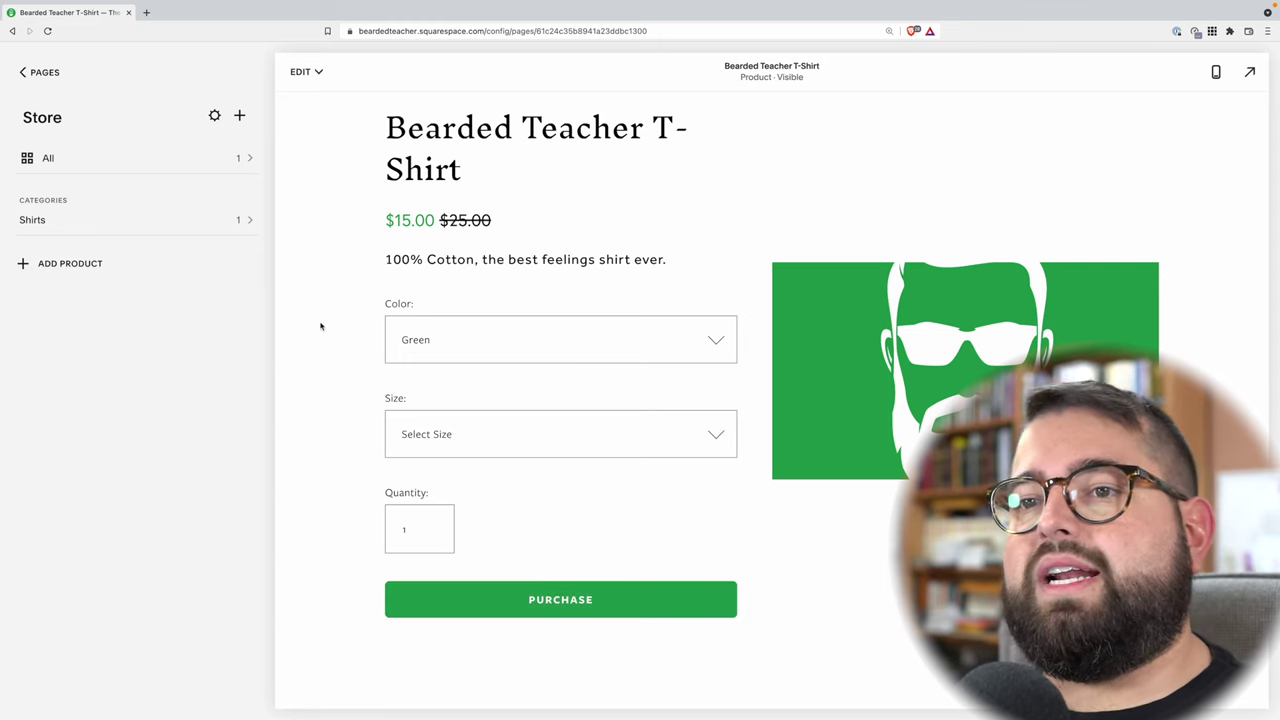
- Add a physical product named 'Bearded Teacher Hat' with the description 'Best hat you'll ever wear.'
{"action": "left_click", "coordinate": [90, 272]}
{"action": "left_click", "coordinate": [491, 325]}
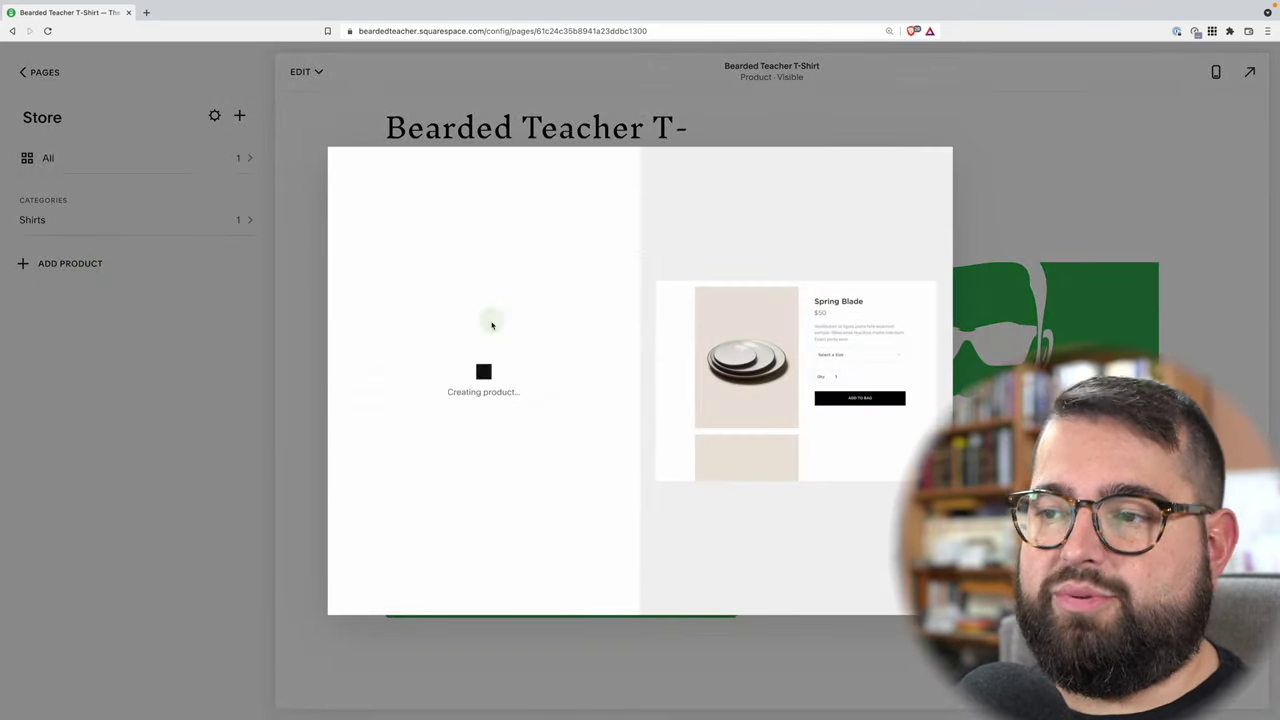
{"action": "type", "text": "Bearded Teacher Hat"}
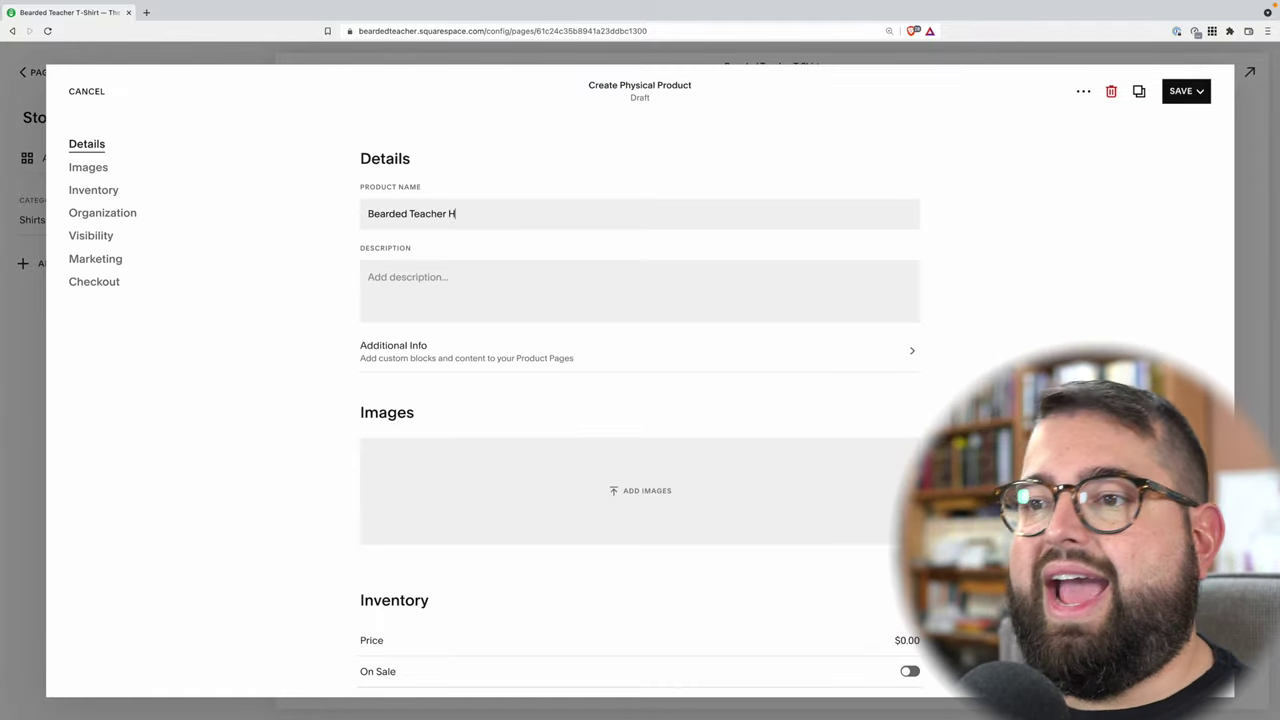
{"action": "left_click", "coordinate": [481, 293]}
{"action": "type", "text": "B"}
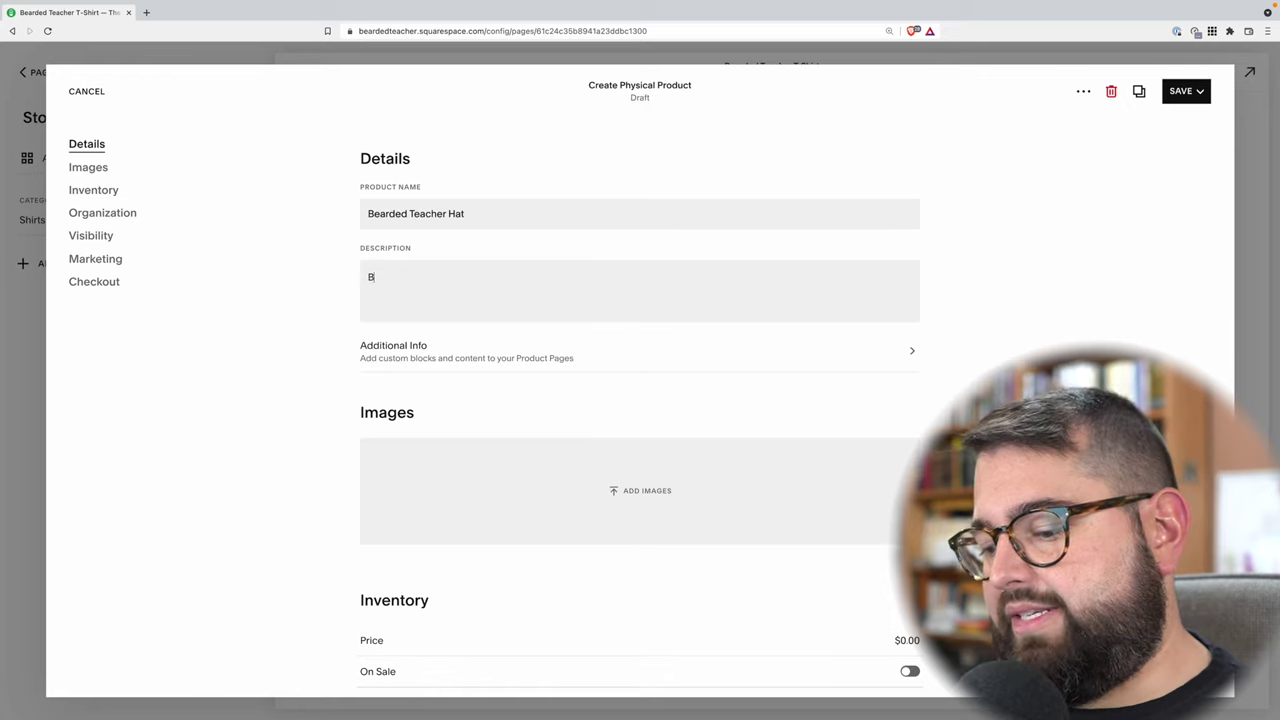
{"action": "type", "text": "est hat you'll ever wear."}
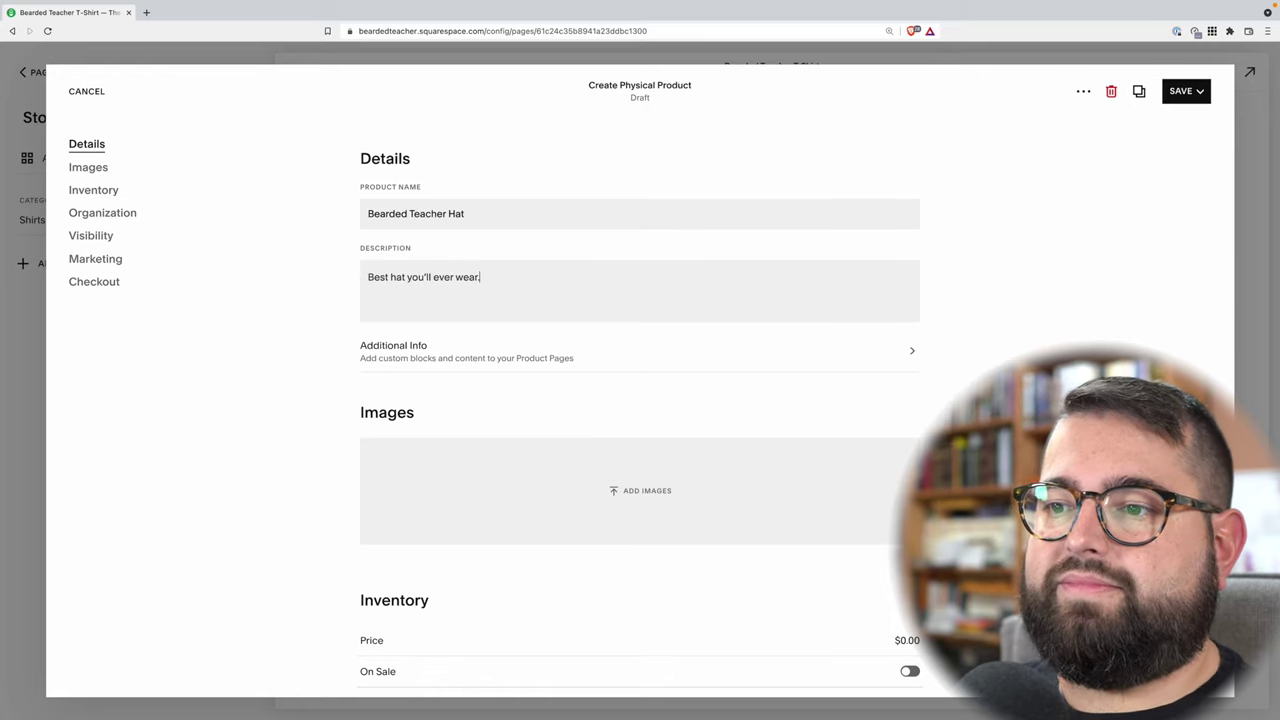
- Upload 'Bearded Teacher Logo Black.png' from the Brand folder as the hat's product image
{"action": "scroll", "coordinate": [477, 317], "scroll_direction": "down", "scroll_amount": 2}
{"action": "left_click", "coordinate": [597, 349]}
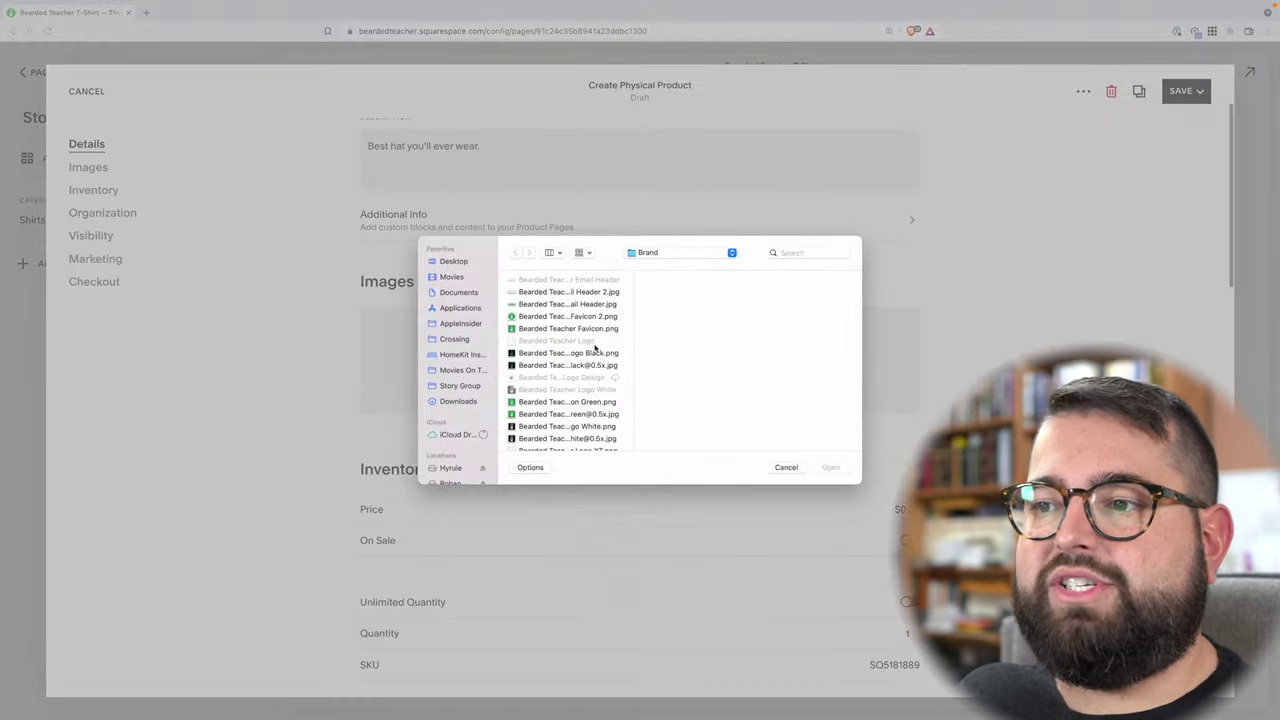
{"action": "left_click", "coordinate": [567, 363]}
{"action": "double_click", "coordinate": [567, 362]}
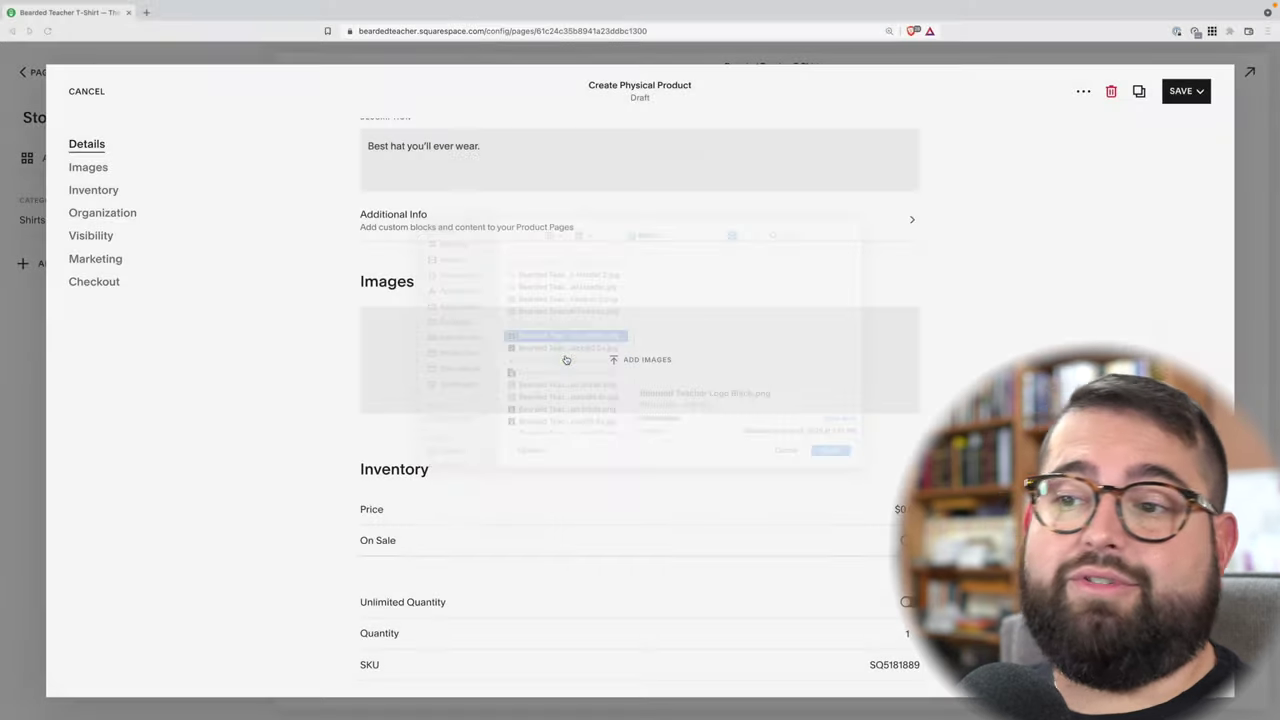
- Set the hat's price to $15.00 and its stock quantity to 25
{"action": "scroll", "coordinate": [386, 363], "scroll_direction": "down", "scroll_amount": 4}
{"action": "left_click", "coordinate": [903, 329]}
{"action": "type", "text": "15"}
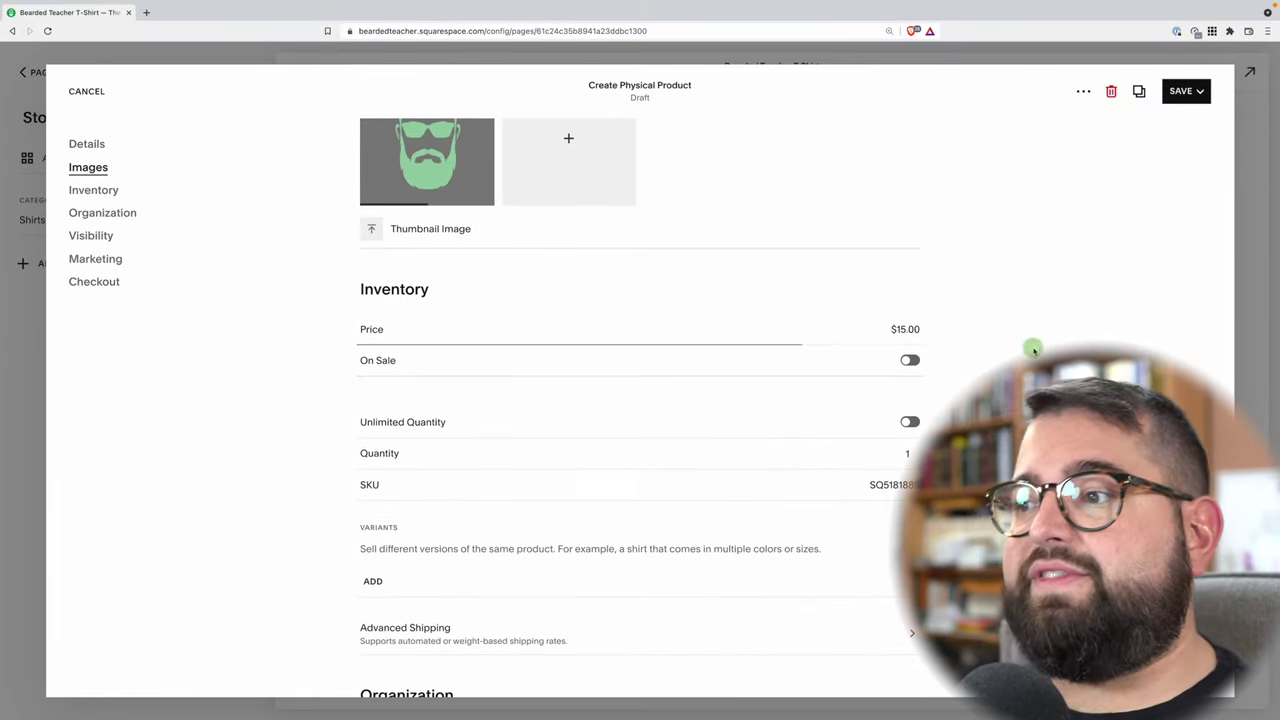
{"action": "scroll", "coordinate": [751, 406], "scroll_direction": "down", "scroll_amount": 2}
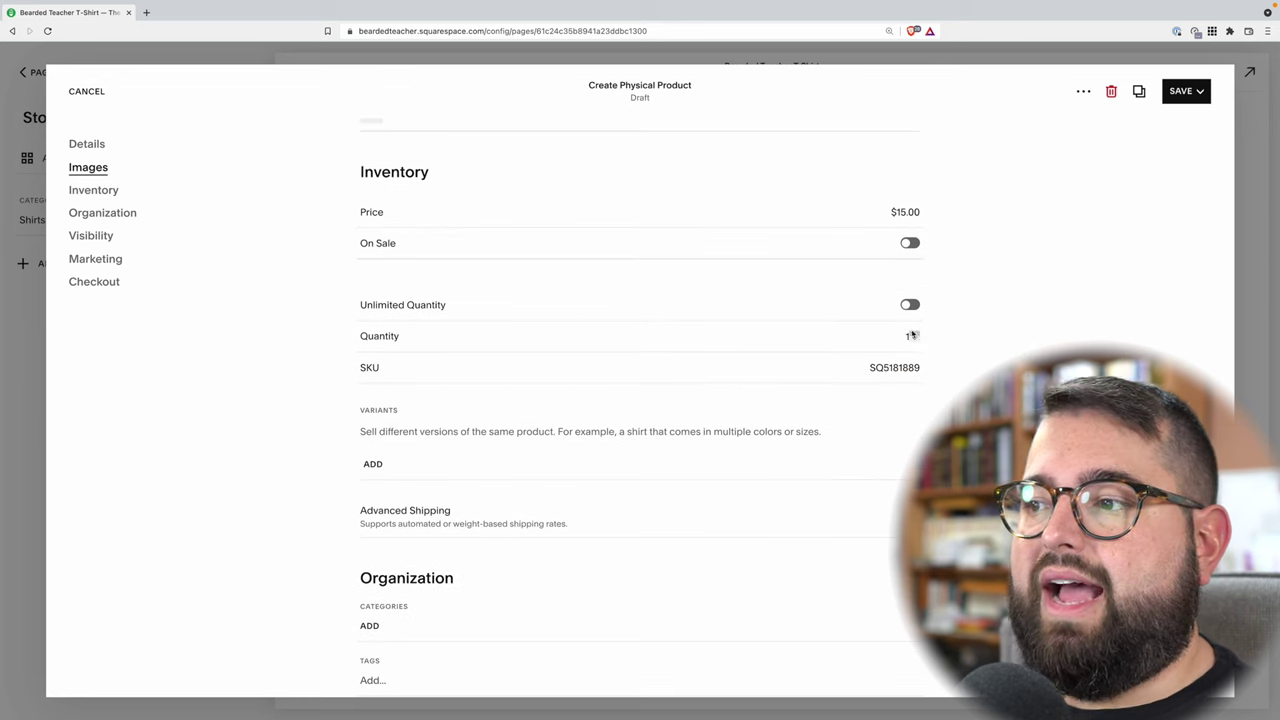
{"action": "left_click", "coordinate": [911, 336]}
{"action": "left_click", "coordinate": [913, 333]}
{"action": "type", "text": "26"}
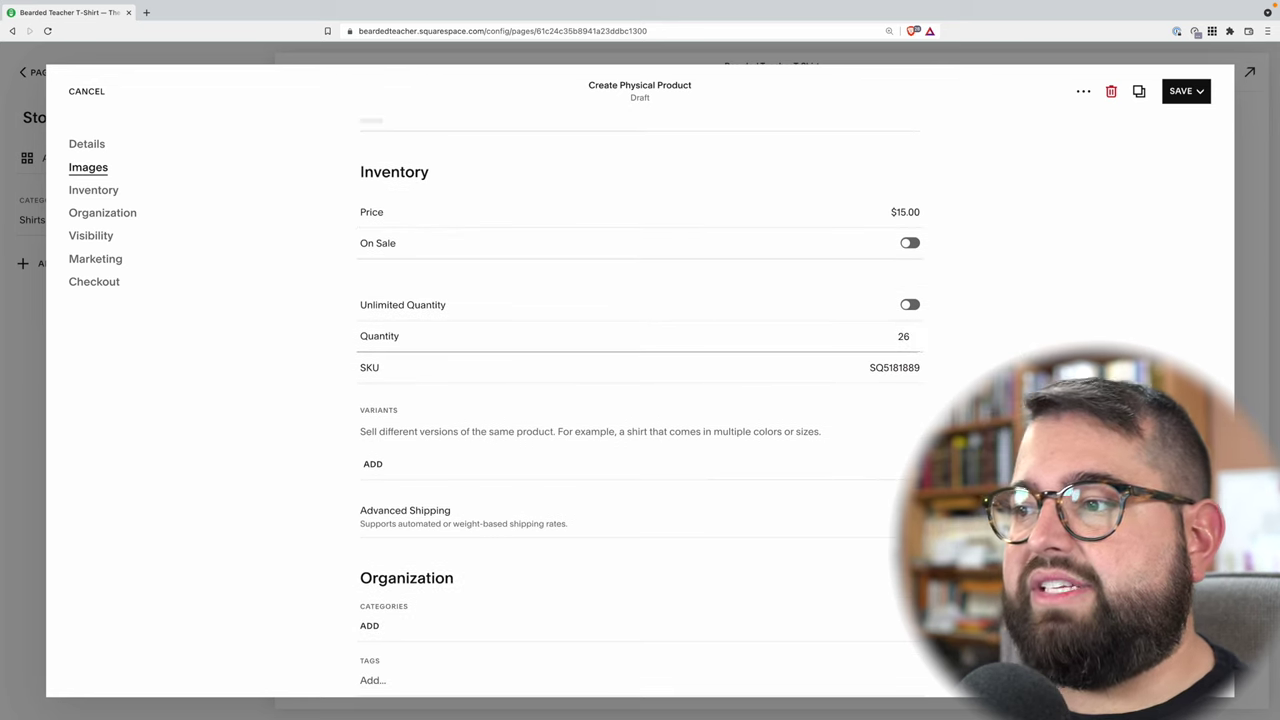
{"action": "double_click", "coordinate": [894, 337]}
{"action": "type", "text": "256"}
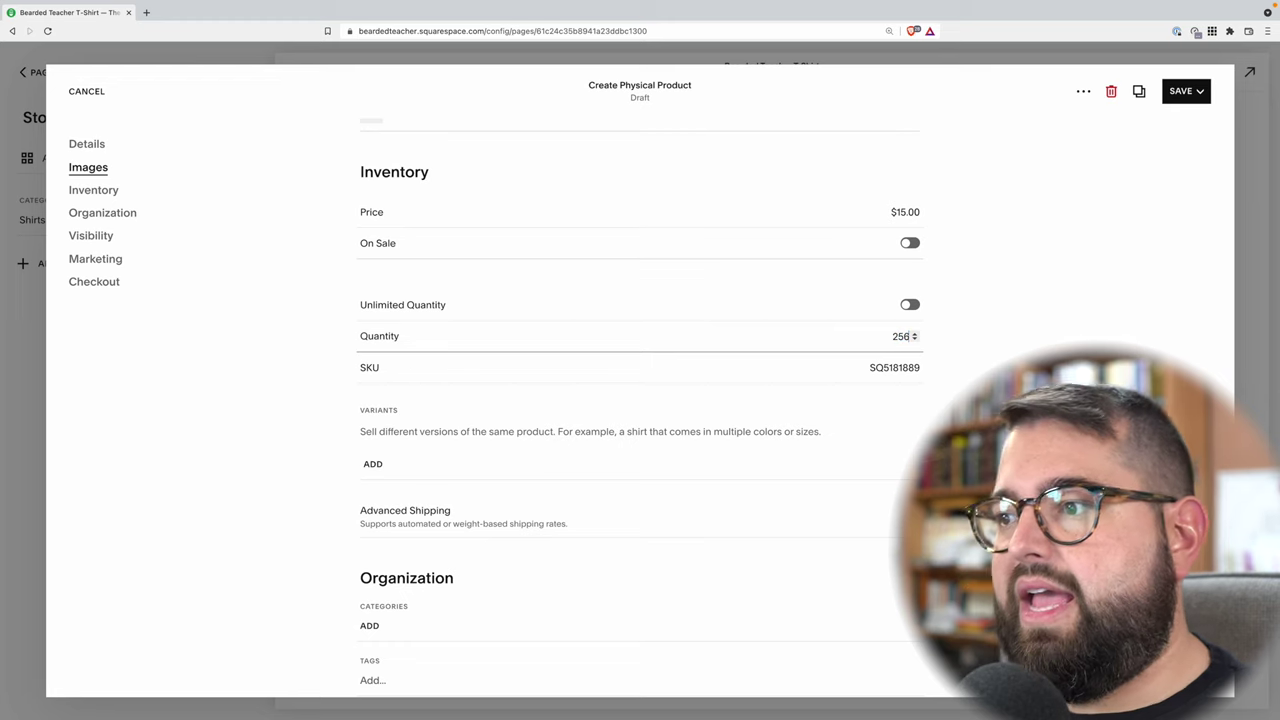
{"action": "key", "text": "BackSpace"}
{"action": "key", "text": "Return"}
{"action": "scroll", "coordinate": [420, 360], "scroll_direction": "down", "scroll_amount": 2}
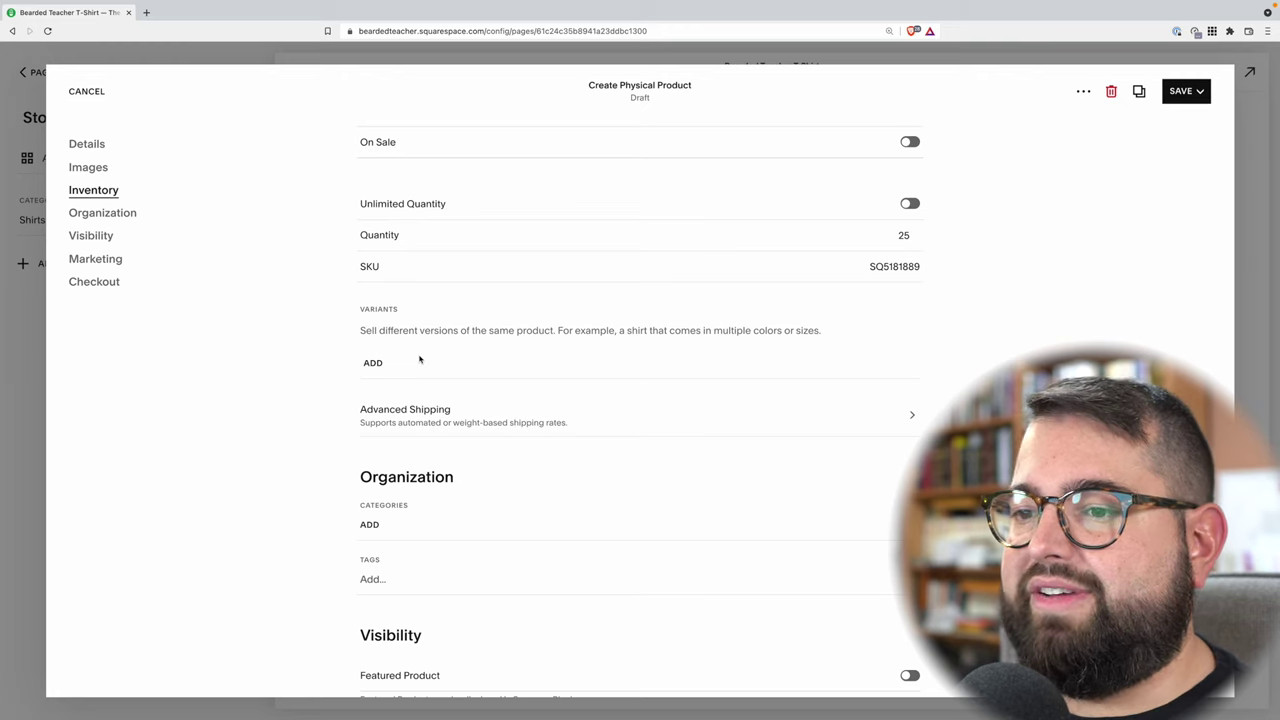
- Create a new category named 'Hat' and assign the hat product to it
{"action": "scroll", "coordinate": [420, 360], "scroll_direction": "down", "scroll_amount": 2}
{"action": "left_click", "coordinate": [368, 439]}
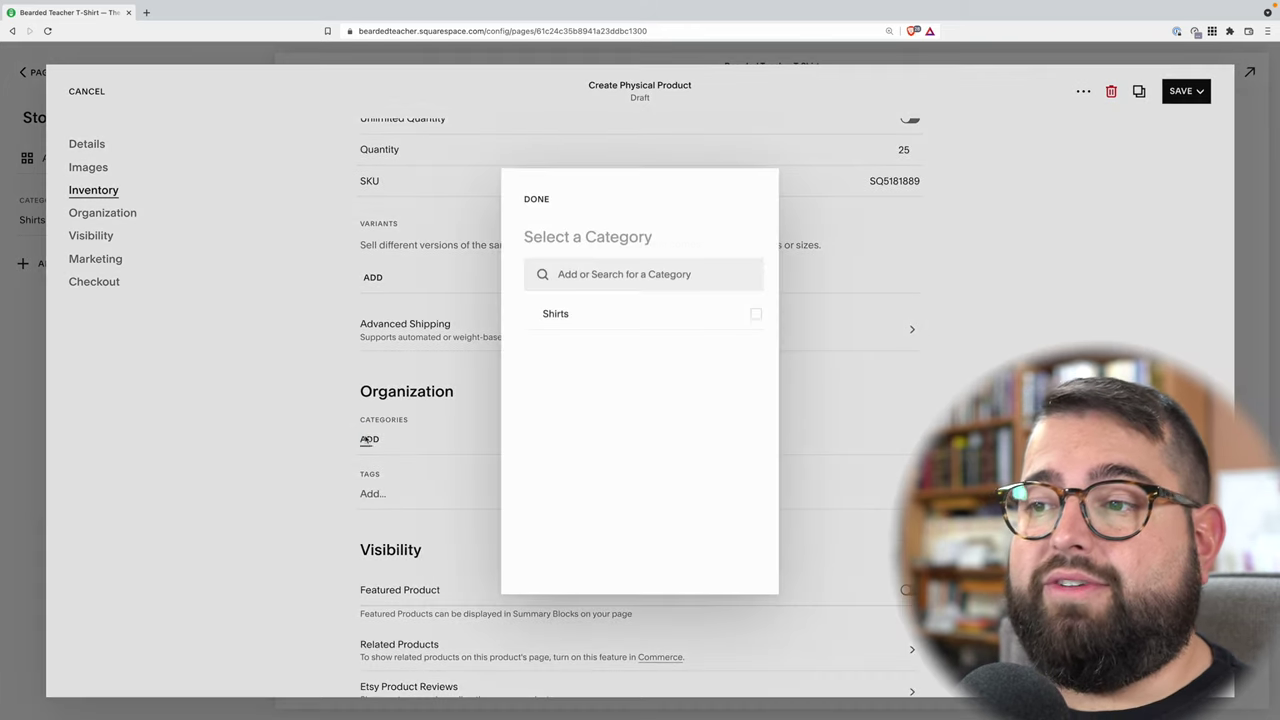
{"action": "left_click", "coordinate": [608, 277]}
{"action": "type", "text": "H"}
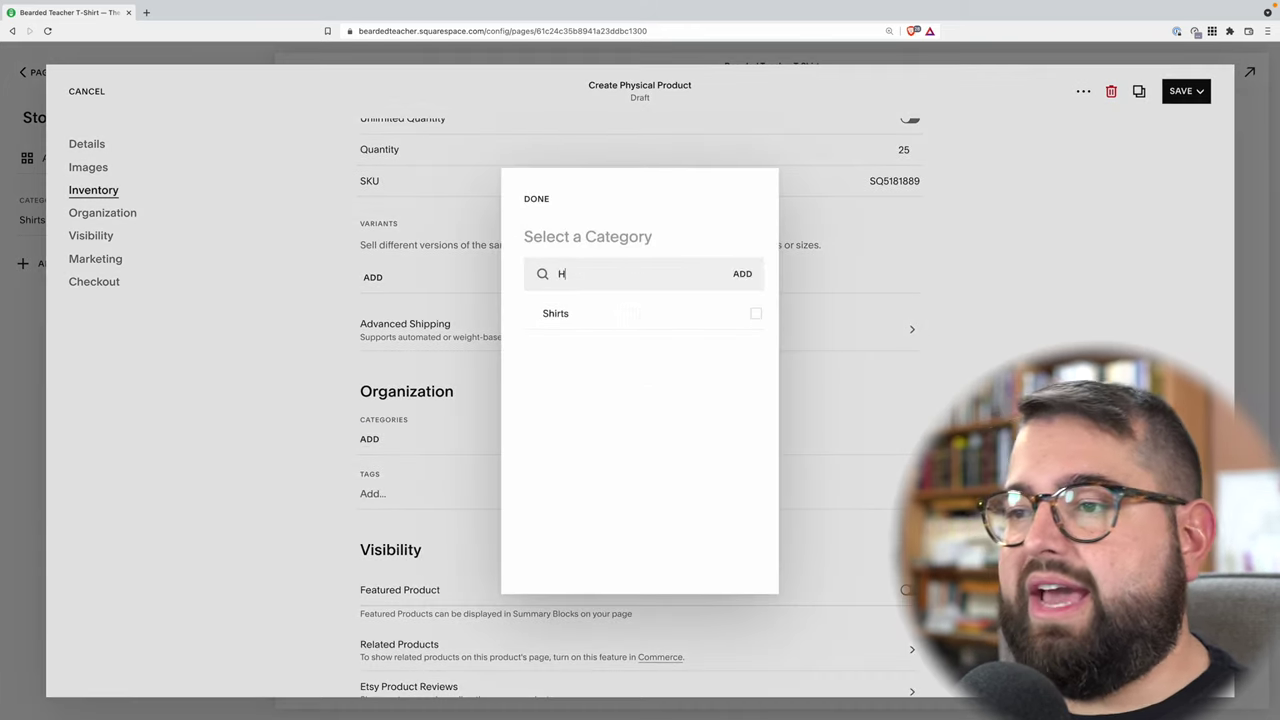
{"action": "type", "text": "at"}
{"action": "left_click", "coordinate": [740, 278]}
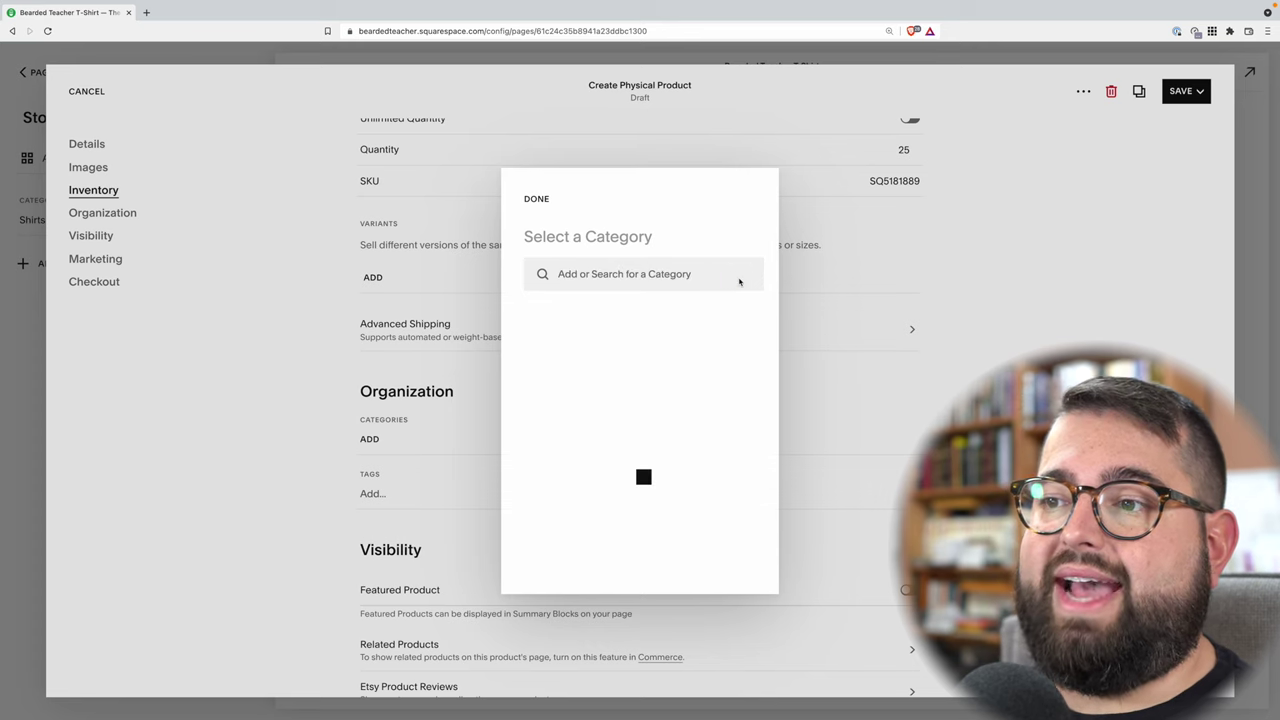
{"action": "left_click", "coordinate": [537, 200]}
- Save and publish the hat product without adding any tags
{"action": "left_click", "coordinate": [373, 493]}
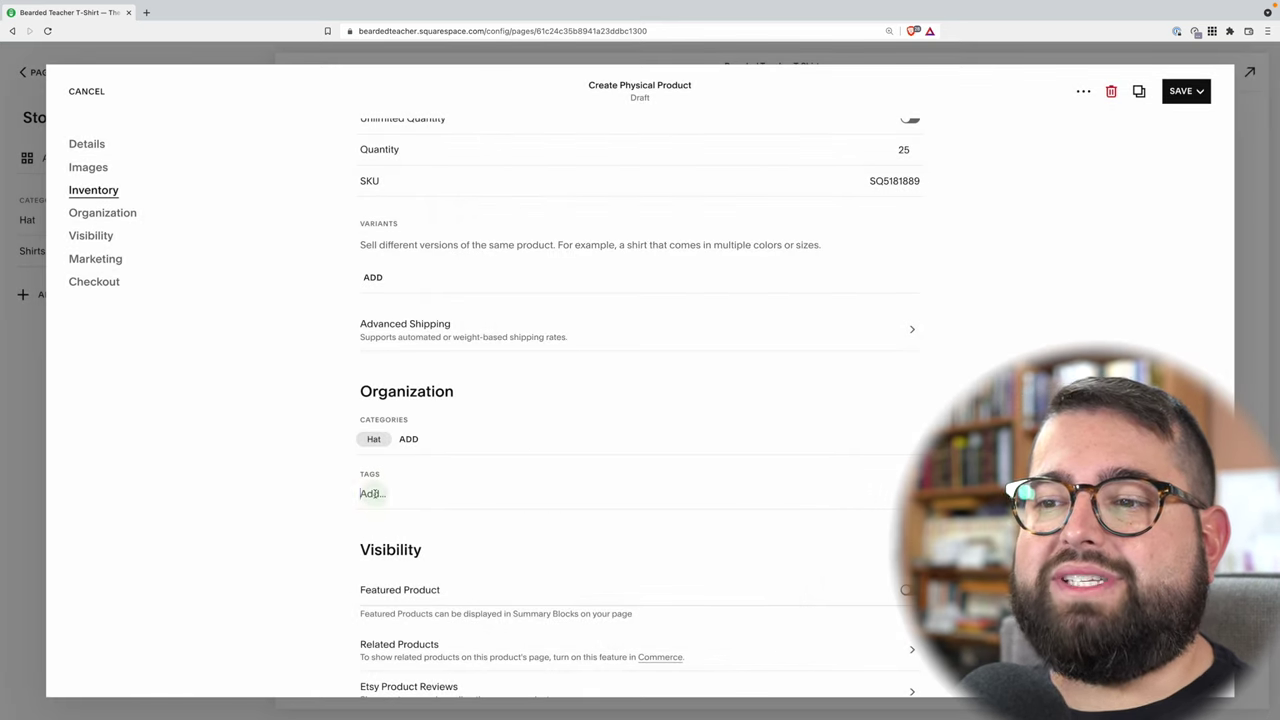
{"action": "left_click", "coordinate": [1203, 88]}
{"action": "left_click", "coordinate": [1157, 154]}
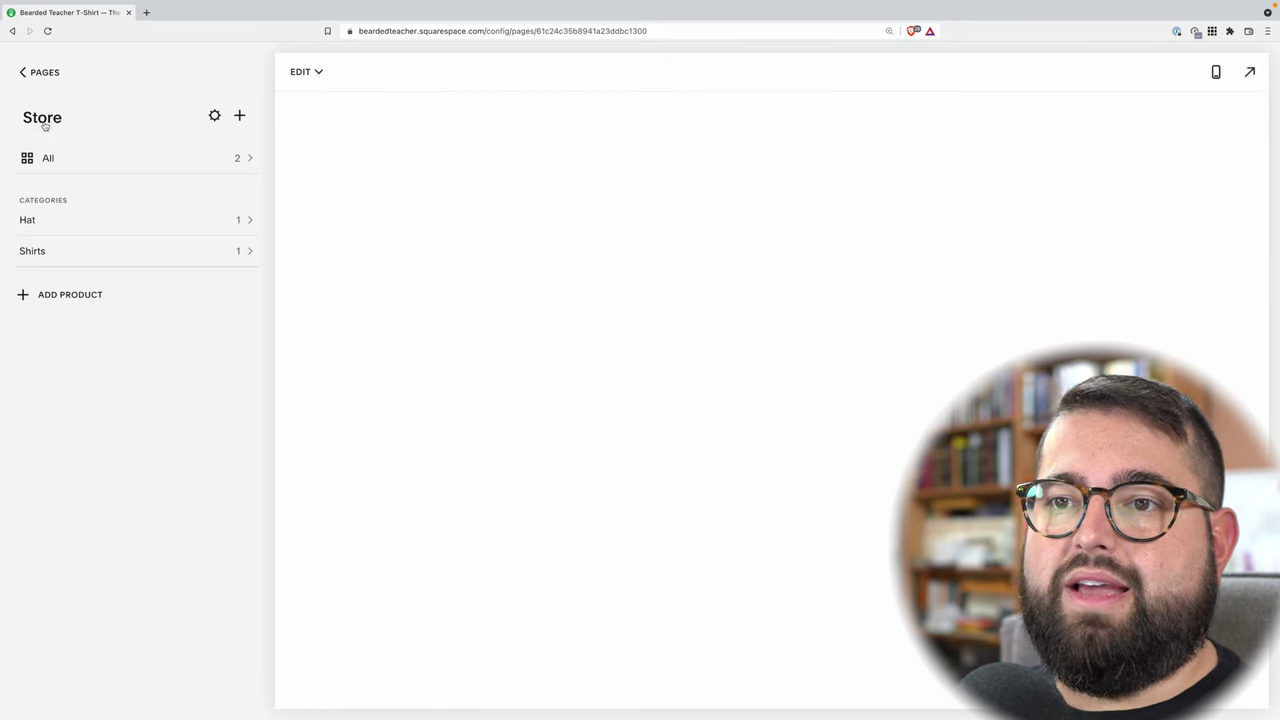
- Start a new digital product named 'Bearded Teacher eBook' with the description 'Best book you'll ever read.'
{"action": "scroll", "coordinate": [591, 309], "scroll_direction": "down", "scroll_amount": 10}
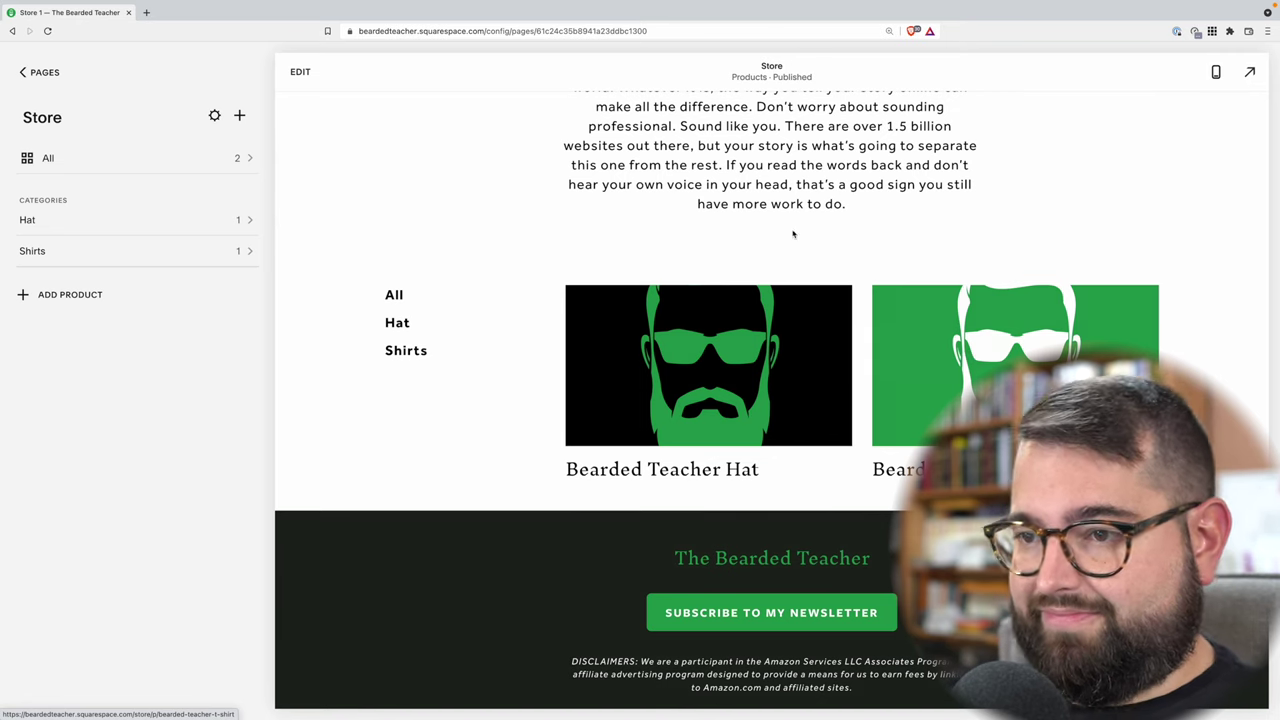
{"action": "left_click", "coordinate": [239, 115]}
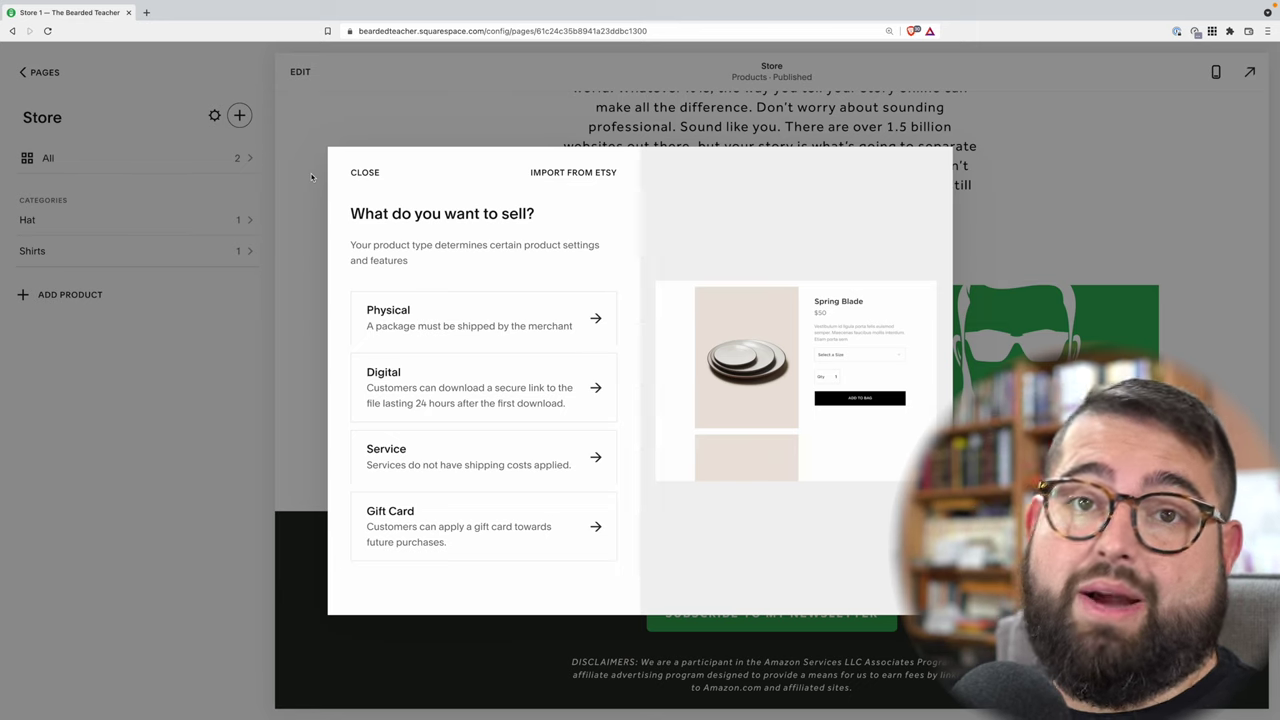
{"action": "left_click", "coordinate": [490, 392]}
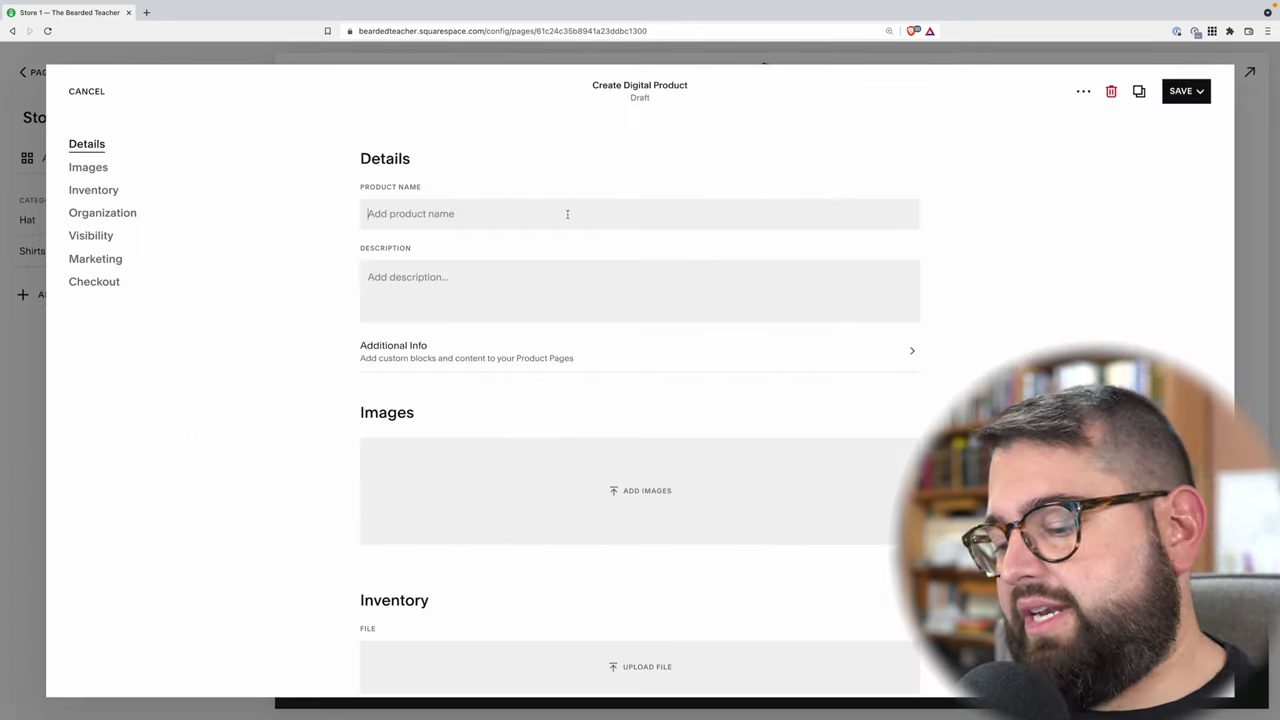
{"action": "left_click", "coordinate": [567, 214]}
{"action": "type", "text": "Bearded Tea"}
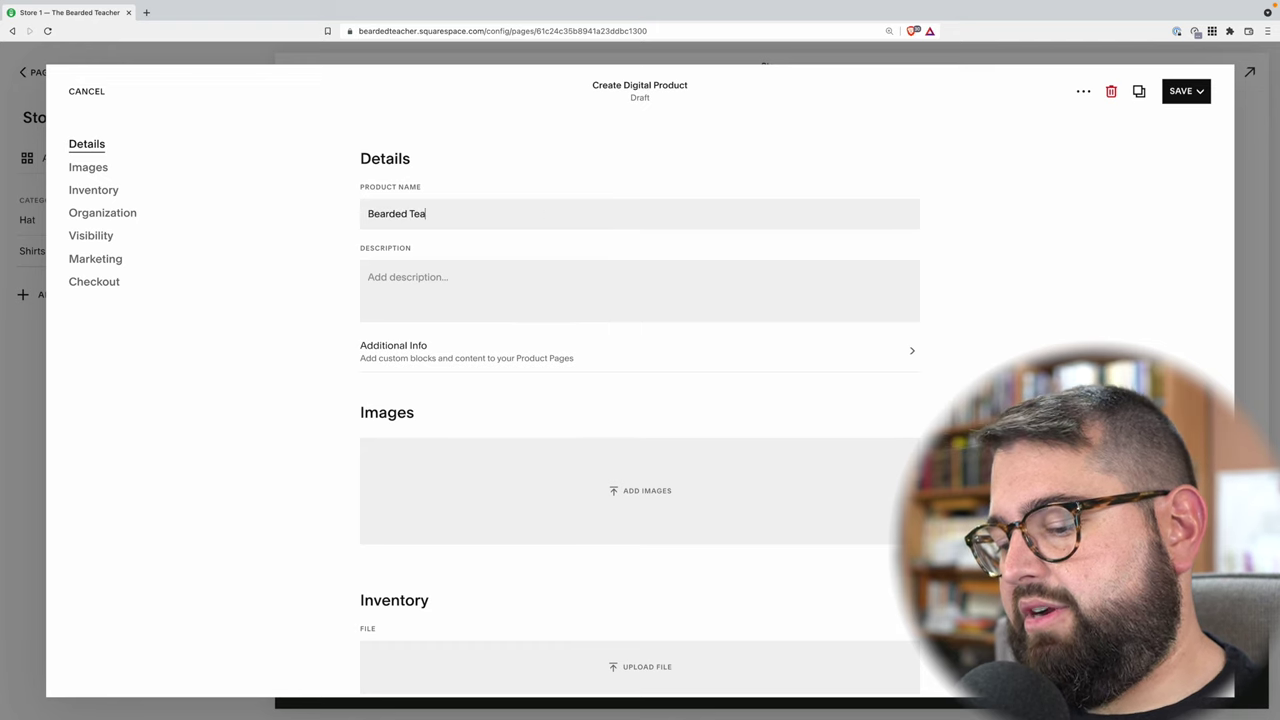
{"action": "type", "text": "cher eBook"}
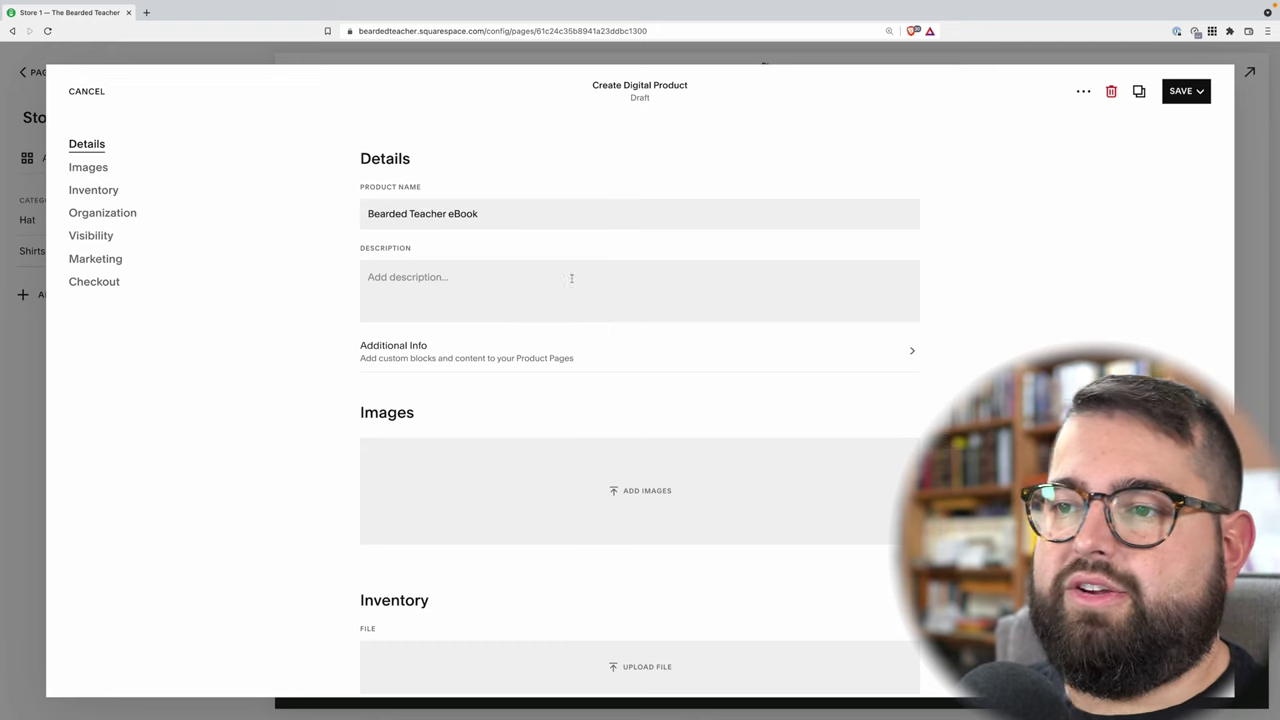
{"action": "left_click", "coordinate": [571, 278]}
{"action": "type", "text": "Best book you'll ever read."}
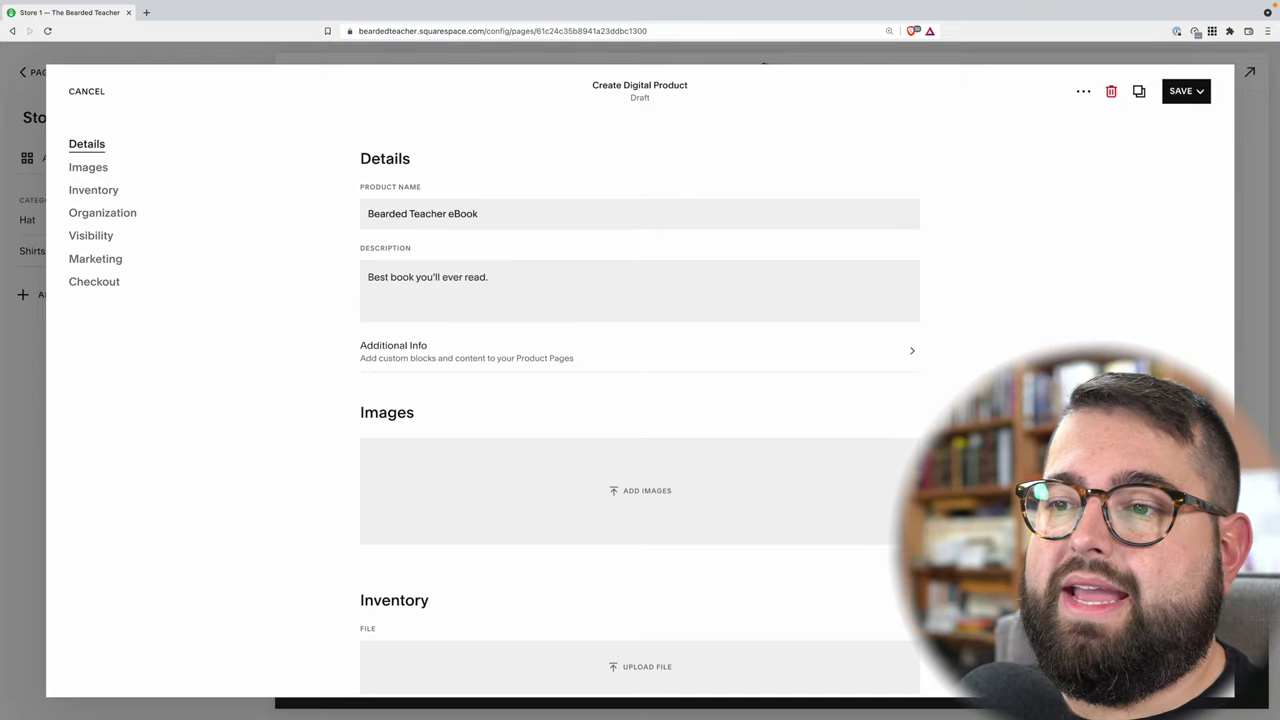
- Upload 'BT Revue Header.png' from the Brand folder as the eBook's product image
{"action": "scroll", "coordinate": [394, 329], "scroll_direction": "down", "scroll_amount": 2}
{"action": "left_click", "coordinate": [503, 349]}
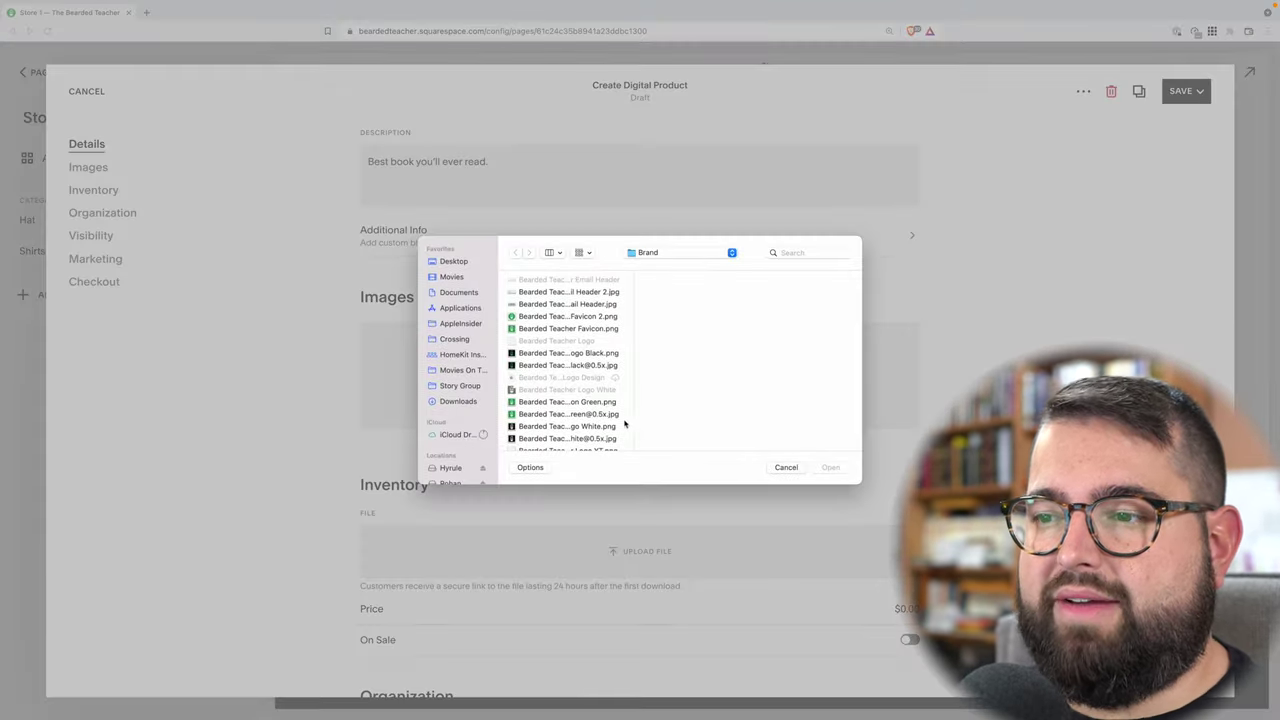
{"action": "scroll", "coordinate": [600, 410], "scroll_direction": "down", "scroll_amount": 3}
{"action": "left_click", "coordinate": [566, 378]}
{"action": "scroll", "coordinate": [566, 400], "scroll_direction": "down", "scroll_amount": 1}
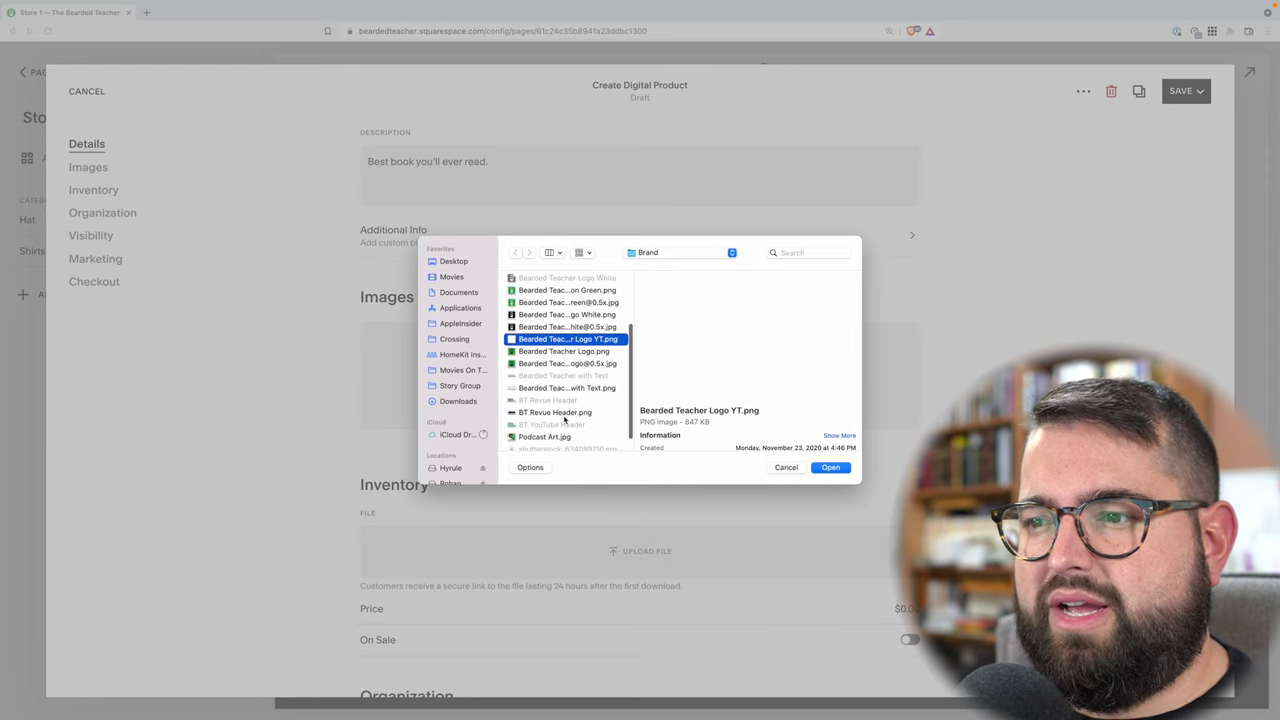
{"action": "left_click", "coordinate": [558, 412]}
{"action": "double_click", "coordinate": [563, 412]}
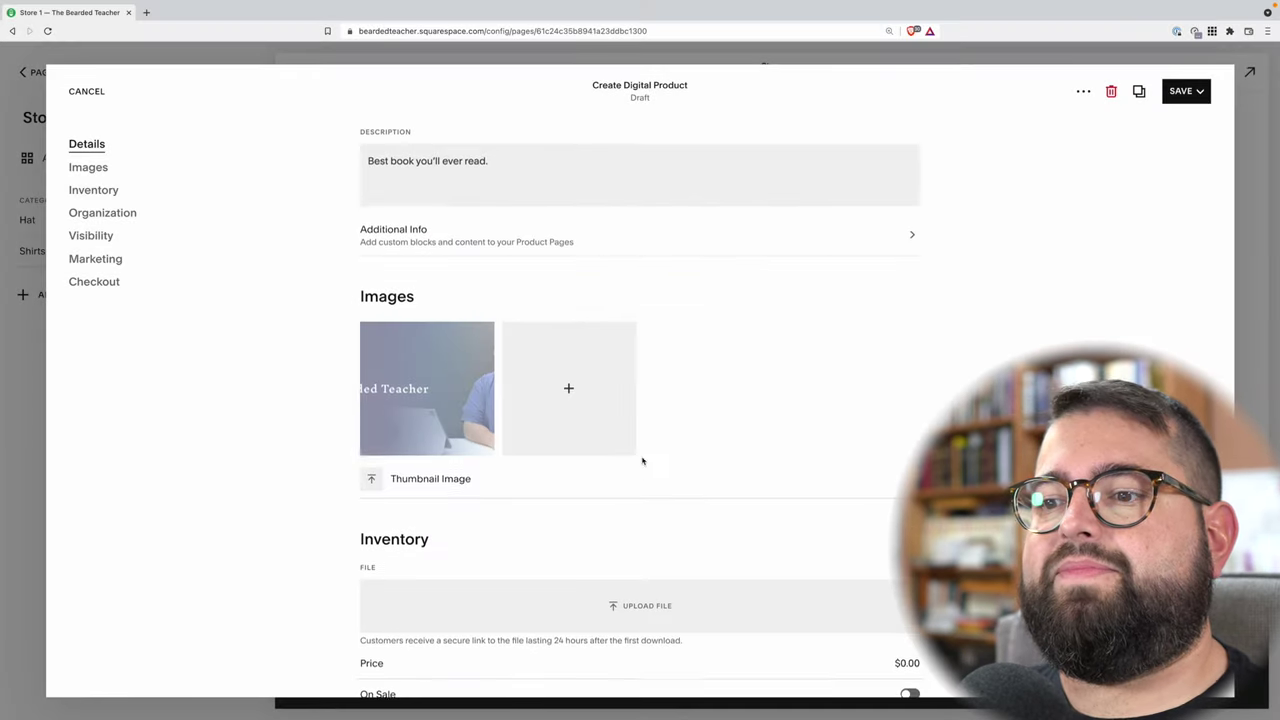
- Upload the 'Bearded Teacher Favicon.png' file from the Brand folder as the eBook's downloadable file
{"action": "scroll", "coordinate": [642, 461], "scroll_direction": "down", "scroll_amount": 5}
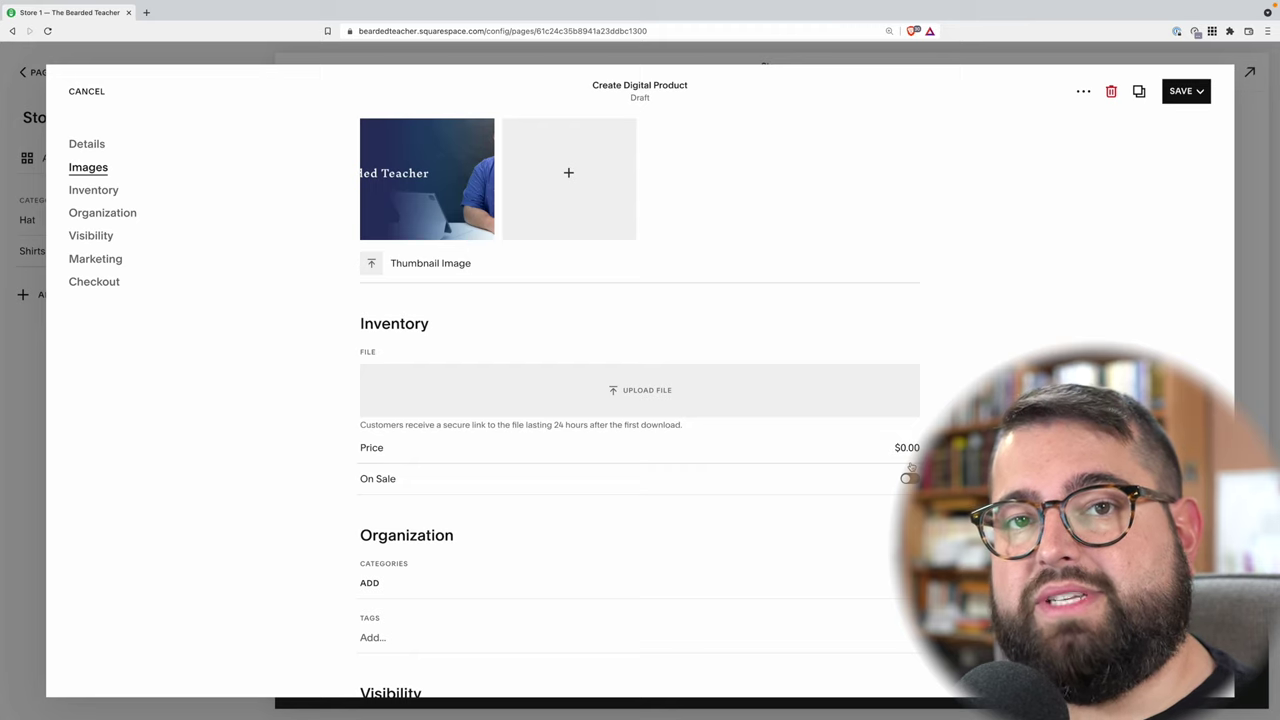
{"action": "left_click", "coordinate": [631, 408]}
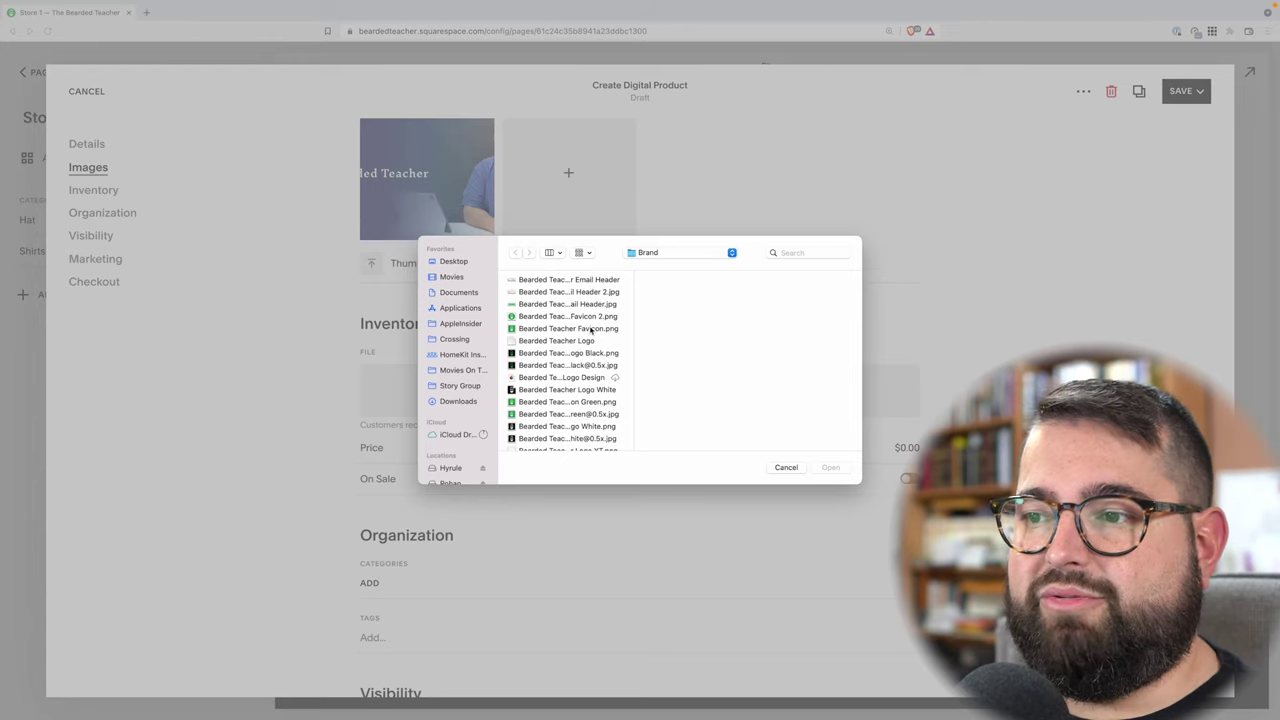
{"action": "double_click", "coordinate": [590, 326]}
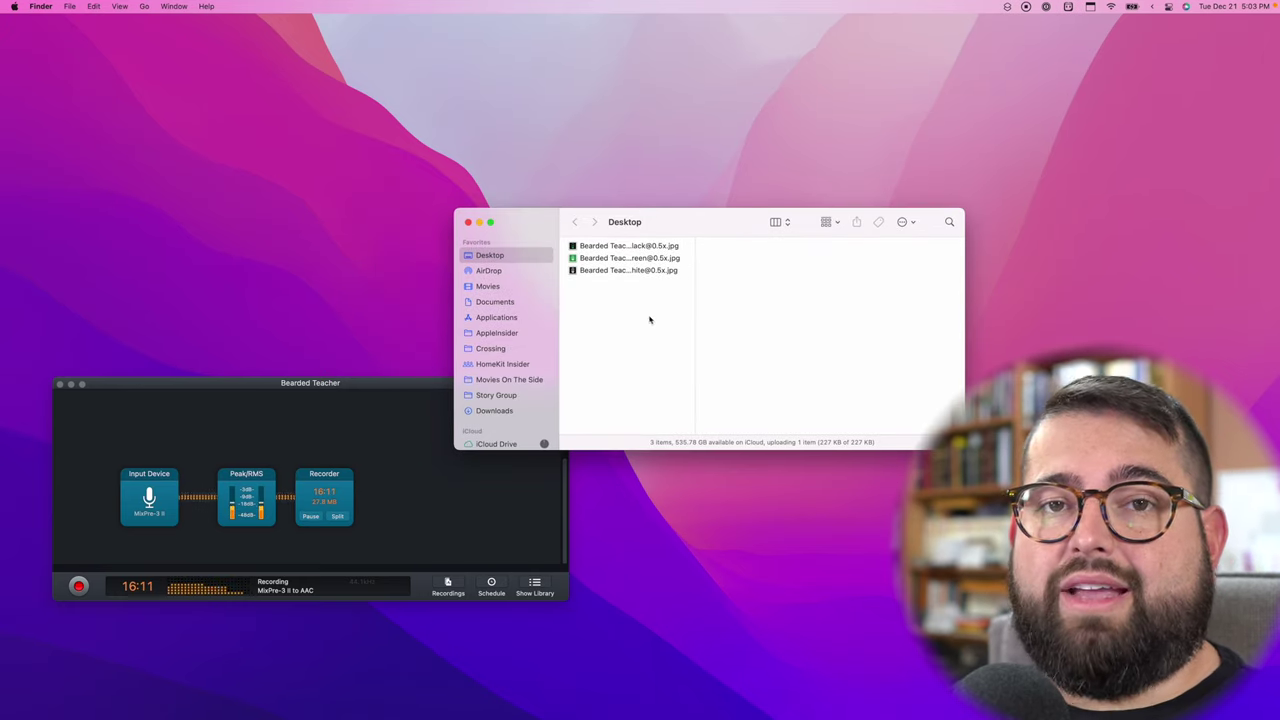
- In Finder, compress the three Bearded Teacher JPG files on the Desktop into one zip archive
{"action": "left_click_drag", "start_coordinate": [649, 318], "coordinate": [655, 235]}
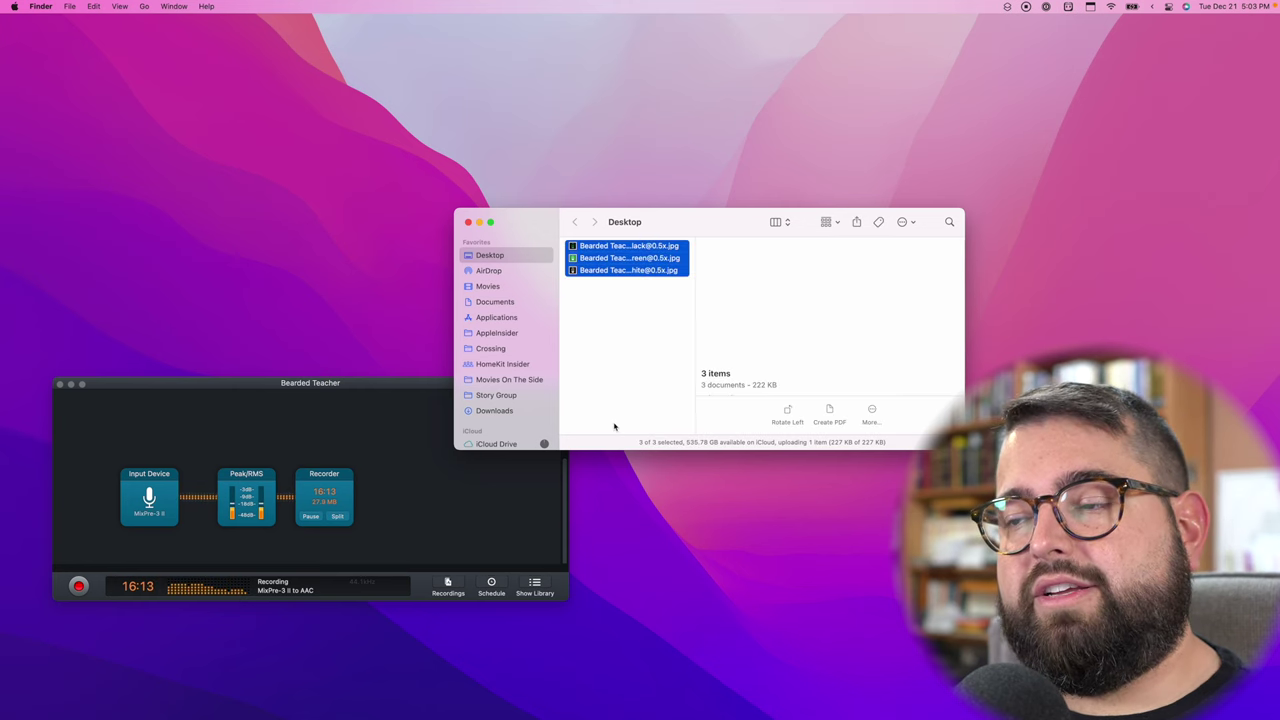
{"action": "right_click", "coordinate": [635, 262]}
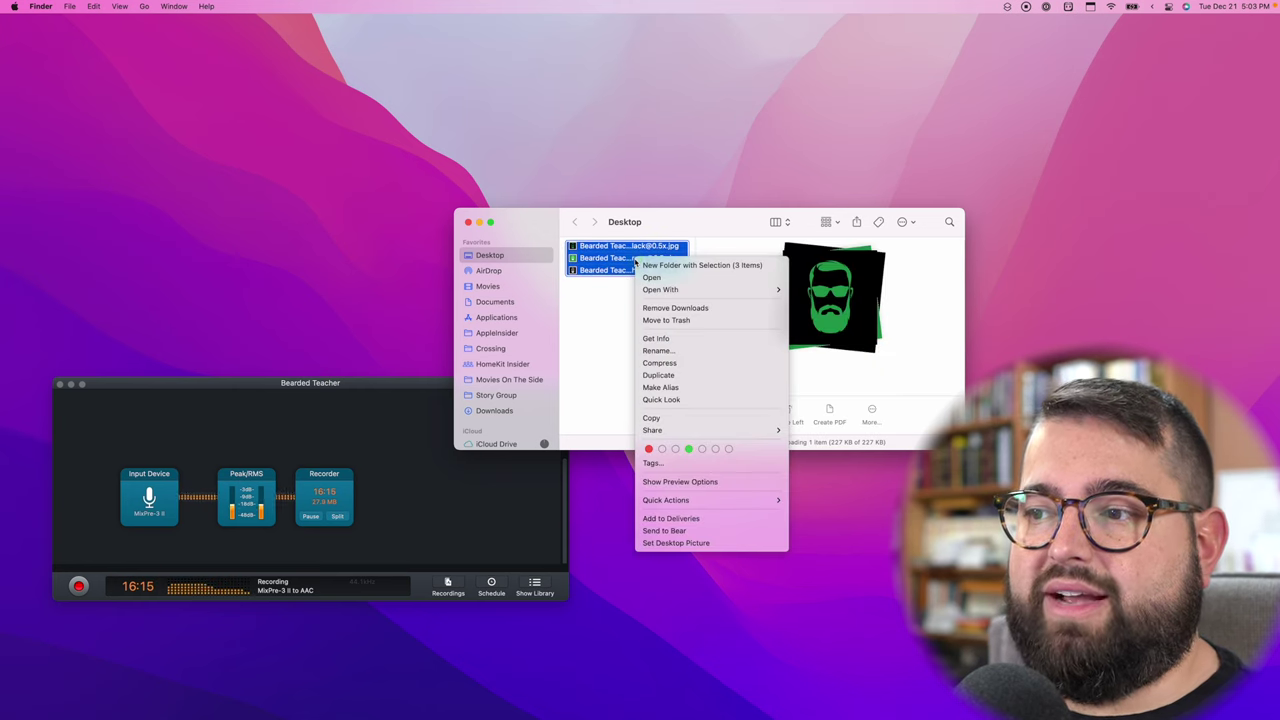
{"action": "left_click", "coordinate": [699, 365]}
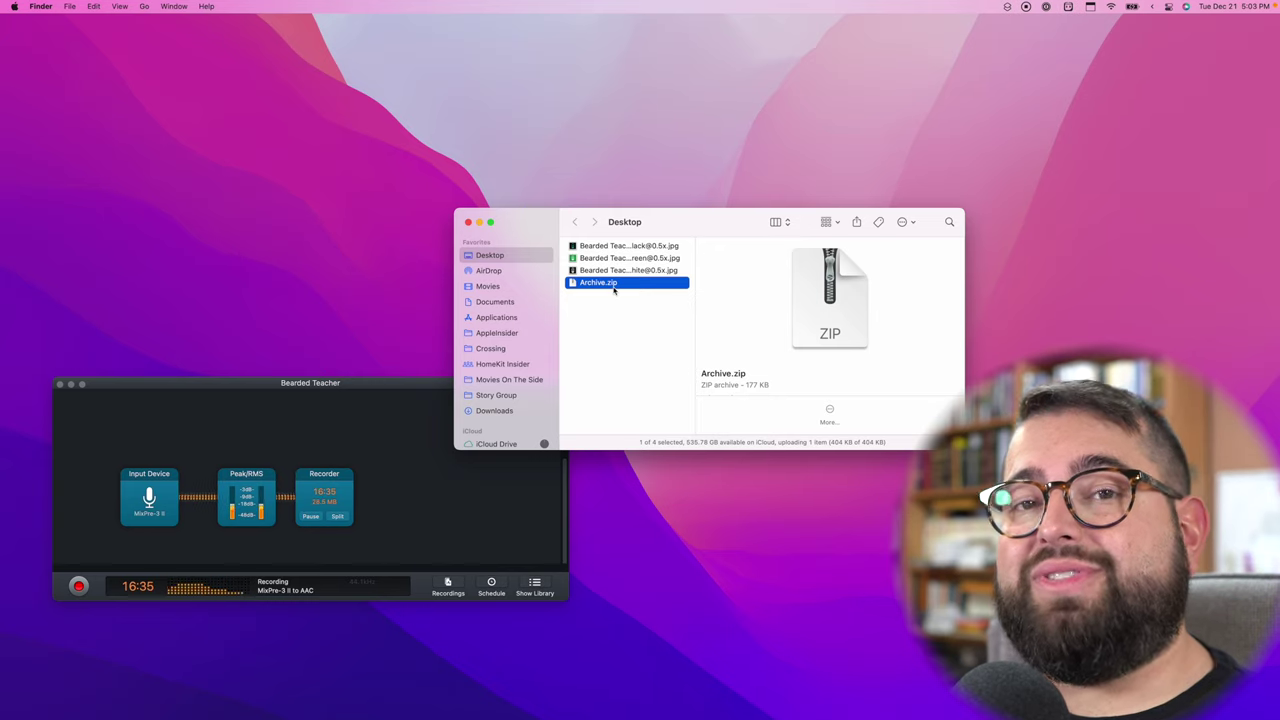
- Switch back to the browser and replace the eBook's downloadable favicon file with 'Archive.zip' from the Desktop
{"action": "key", "text": "ctrl+Right"}
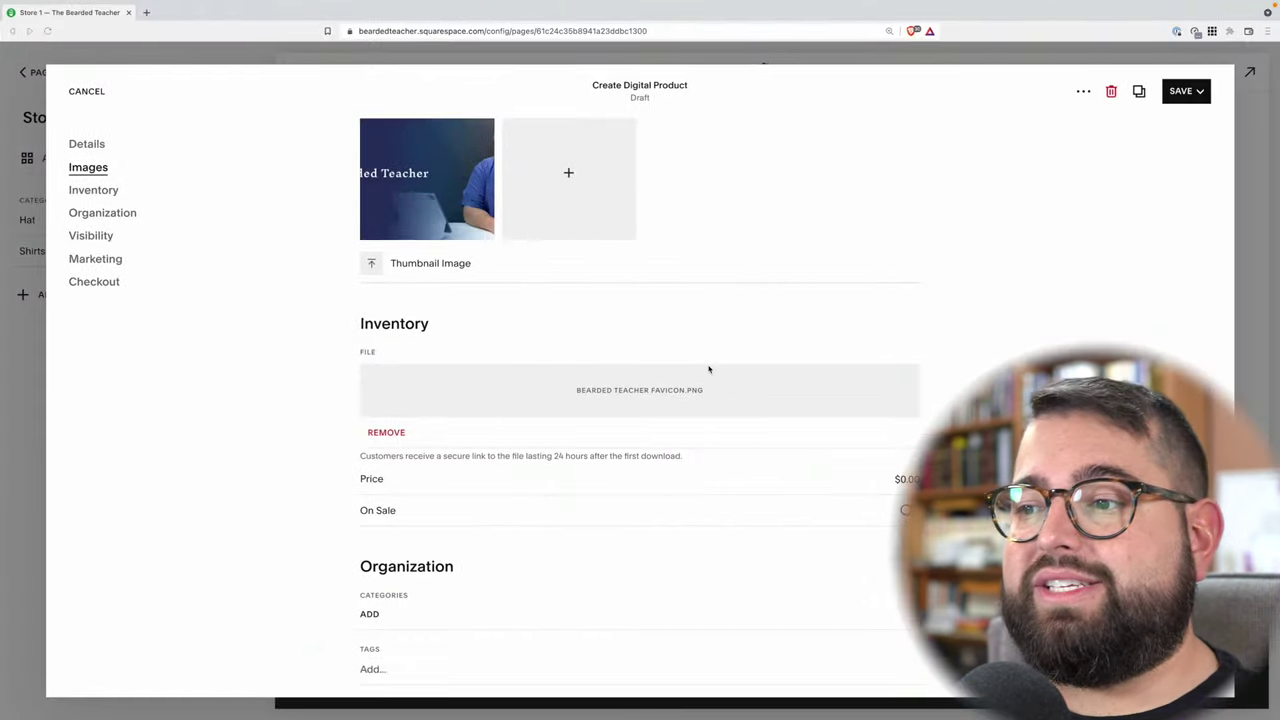
{"action": "left_click", "coordinate": [386, 432]}
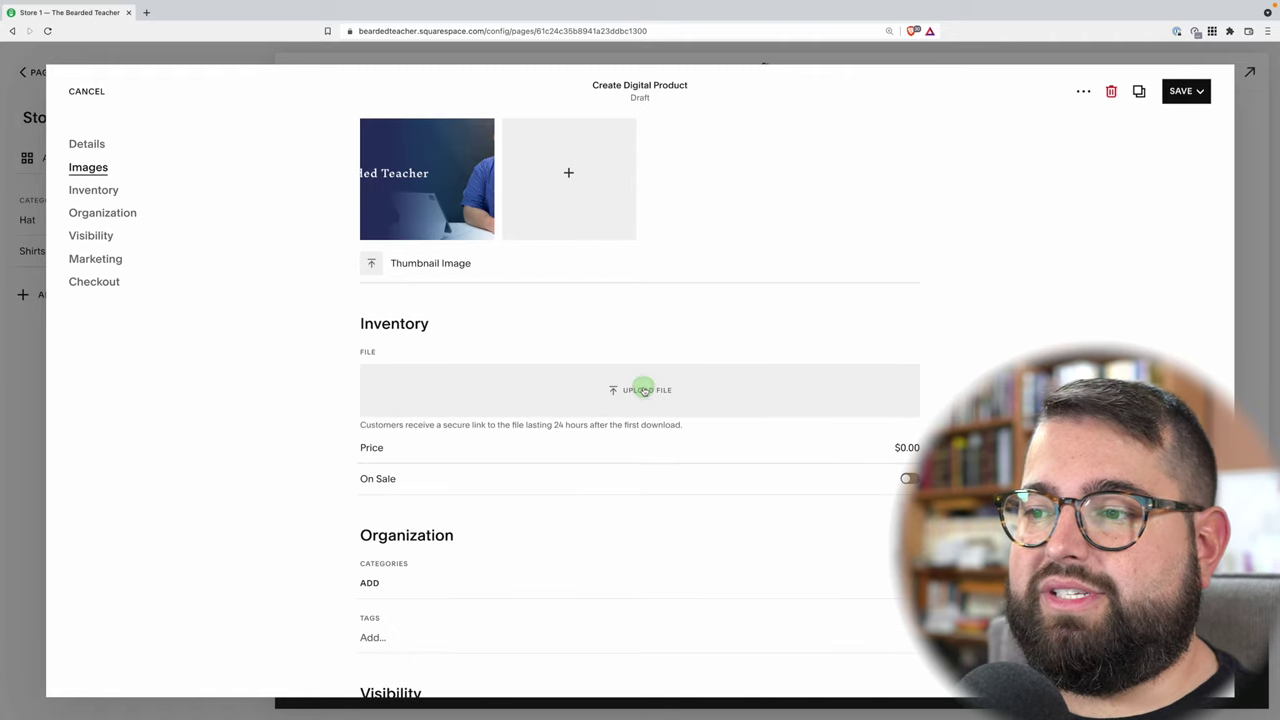
{"action": "left_click", "coordinate": [645, 390]}
{"action": "left_click", "coordinate": [446, 261]}
{"action": "left_click", "coordinate": [572, 280]}
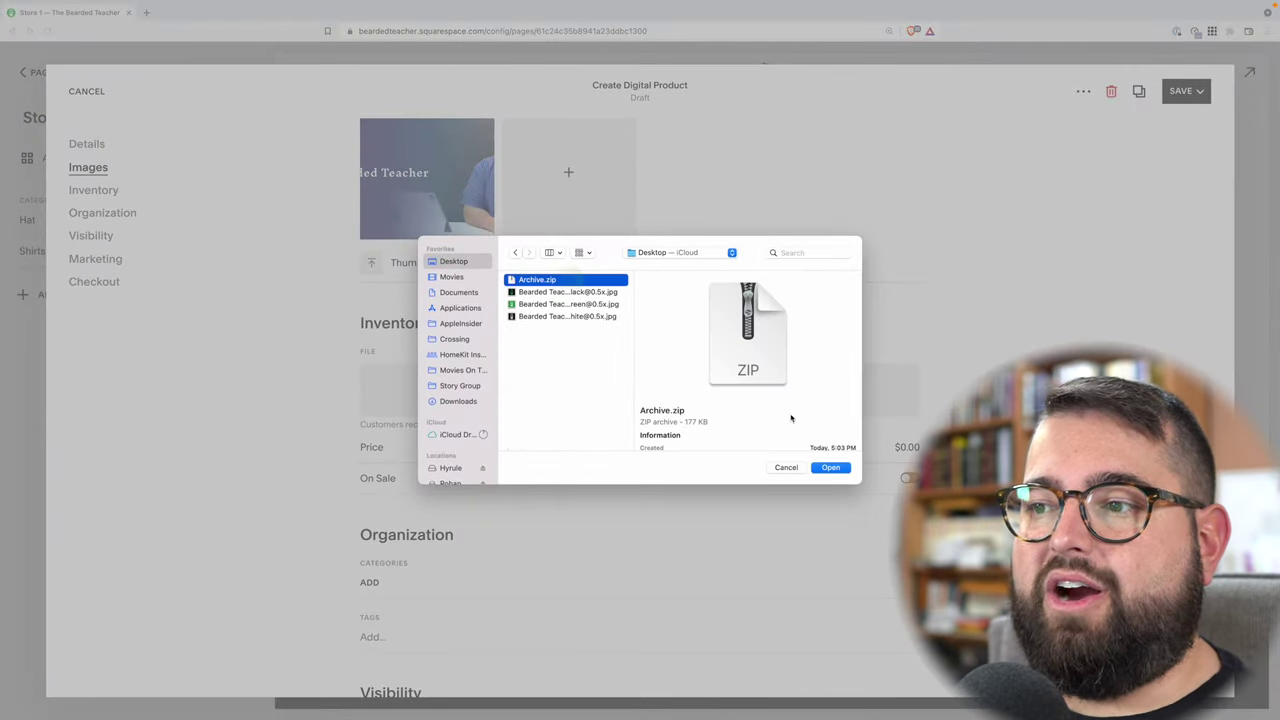
{"action": "left_click", "coordinate": [831, 467]}
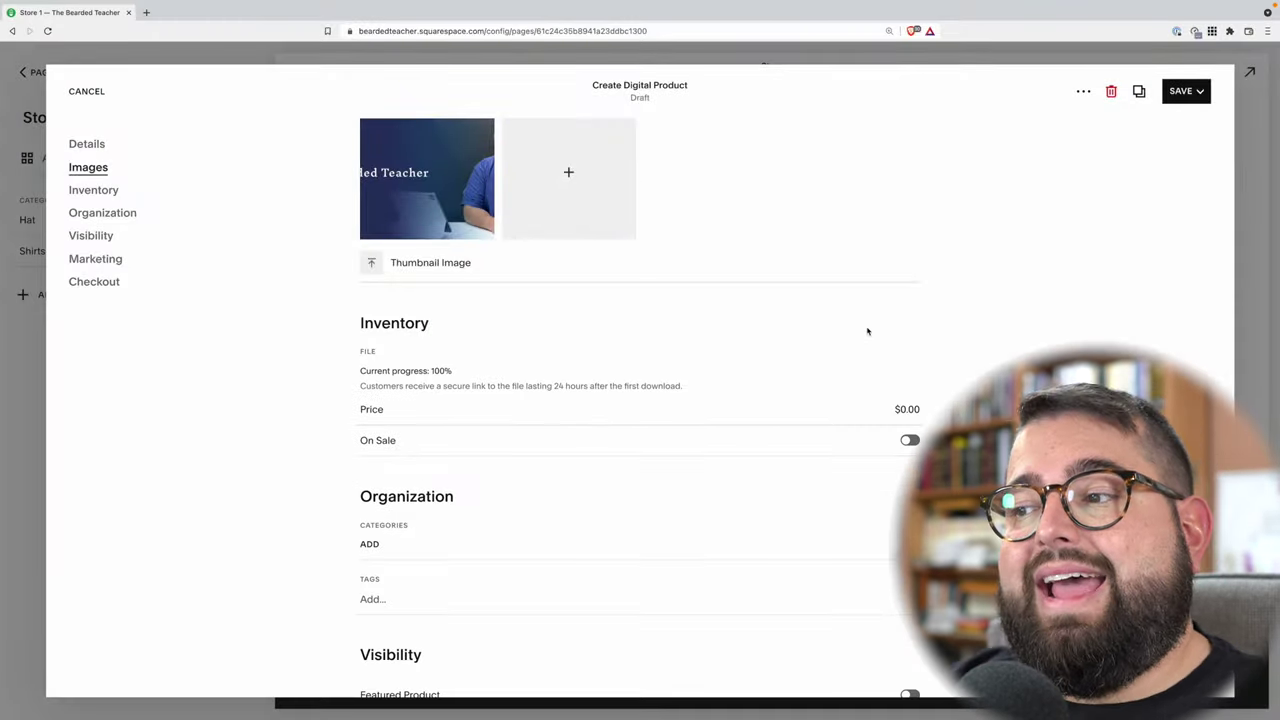
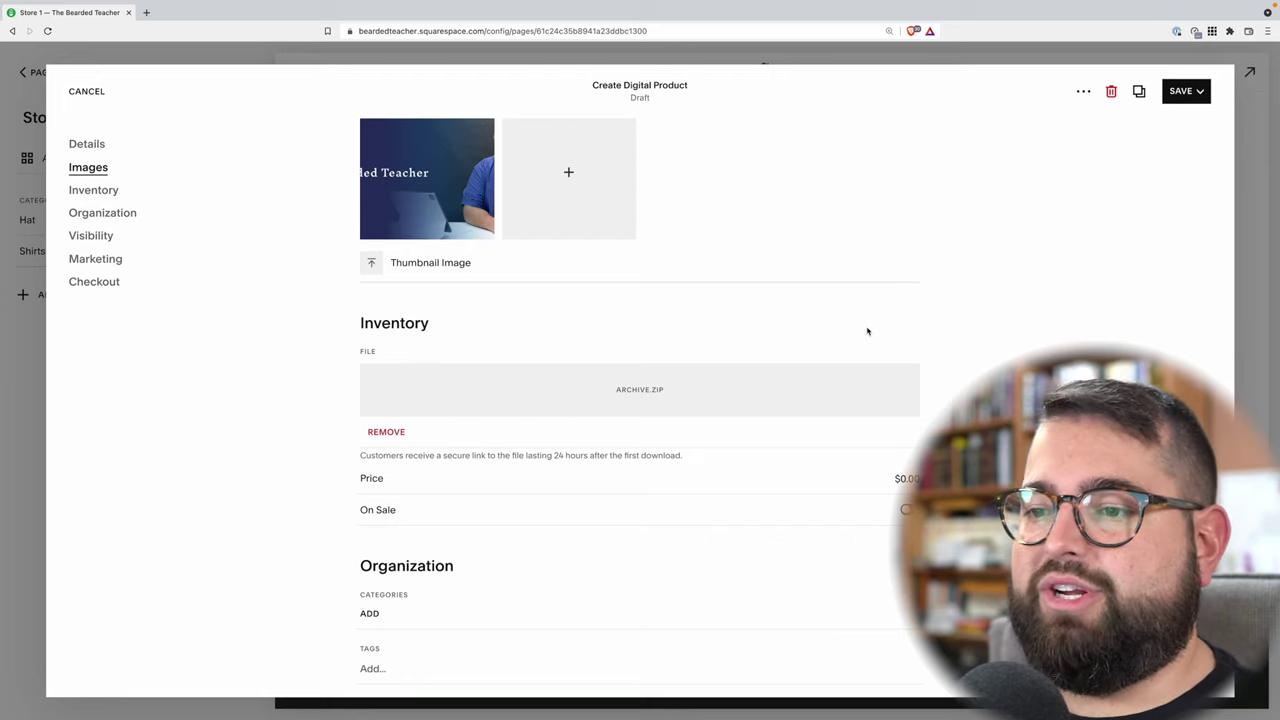
- Create a new category named 'Downloads' and assign the eBook product to it
{"action": "left_click", "coordinate": [375, 444]}
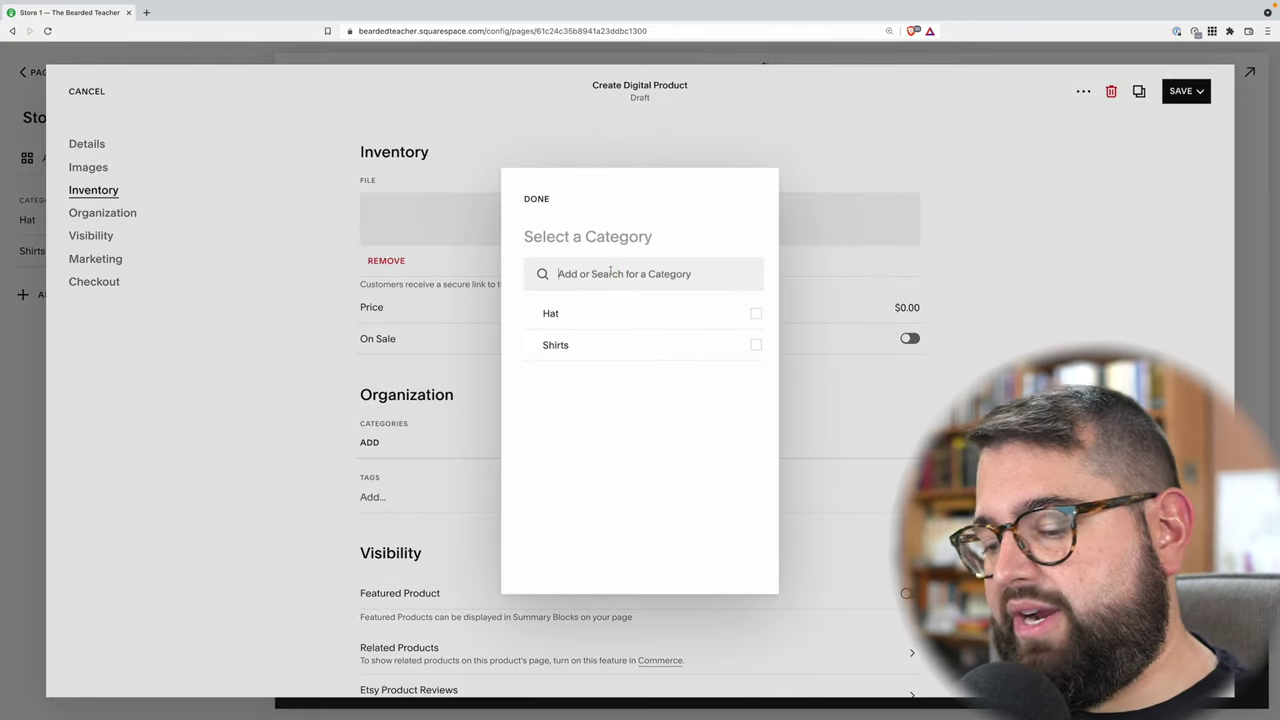
{"action": "type", "text": "Dwo"}
{"action": "type", "text": "nload"}
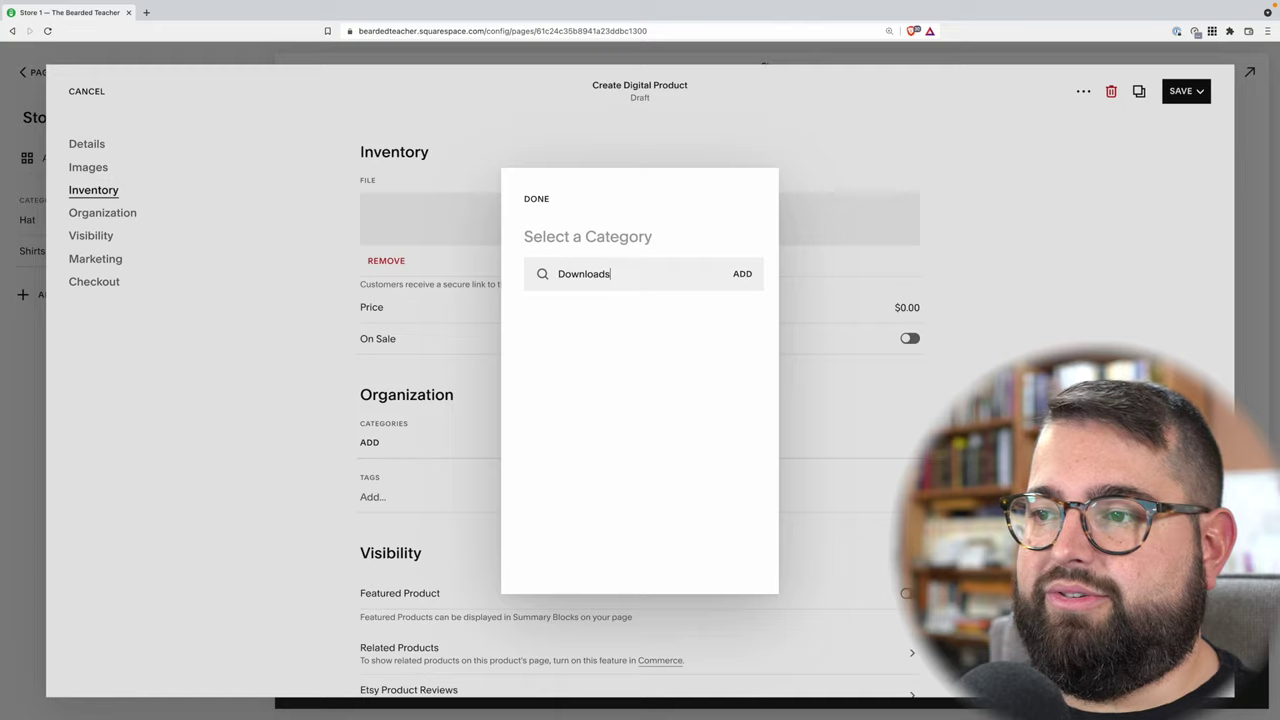
{"action": "type", "text": "s"}
{"action": "key", "text": "Return"}
- Save and publish the digital eBook product
{"action": "scroll", "coordinate": [606, 364], "scroll_direction": "down", "scroll_amount": 2}
{"action": "scroll", "coordinate": [606, 364], "scroll_direction": "up", "scroll_amount": 4}
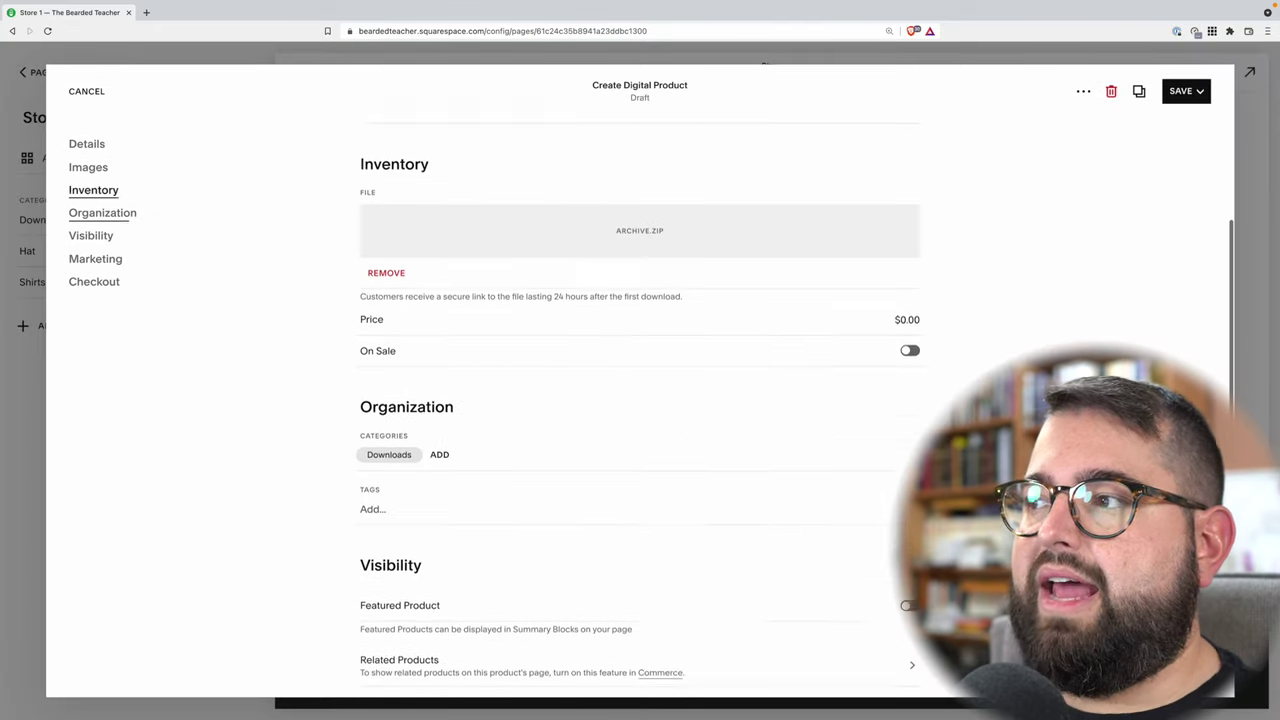
{"action": "left_click", "coordinate": [1185, 91]}
{"action": "left_click", "coordinate": [1160, 153]}
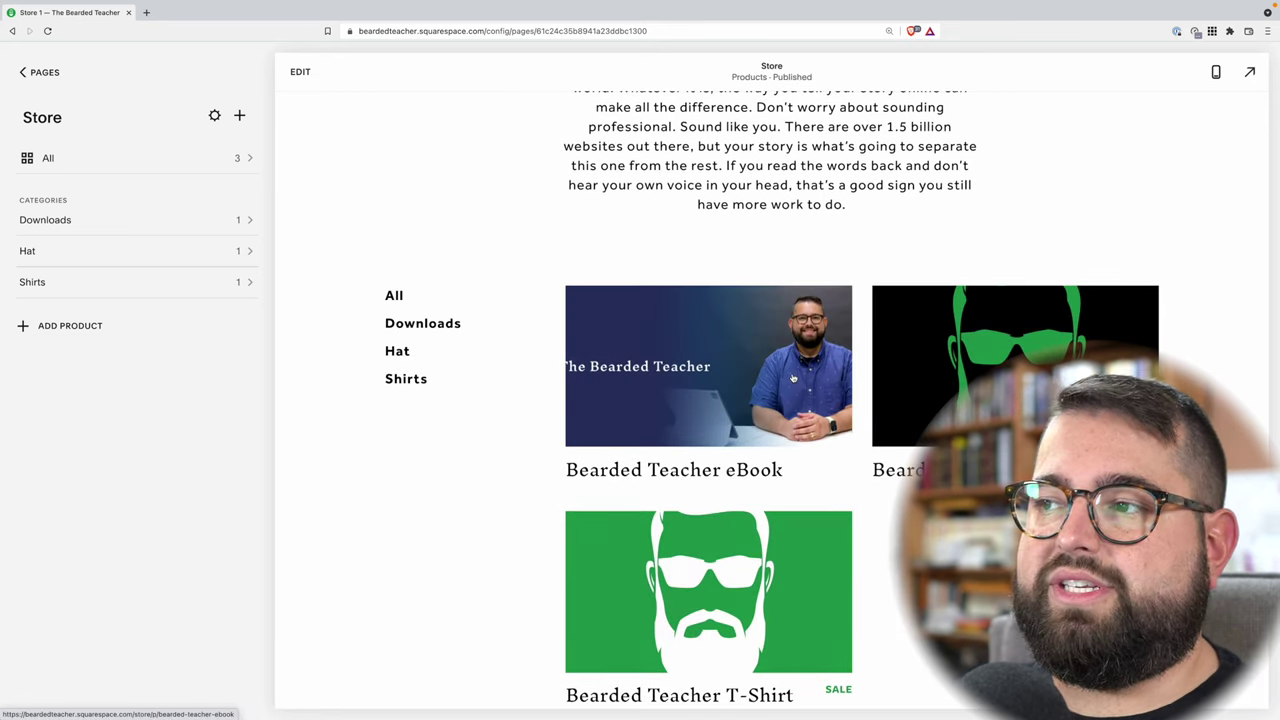
- Edit the store page's product section and set its grid to 3 columns
{"action": "scroll", "coordinate": [792, 378], "scroll_direction": "down", "scroll_amount": 2}
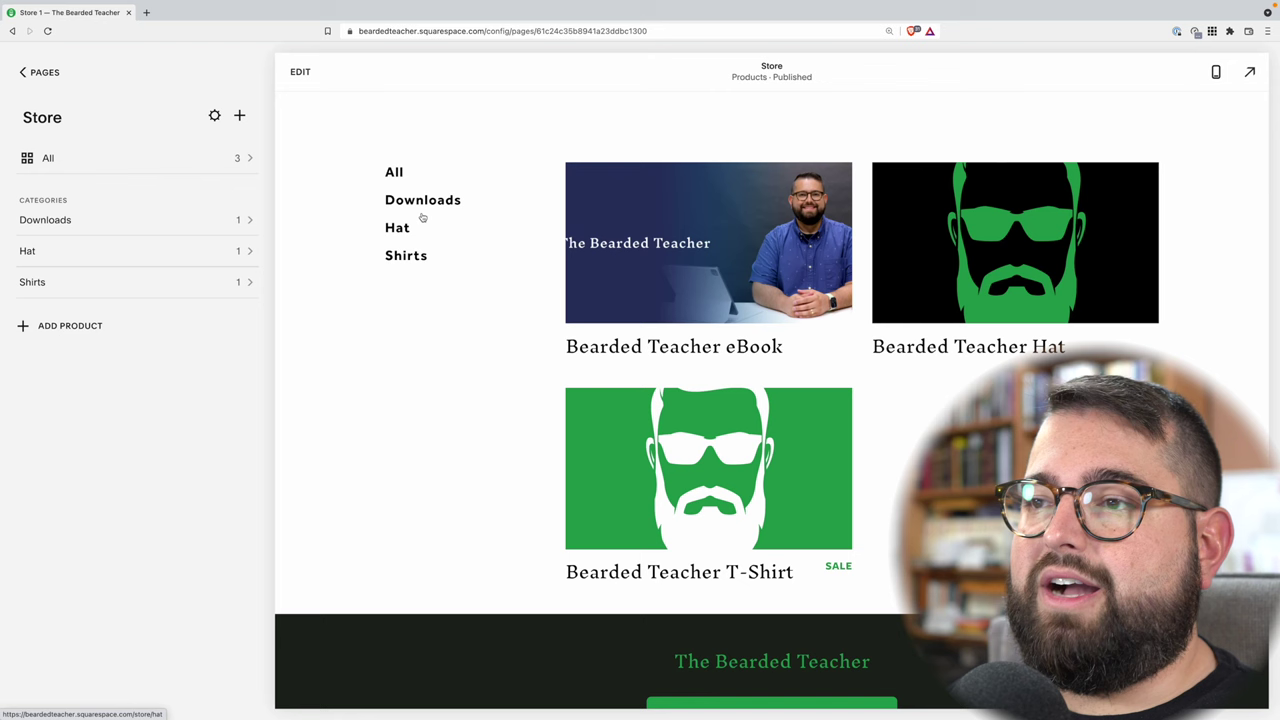
{"action": "left_click", "coordinate": [307, 76]}
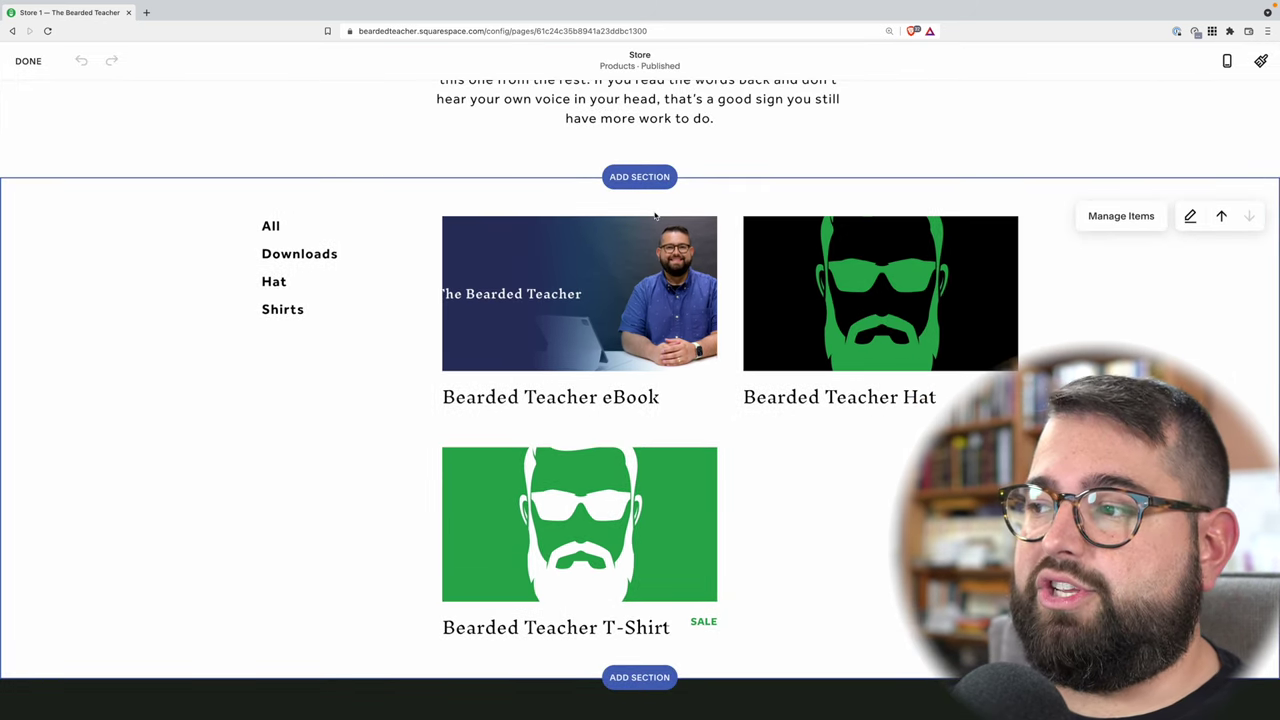
{"action": "left_click", "coordinate": [1189, 219]}
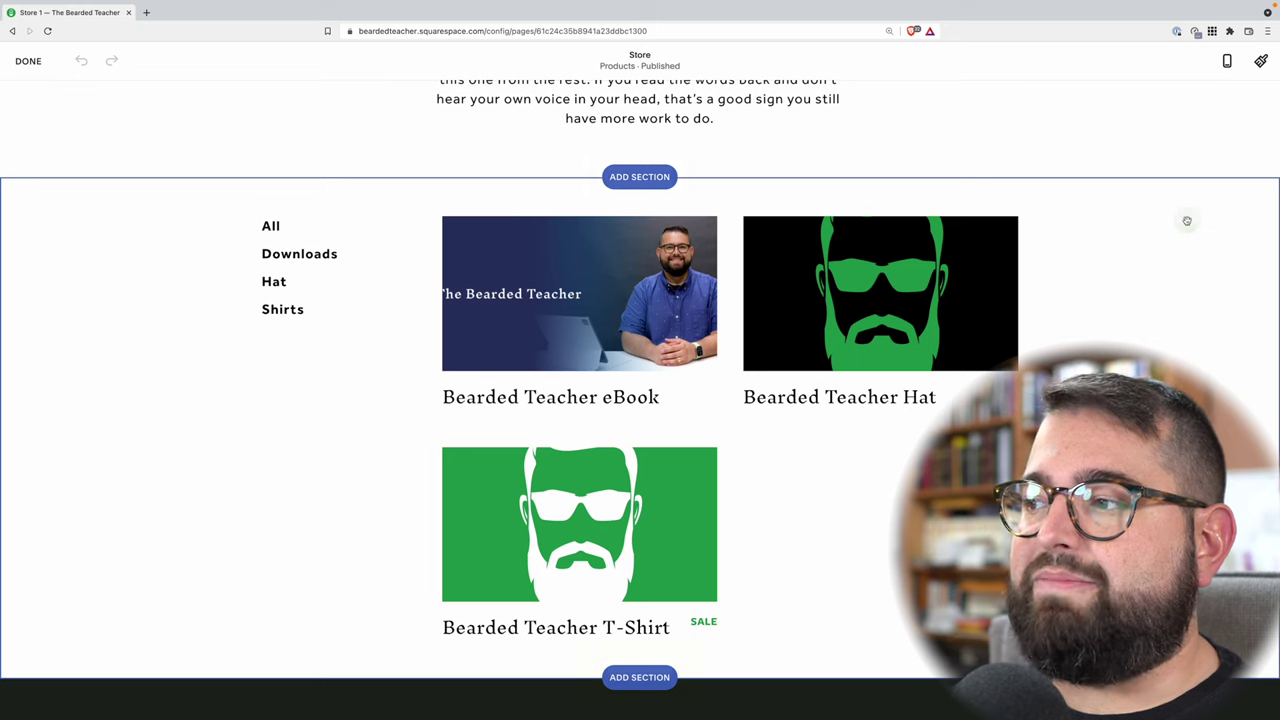
{"action": "scroll", "coordinate": [1148, 325], "scroll_direction": "down", "scroll_amount": 3}
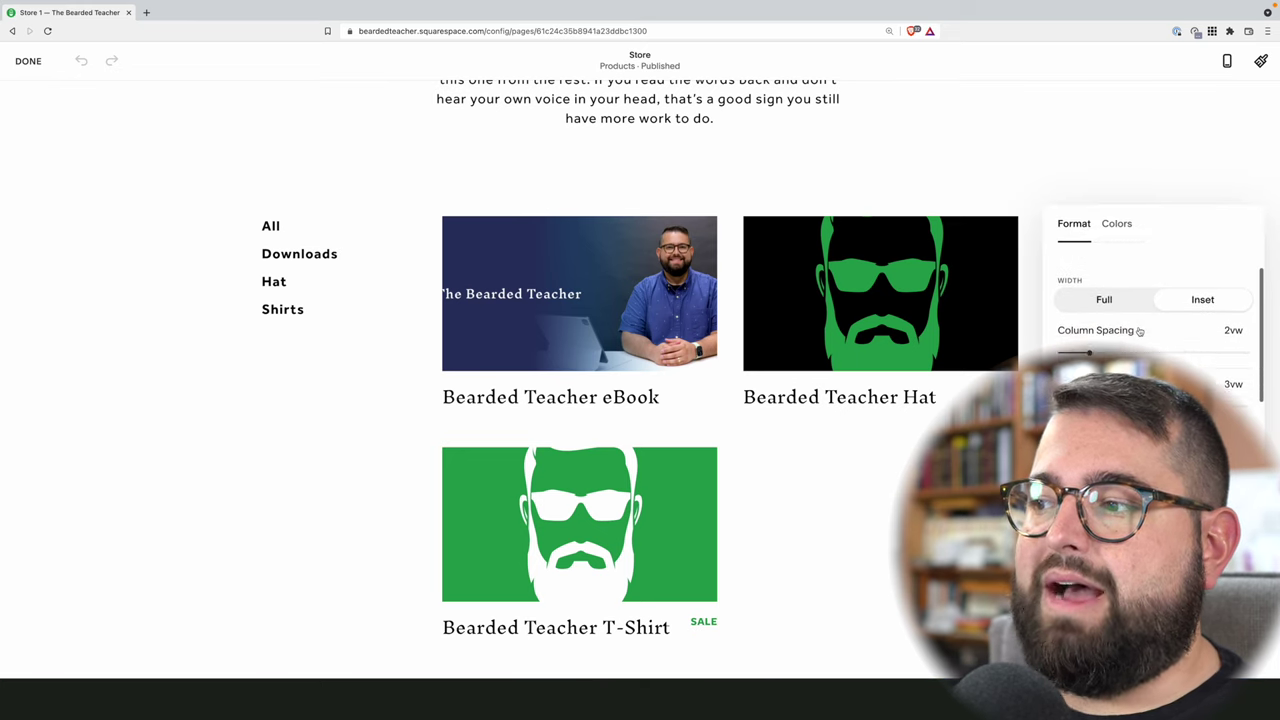
{"action": "left_click", "coordinate": [1242, 378]}
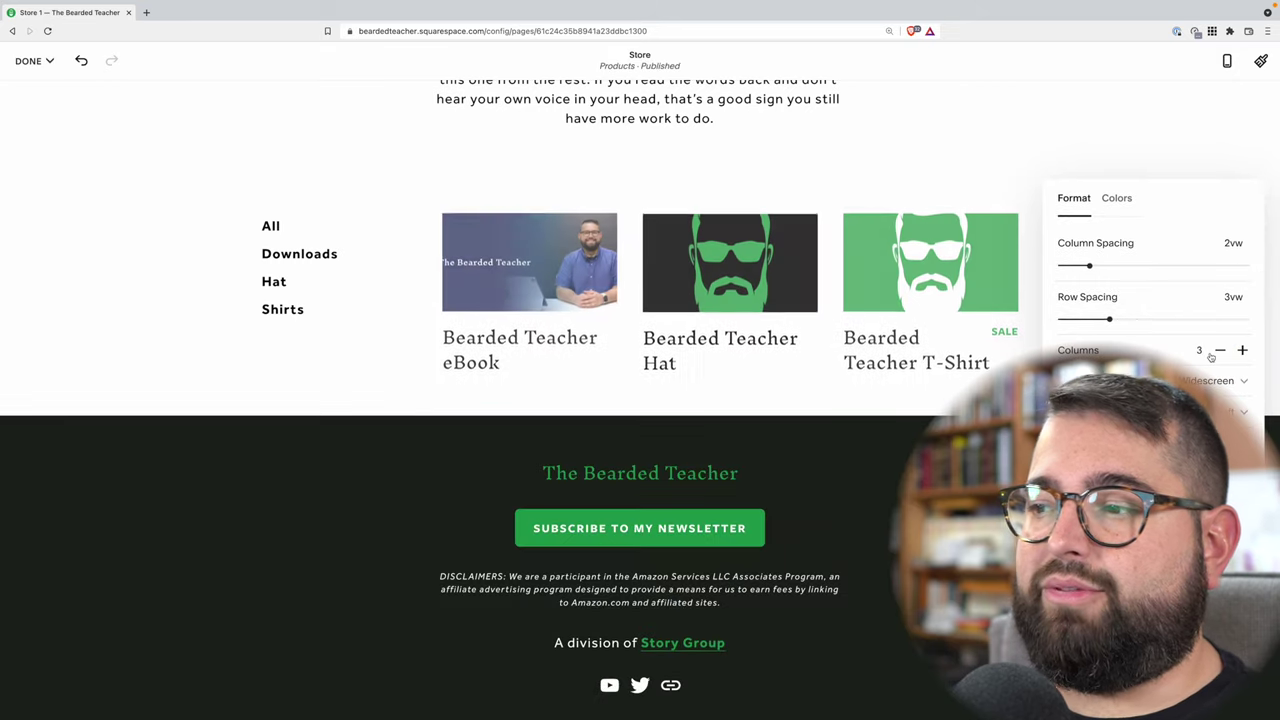
{"action": "left_click", "coordinate": [1220, 351]}
{"action": "left_click", "coordinate": [1242, 351]}
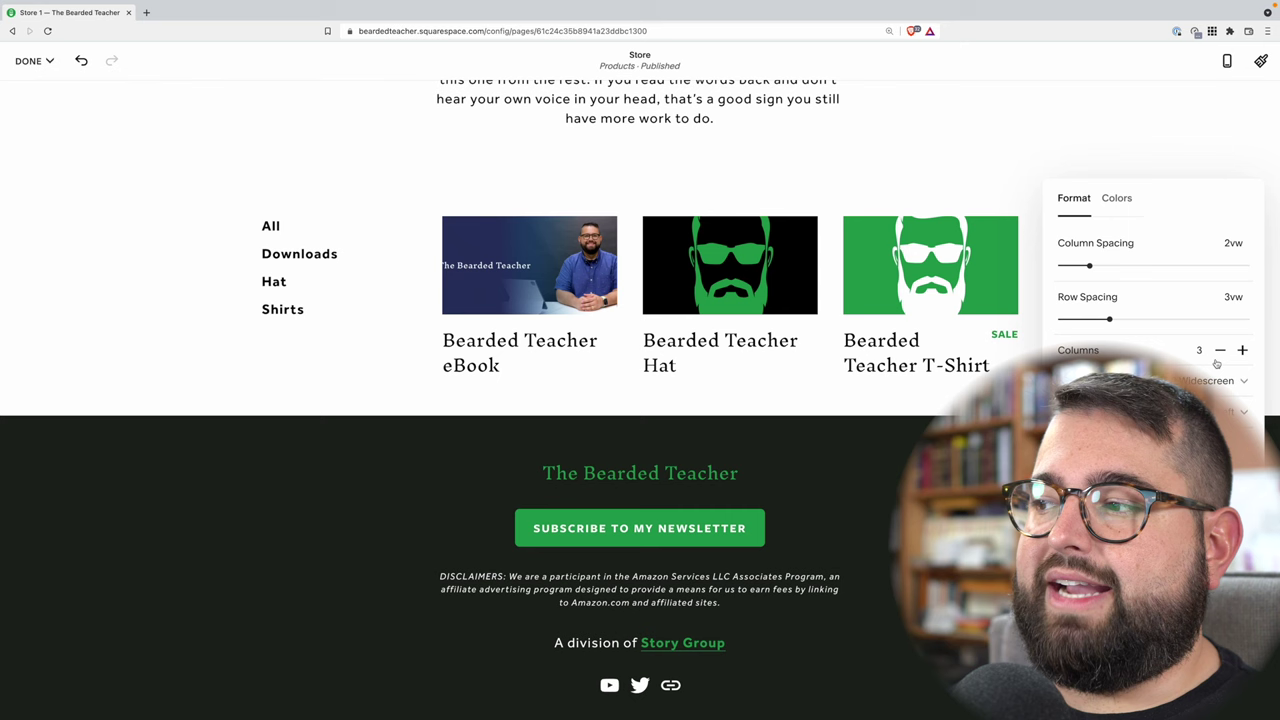
- Set the product grid's image aspect ratio to 1:1 Square and its text alignment to Middle
{"action": "left_click", "coordinate": [1214, 380]}
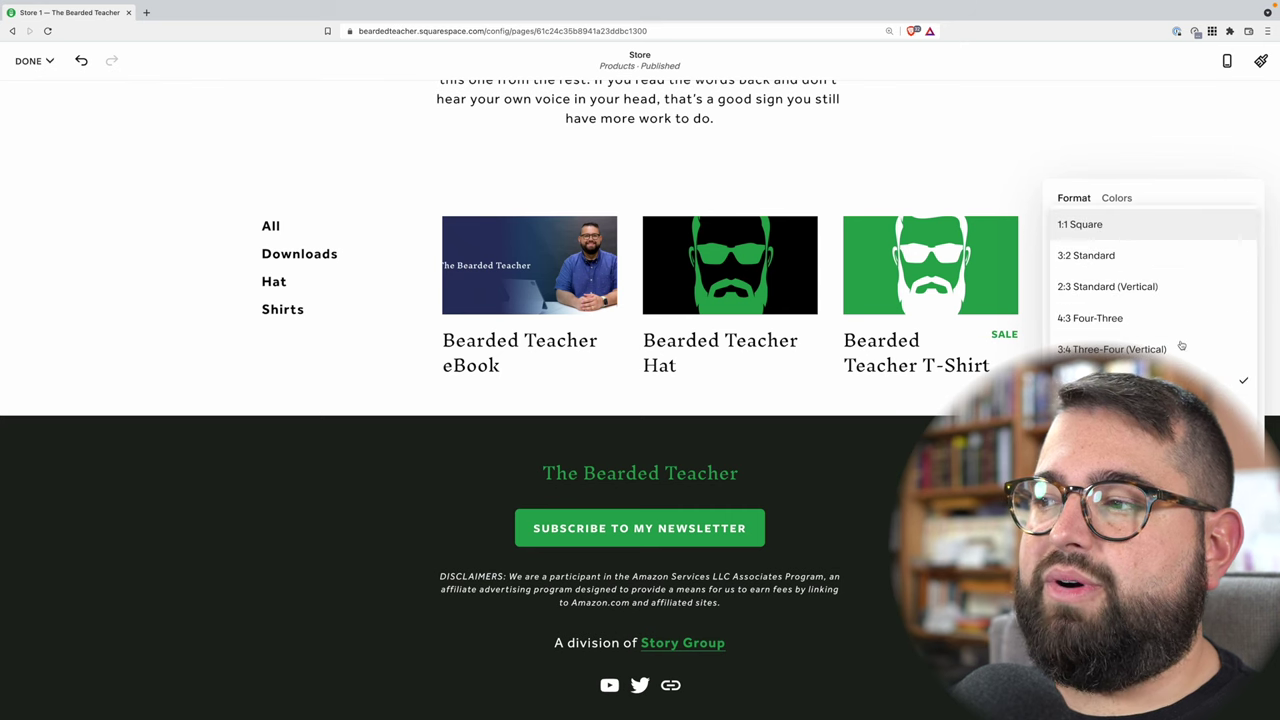
{"action": "left_click", "coordinate": [1131, 234]}
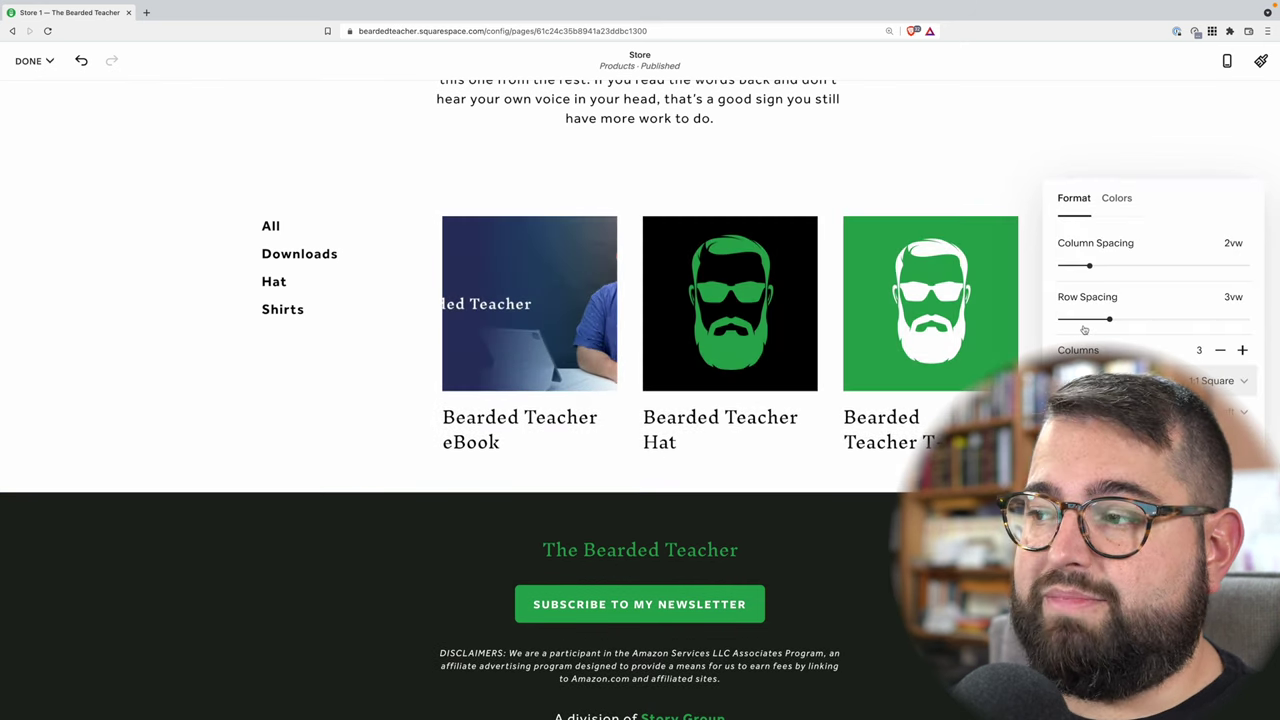
{"action": "scroll", "coordinate": [1100, 345], "scroll_direction": "down", "scroll_amount": 1}
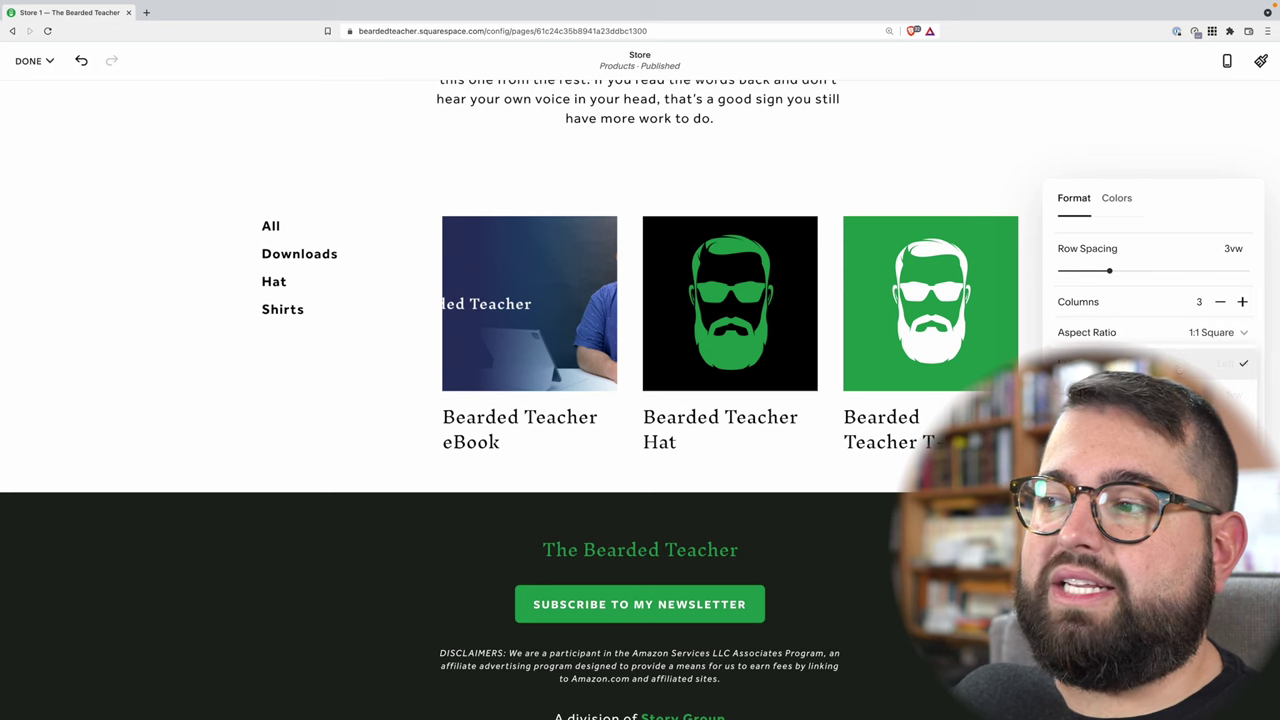
{"action": "left_click", "coordinate": [1150, 395]}
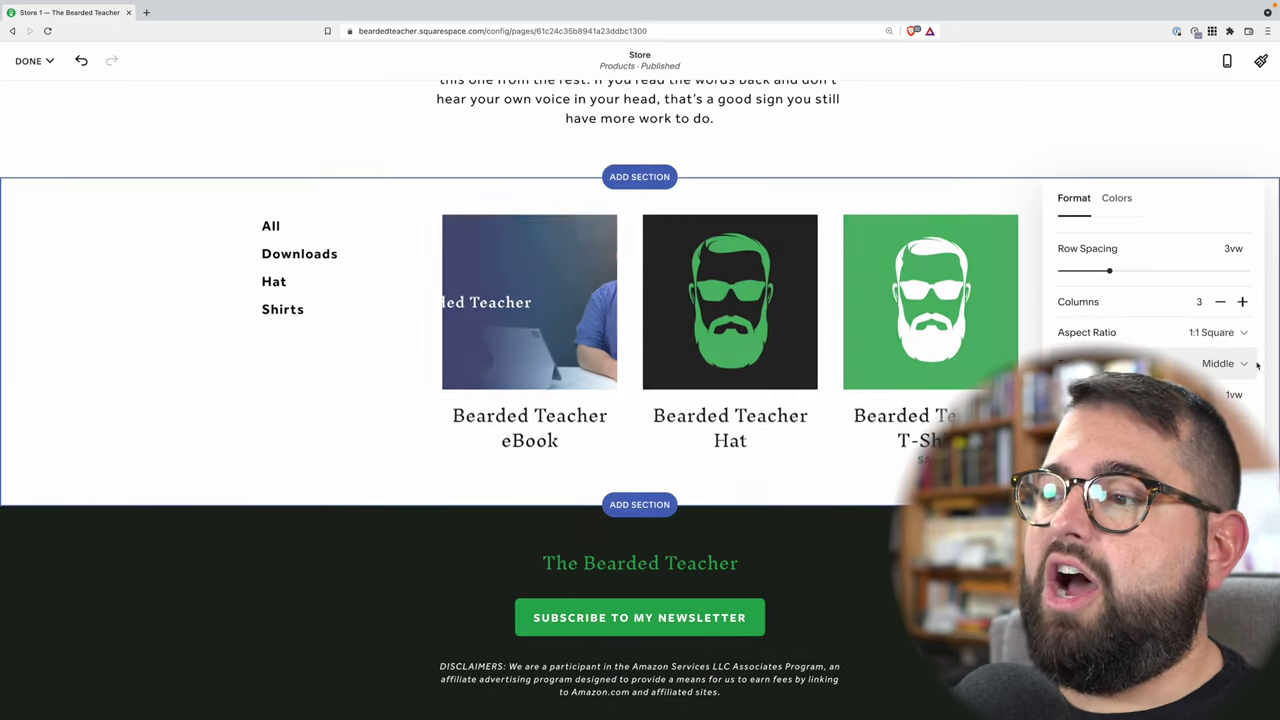
{"action": "scroll", "coordinate": [1150, 300], "scroll_direction": "down", "scroll_amount": 3}
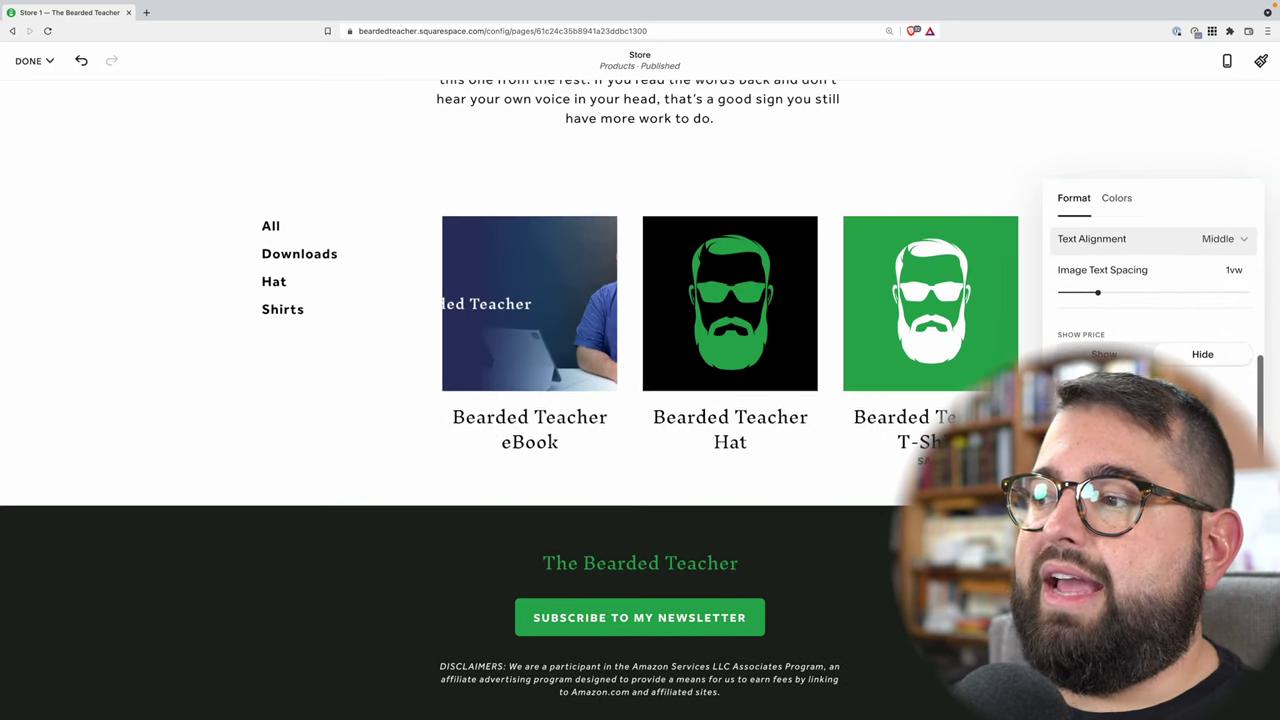
- Try showing the product prices in the store grid, and set them back to hidden
{"action": "left_click", "coordinate": [1104, 354]}
{"action": "left_click", "coordinate": [1202, 354]}
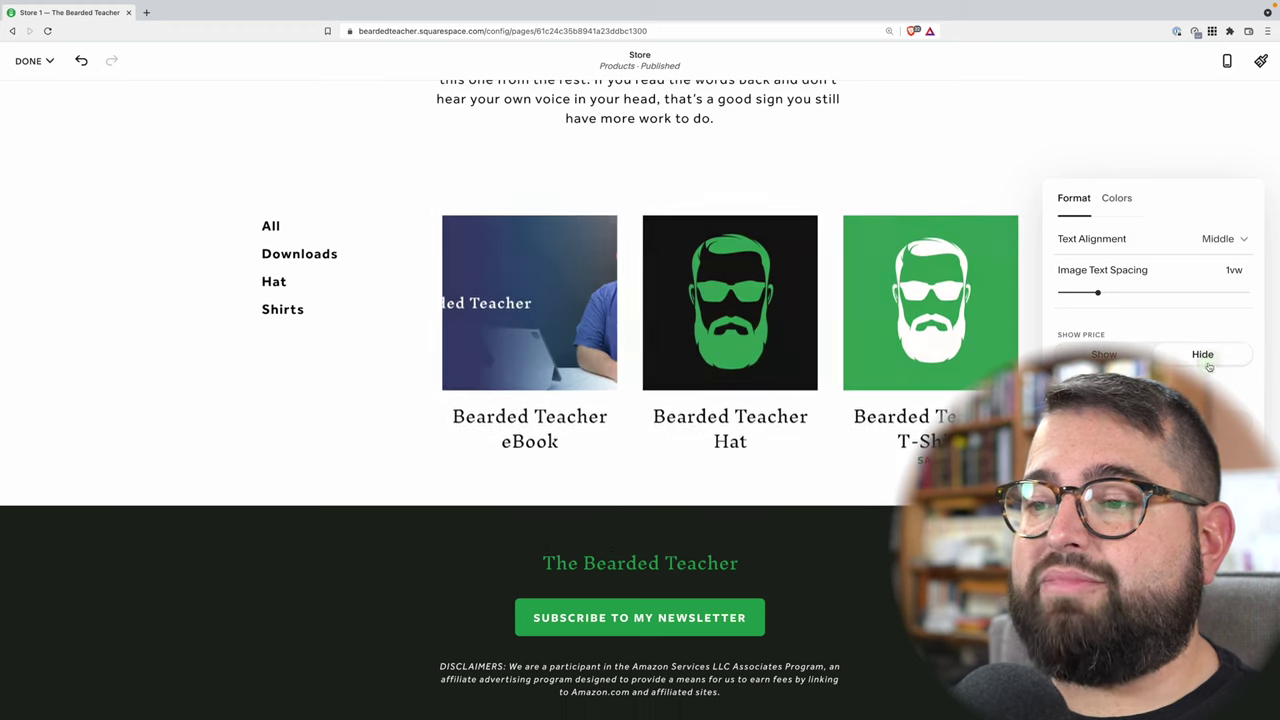
{"action": "left_click", "coordinate": [1104, 354]}
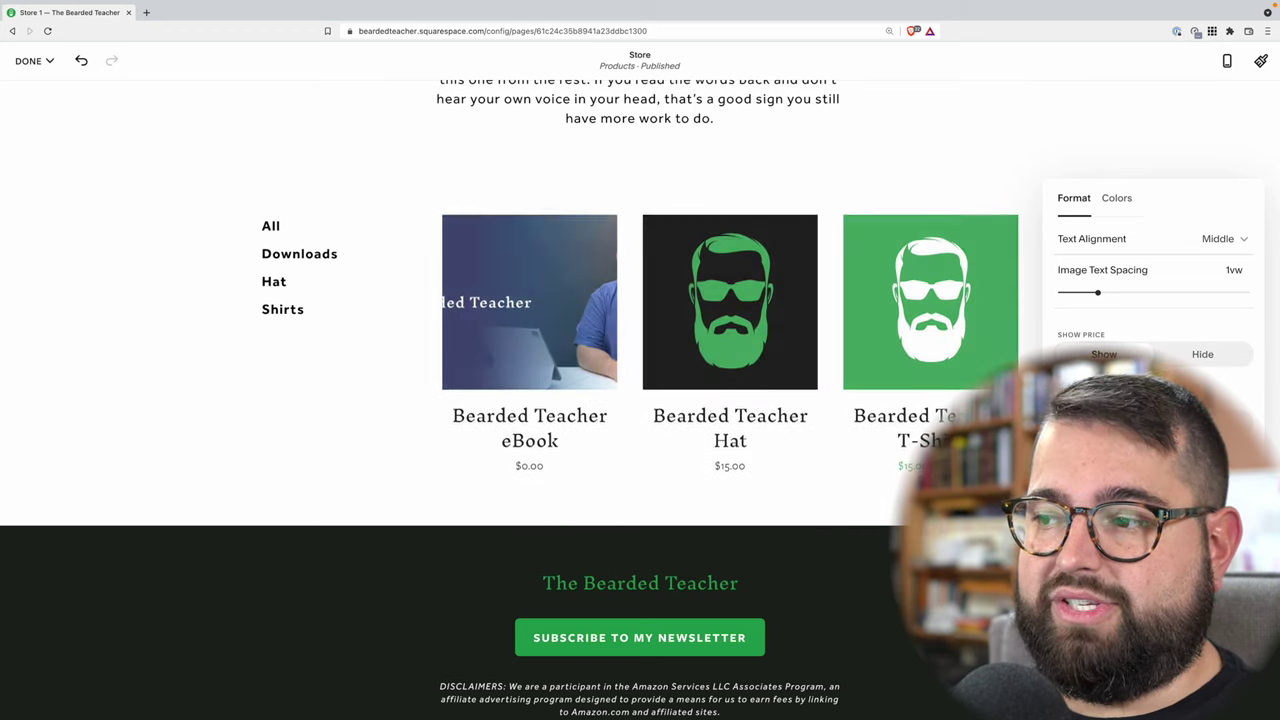
{"action": "left_click", "coordinate": [1198, 360]}
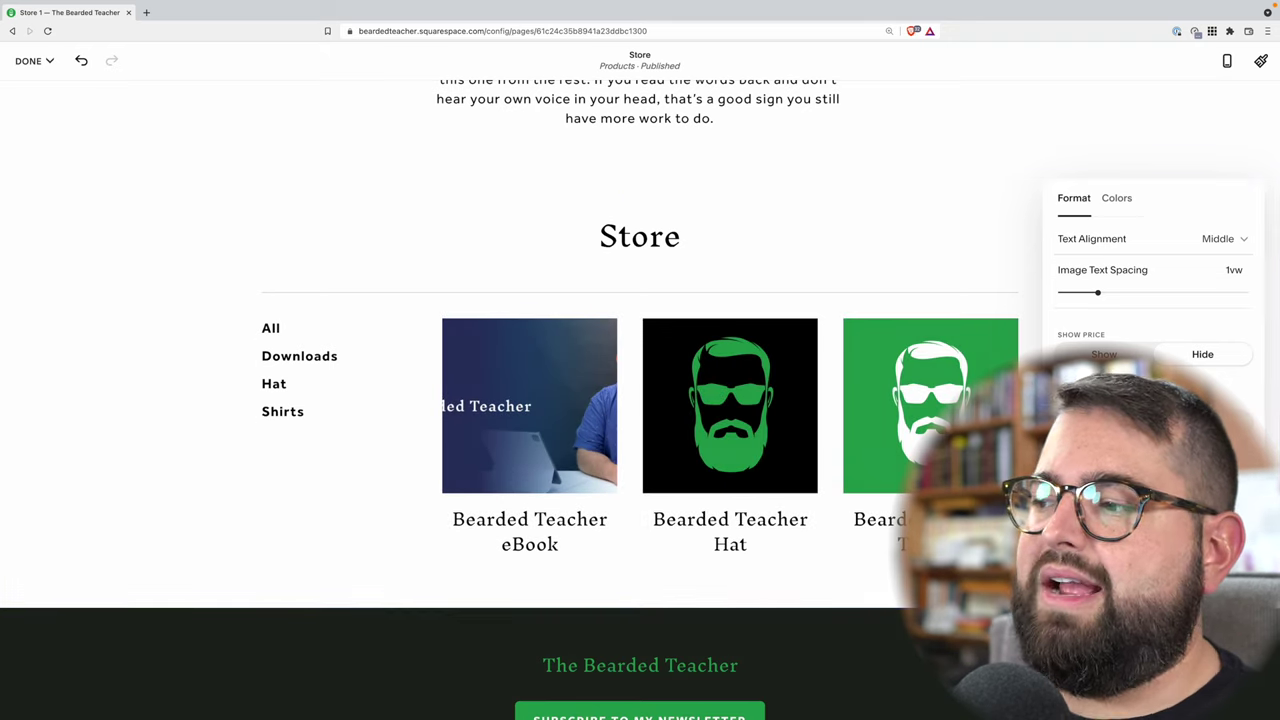
- Save the store page's formatting changes and exit its editing mode
{"action": "scroll", "coordinate": [1150, 290], "scroll_direction": "down", "scroll_amount": 1}
{"action": "scroll", "coordinate": [1150, 290], "scroll_direction": "up", "scroll_amount": 2}
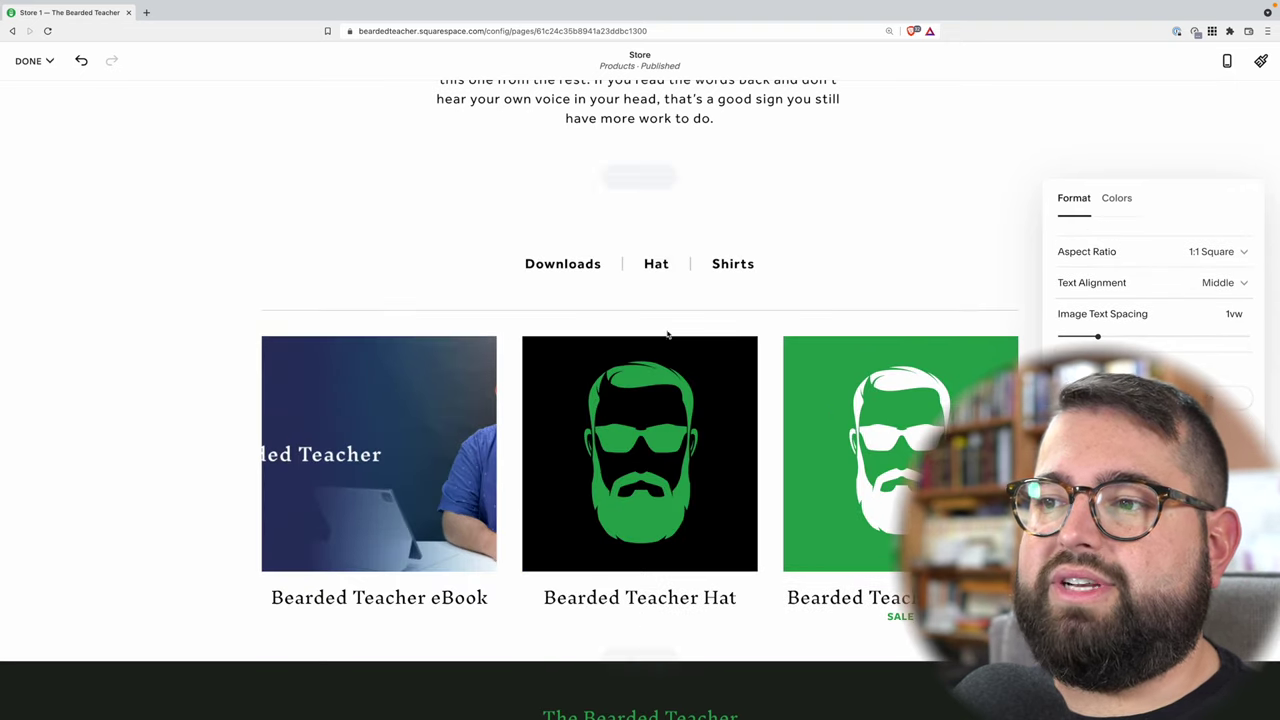
{"action": "scroll", "coordinate": [632, 310], "scroll_direction": "up", "scroll_amount": 1}
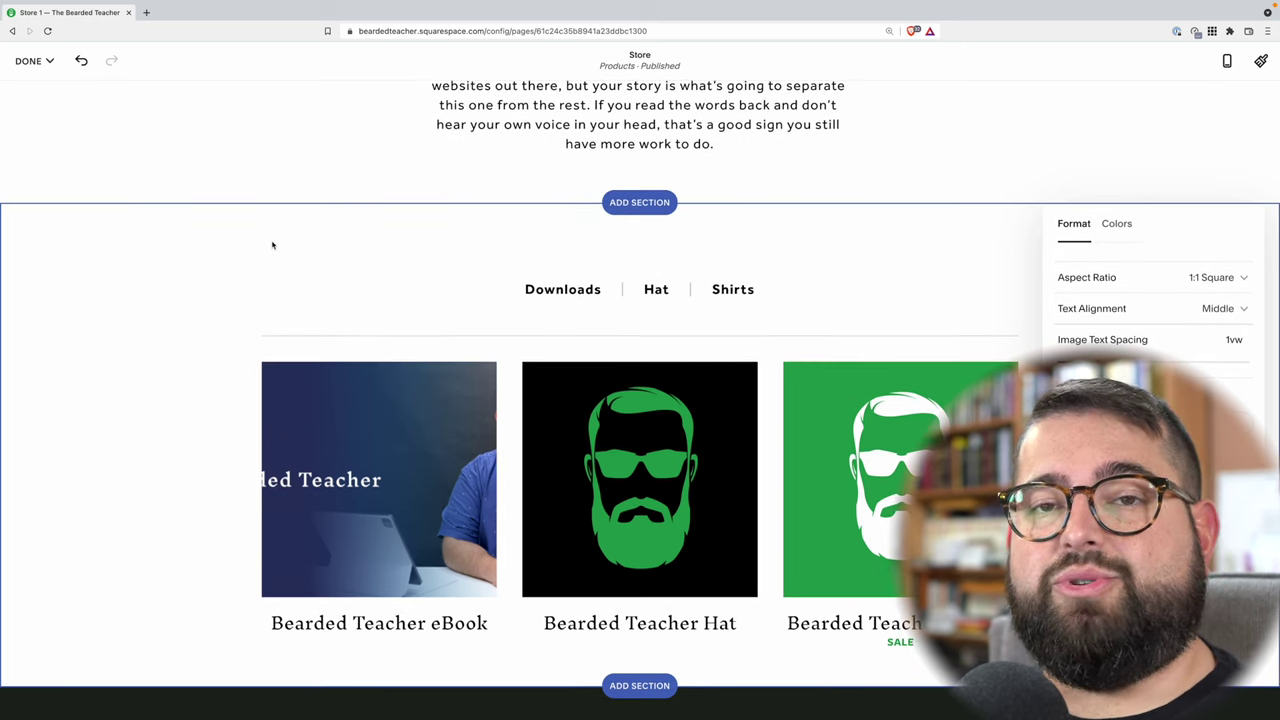
{"action": "left_click", "coordinate": [33, 61]}
{"action": "left_click", "coordinate": [32, 88]}
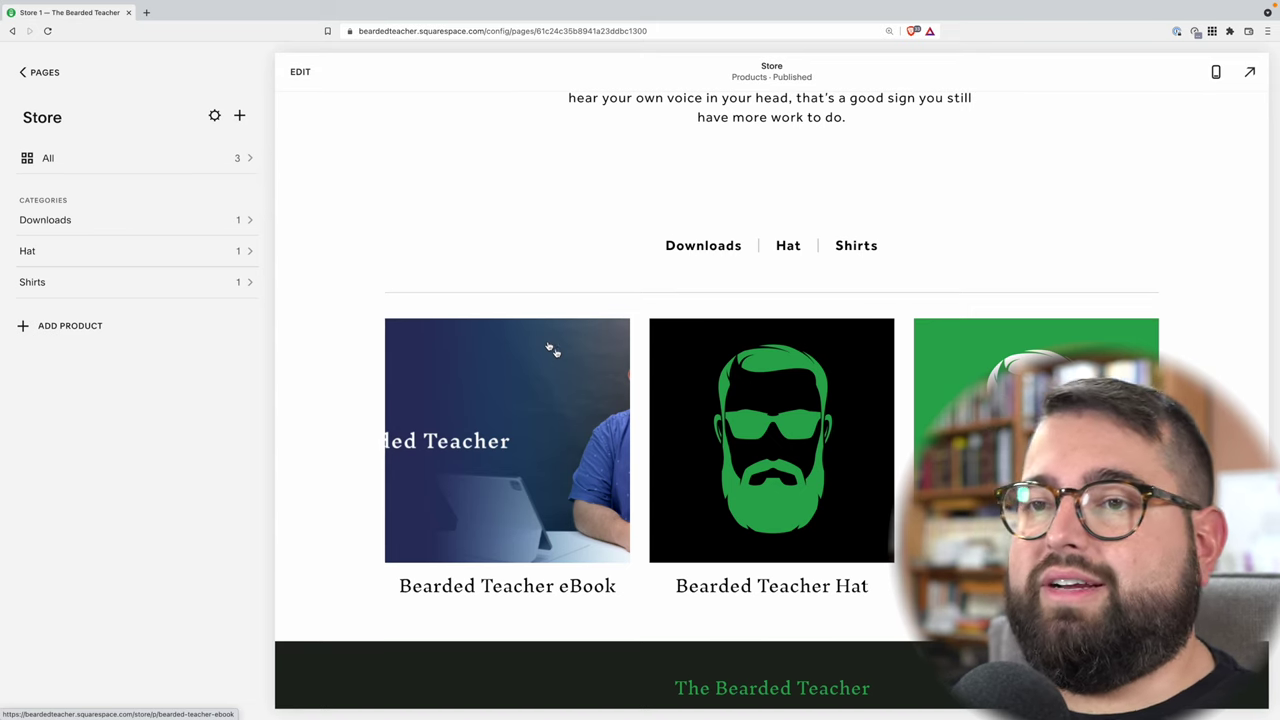
- Open the Home page for editing at its Learn on YouTube section
{"action": "left_click", "coordinate": [41, 86]}
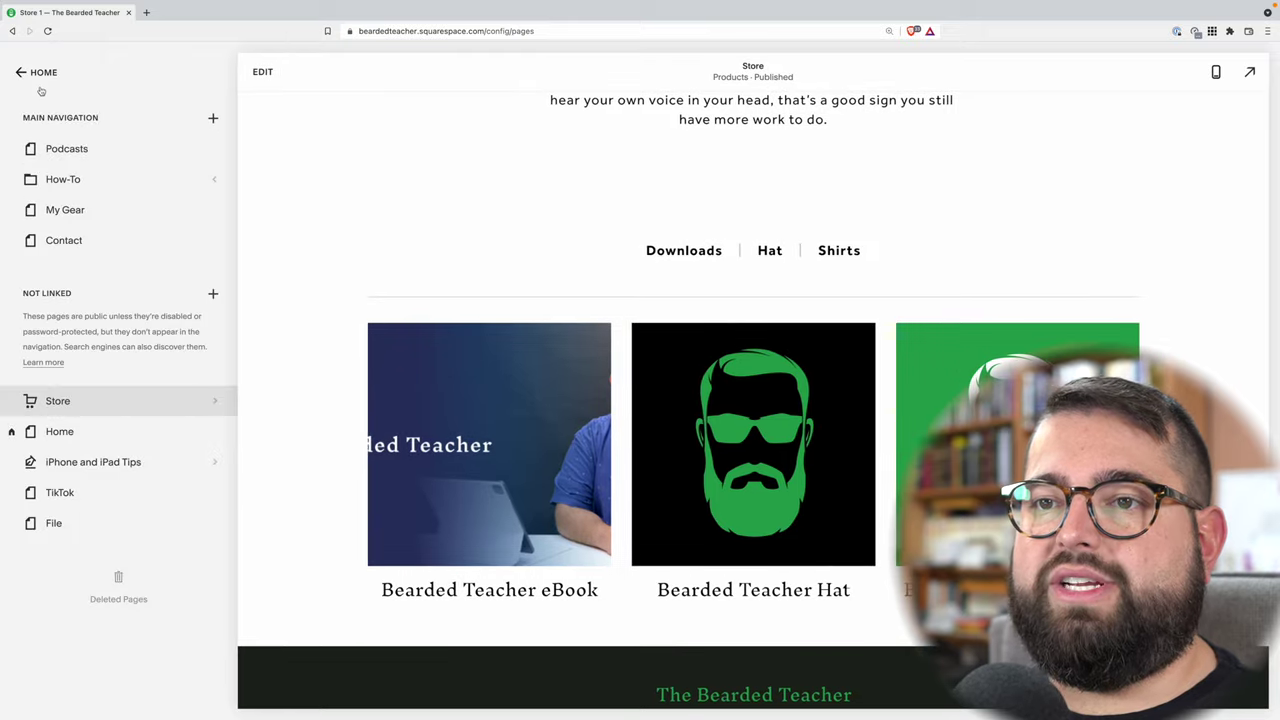
{"action": "left_click", "coordinate": [38, 73]}
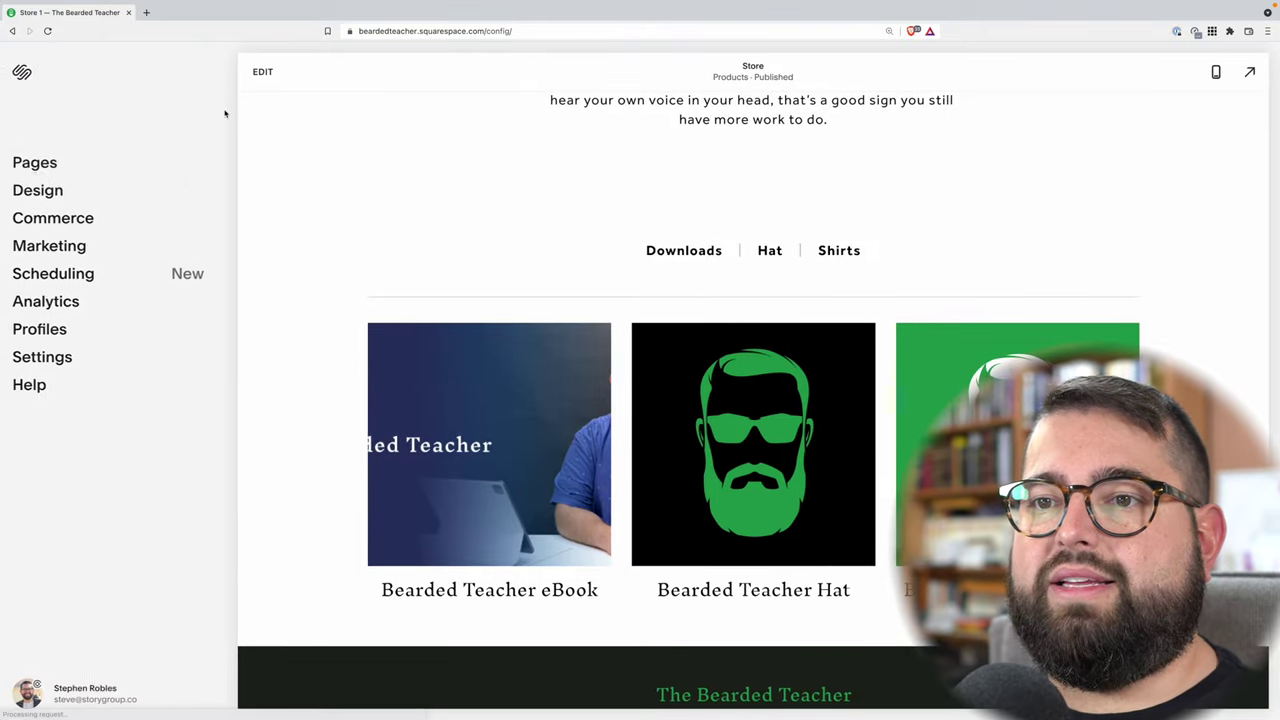
{"action": "left_click", "coordinate": [46, 163]}
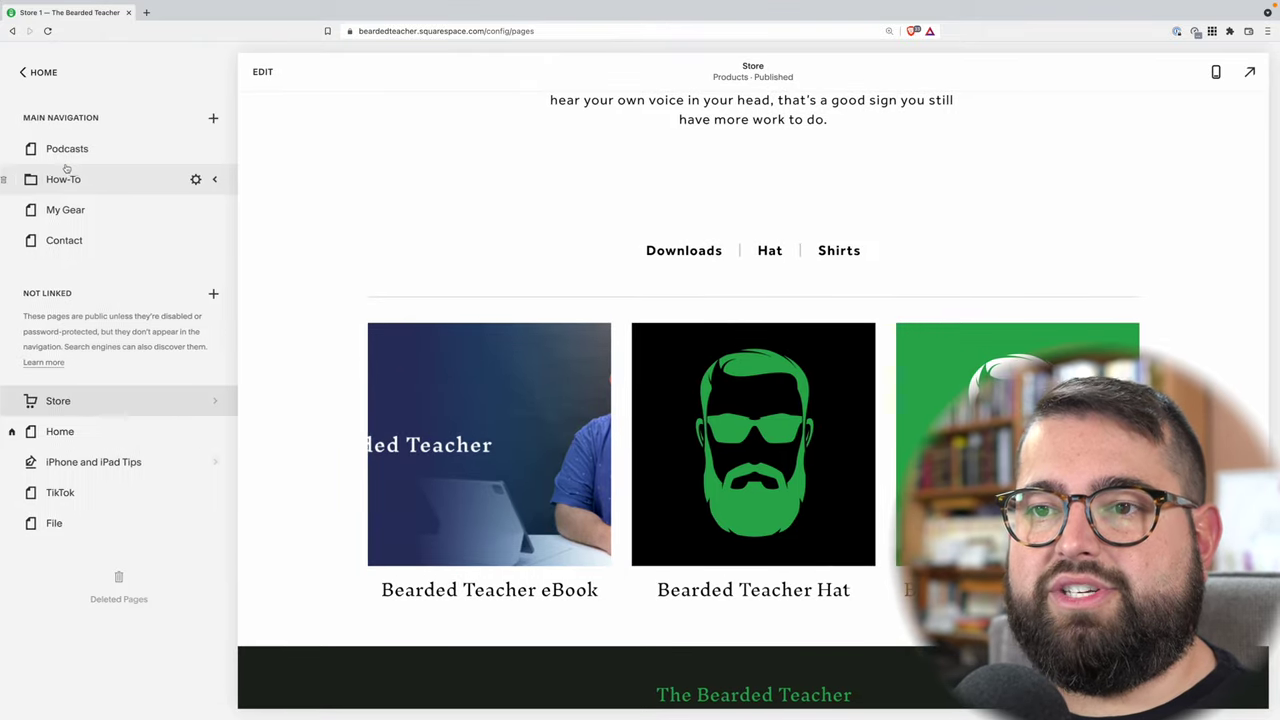
{"action": "left_click", "coordinate": [62, 431]}
{"action": "scroll", "coordinate": [697, 340], "scroll_direction": "down", "scroll_amount": 5}
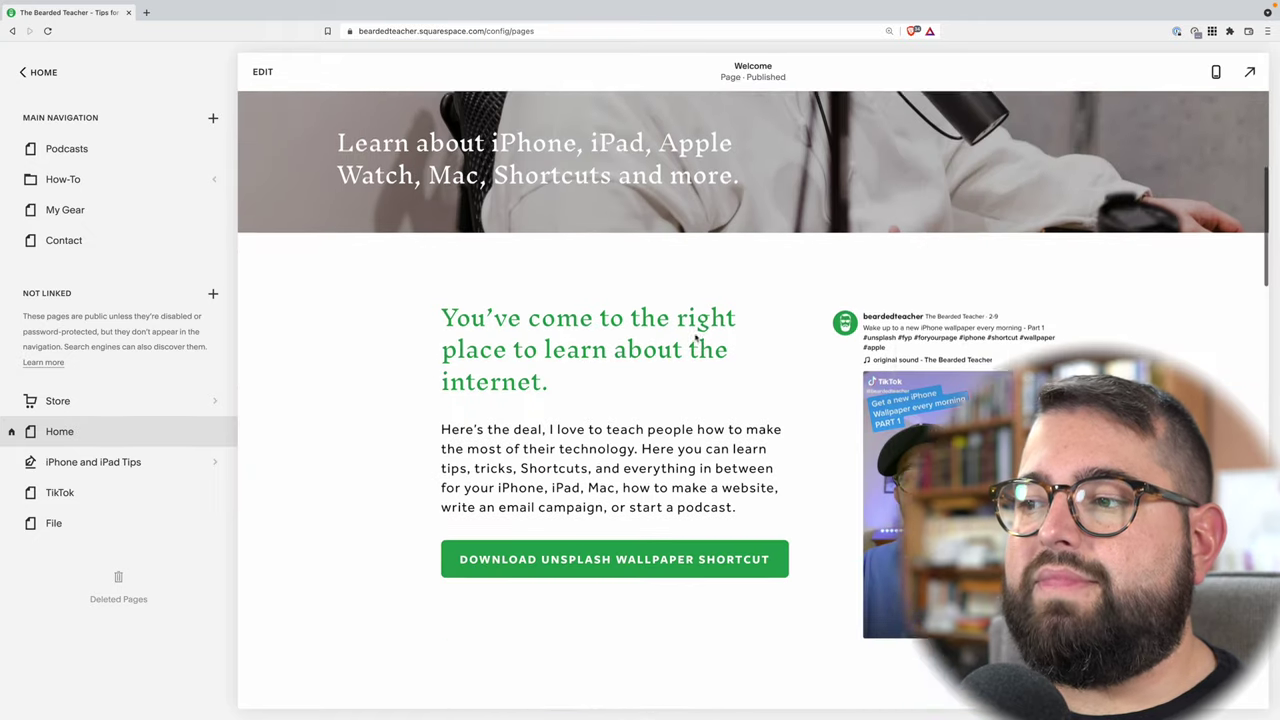
{"action": "scroll", "coordinate": [697, 340], "scroll_direction": "down", "scroll_amount": 10}
{"action": "left_click", "coordinate": [262, 72]}
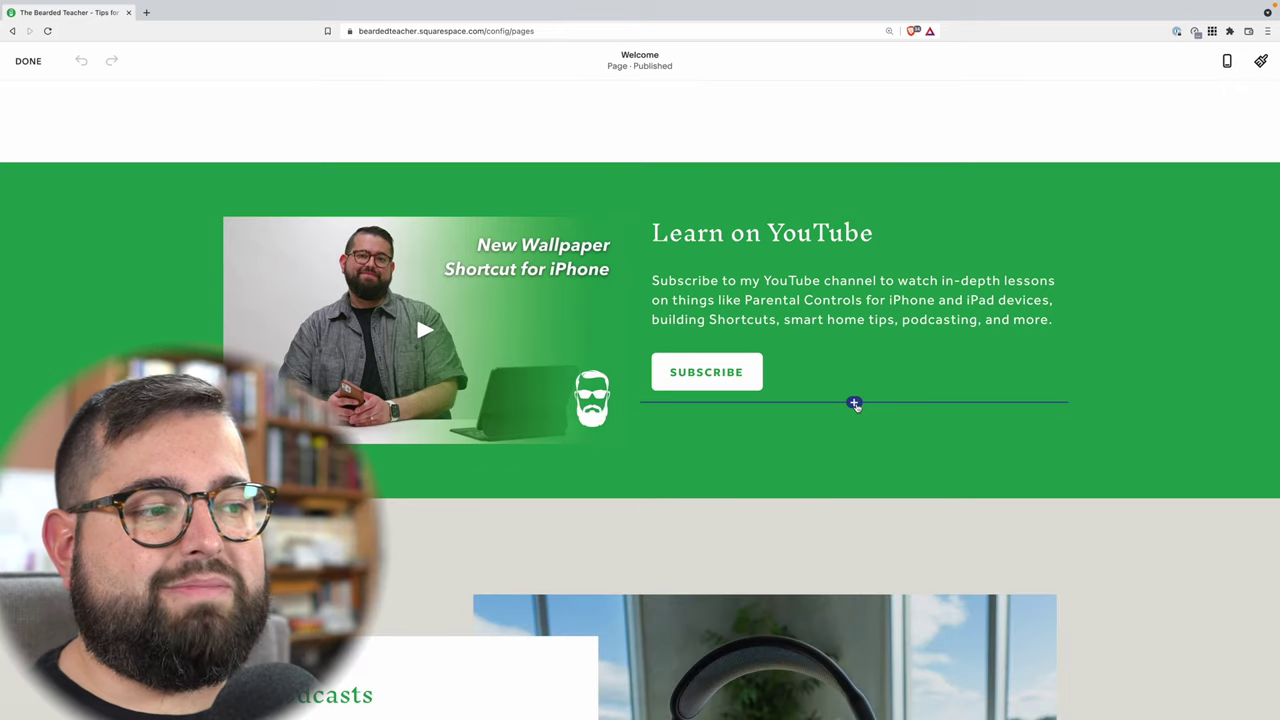
- Add a Summary block below the Subscribe button in the Learn on YouTube section
{"action": "left_click", "coordinate": [855, 404]}
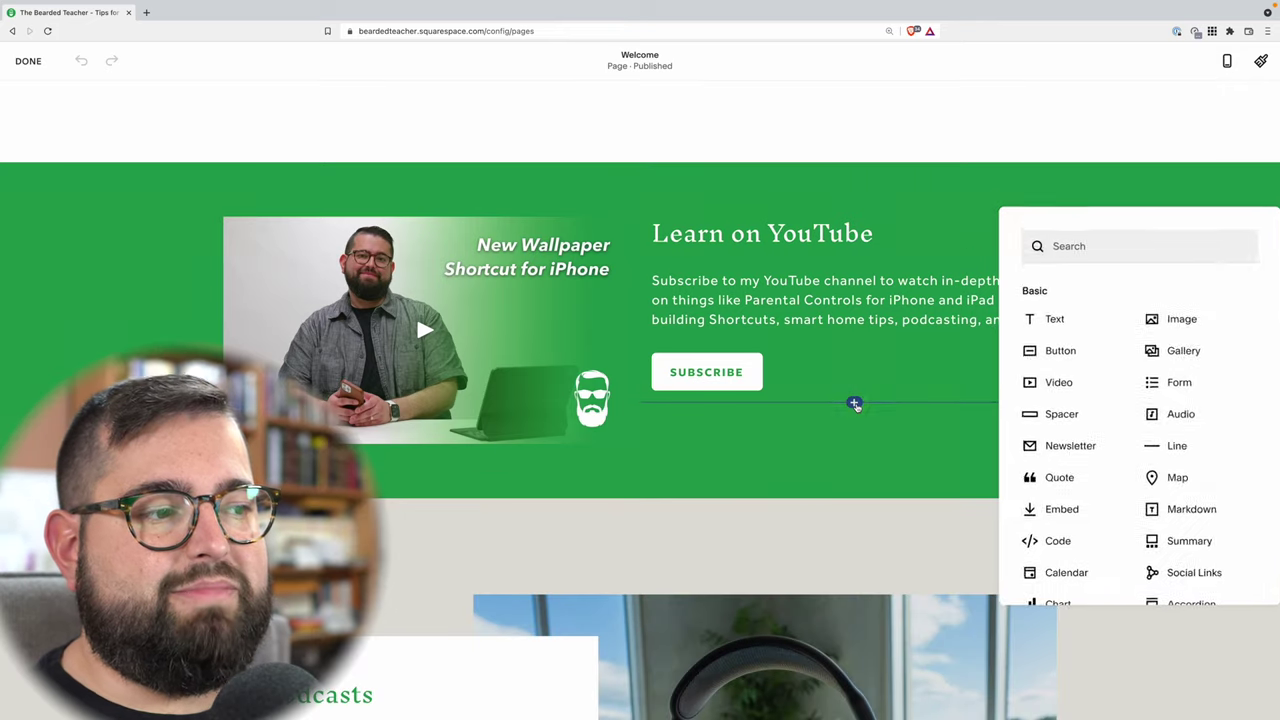
{"action": "scroll", "coordinate": [1134, 418], "scroll_direction": "down", "scroll_amount": 1}
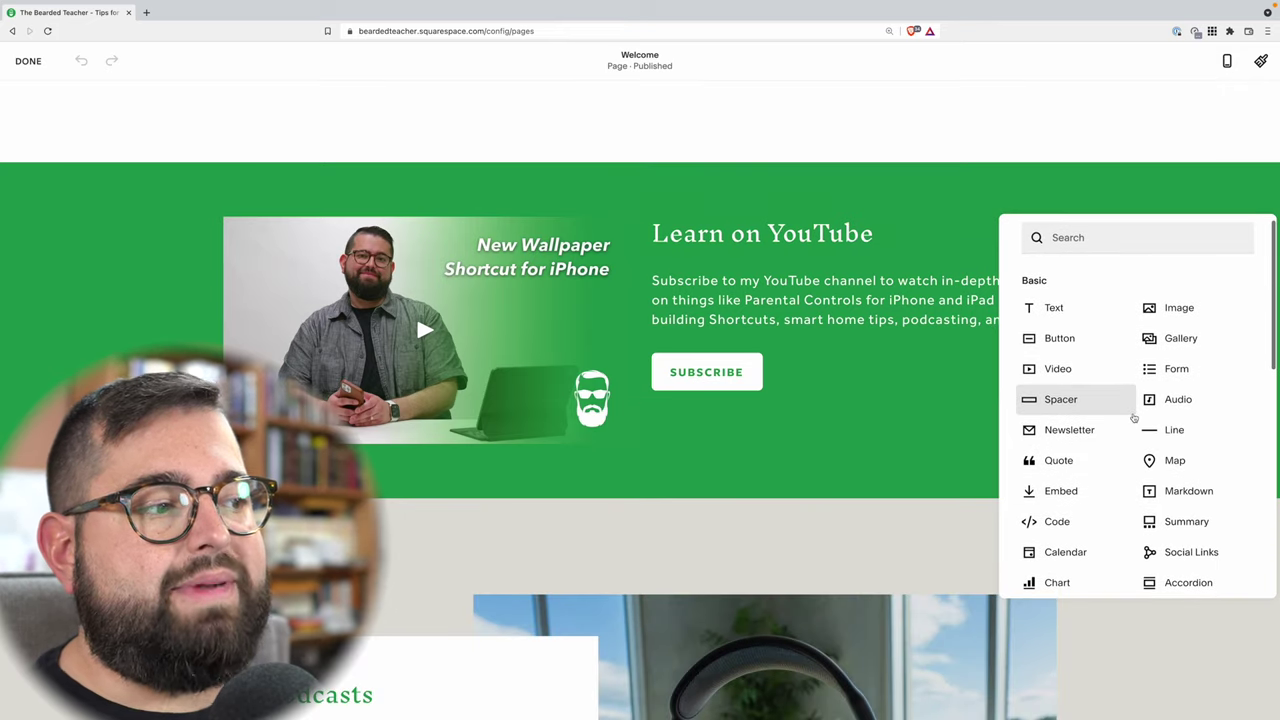
{"action": "scroll", "coordinate": [1090, 415], "scroll_direction": "down", "scroll_amount": 1}
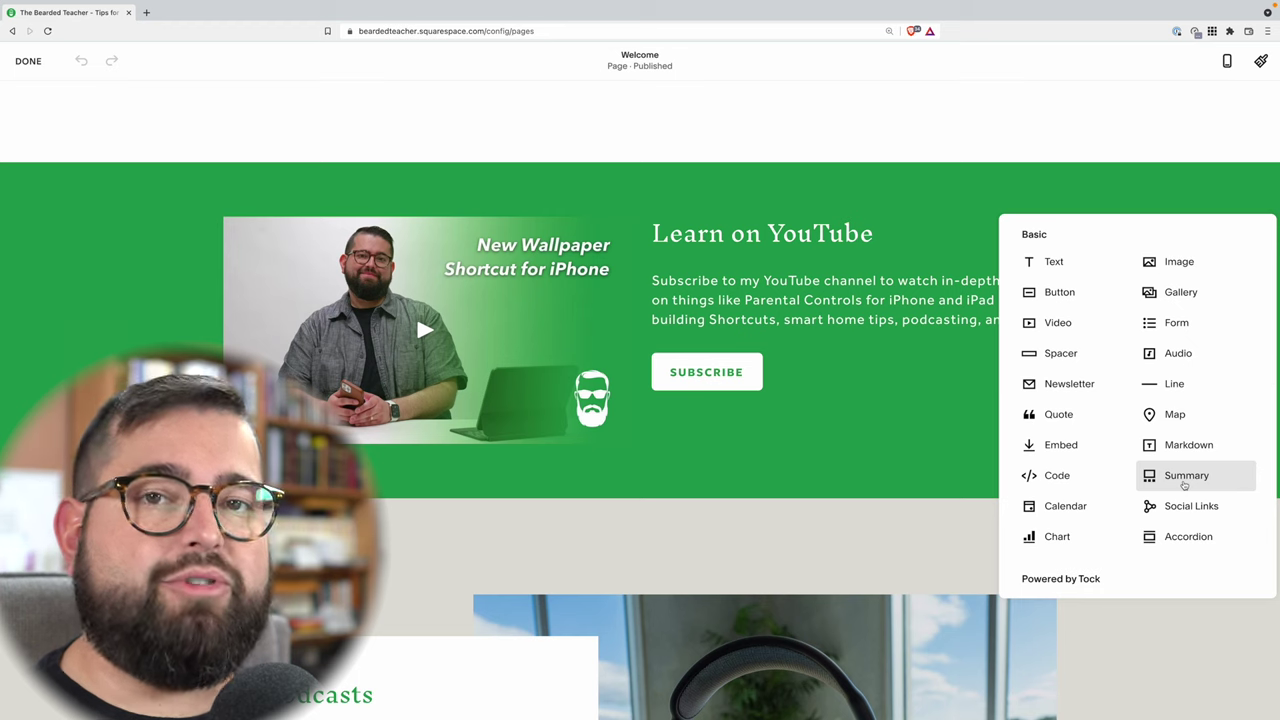
{"action": "left_click_drag", "start_coordinate": [1184, 485], "coordinate": [896, 390]}
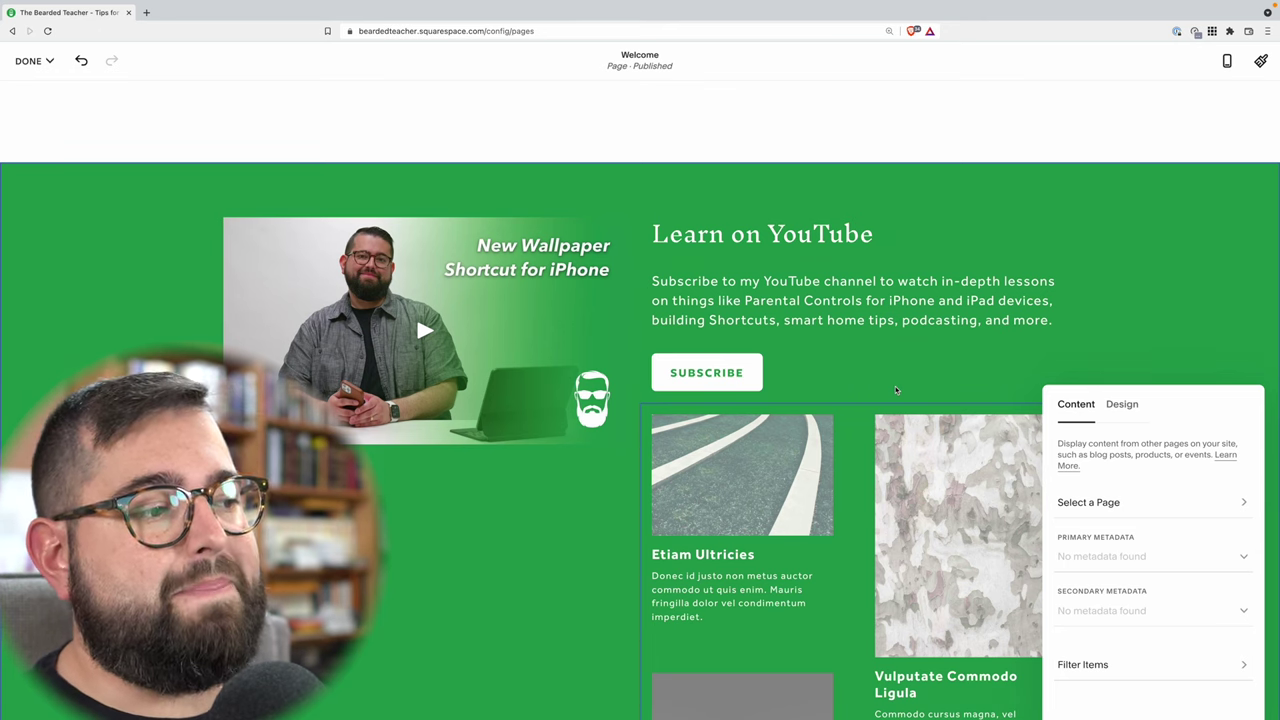
- Set the Store page as the content source of the new Summary block
{"action": "scroll", "coordinate": [877, 318], "scroll_direction": "down", "scroll_amount": 3}
{"action": "left_click", "coordinate": [1133, 502]}
{"action": "left_click", "coordinate": [1094, 470]}
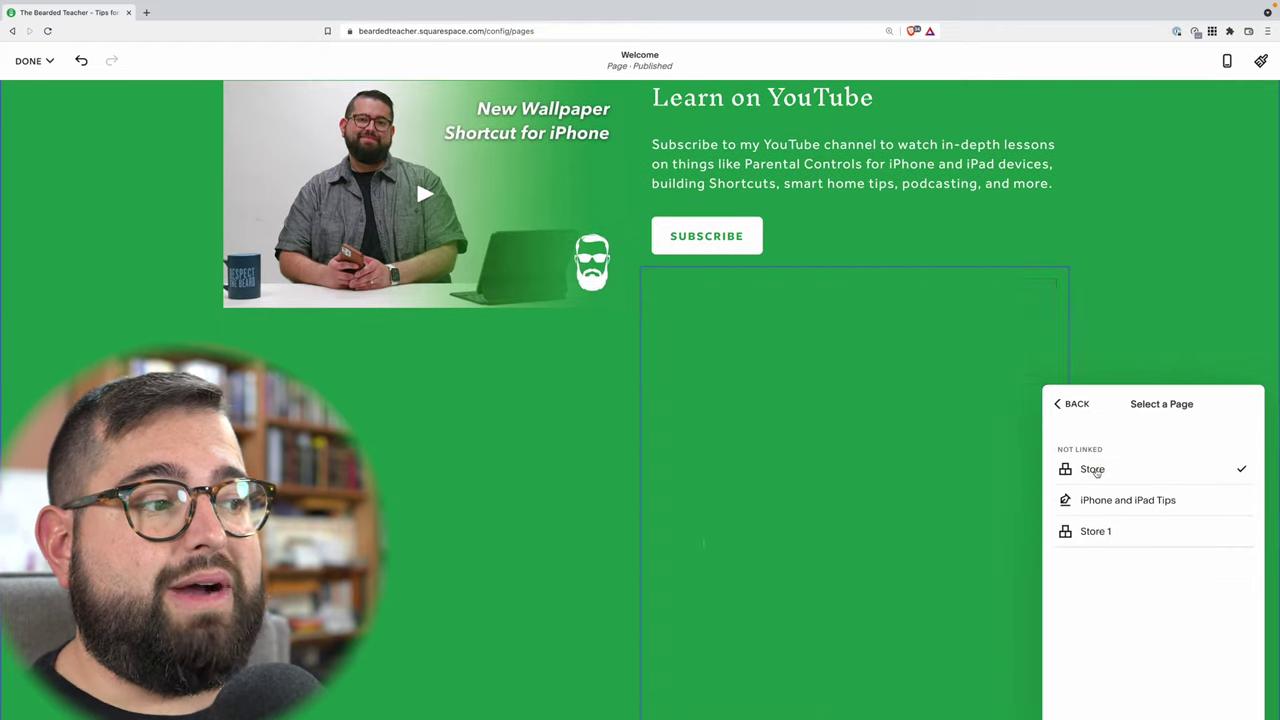
{"action": "left_click", "coordinate": [1076, 408]}
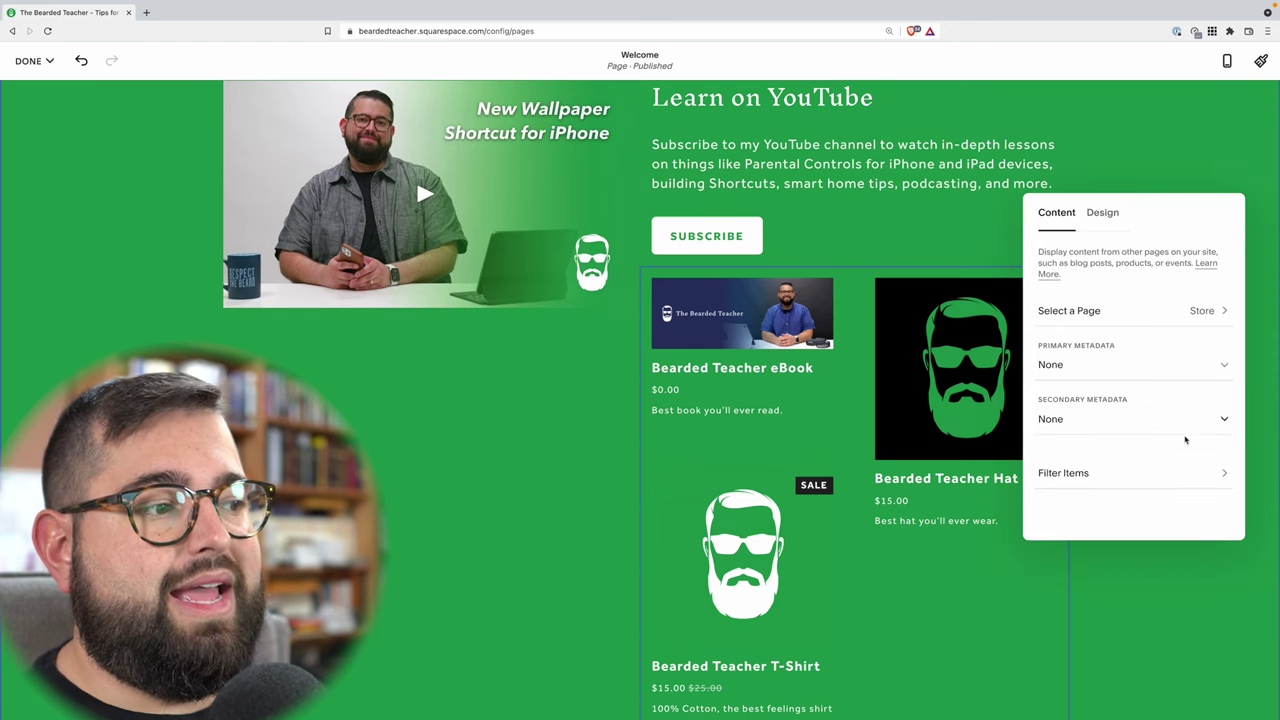
- Try Category as the Summary block's primary metadata, and set it back to None
{"action": "left_click", "coordinate": [1189, 372]}
{"action": "left_click", "coordinate": [1143, 406]}
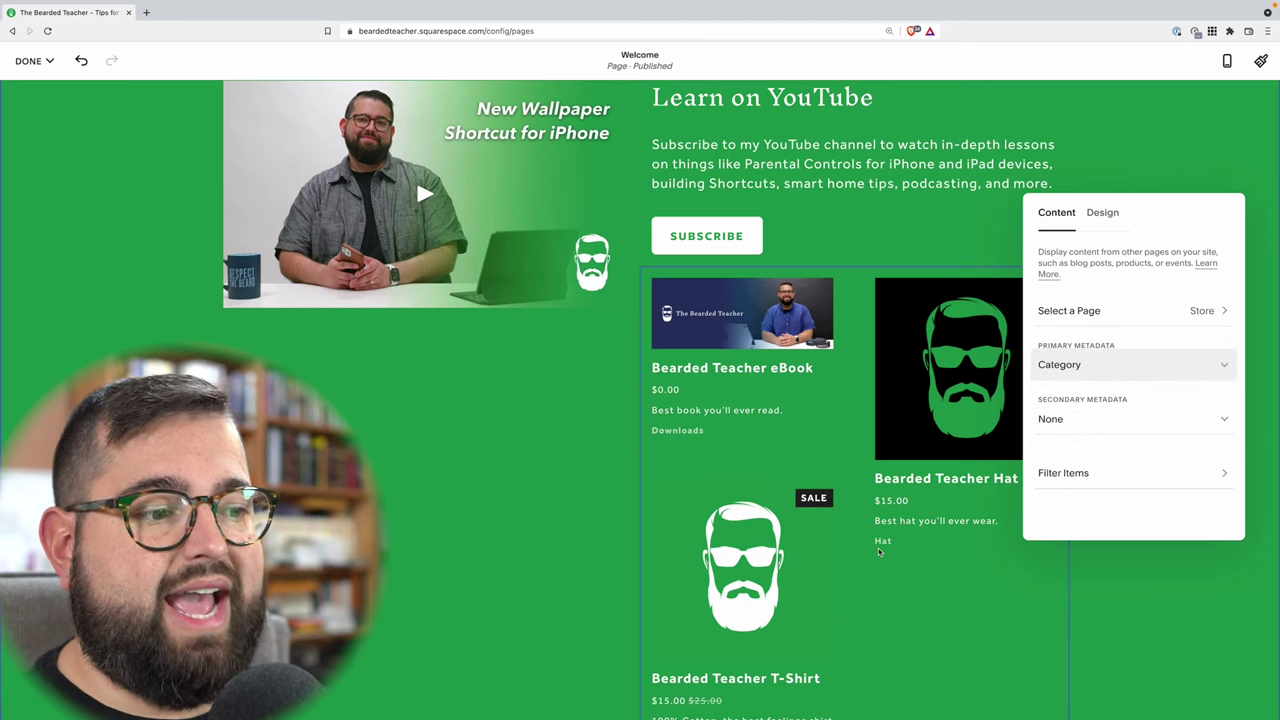
{"action": "scroll", "coordinate": [879, 551], "scroll_direction": "down", "scroll_amount": 3}
{"action": "scroll", "coordinate": [879, 551], "scroll_direction": "up", "scroll_amount": 2}
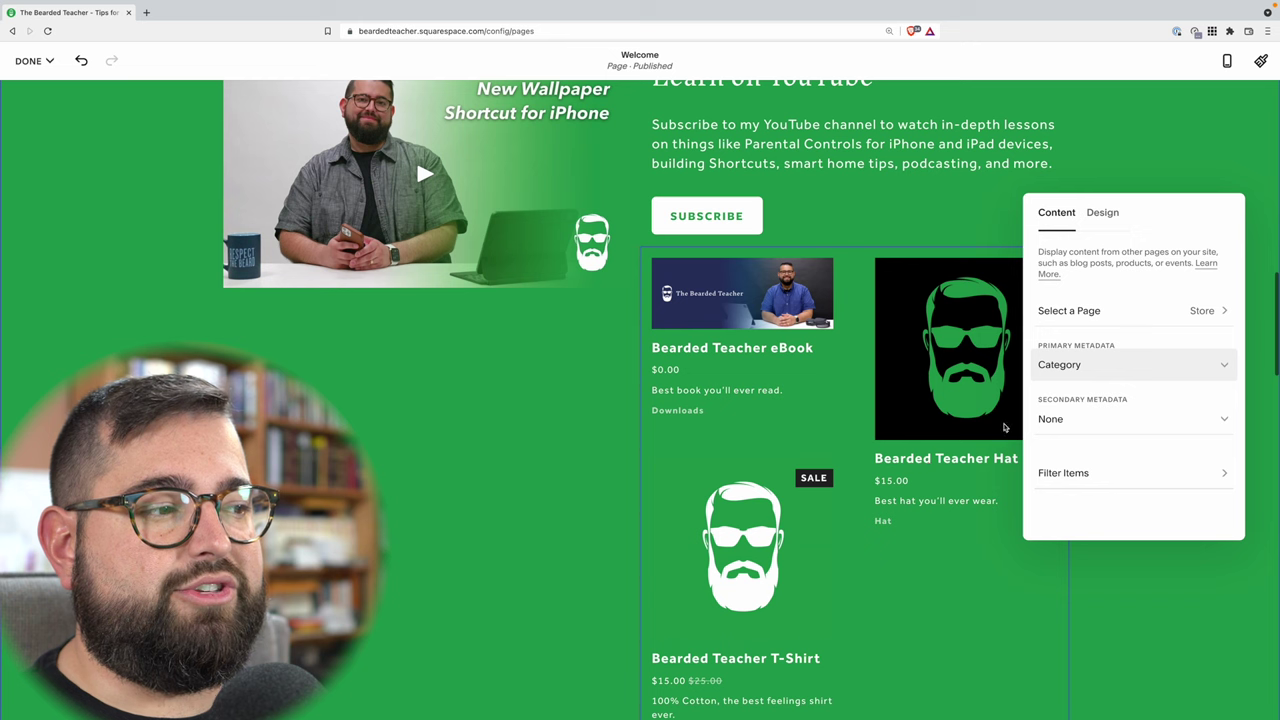
{"action": "left_click", "coordinate": [1070, 366]}
{"action": "left_click", "coordinate": [1058, 332]}
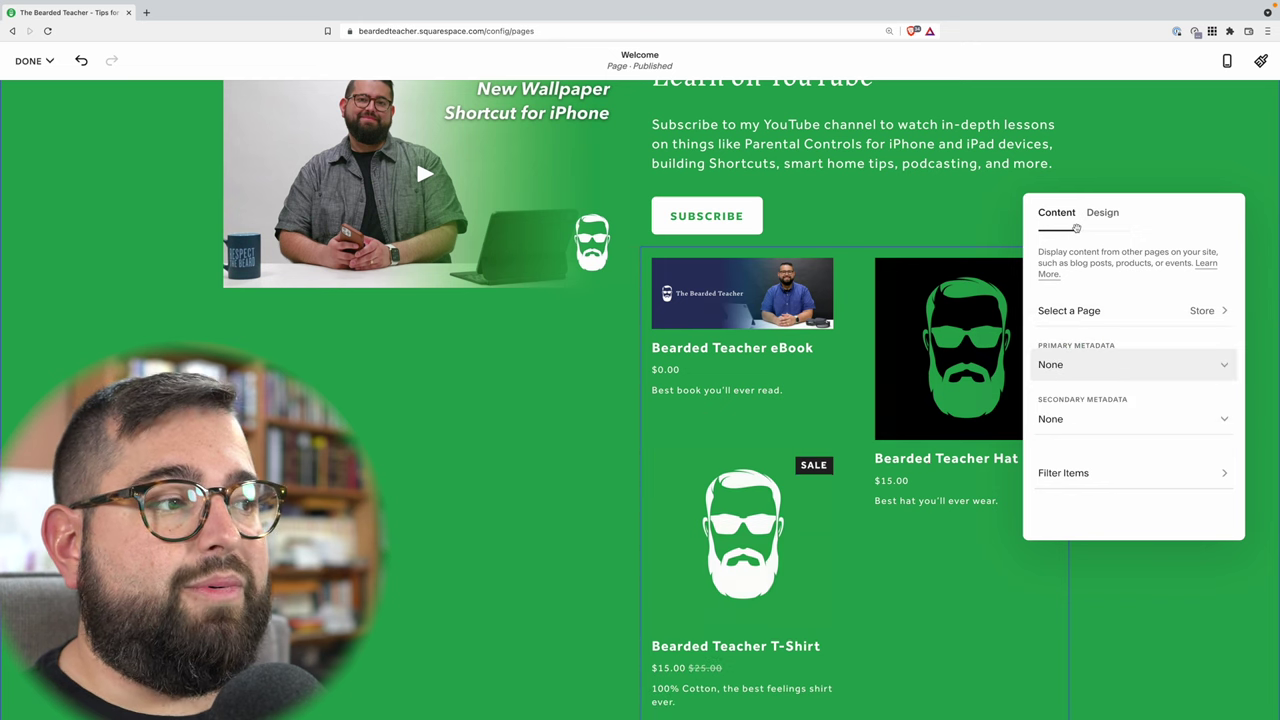
- Change the Summary block's layout to List and its image aspect ratio to 1:1 Square
{"action": "left_click", "coordinate": [1102, 214]}
{"action": "left_click", "coordinate": [1131, 267]}
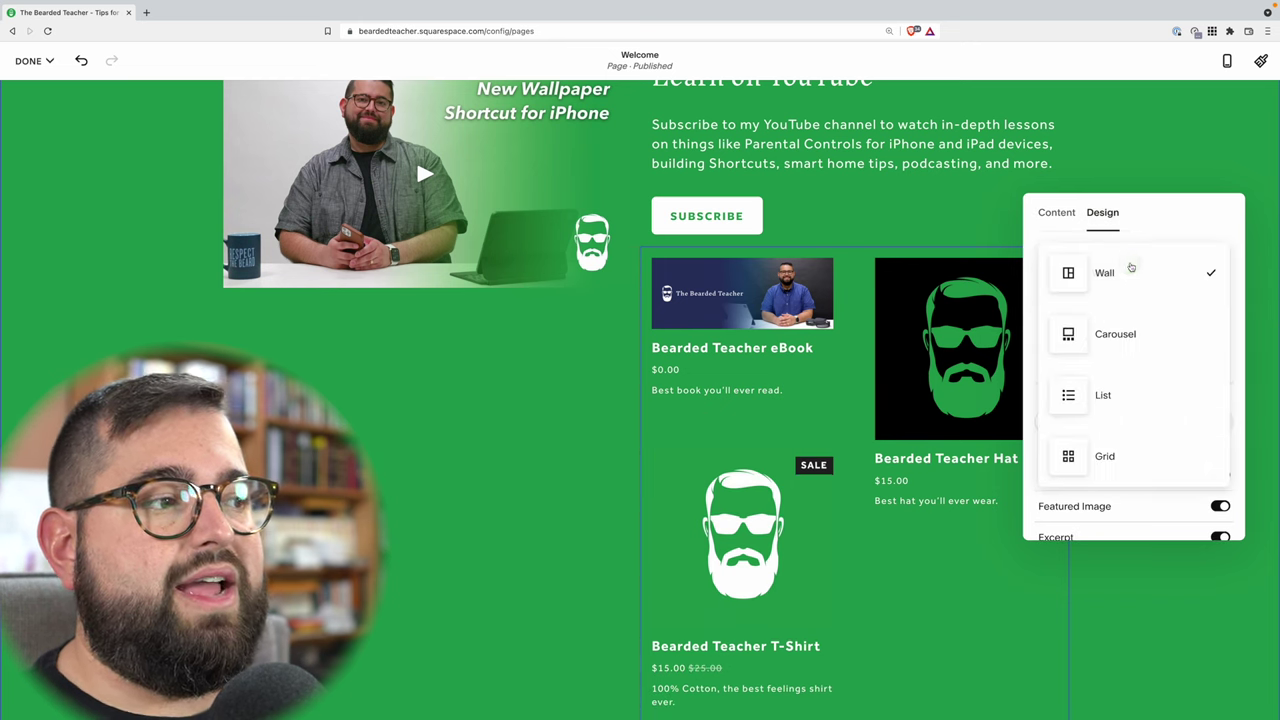
{"action": "left_click", "coordinate": [1119, 392]}
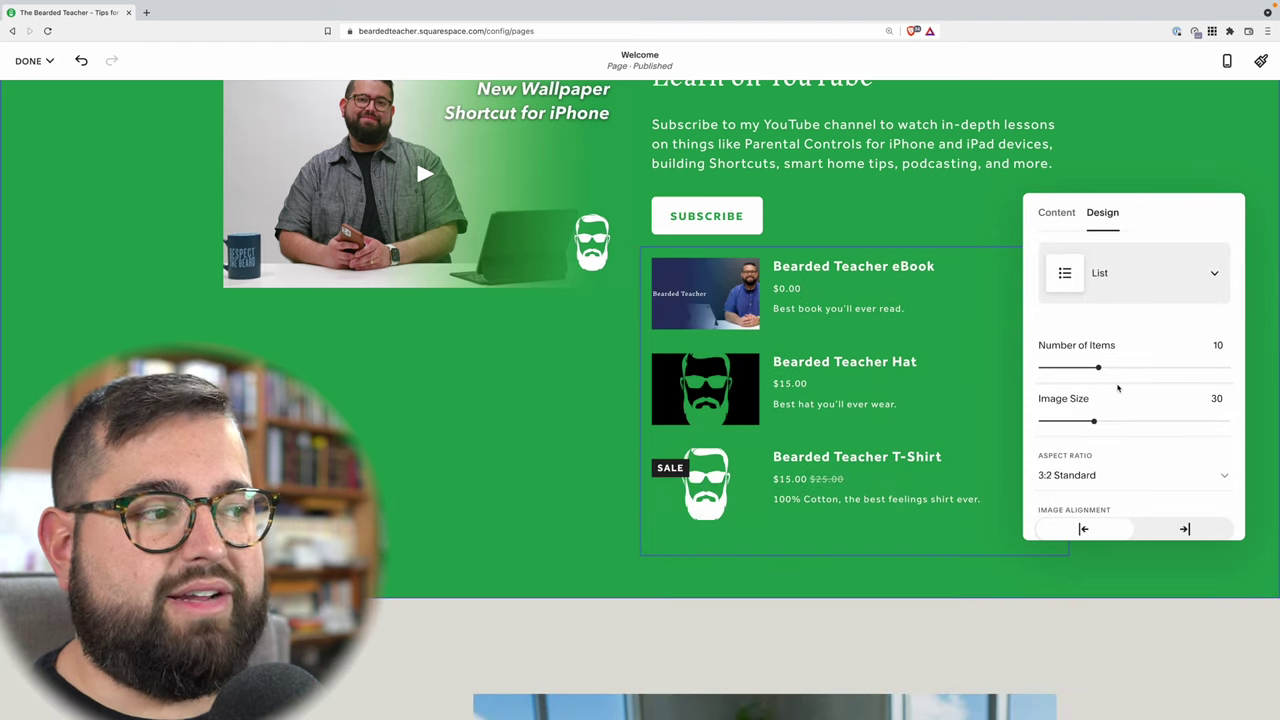
{"action": "left_click", "coordinate": [1102, 254]}
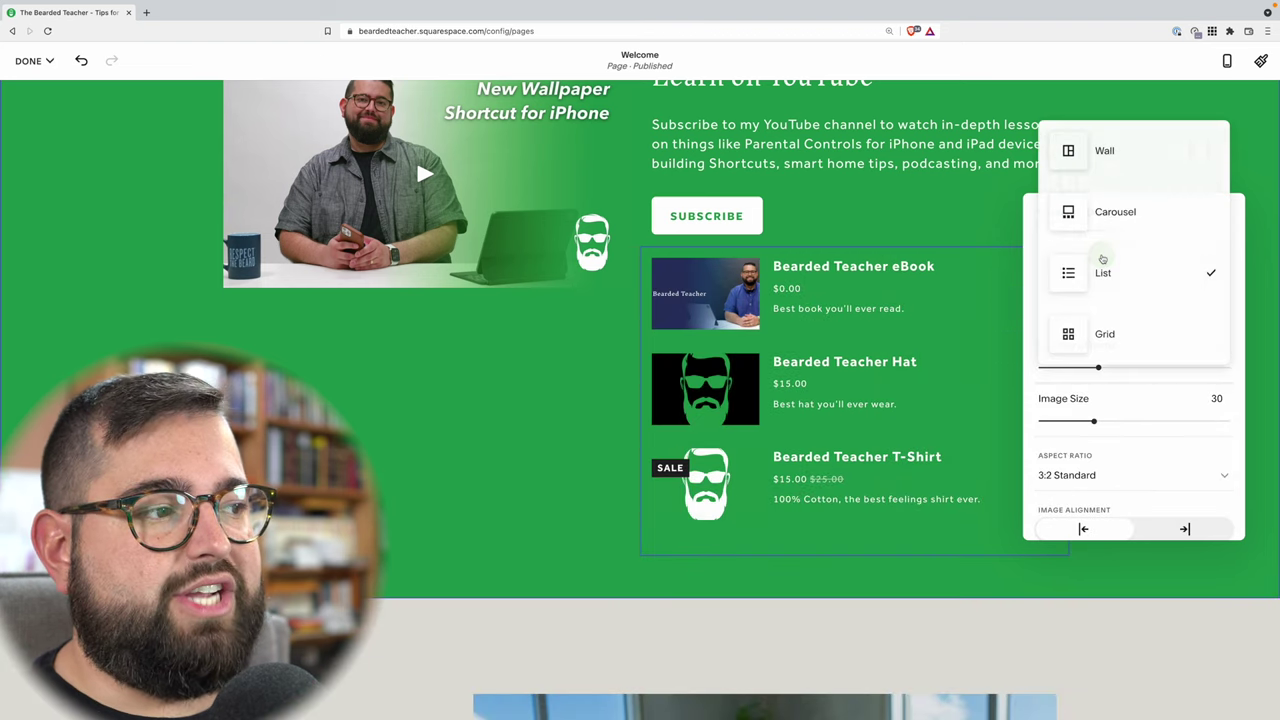
{"action": "left_click", "coordinate": [1152, 450]}
{"action": "scroll", "coordinate": [1133, 464], "scroll_direction": "down", "scroll_amount": 1}
{"action": "left_click", "coordinate": [1117, 404]}
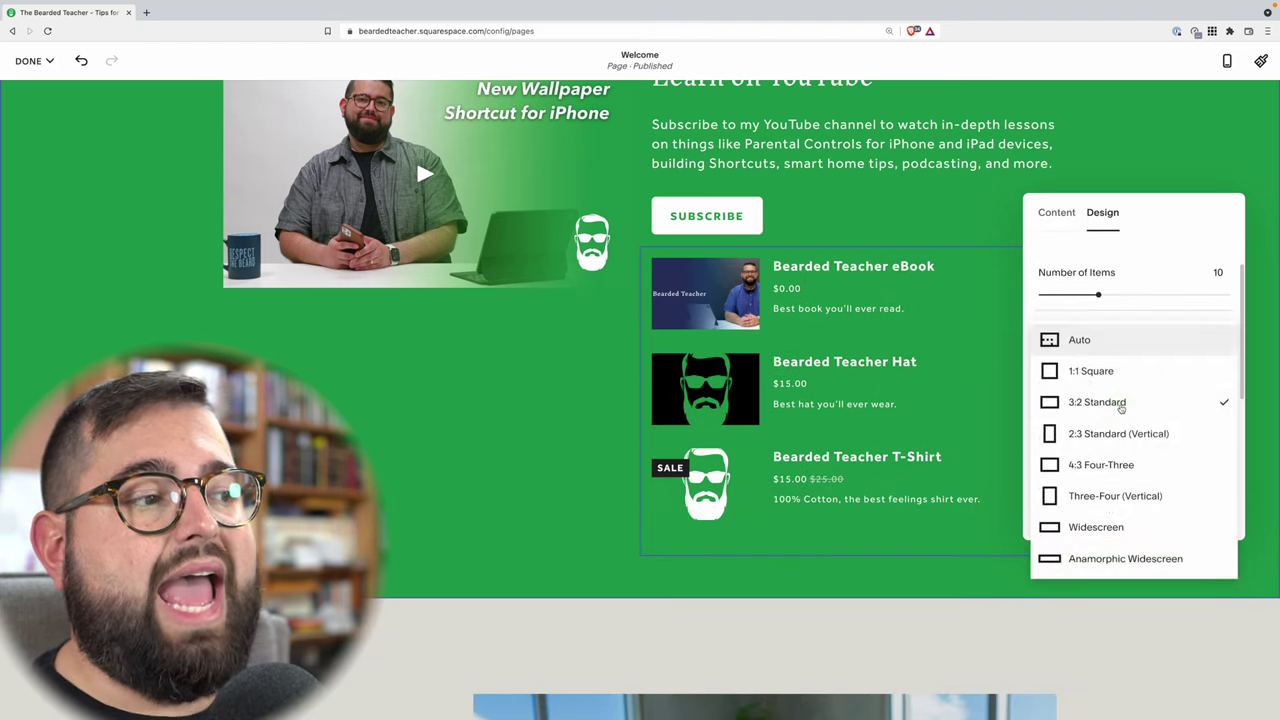
{"action": "left_click", "coordinate": [1062, 373]}
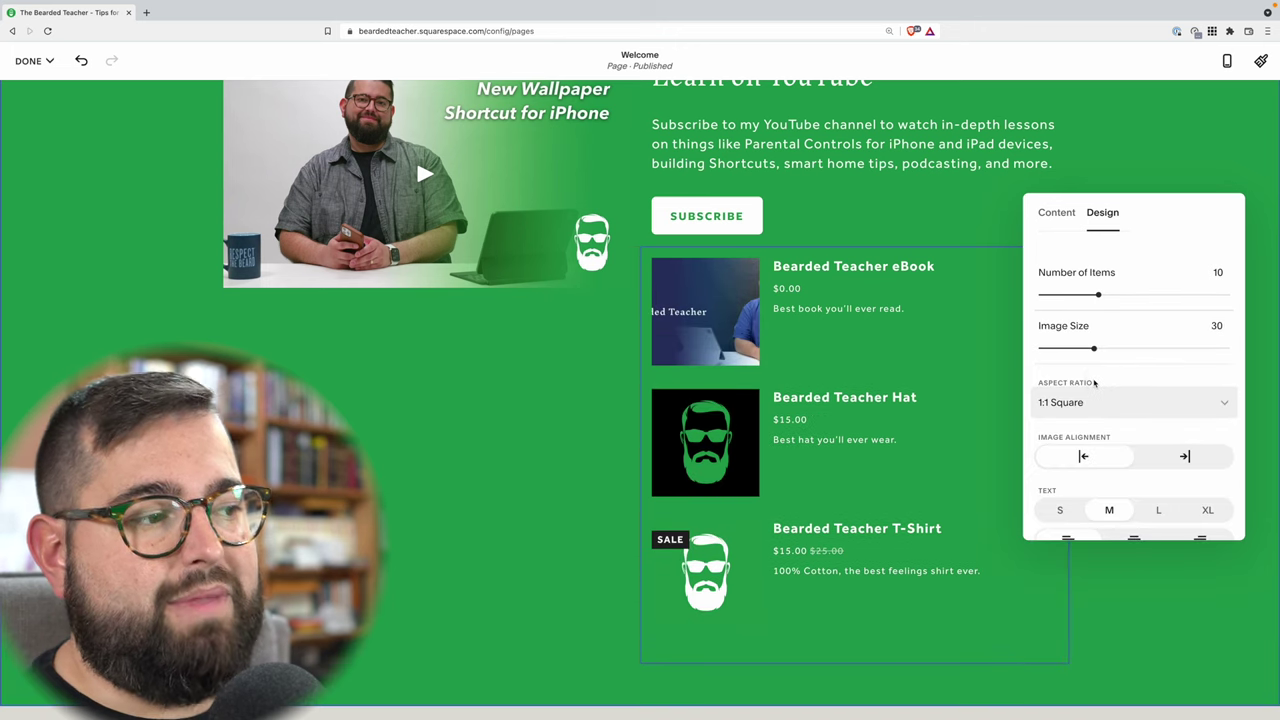
- Hide the prices in the Summary block, and try its product list with and without excerpts
{"action": "scroll", "coordinate": [1117, 391], "scroll_direction": "down", "scroll_amount": 2}
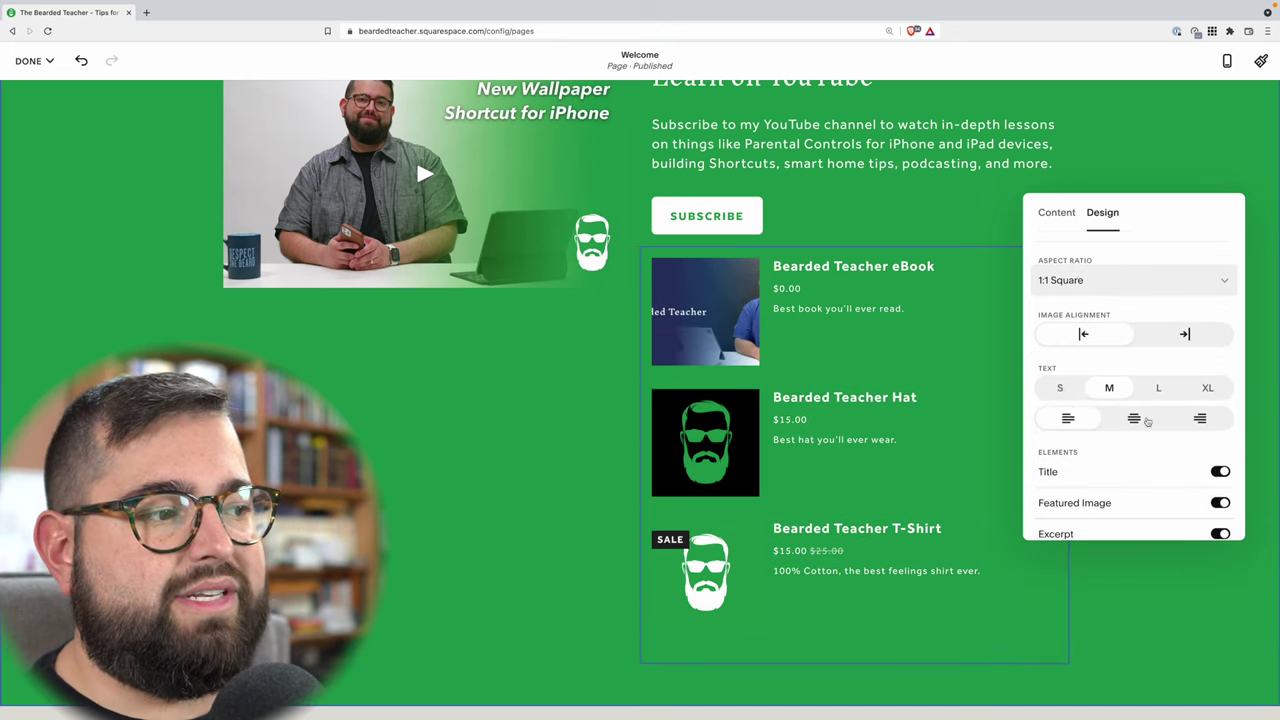
{"action": "scroll", "coordinate": [1147, 421], "scroll_direction": "down", "scroll_amount": 2}
{"action": "scroll", "coordinate": [1189, 434], "scroll_direction": "down", "scroll_amount": 1}
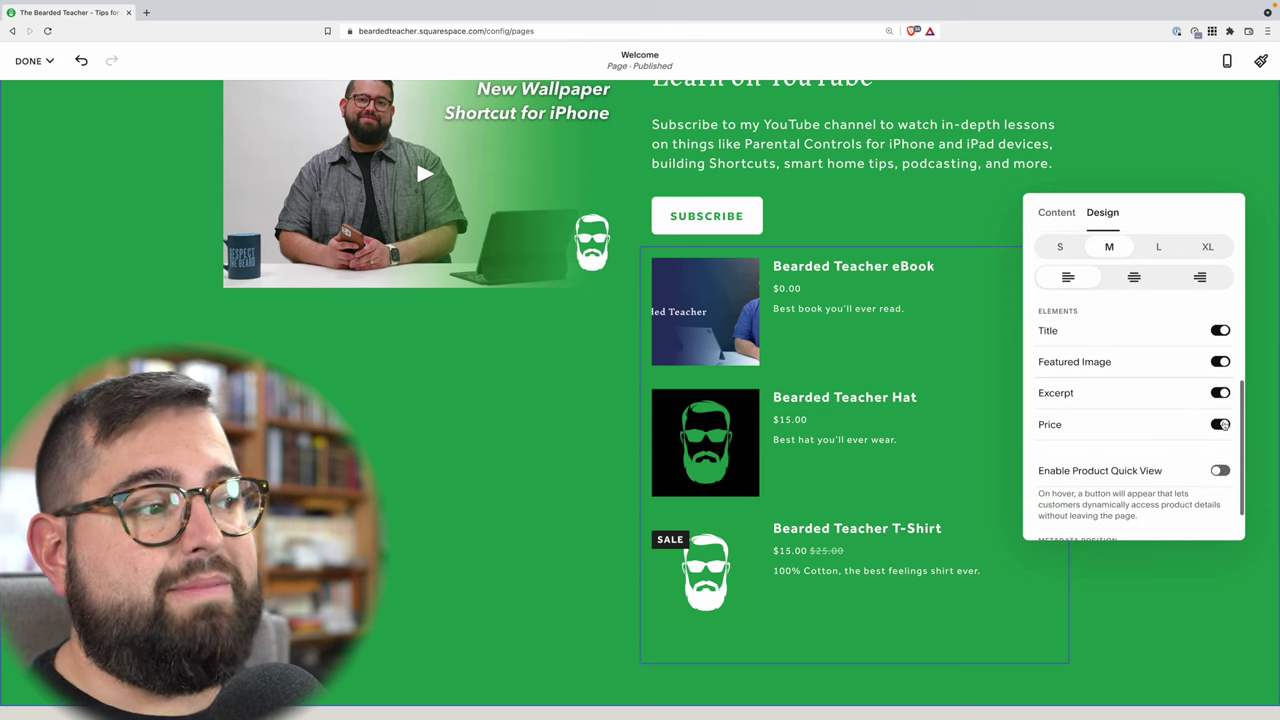
{"action": "left_click", "coordinate": [1222, 425]}
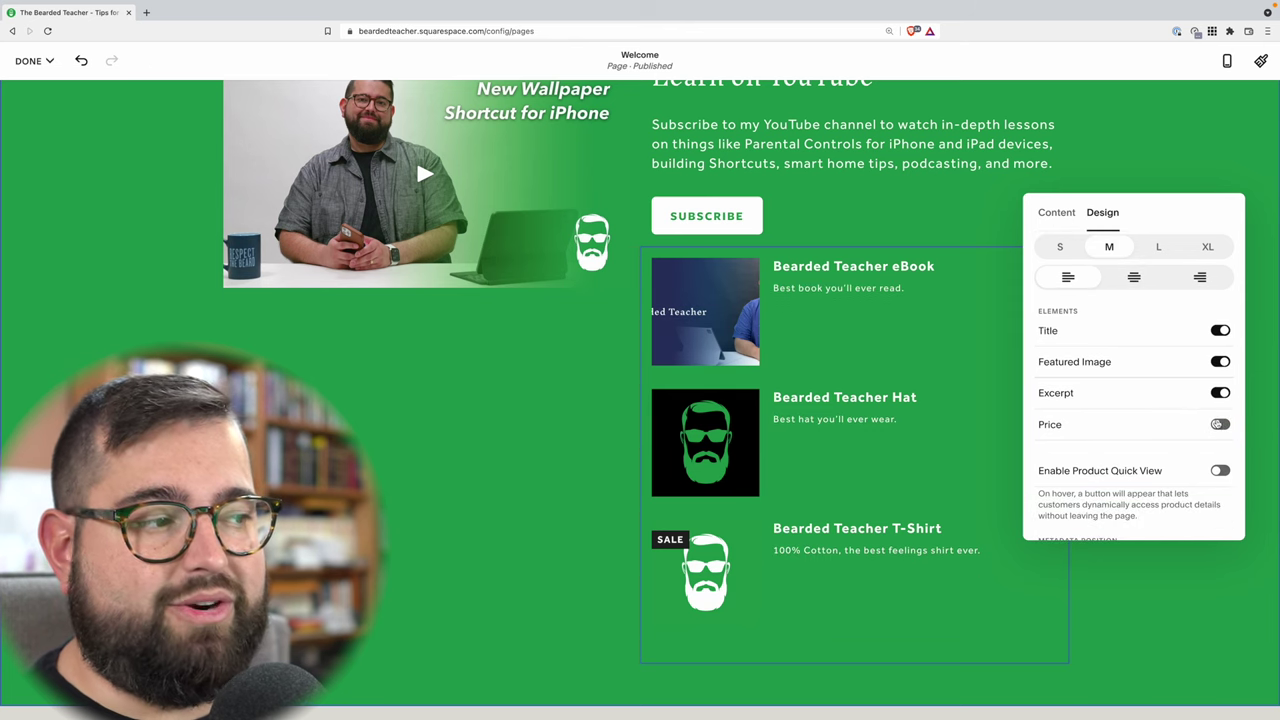
{"action": "left_click", "coordinate": [1219, 395]}
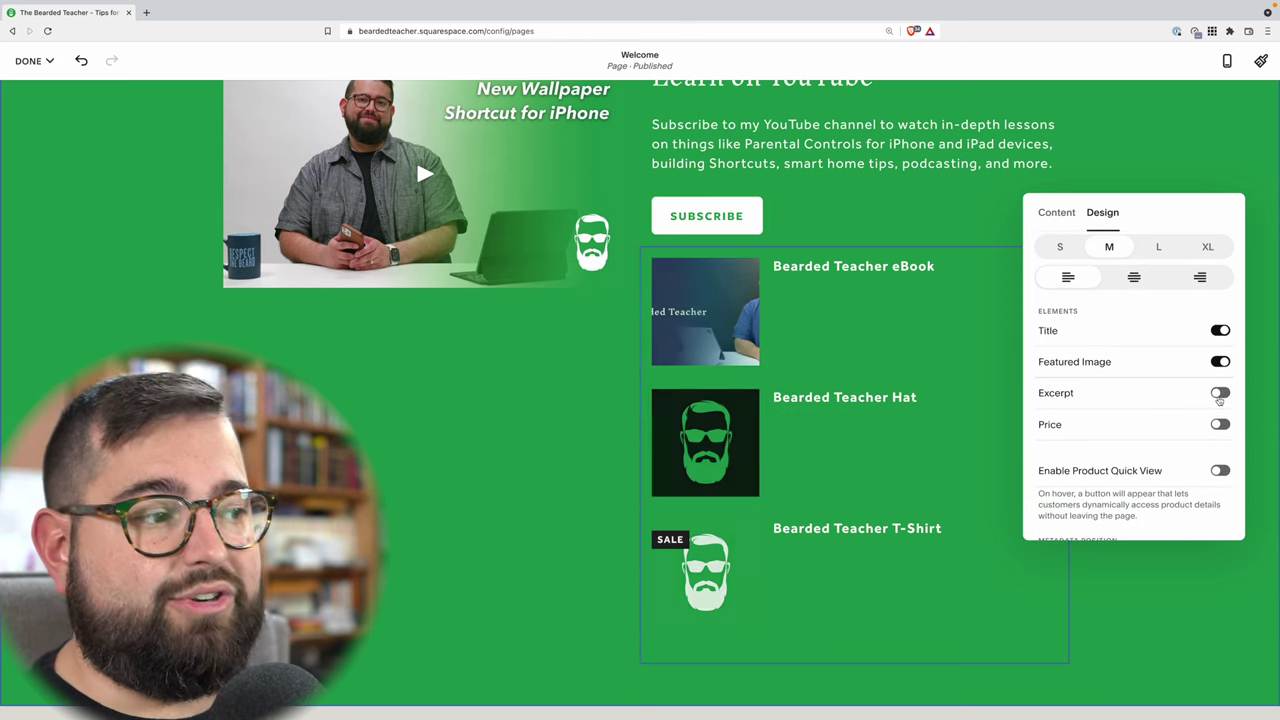
{"action": "left_click", "coordinate": [1219, 395]}
- Try enabling Product Quick View for the Summary block, and switch it back off
{"action": "scroll", "coordinate": [1190, 445], "scroll_direction": "down", "scroll_amount": 1}
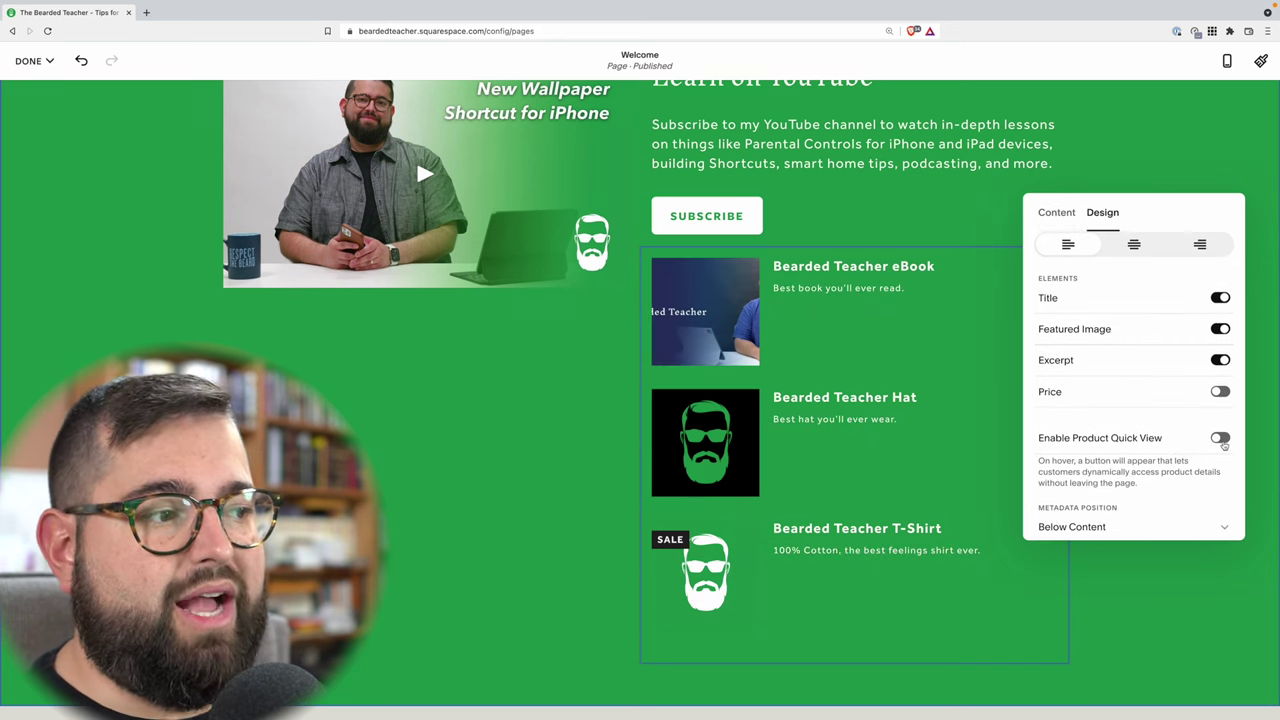
{"action": "left_click", "coordinate": [1221, 440]}
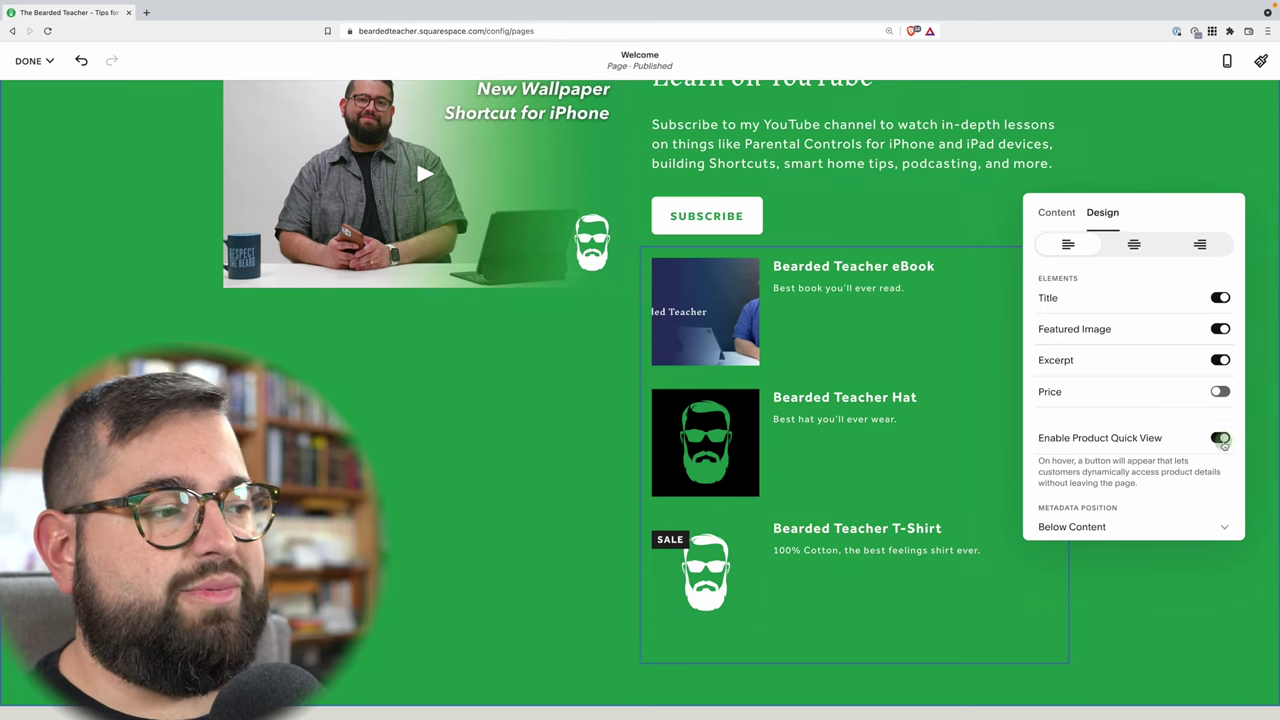
{"action": "left_click", "coordinate": [1221, 440]}
{"action": "scroll", "coordinate": [1175, 447], "scroll_direction": "down", "scroll_amount": 1}
{"action": "scroll", "coordinate": [1128, 430], "scroll_direction": "up", "scroll_amount": 4}
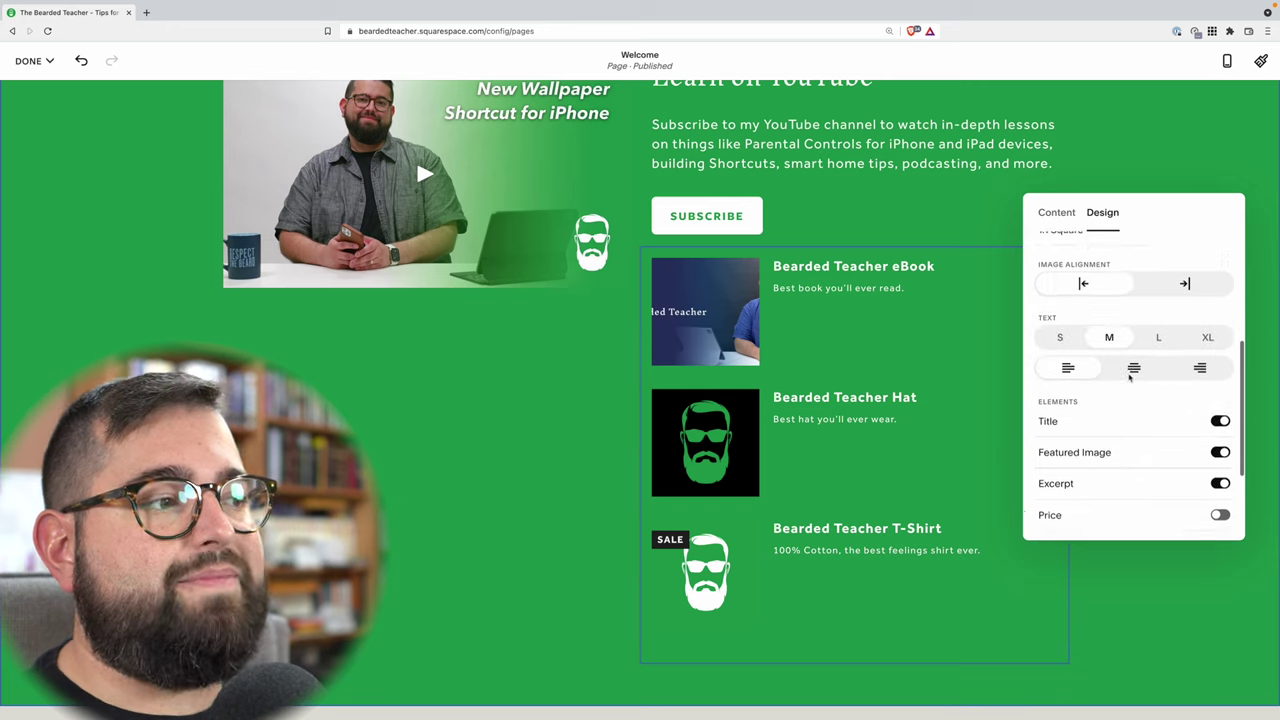
- Filter the Summary block's products by the Favorites tag, and try the Featured Only filter, switching it back off
{"action": "left_click", "coordinate": [1056, 212]}
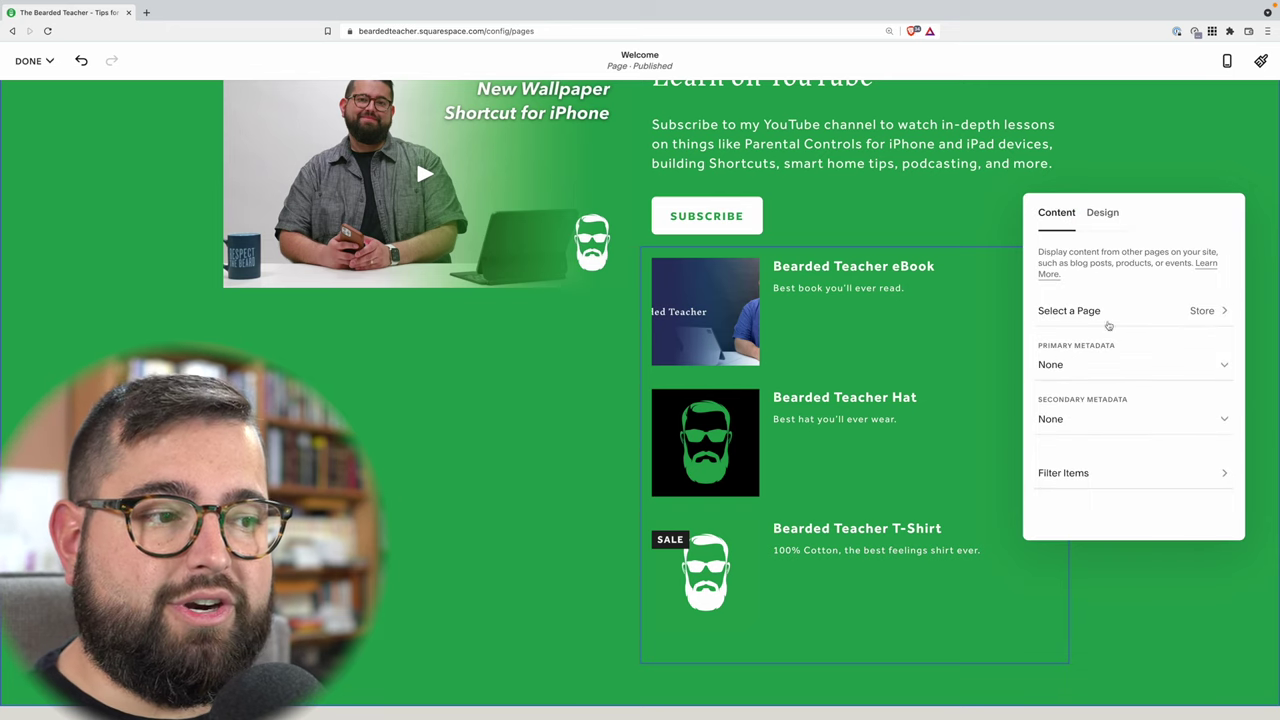
{"action": "left_click", "coordinate": [1134, 472]}
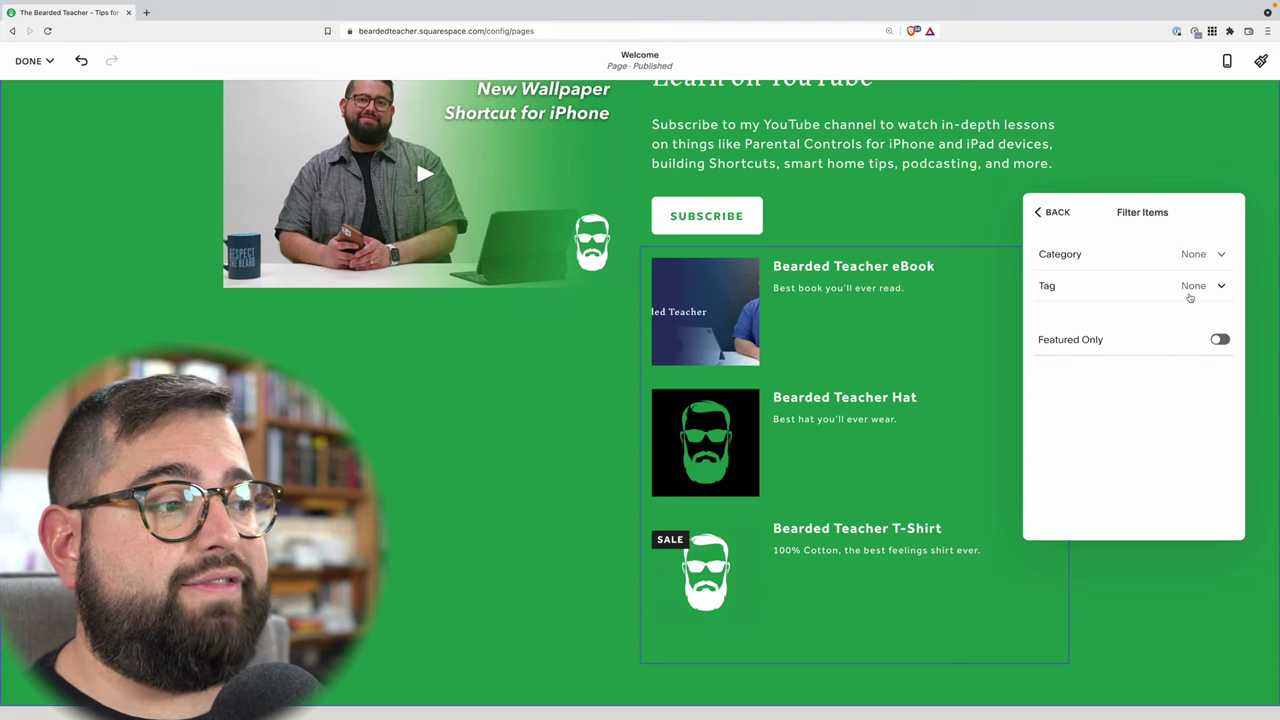
{"action": "left_click", "coordinate": [1191, 287]}
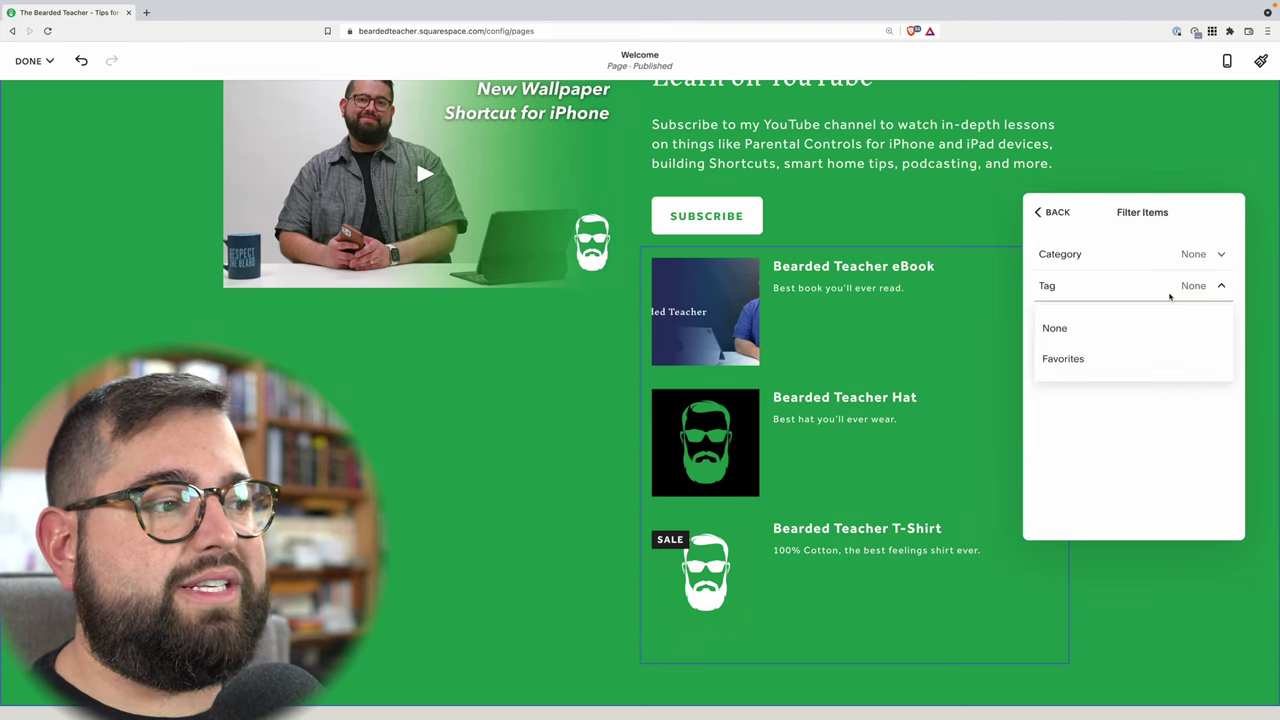
{"action": "left_click", "coordinate": [1089, 362]}
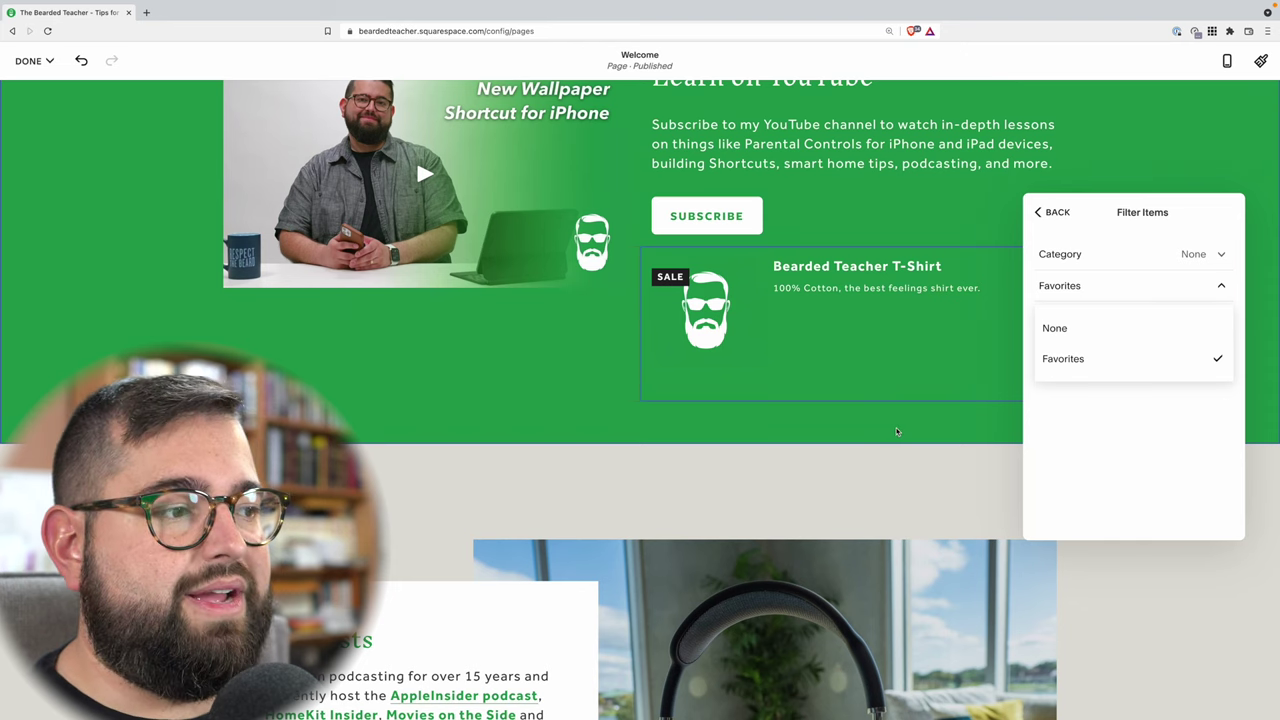
{"action": "left_click", "coordinate": [1071, 414]}
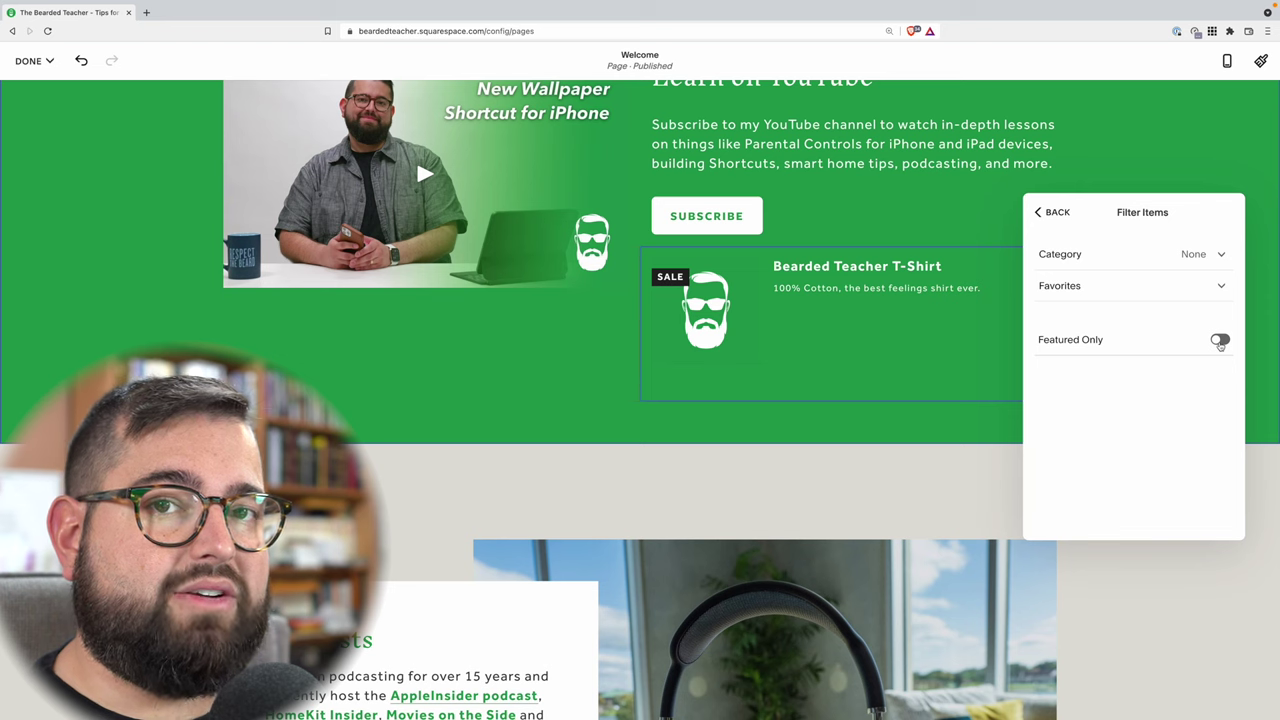
{"action": "left_click", "coordinate": [1220, 341]}
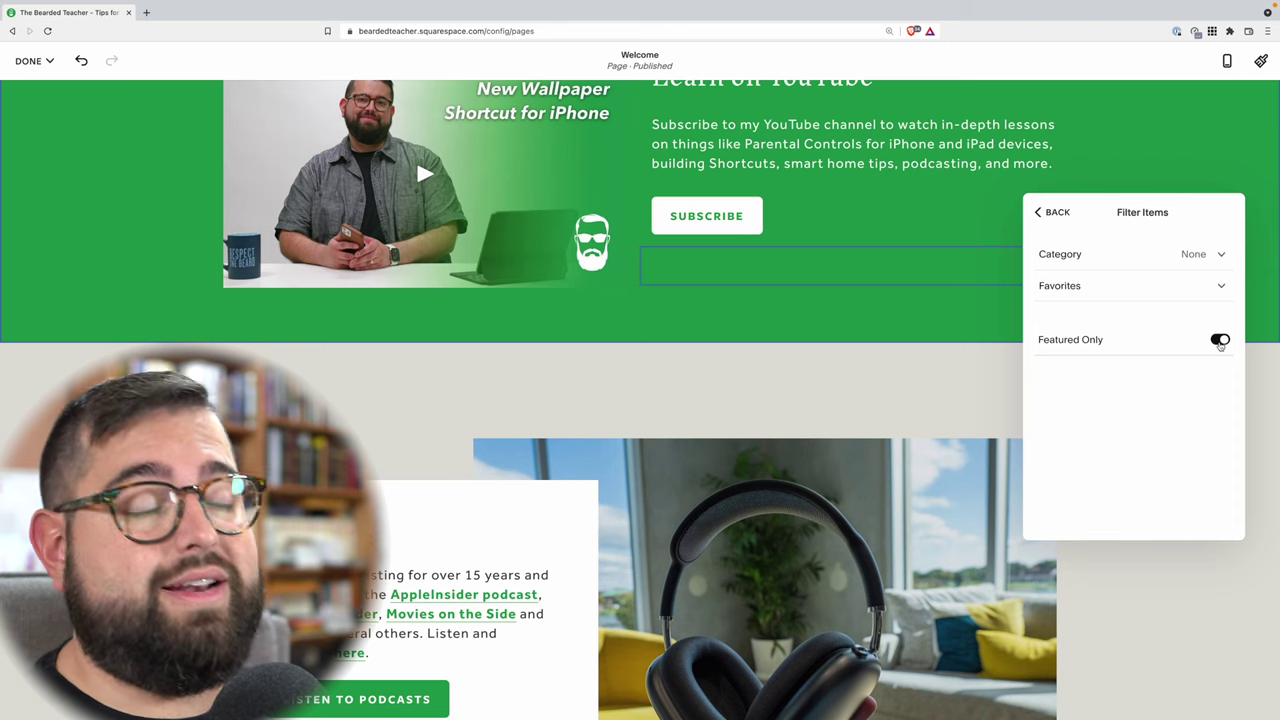
{"action": "left_click", "coordinate": [1220, 341]}
- Keep the Summary block's Favorites tag filter and set its category filter to Downloads
{"action": "left_click", "coordinate": [1200, 286]}
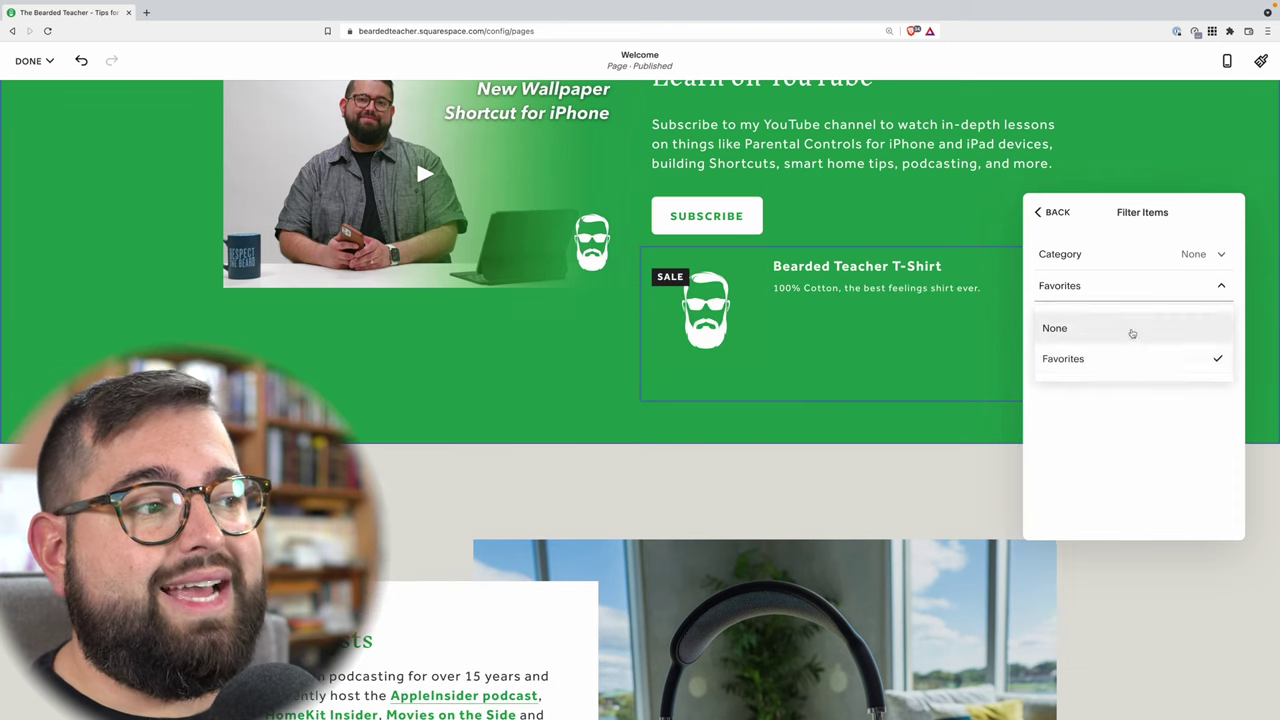
{"action": "left_click", "coordinate": [1134, 287]}
{"action": "left_click", "coordinate": [1174, 254]}
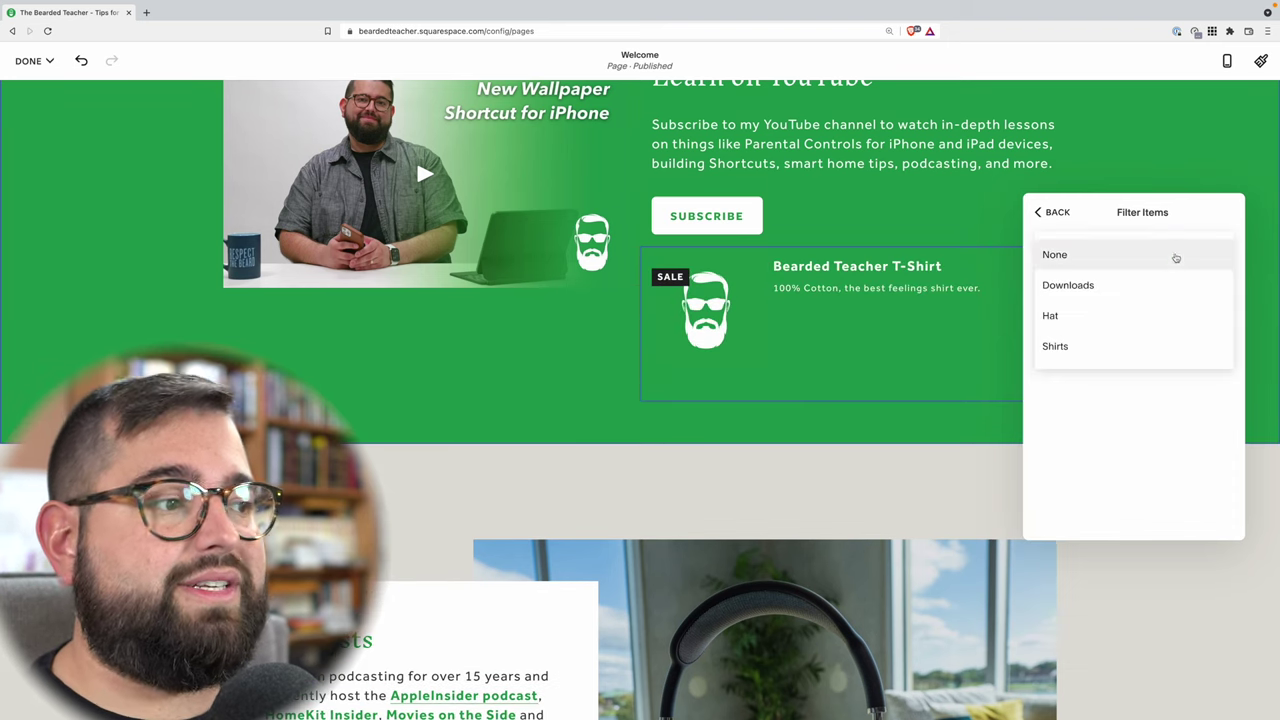
{"action": "left_click", "coordinate": [1169, 280]}
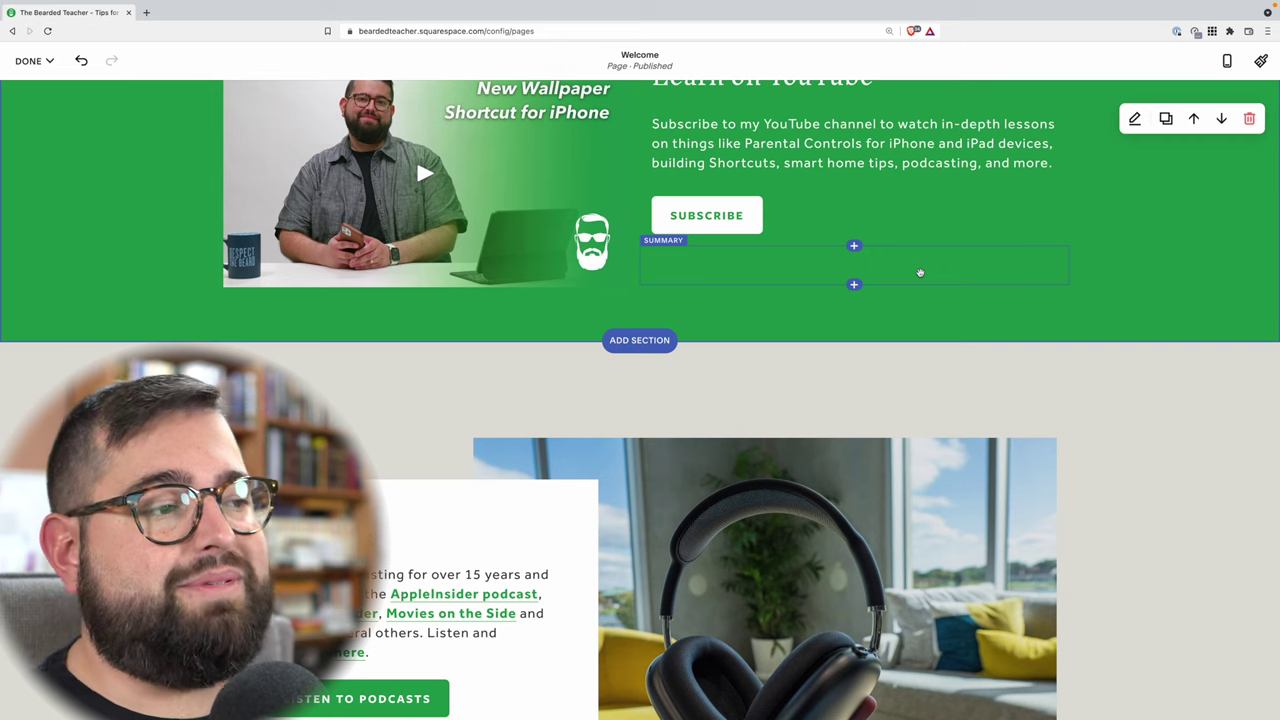
- Remove the Summary block from the Home page and leave the page editor
{"action": "left_click", "coordinate": [920, 272]}
{"action": "left_click", "coordinate": [744, 223]}
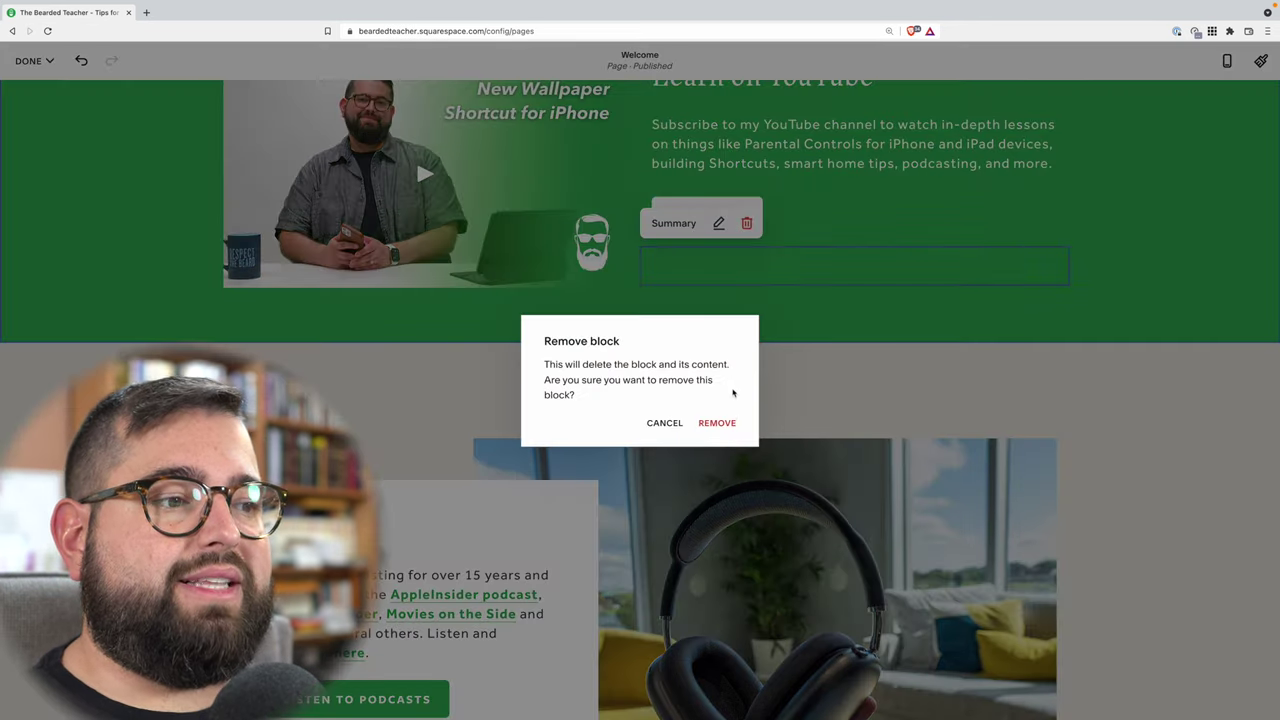
{"action": "left_click", "coordinate": [714, 423]}
{"action": "left_click", "coordinate": [34, 60]}
{"action": "left_click", "coordinate": [35, 90]}
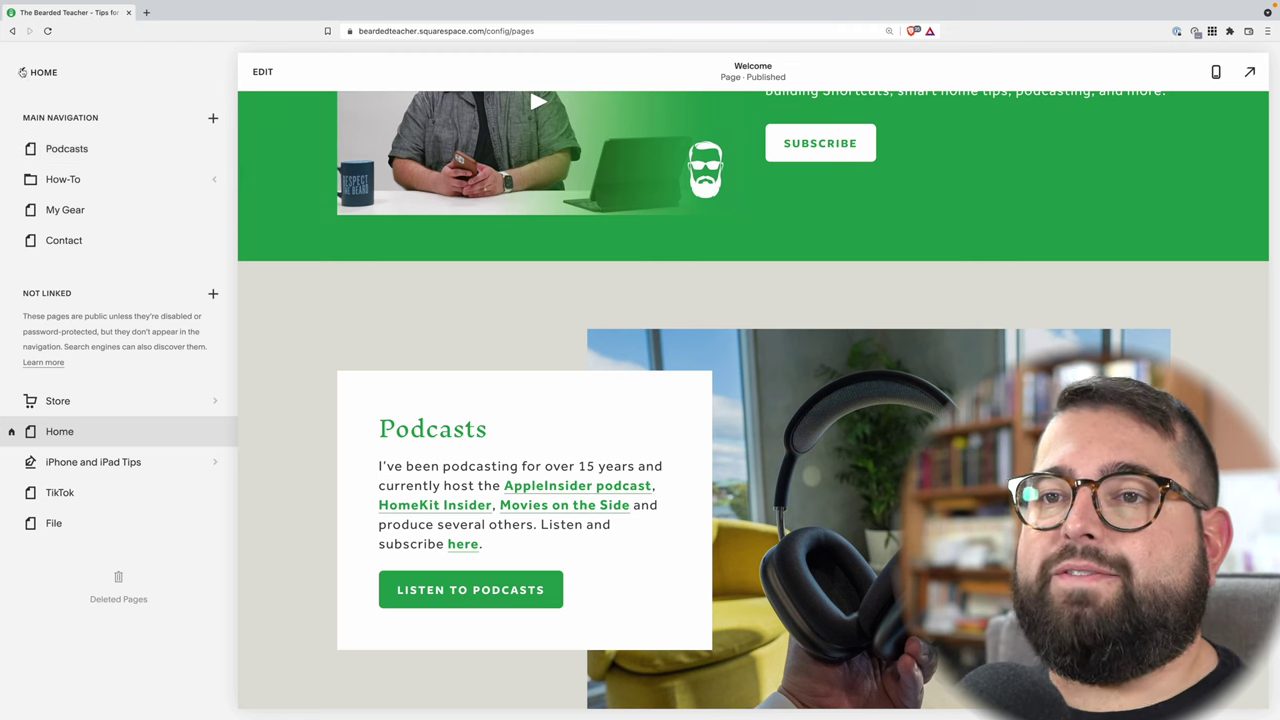
- Open the site's Commerce overview, and load stripe.com in a new browser tab
{"action": "left_click", "coordinate": [36, 74]}
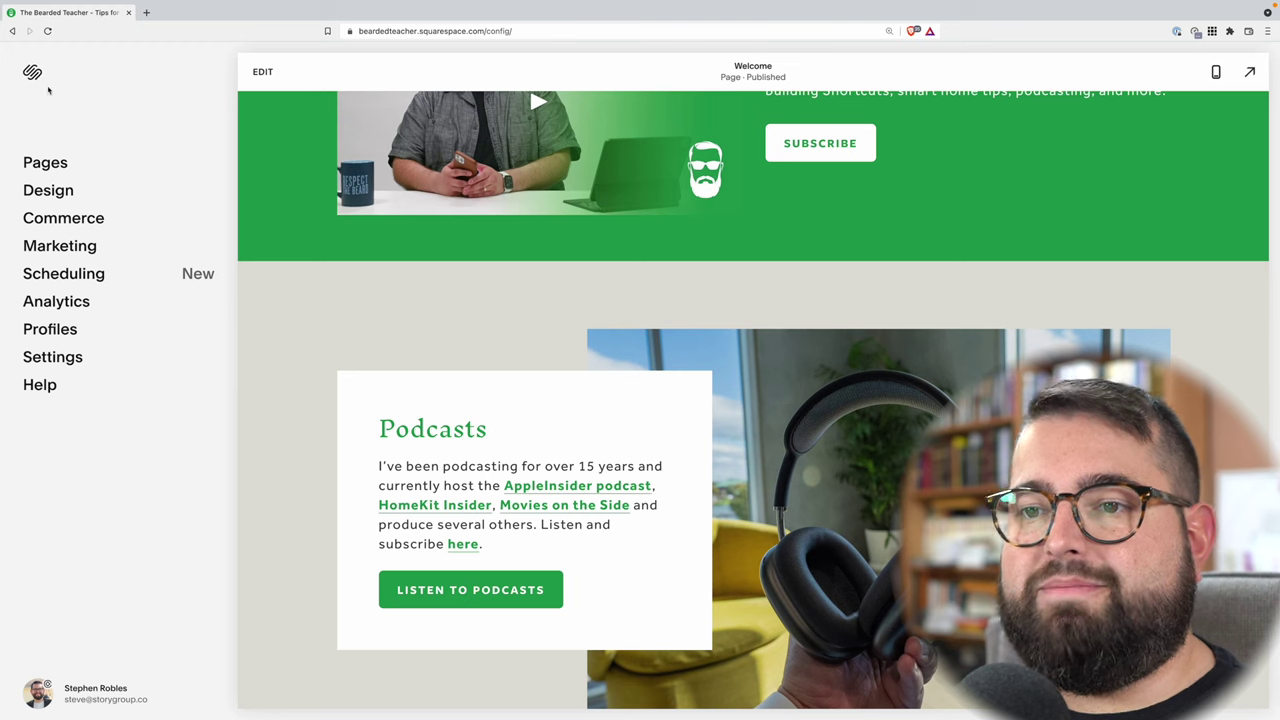
{"action": "left_click", "coordinate": [80, 222]}
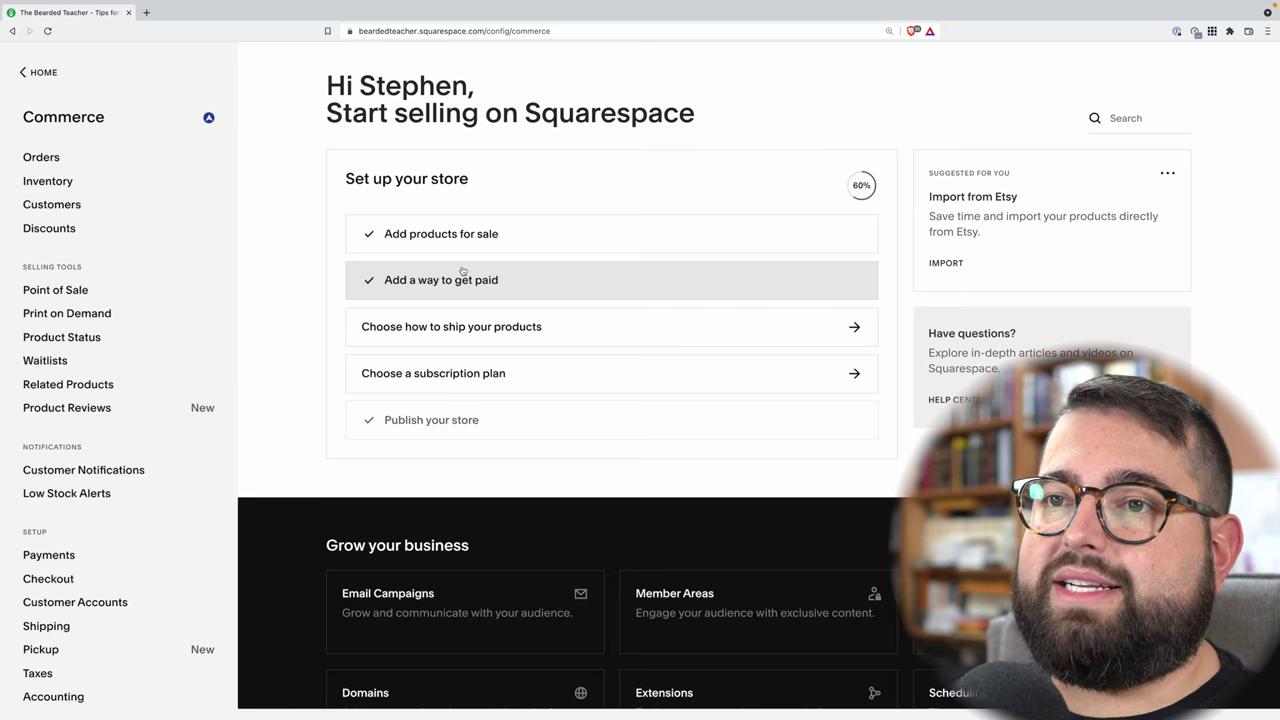
{"action": "left_click", "coordinate": [152, 42]}
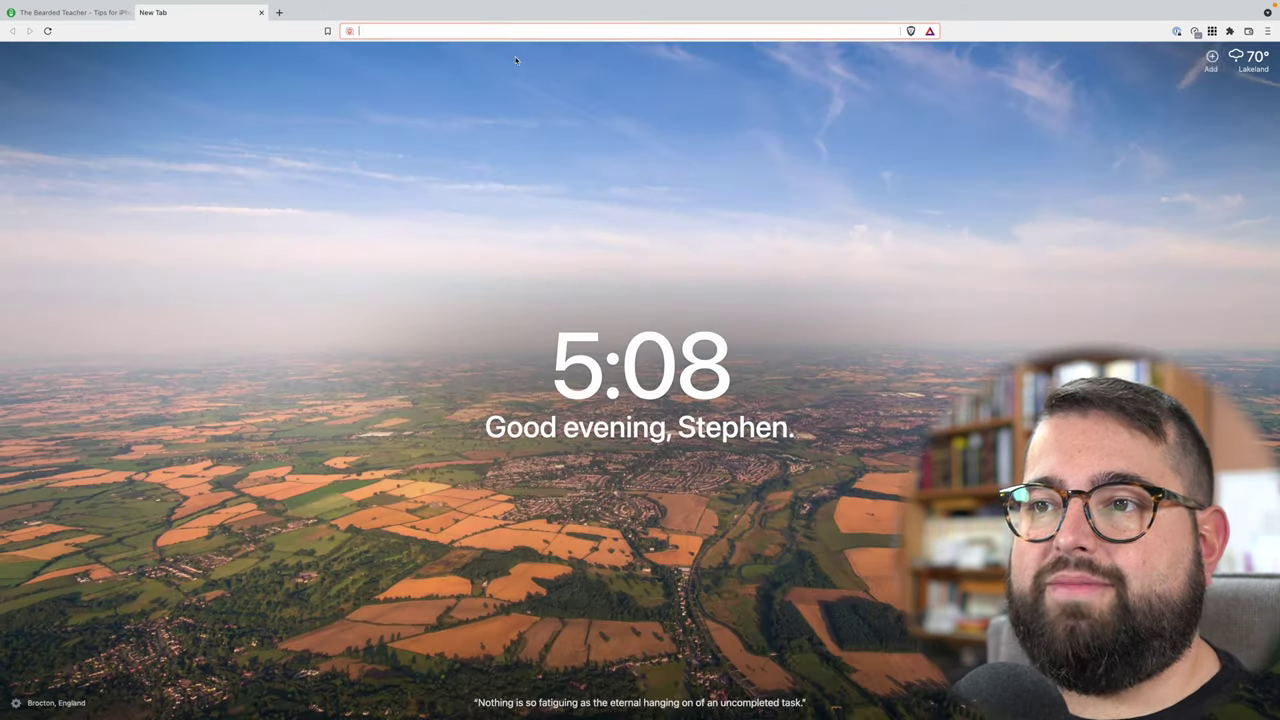
{"action": "type", "text": "stripe.com"}
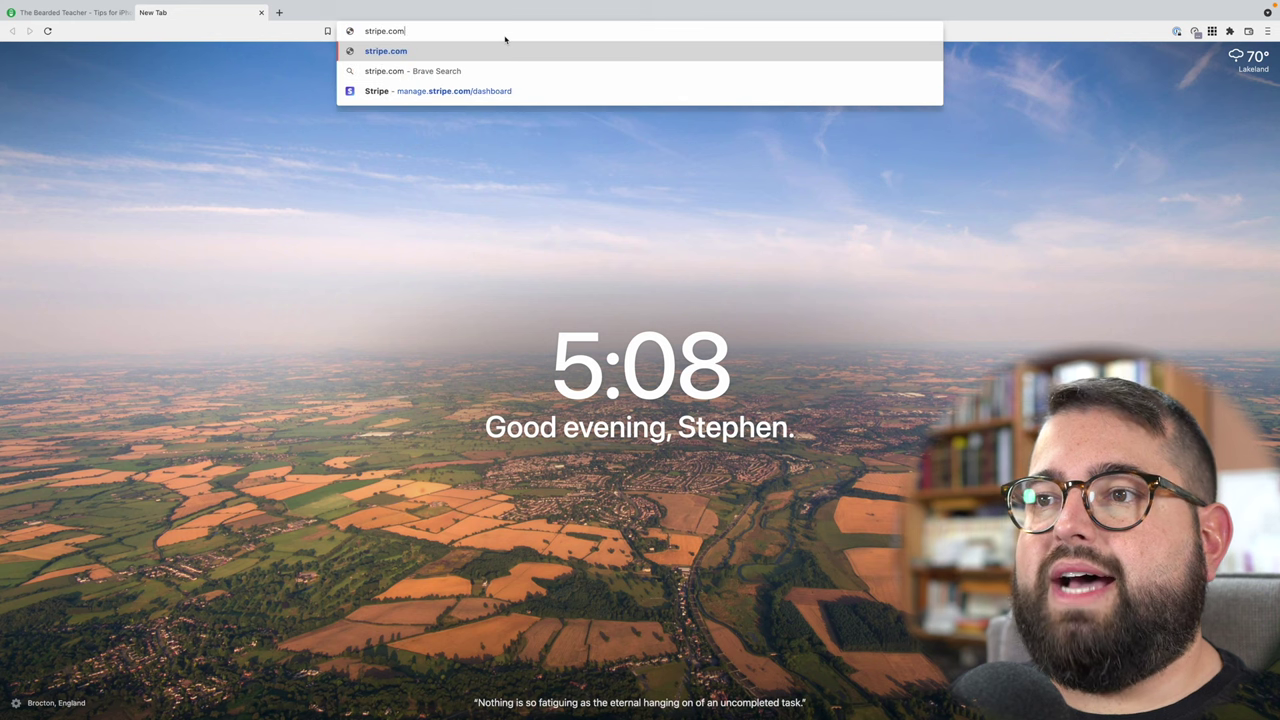
{"action": "key", "text": "Return"}
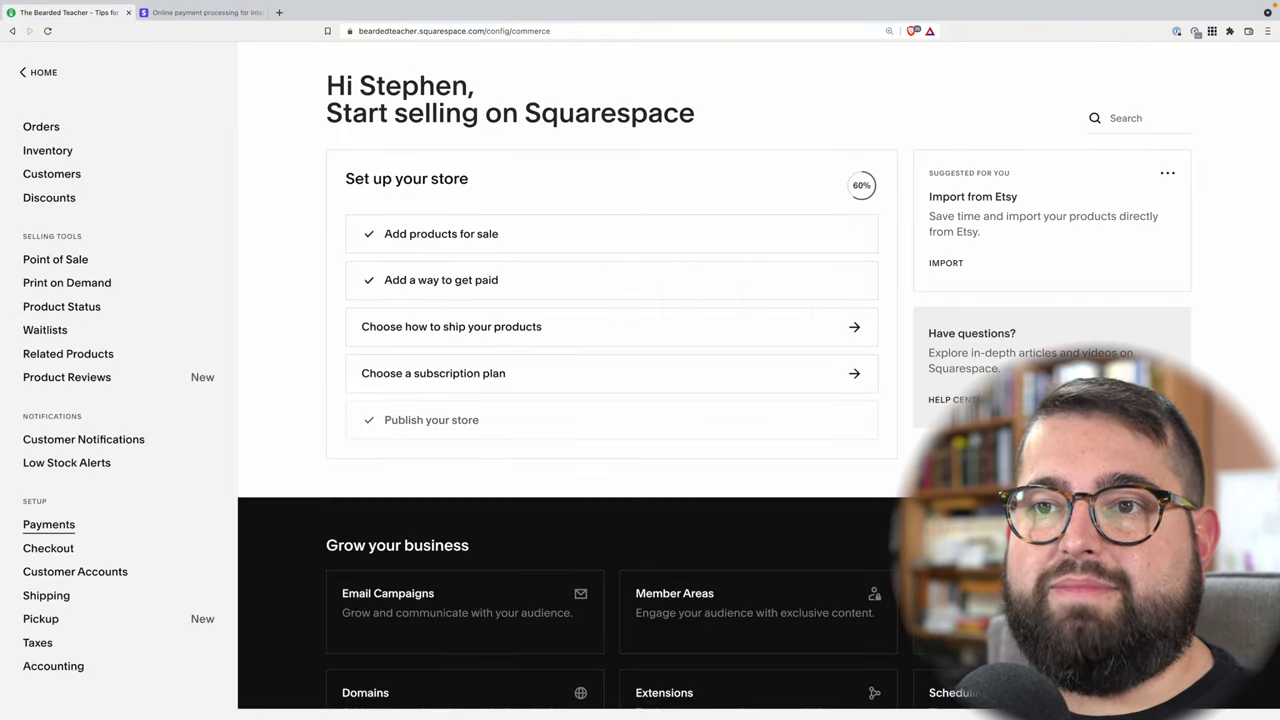
- Review the store's payment processor settings and its shipping settings, returning to the Commerce overview
{"action": "left_click", "coordinate": [59, 527]}
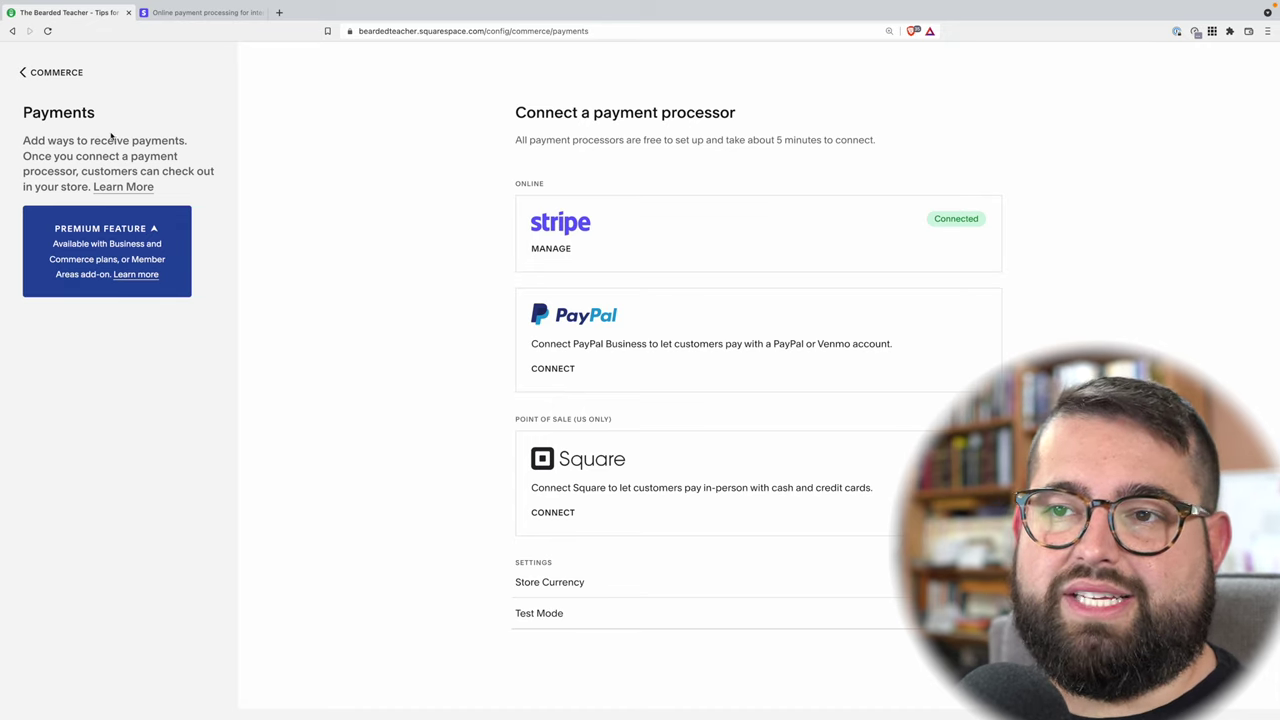
{"action": "left_click", "coordinate": [32, 76]}
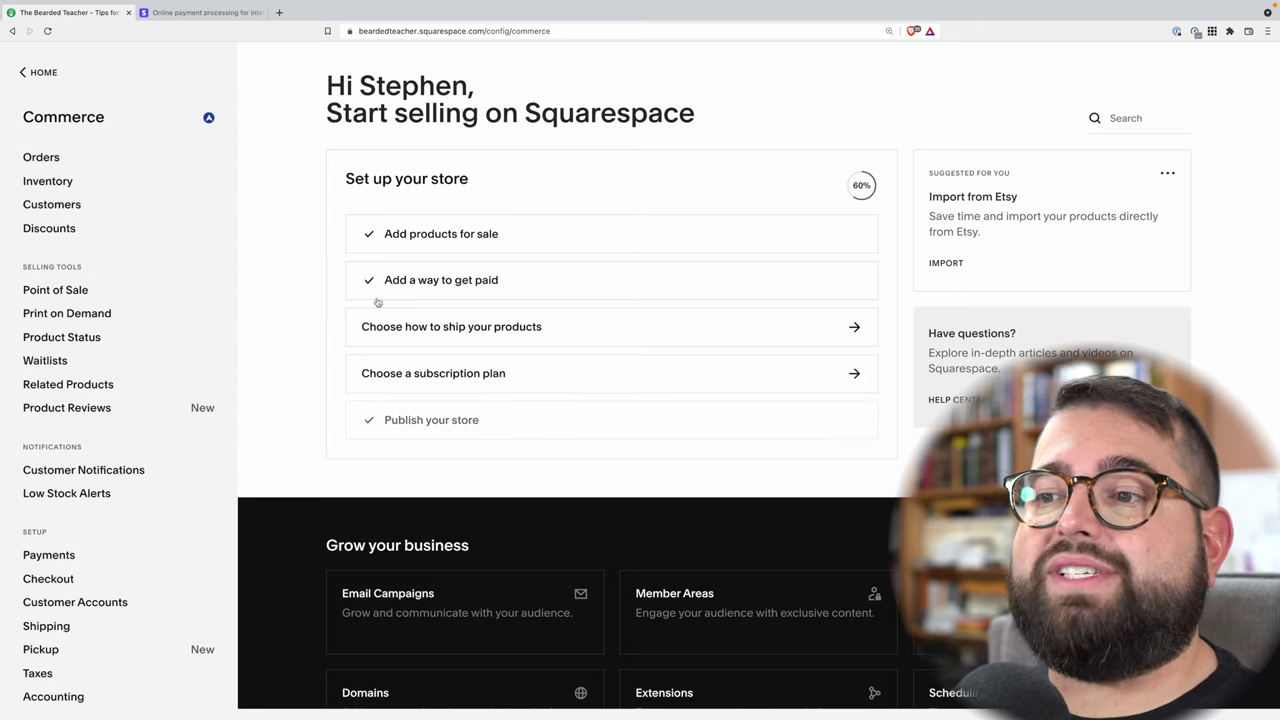
{"action": "left_click", "coordinate": [587, 330]}
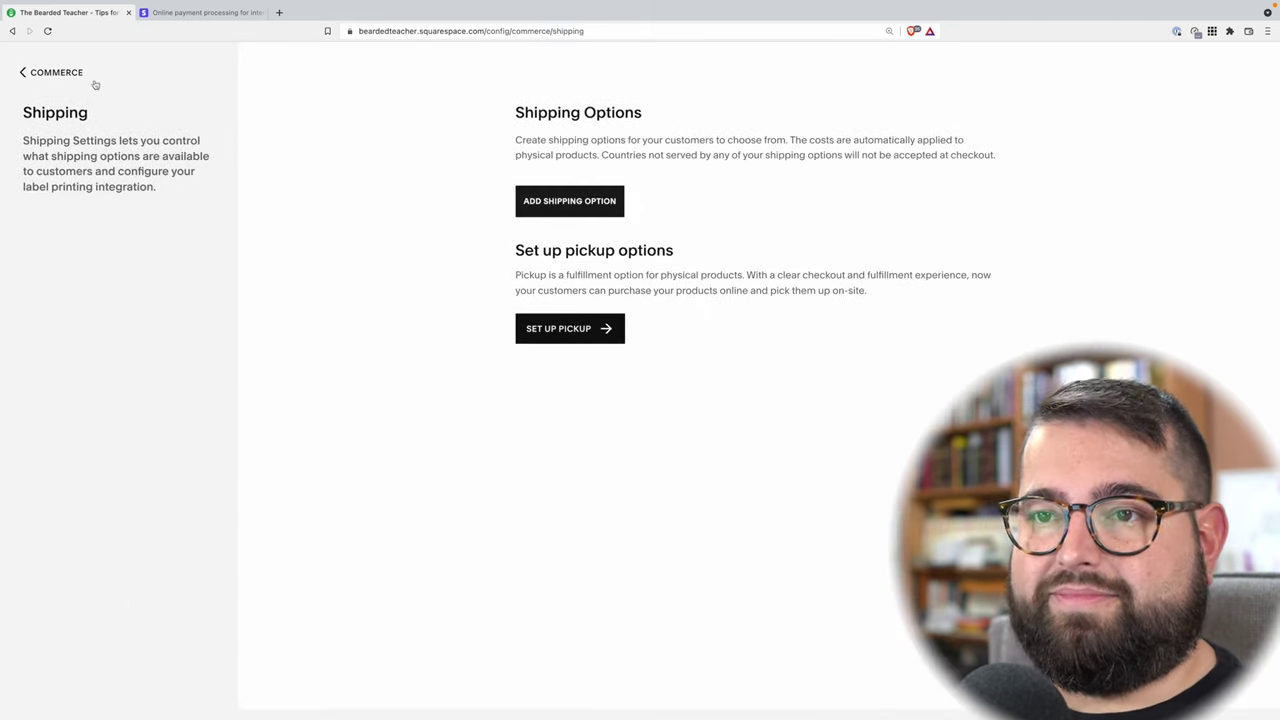
{"action": "left_click", "coordinate": [57, 74]}
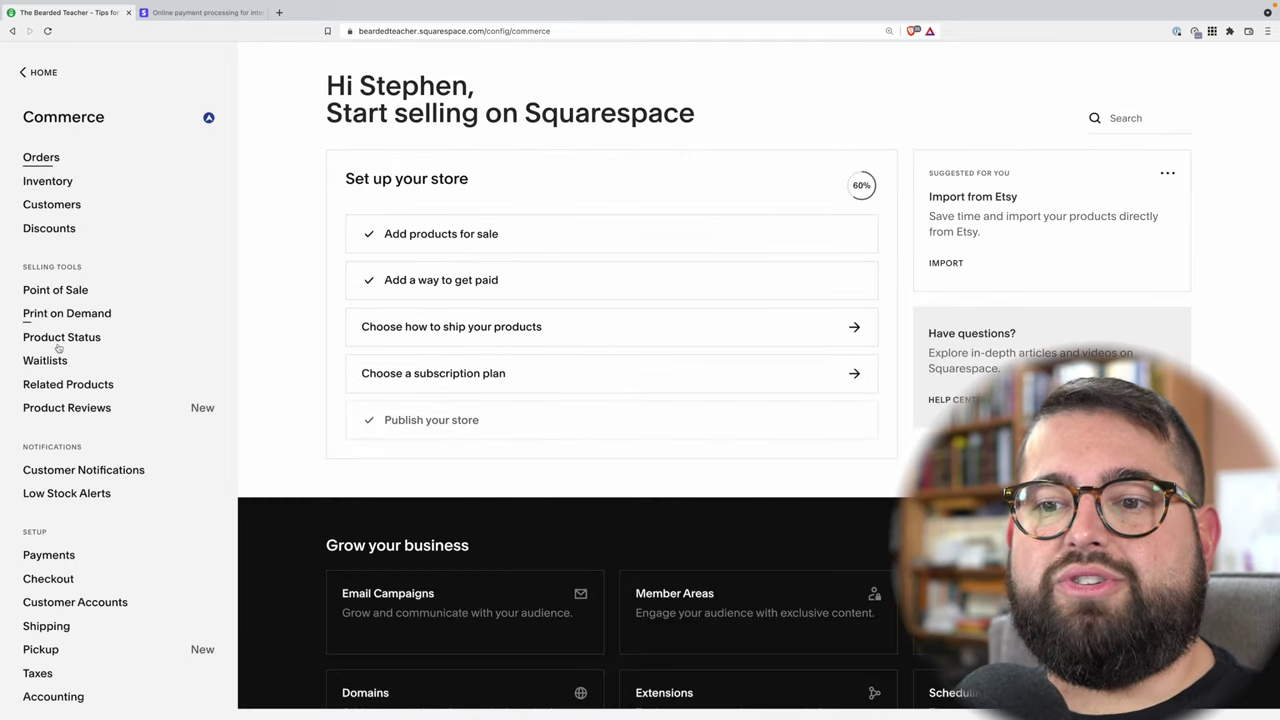
- Add a Flat Rate shipping option to the store and name it USPS
{"action": "scroll", "coordinate": [70, 455], "scroll_direction": "down", "scroll_amount": 1}
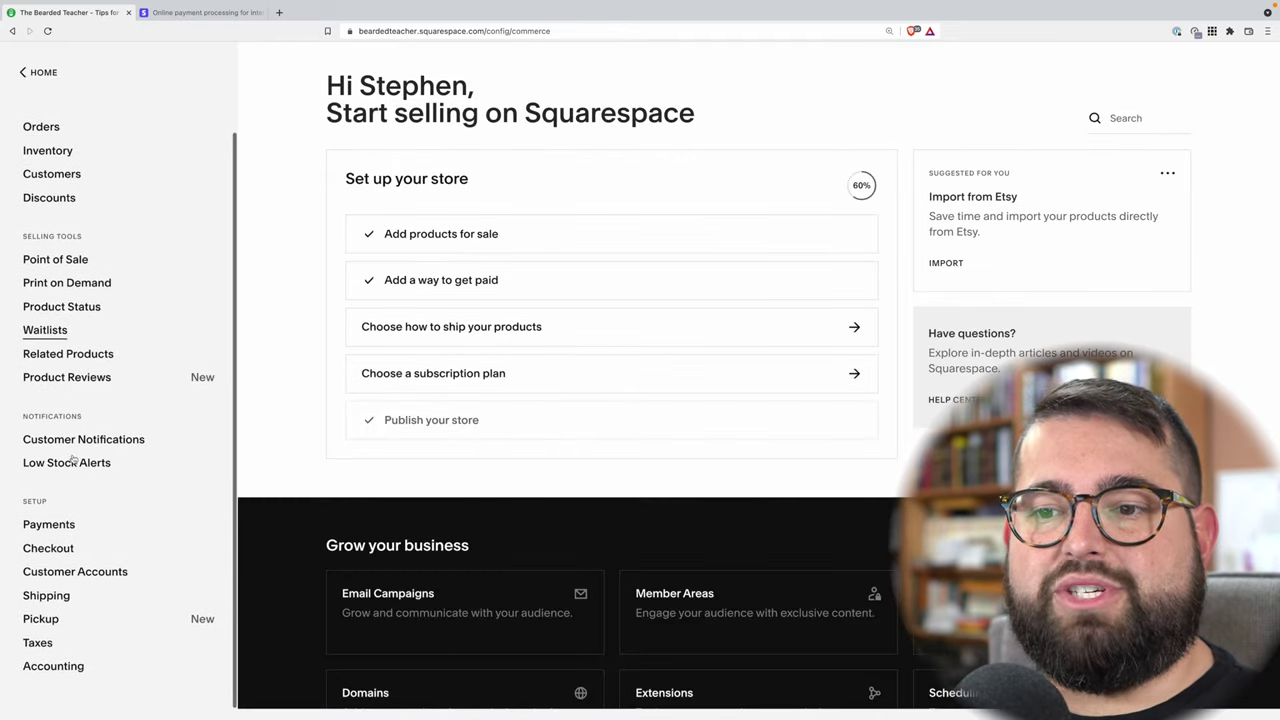
{"action": "left_click", "coordinate": [47, 596]}
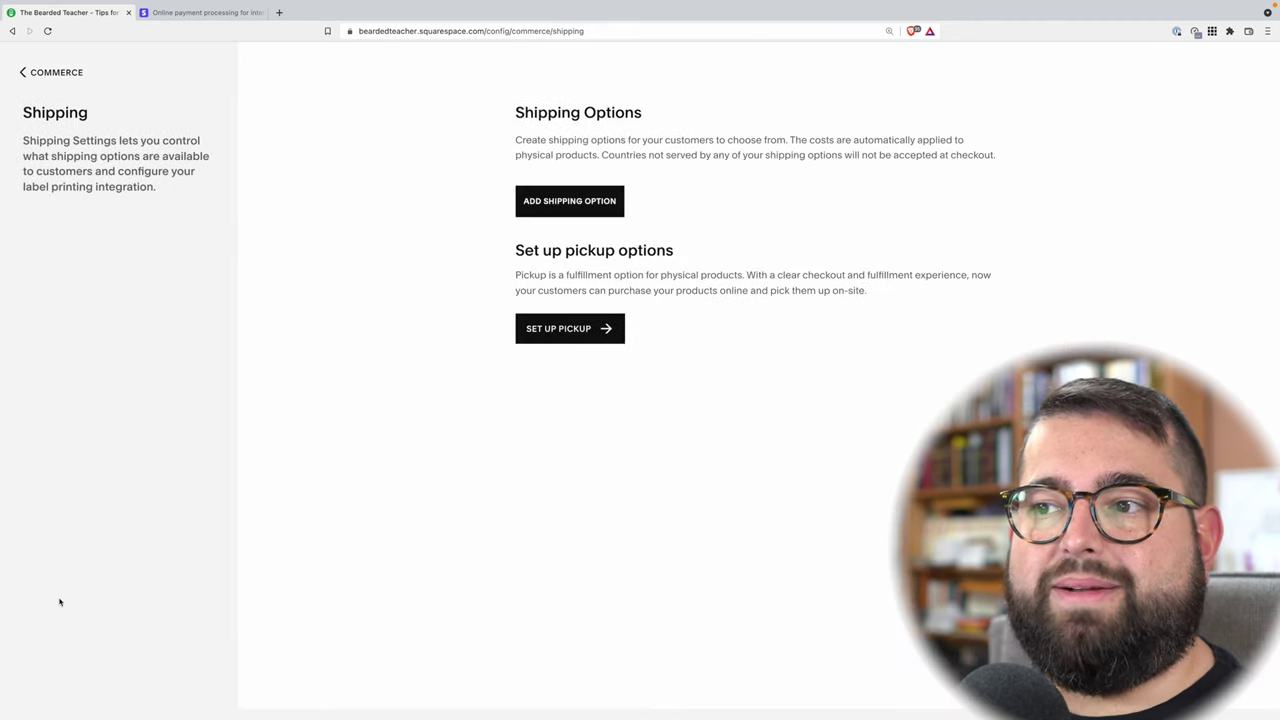
{"action": "left_click", "coordinate": [597, 208]}
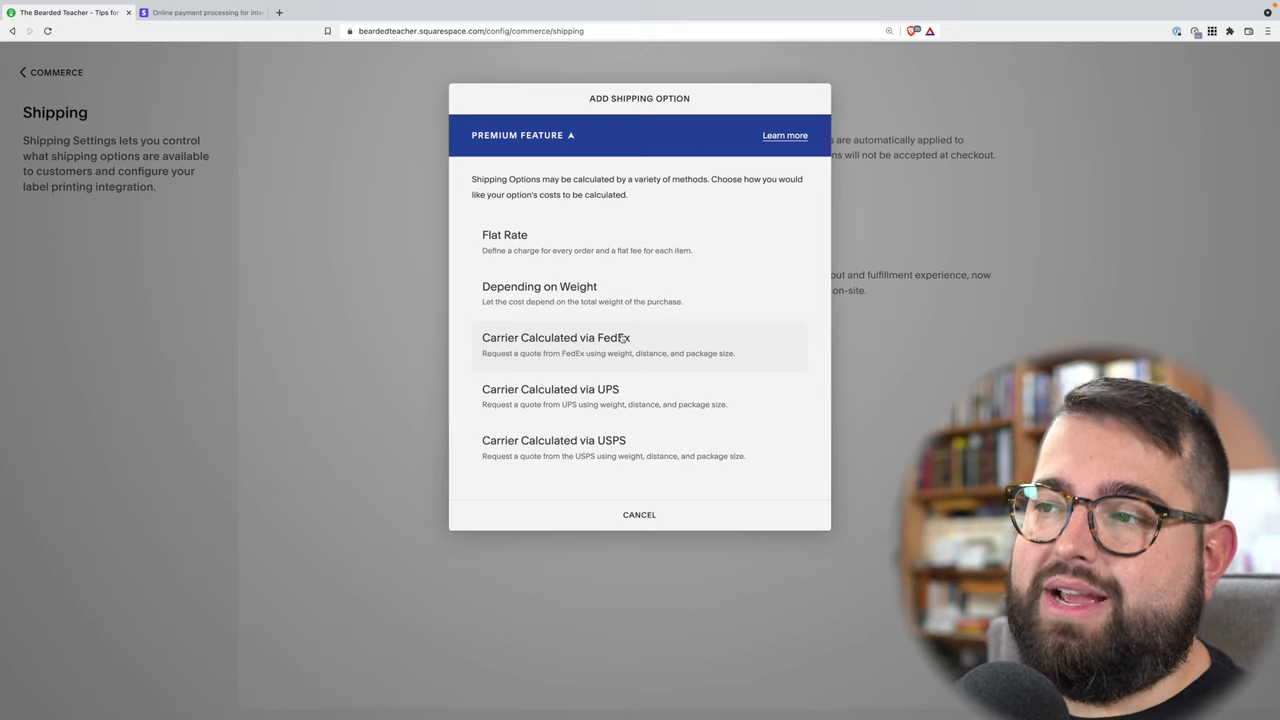
{"action": "left_click", "coordinate": [583, 242]}
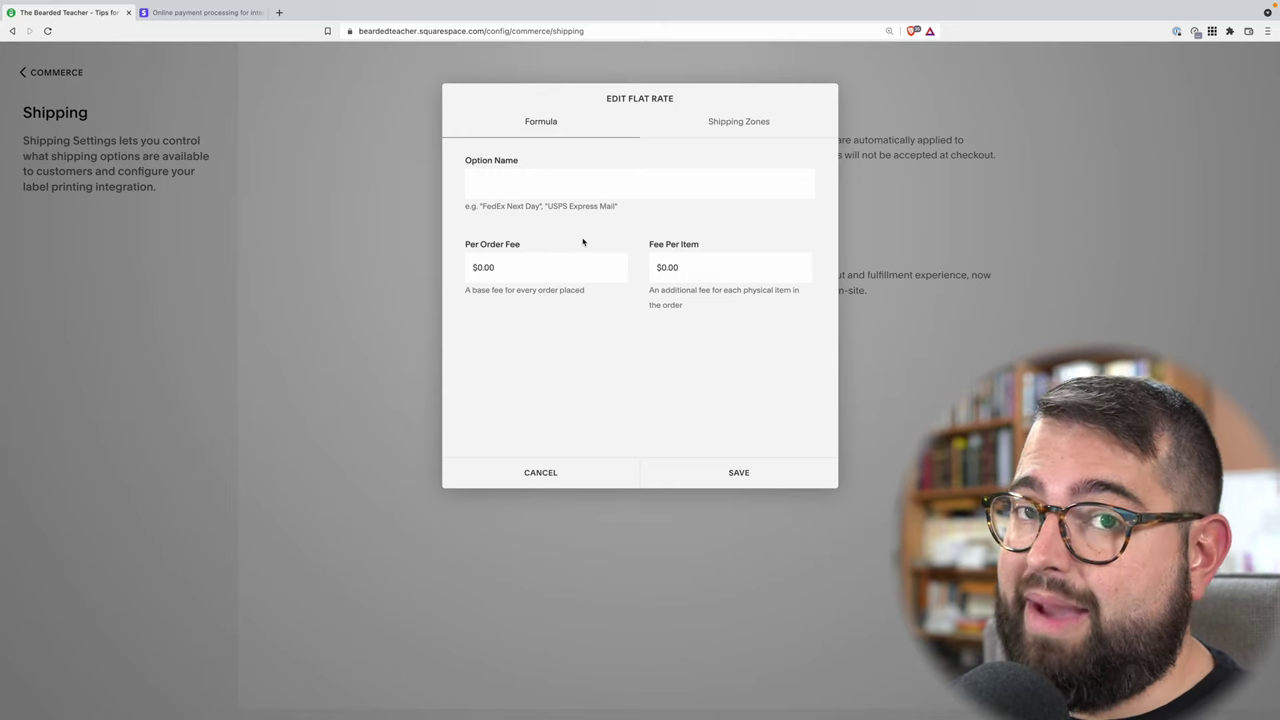
{"action": "left_click", "coordinate": [532, 178]}
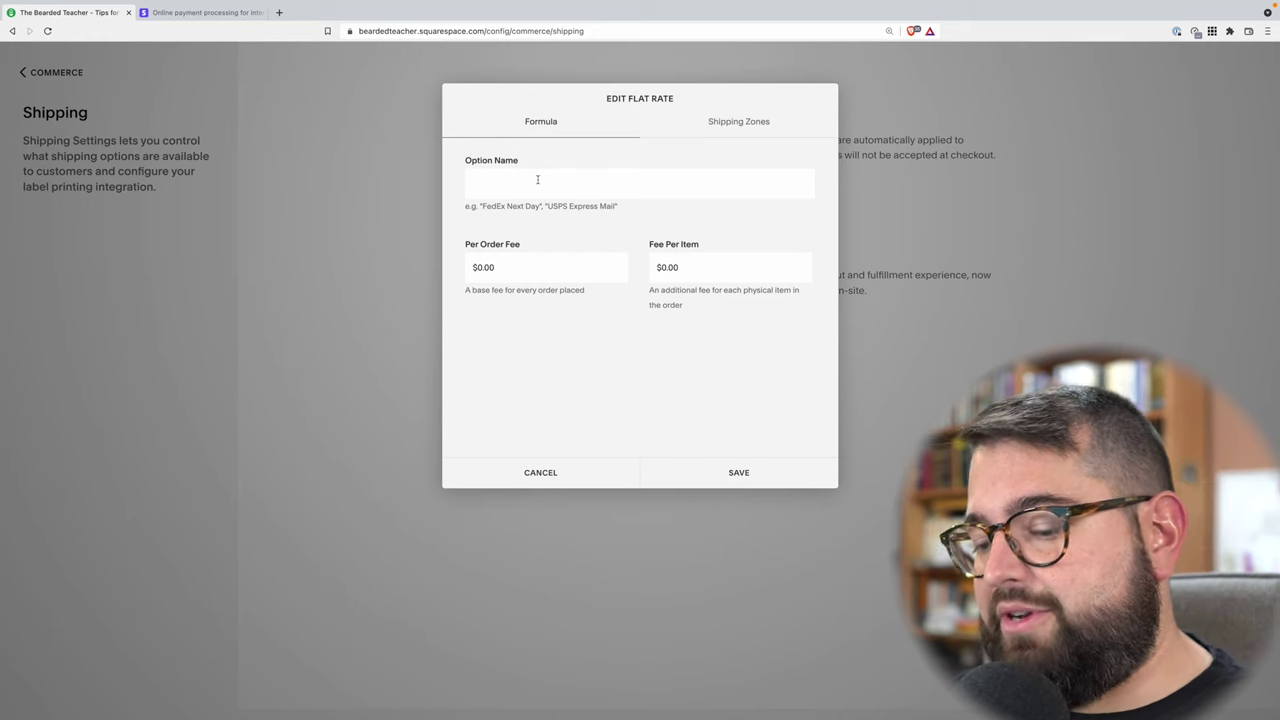
{"action": "type", "text": "USPS"}
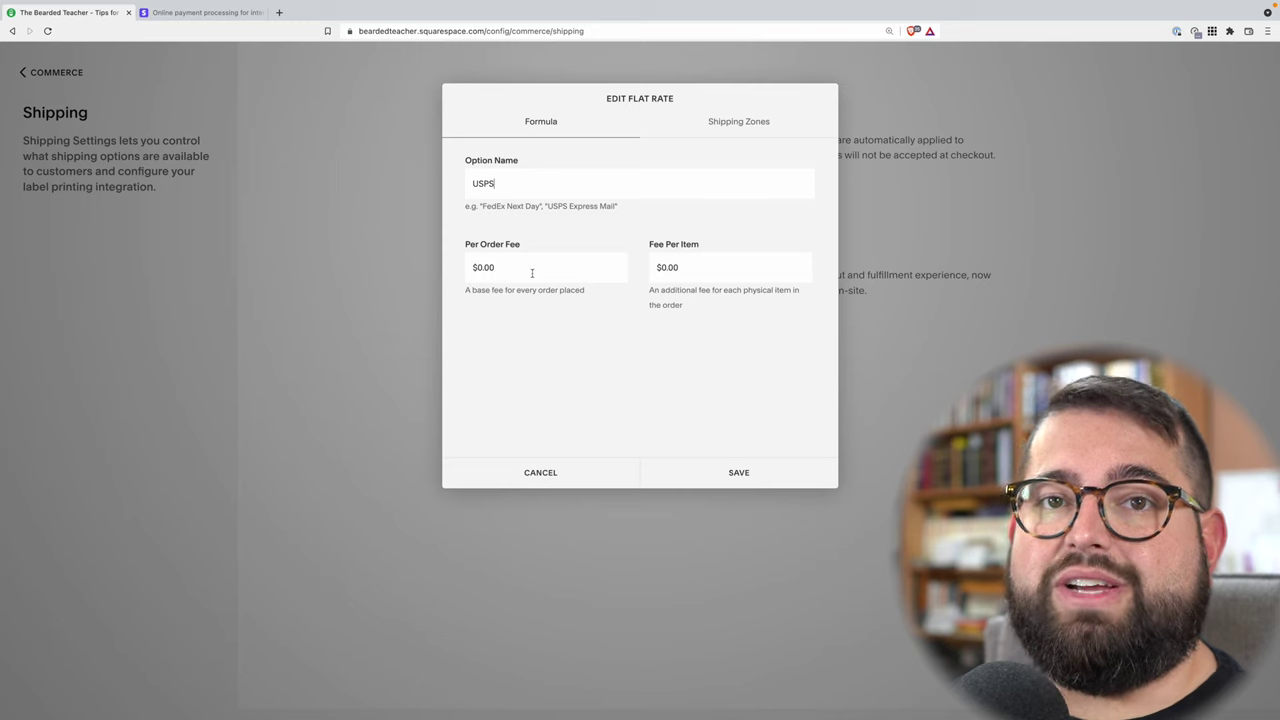
- Try a $3.00 fee per item for the USPS flat rate
{"action": "left_click", "coordinate": [678, 268]}
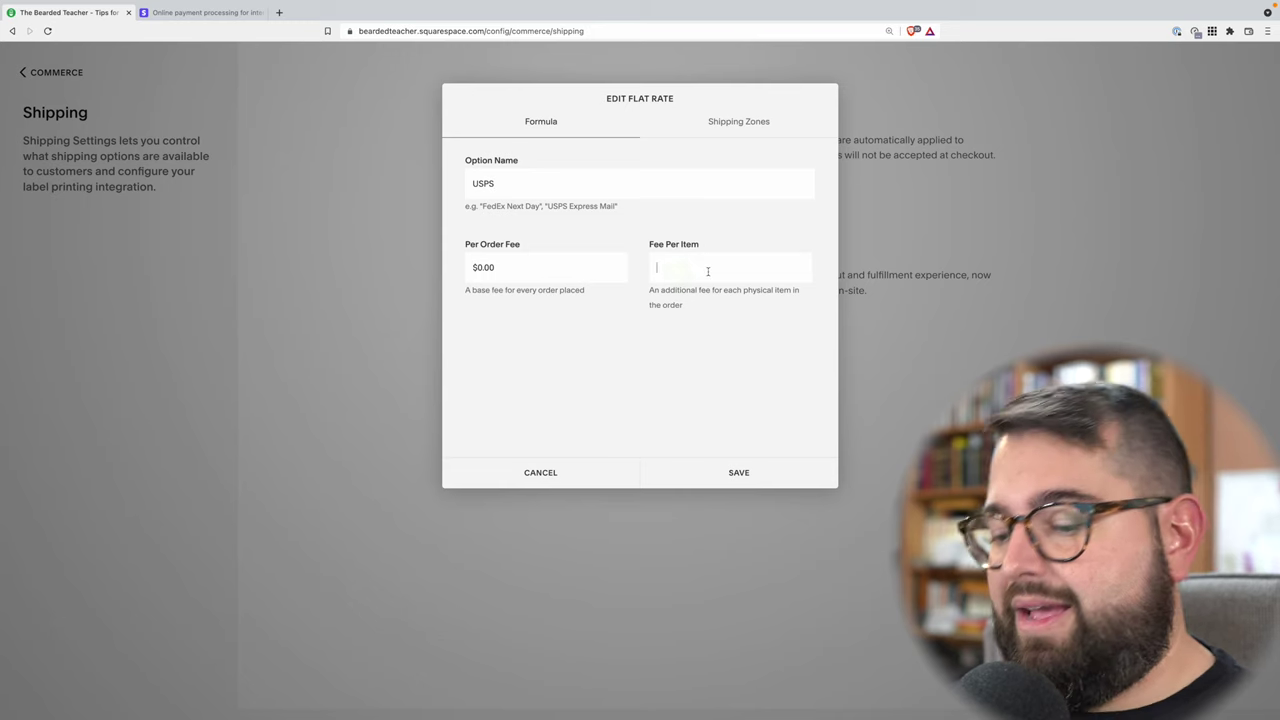
{"action": "type", "text": "3.00"}
{"action": "left_click", "coordinate": [677, 381]}
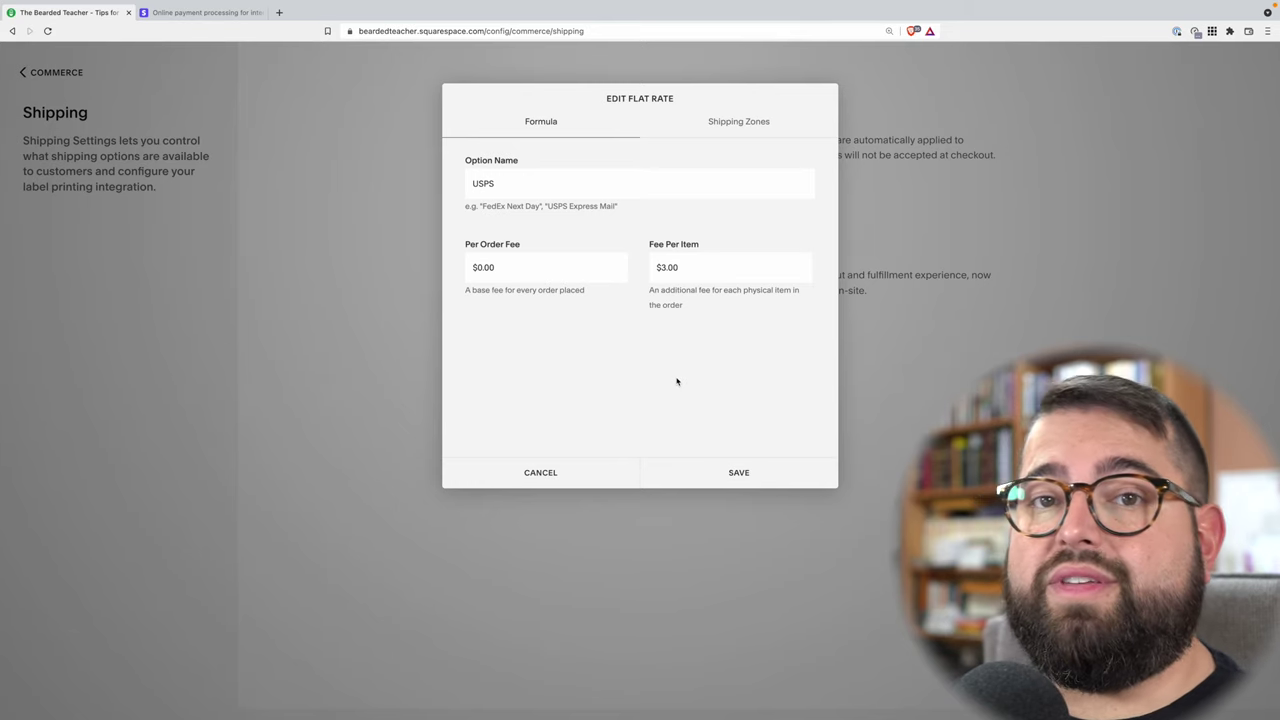
- Set the USPS flat rate's per order fee to $5.00 and its fee per item to $0.00
{"action": "left_click", "coordinate": [548, 277]}
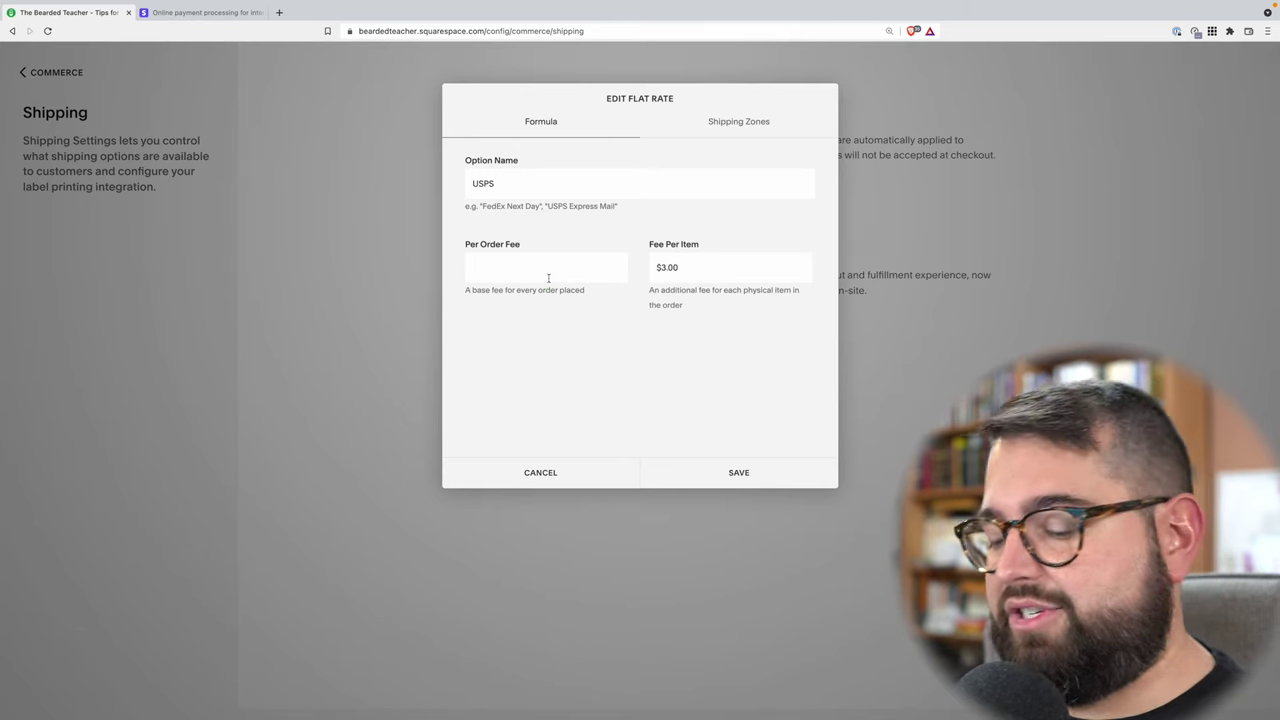
{"action": "type", "text": "5"}
{"action": "left_click", "coordinate": [572, 328]}
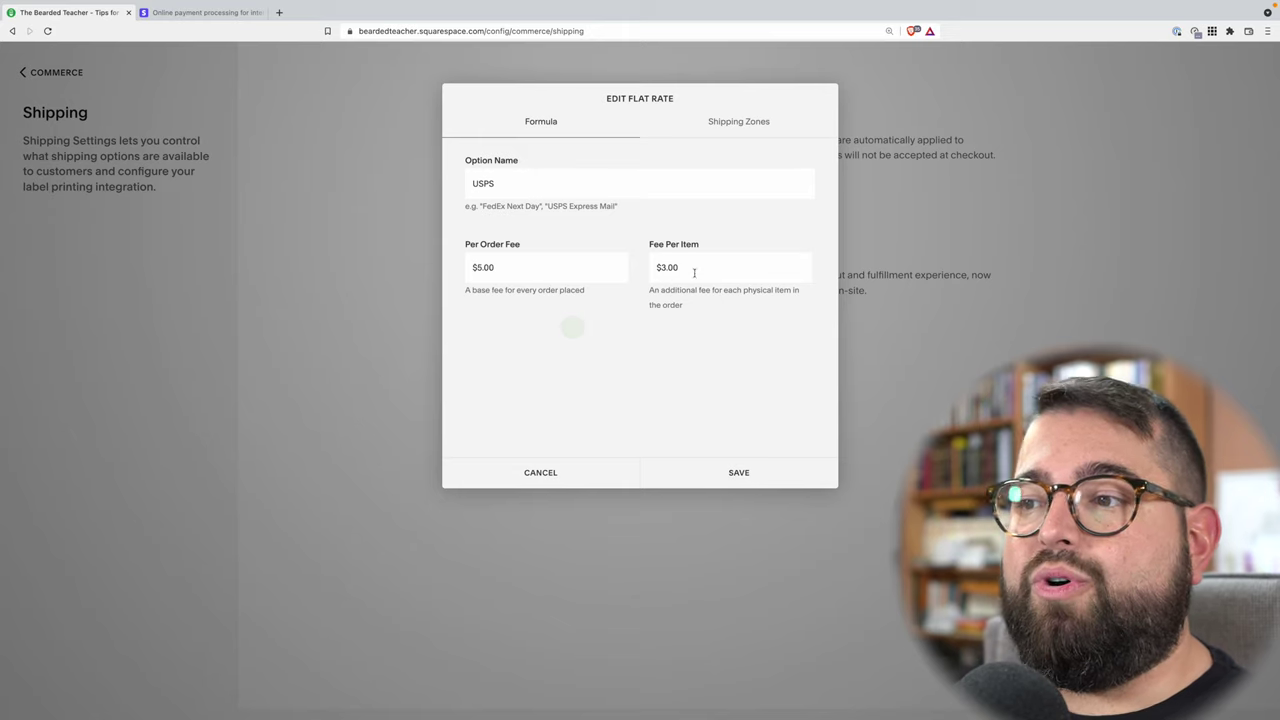
{"action": "left_click", "coordinate": [694, 272]}
{"action": "type", "text": "0"}
{"action": "left_click", "coordinate": [711, 384]}
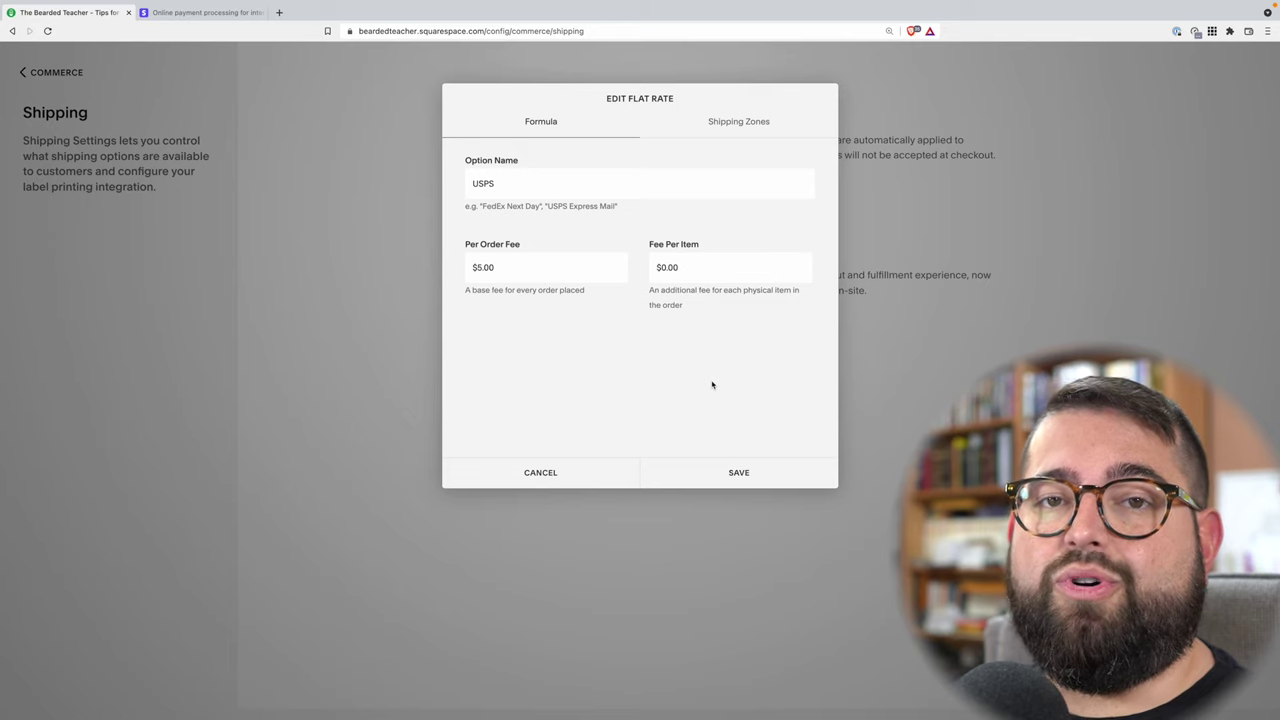
- Add United States as a shipping zone for the USPS flat rate
{"action": "left_click", "coordinate": [728, 124]}
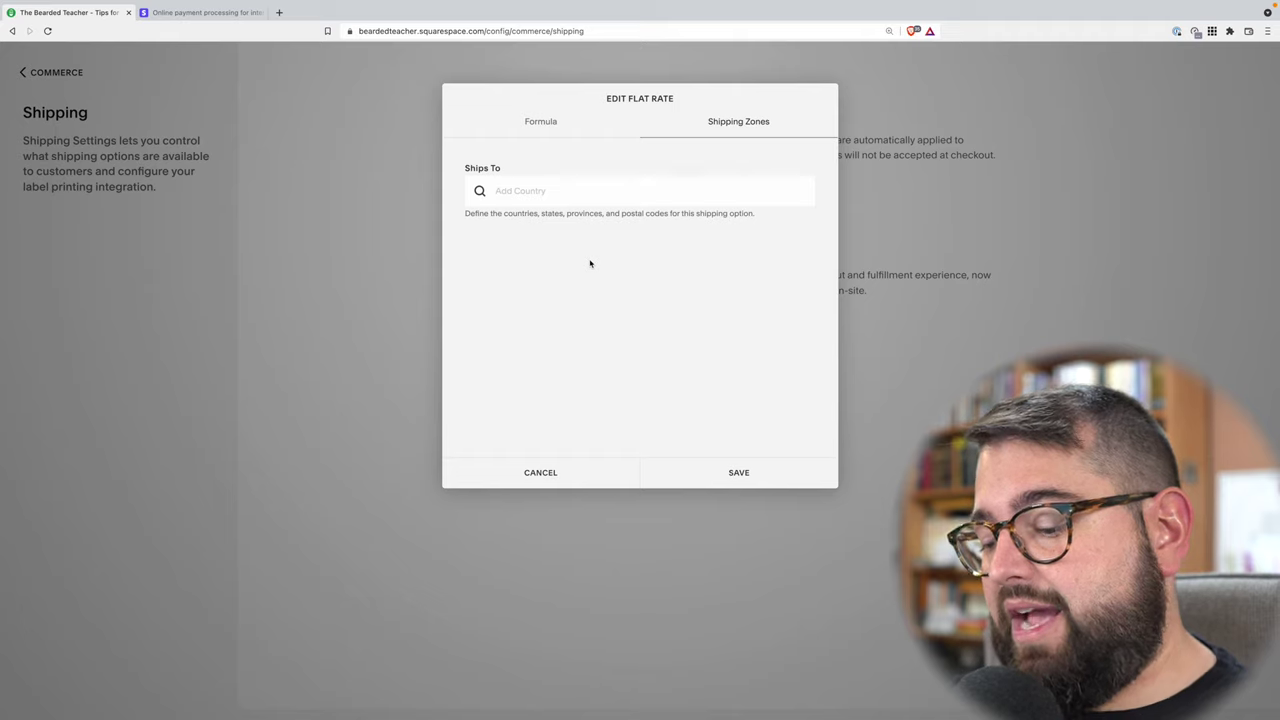
{"action": "left_click", "coordinate": [554, 188]}
{"action": "type", "text": "united"}
{"action": "left_click", "coordinate": [557, 291]}
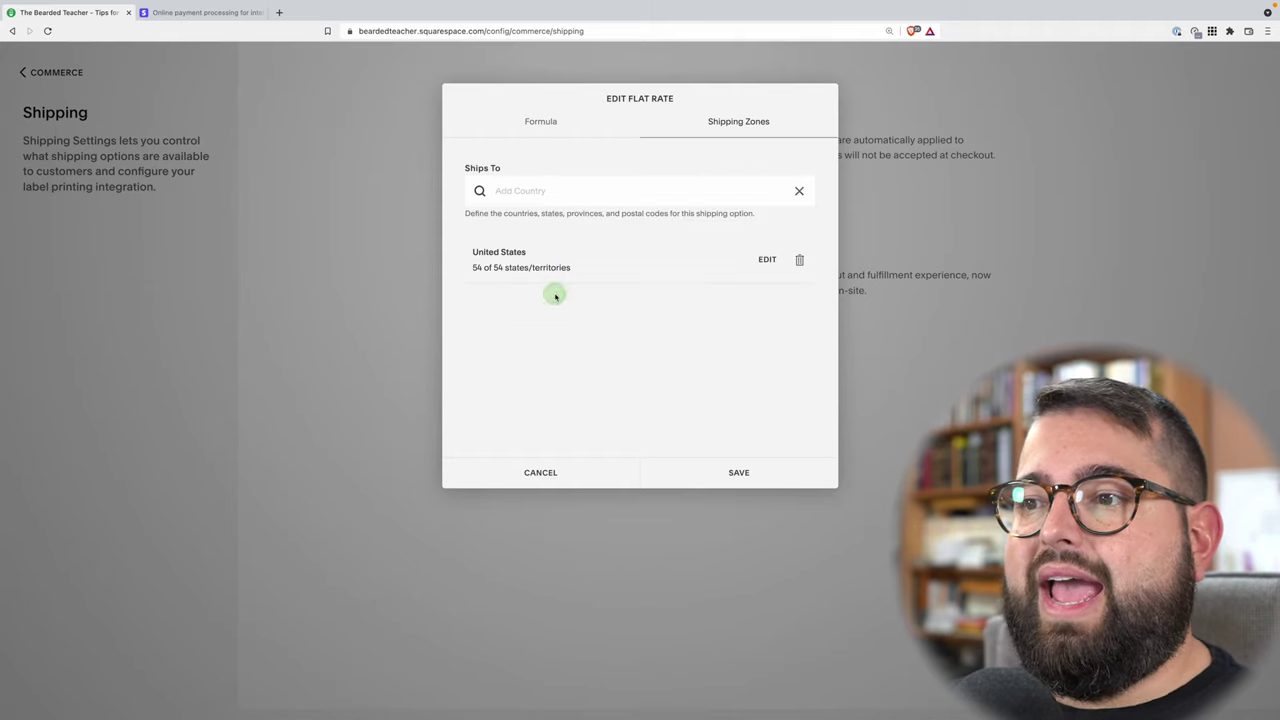
- Exclude Alaska and Hawaii from the flat rate's United States shipping zone and save the shipping option
{"action": "left_click", "coordinate": [763, 261]}
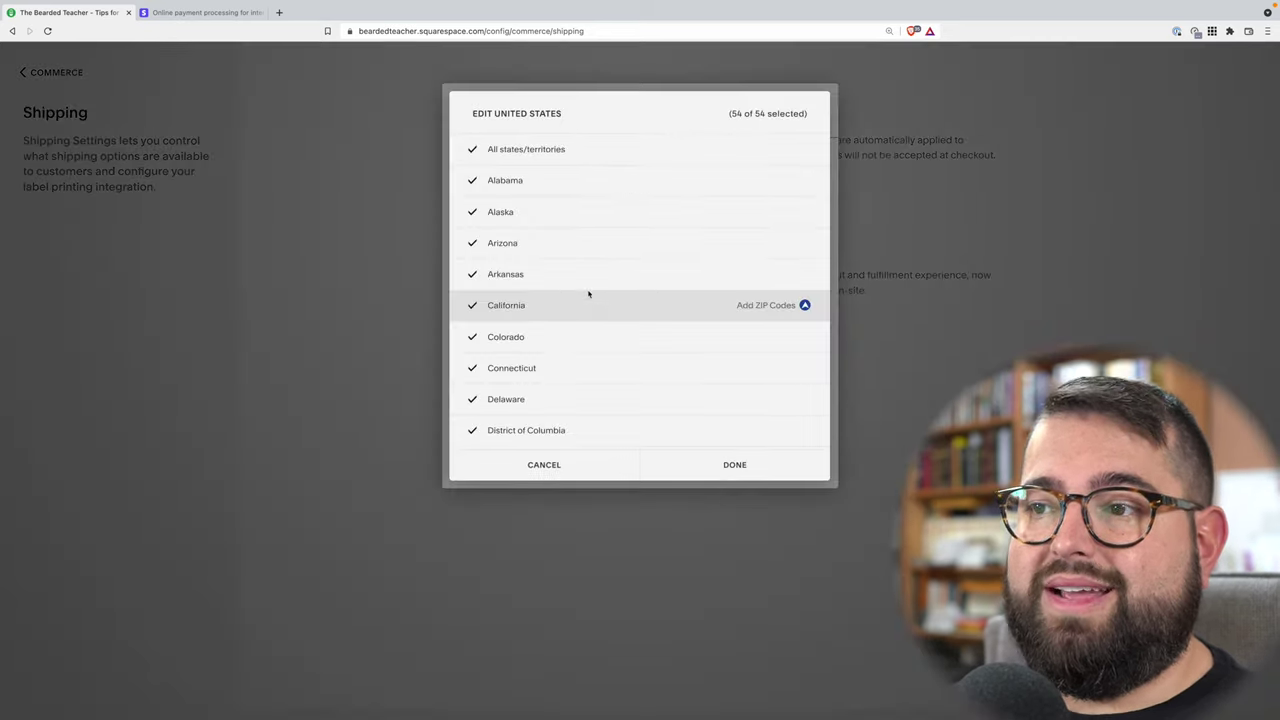
{"action": "left_click", "coordinate": [472, 212]}
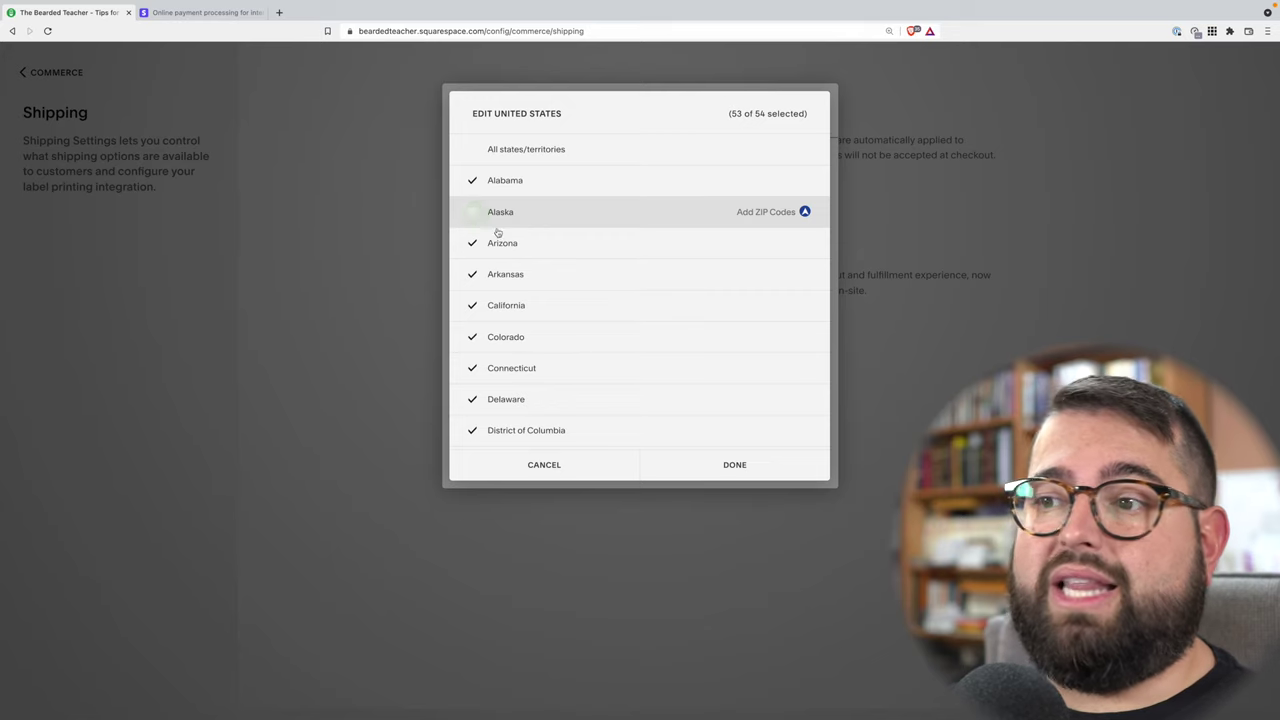
{"action": "scroll", "coordinate": [520, 260], "scroll_direction": "down", "scroll_amount": 2}
{"action": "left_click", "coordinate": [468, 355]}
{"action": "scroll", "coordinate": [676, 248], "scroll_direction": "up", "scroll_amount": 3}
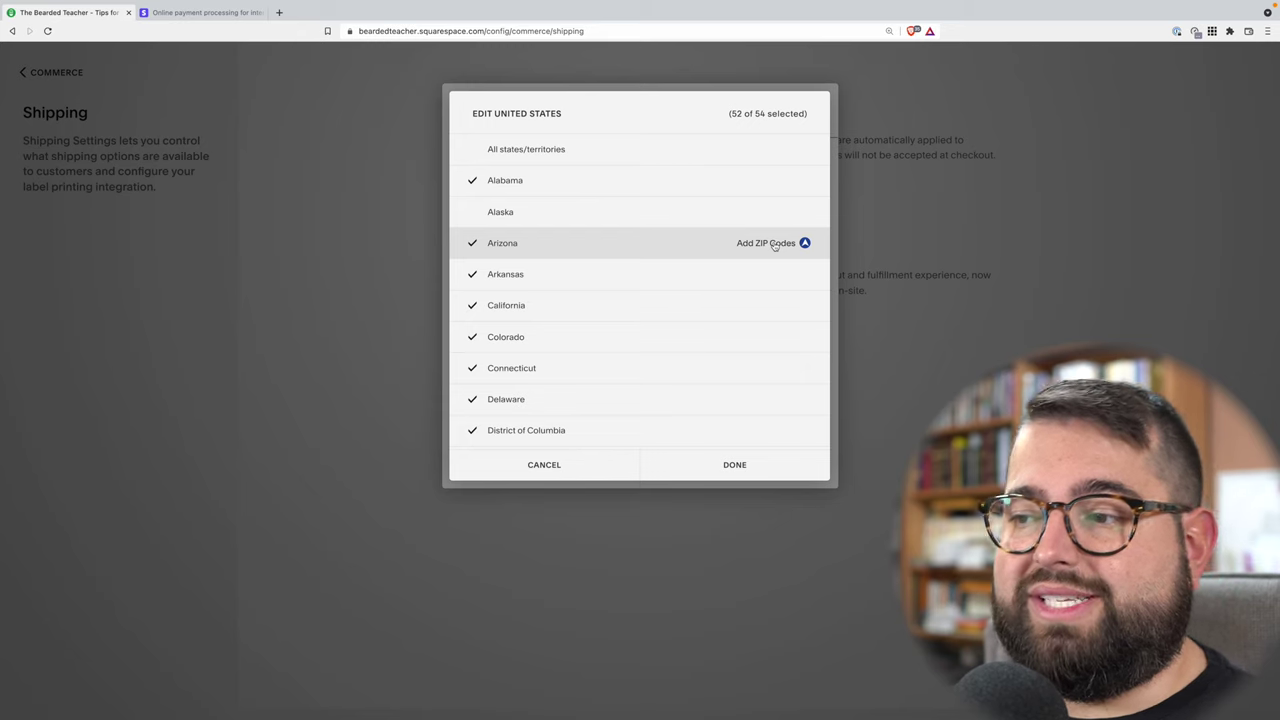
{"action": "left_click", "coordinate": [789, 474]}
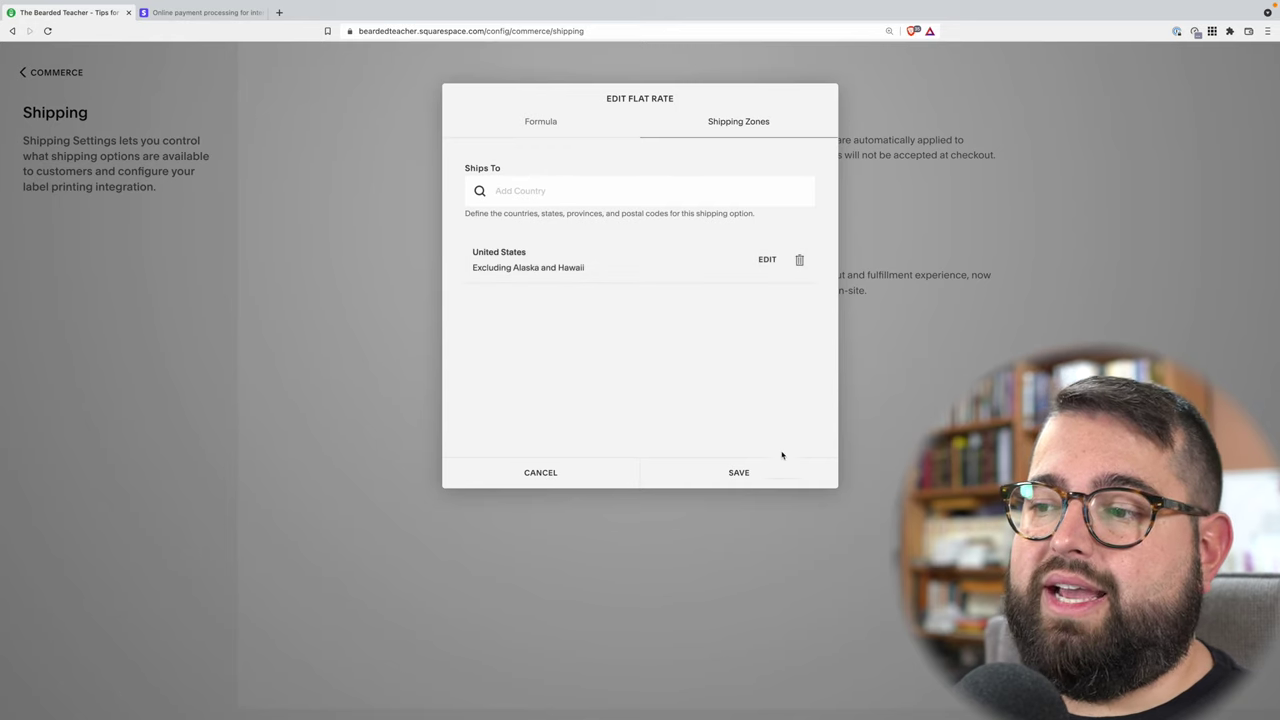
{"action": "left_click", "coordinate": [763, 470]}
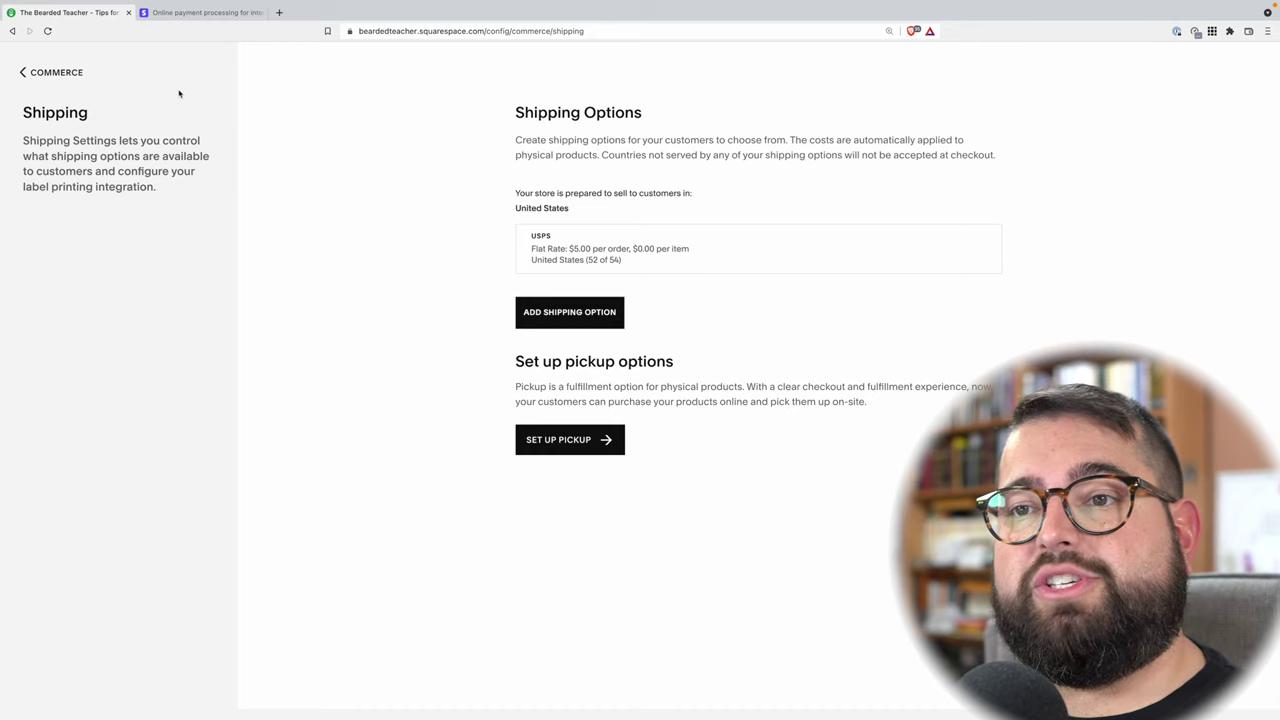
- From the shipping settings, open a new local pickup option, examine its name and information fields, and leave without saving
{"action": "left_click", "coordinate": [58, 74]}
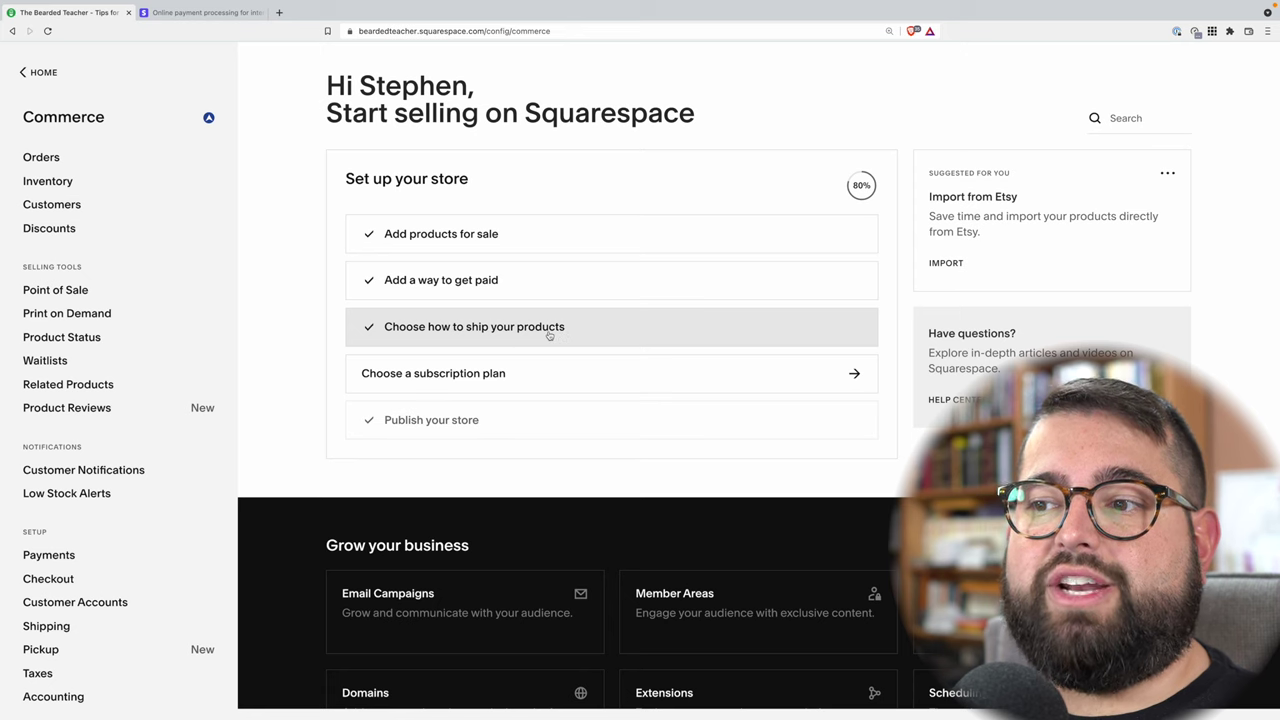
{"action": "scroll", "coordinate": [160, 400], "scroll_direction": "down", "scroll_amount": 1}
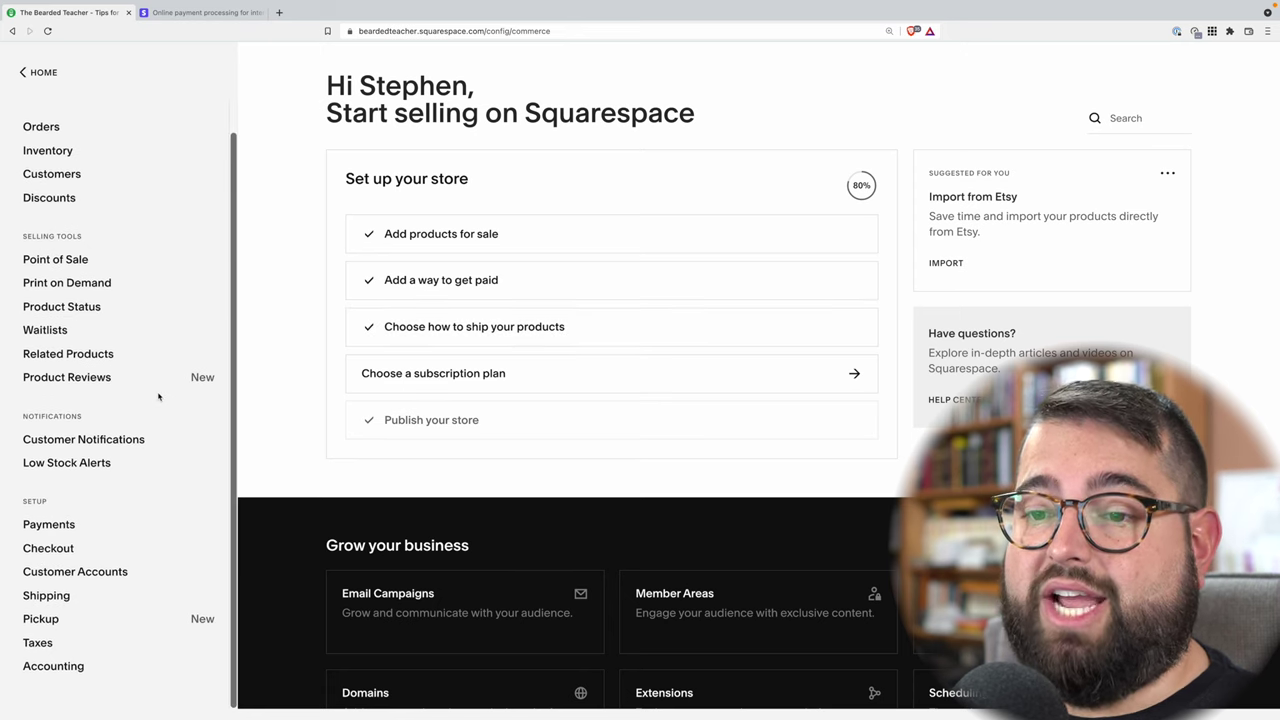
{"action": "left_click", "coordinate": [62, 596]}
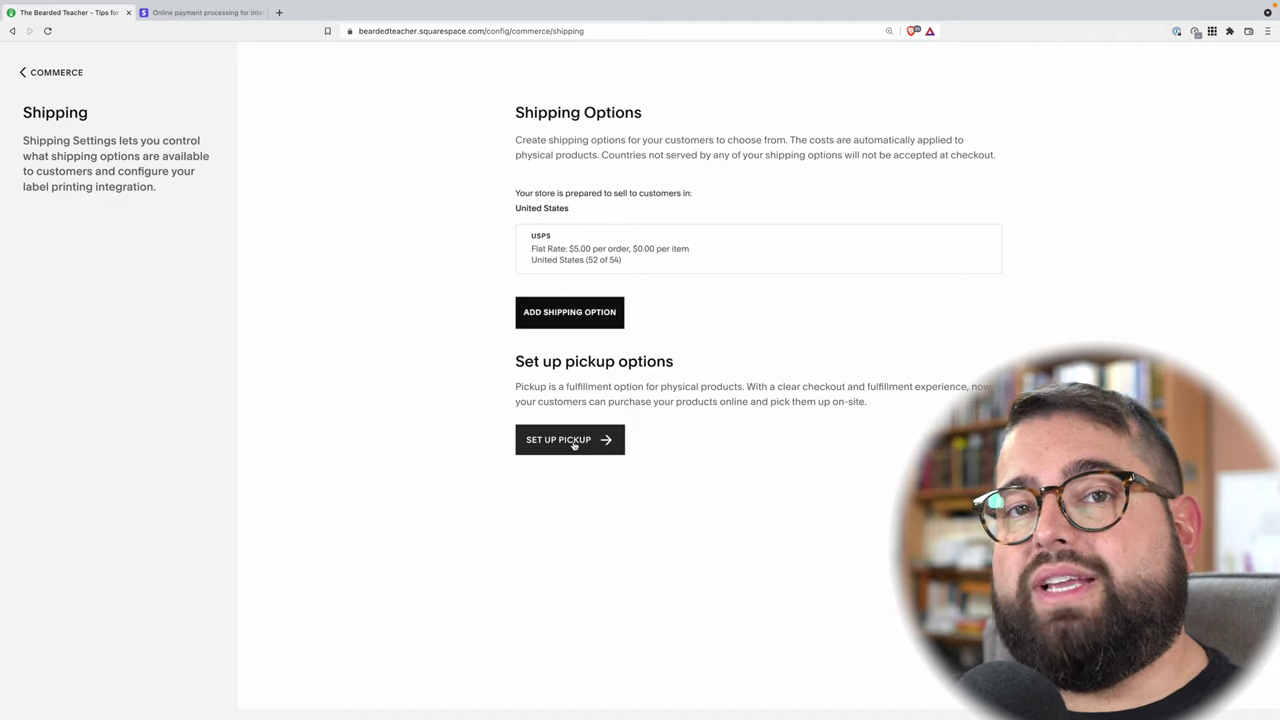
{"action": "left_click", "coordinate": [574, 445]}
{"action": "left_click", "coordinate": [52, 289]}
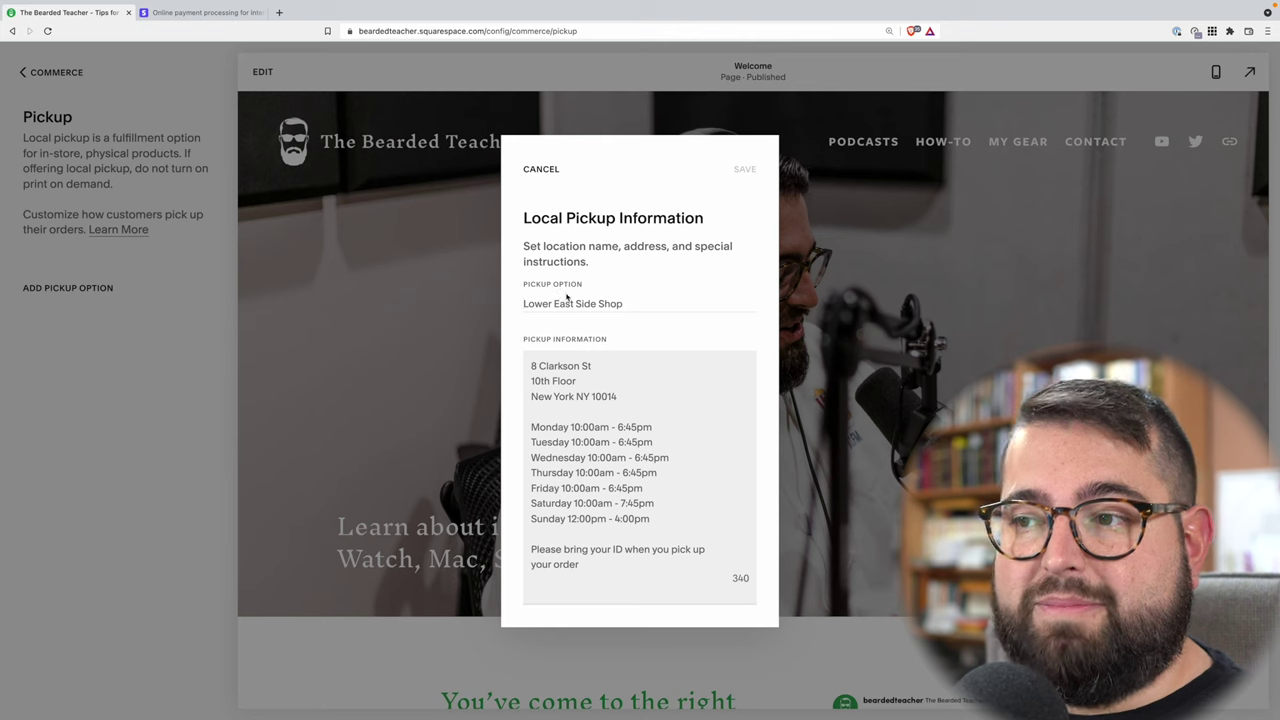
{"action": "left_click", "coordinate": [603, 443]}
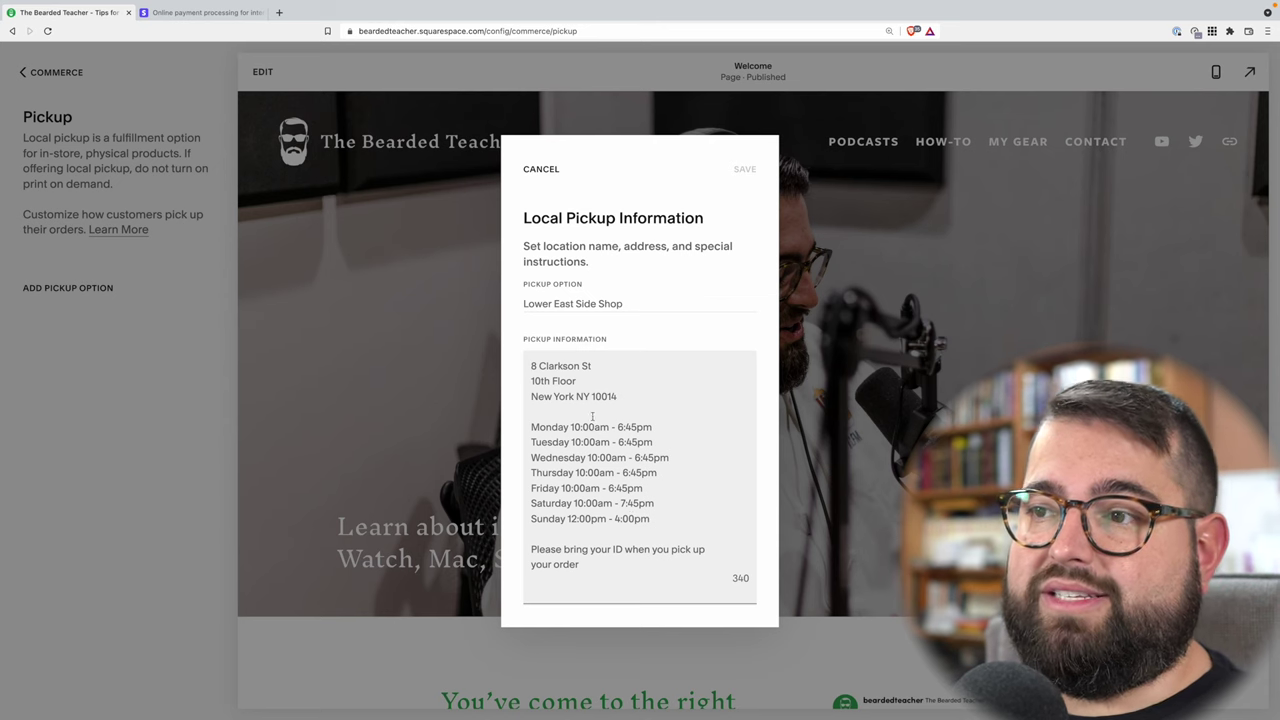
{"action": "left_click", "coordinate": [542, 168]}
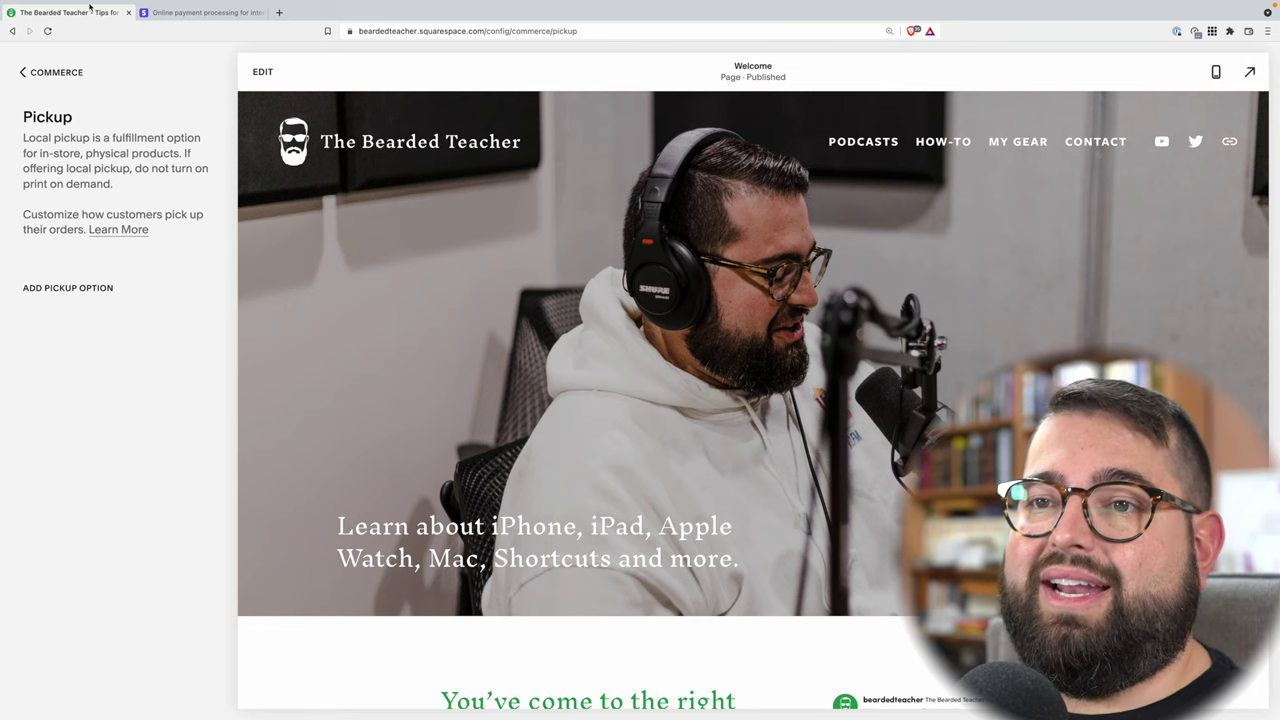
{"action": "left_click", "coordinate": [45, 72]}
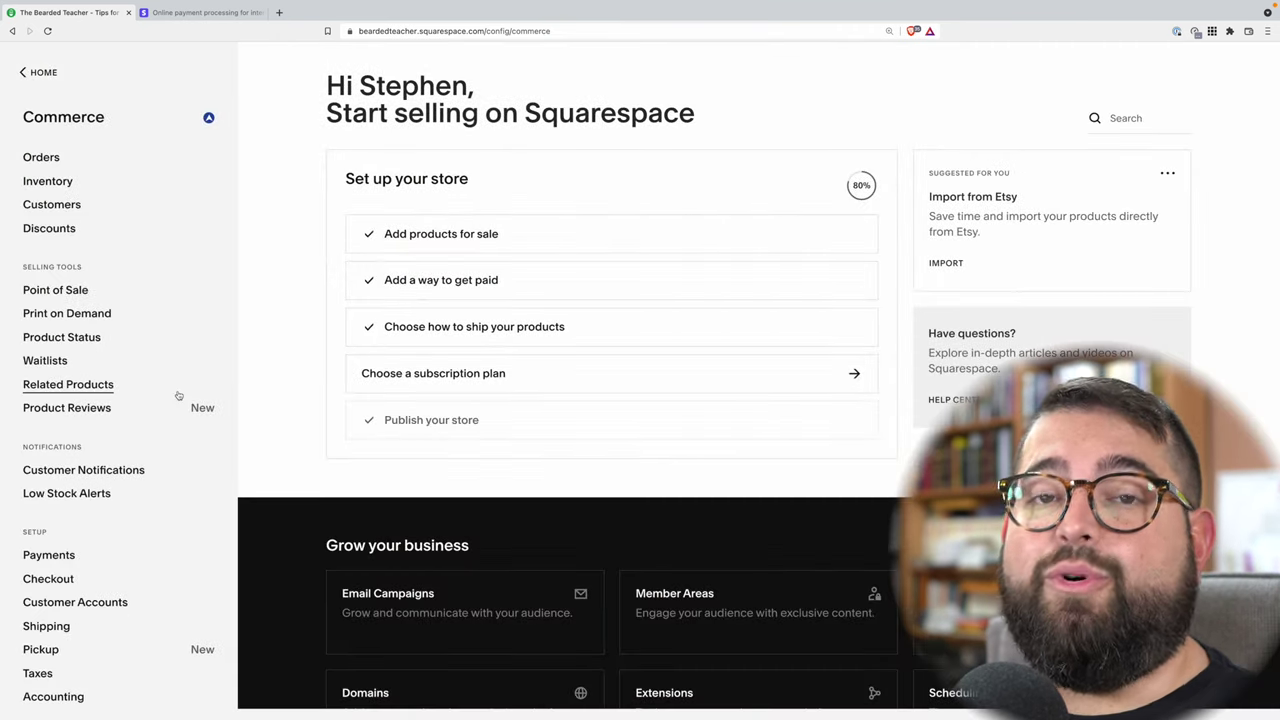
- Look at the store's Taxes settings and return to the Commerce overview
{"action": "scroll", "coordinate": [140, 488], "scroll_direction": "down", "scroll_amount": 1}
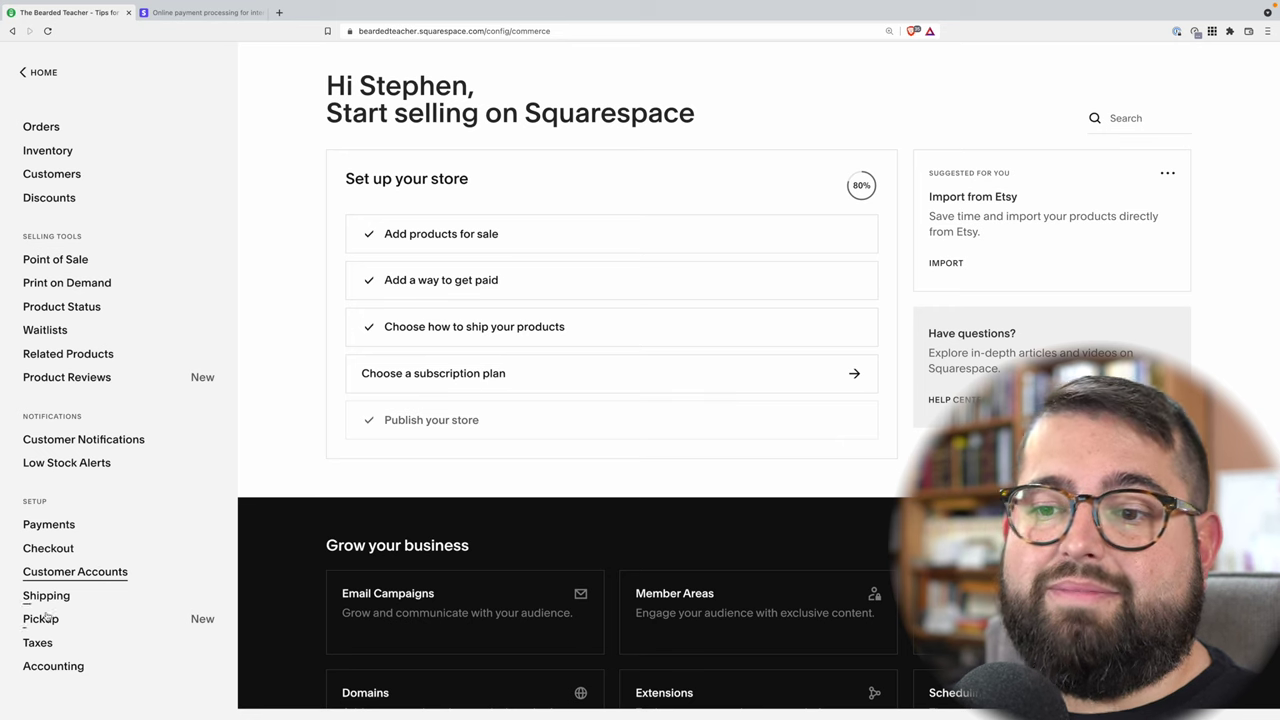
{"action": "left_click", "coordinate": [44, 643]}
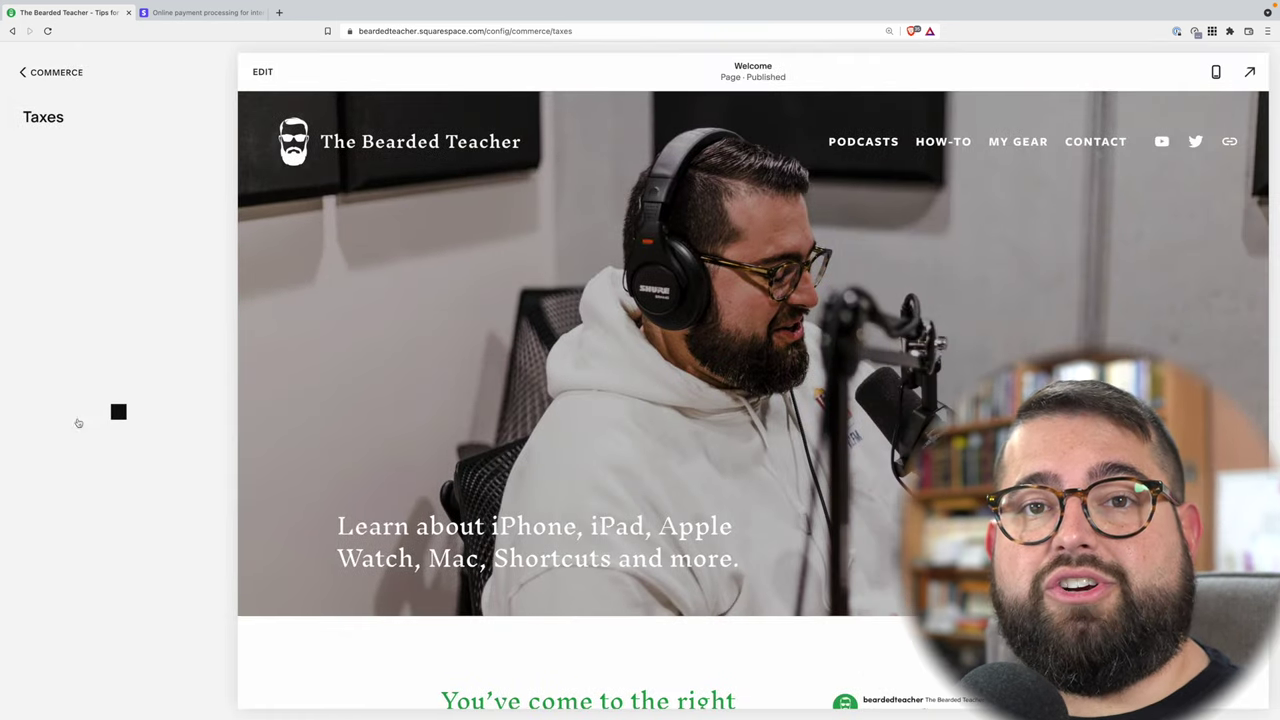
{"action": "left_click", "coordinate": [22, 73]}
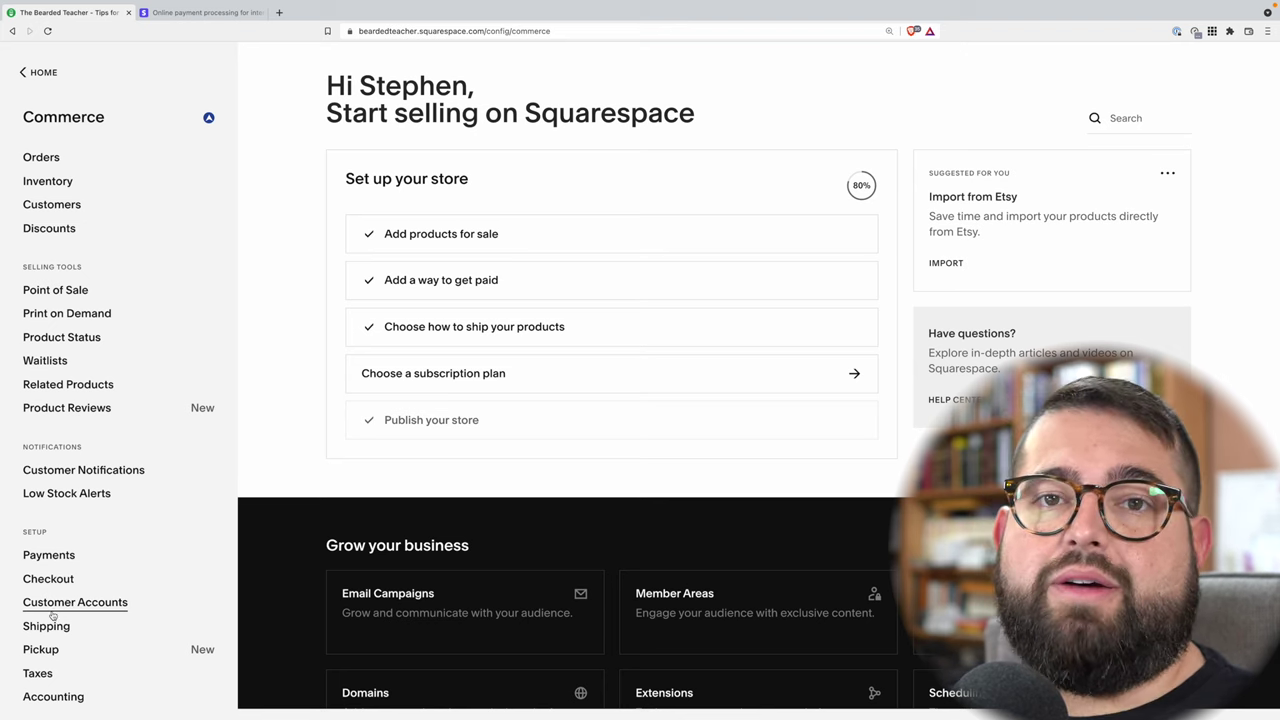
- Review the store's orders and its product inventory, dismissing the premium feature notice
{"action": "left_click", "coordinate": [45, 159]}
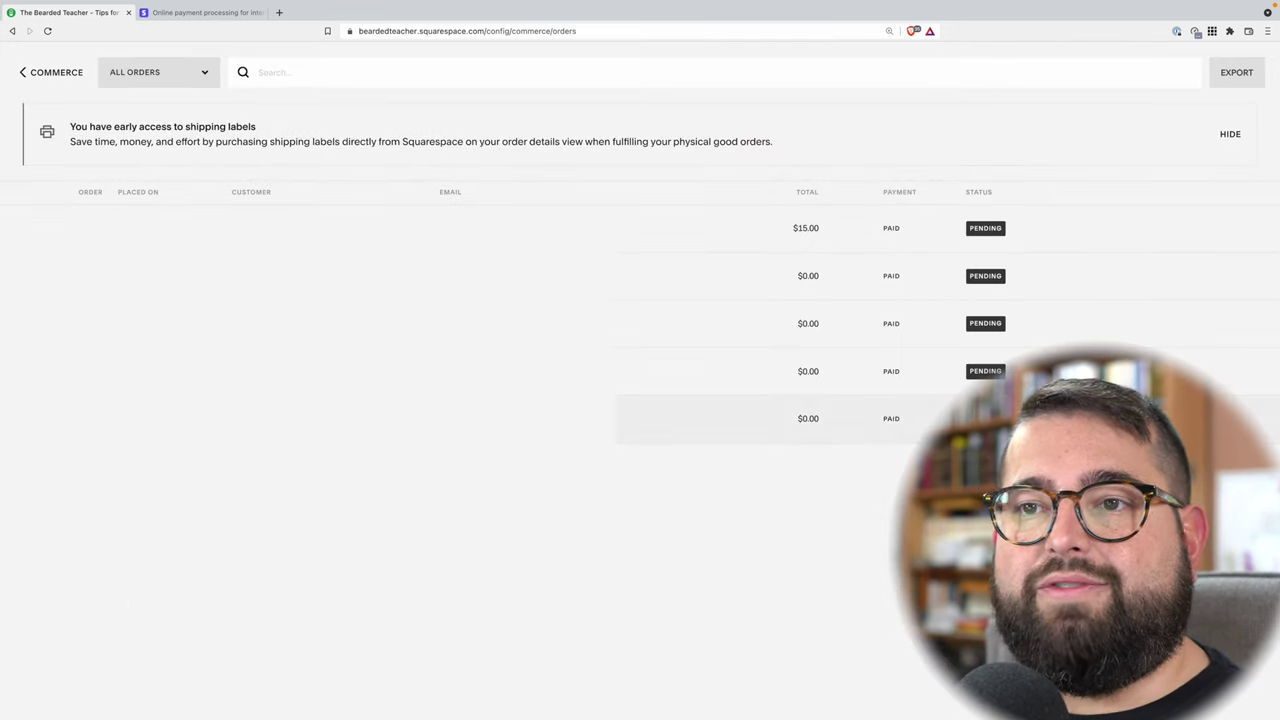
{"action": "left_click", "coordinate": [22, 72]}
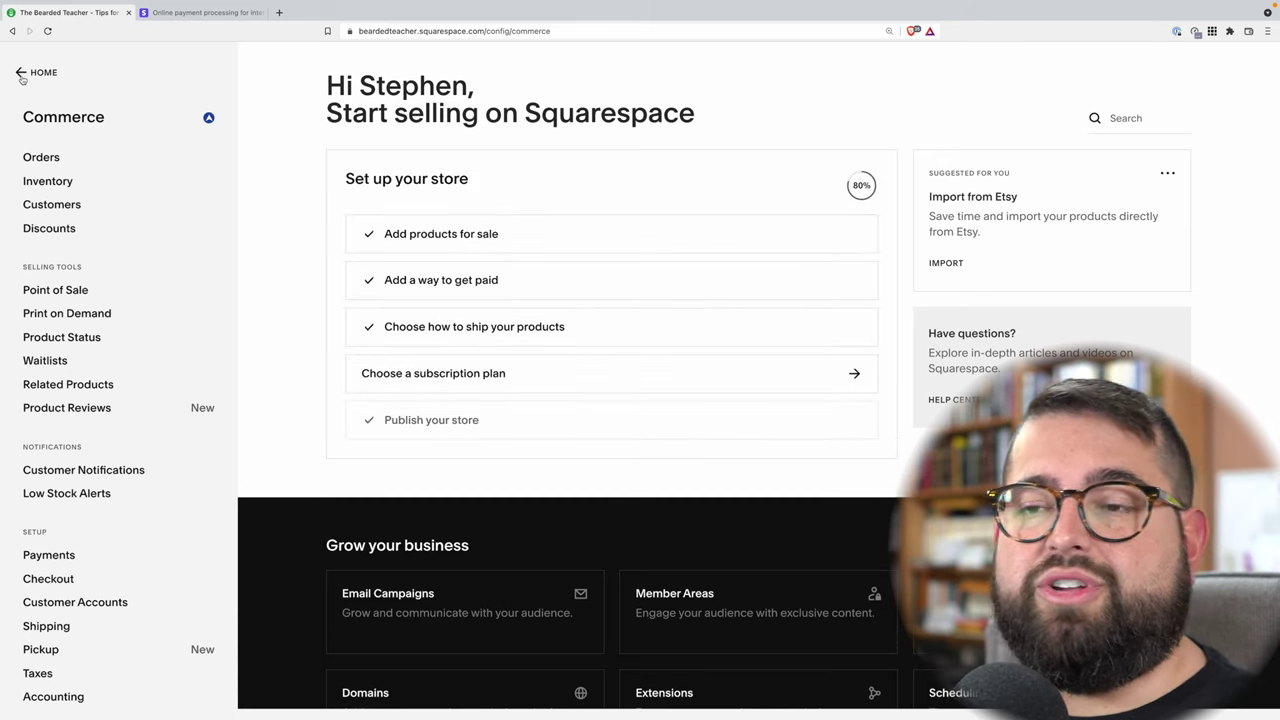
{"action": "left_click", "coordinate": [48, 182]}
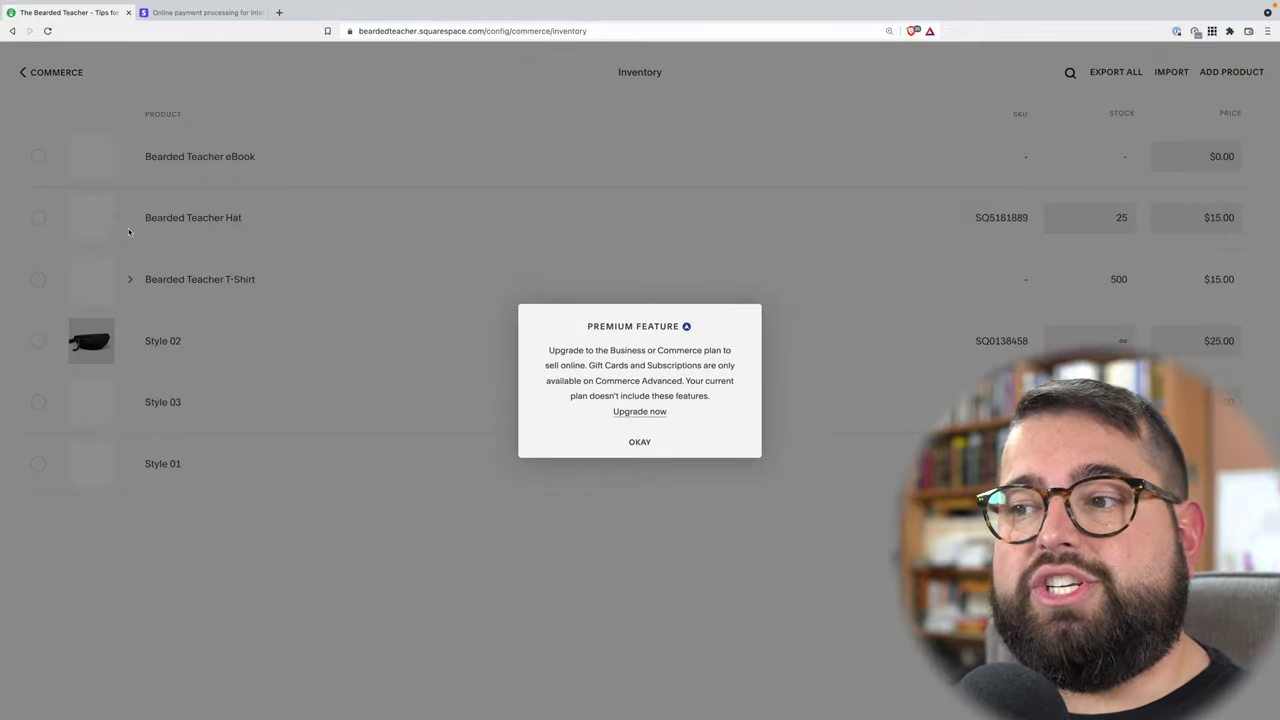
{"action": "left_click", "coordinate": [650, 448]}
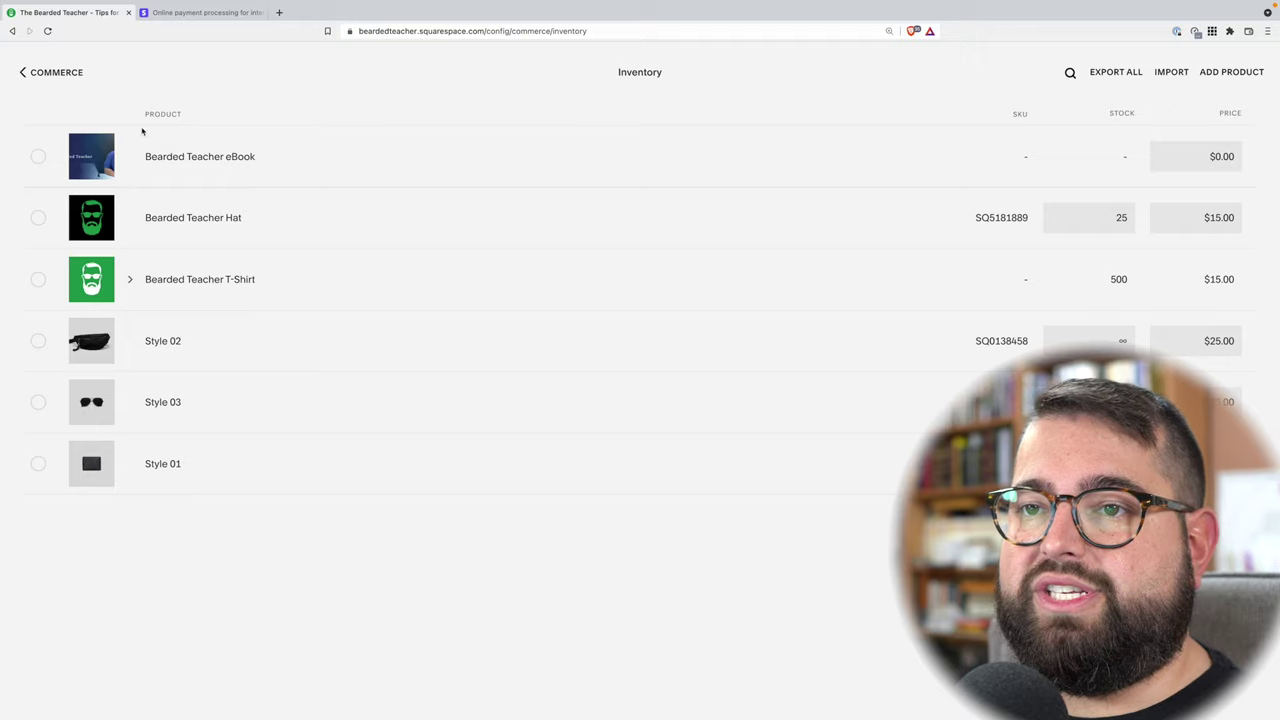
{"action": "left_click", "coordinate": [26, 72]}
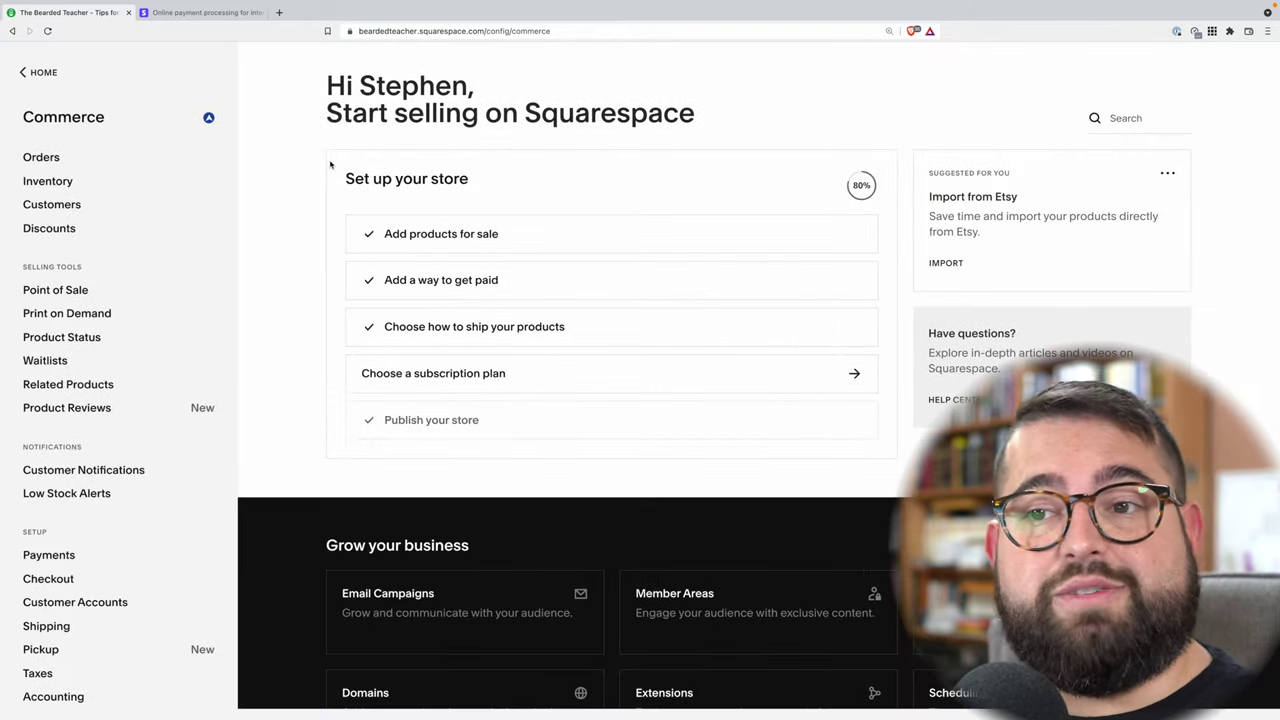
- Start a new discount code, examine its promotion types and the Applies To choices, and leave without saving
{"action": "left_click", "coordinate": [66, 229]}
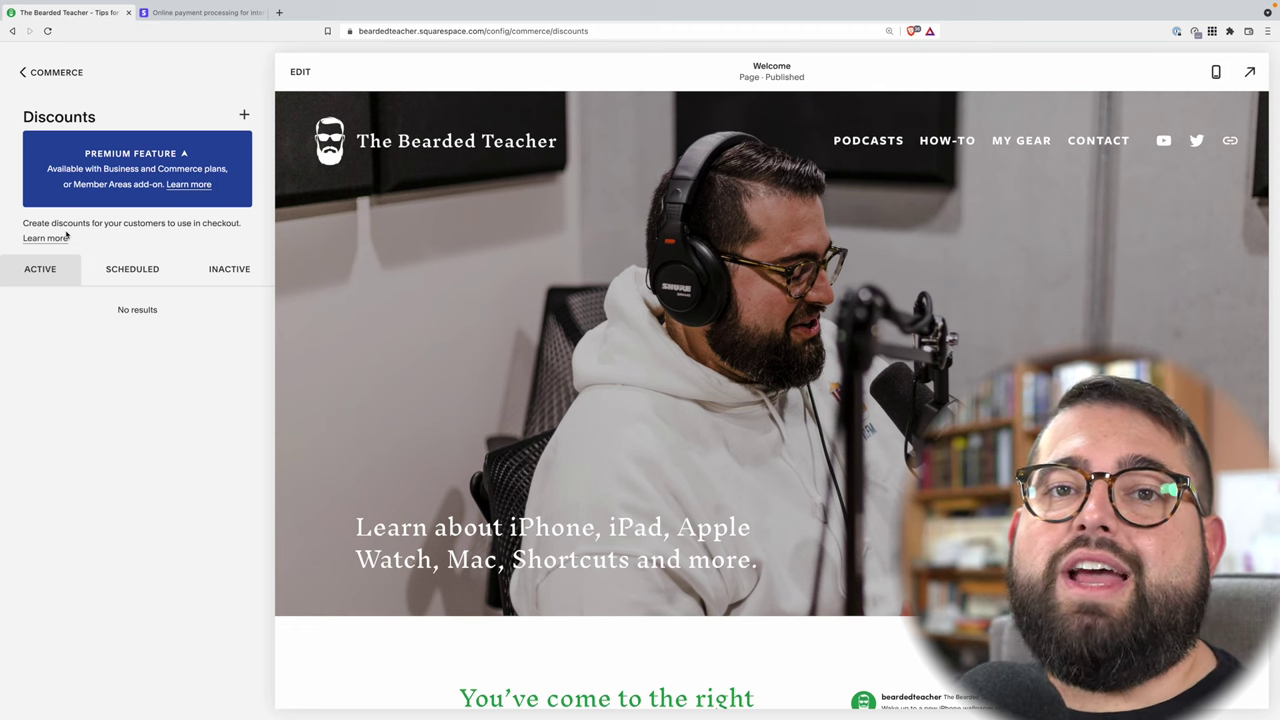
{"action": "left_click", "coordinate": [244, 115]}
{"action": "left_click", "coordinate": [104, 298]}
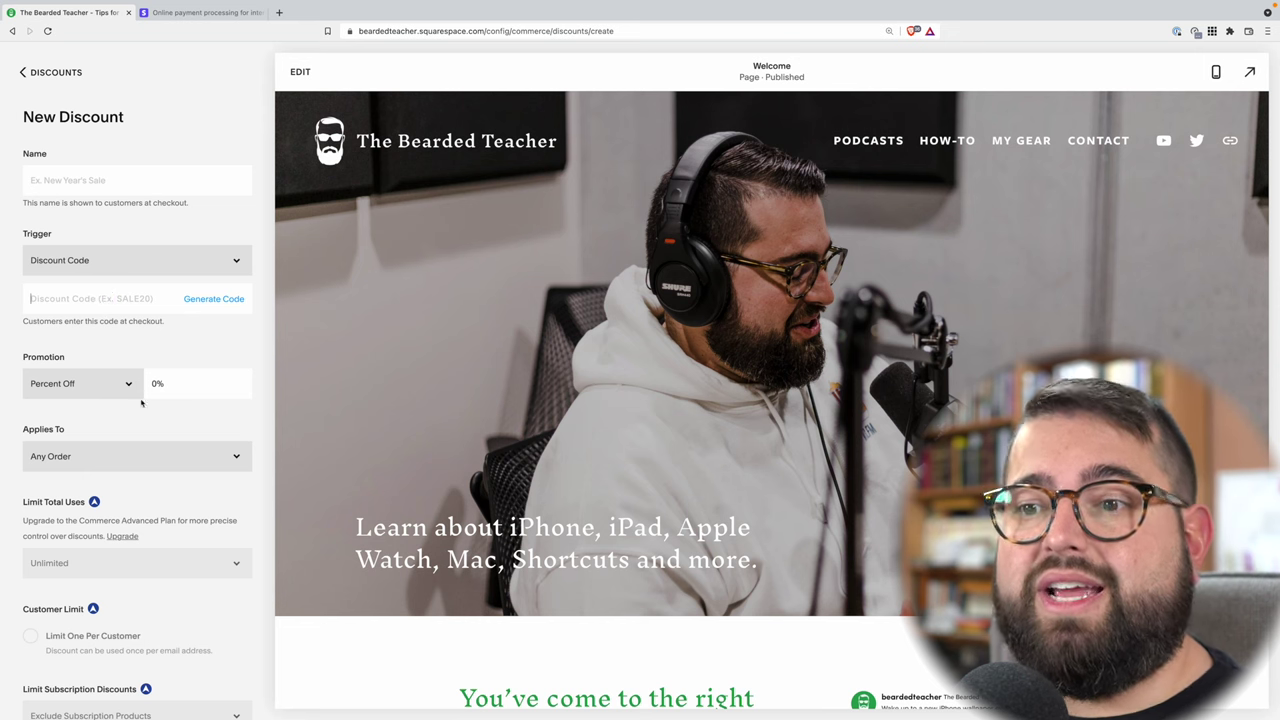
{"action": "left_click", "coordinate": [63, 387]}
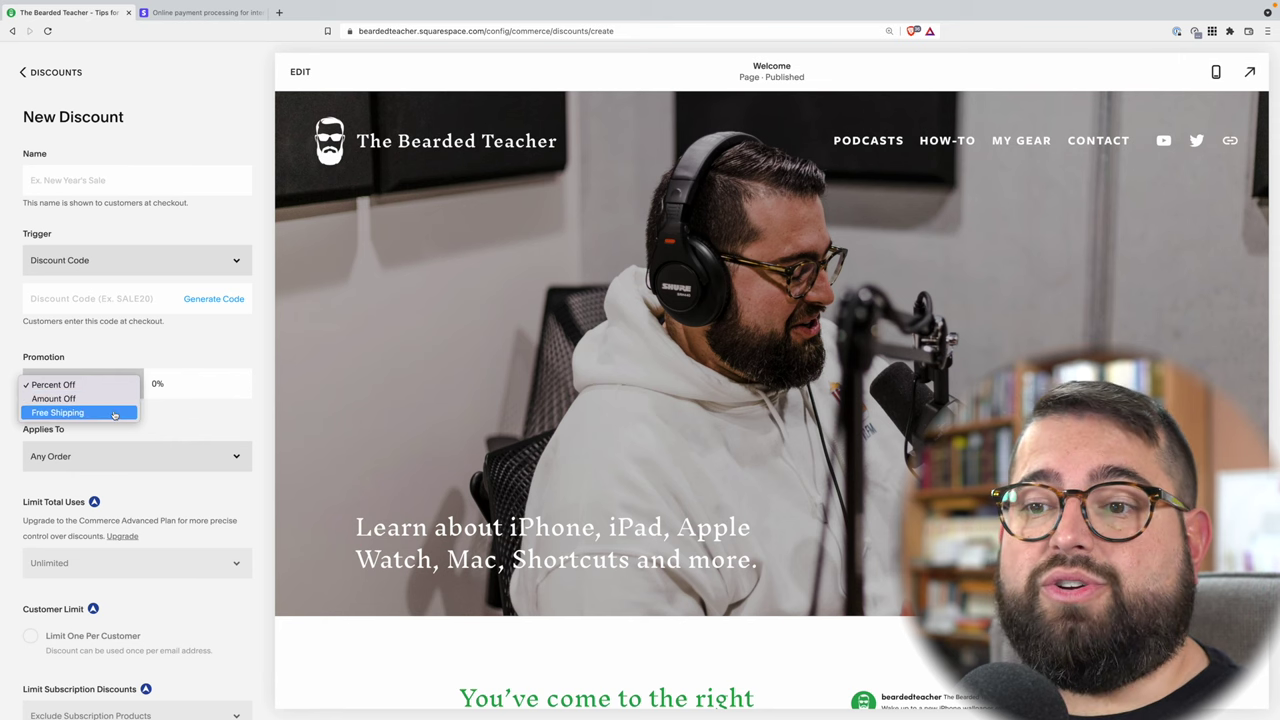
{"action": "left_click", "coordinate": [203, 427]}
{"action": "left_click", "coordinate": [200, 453]}
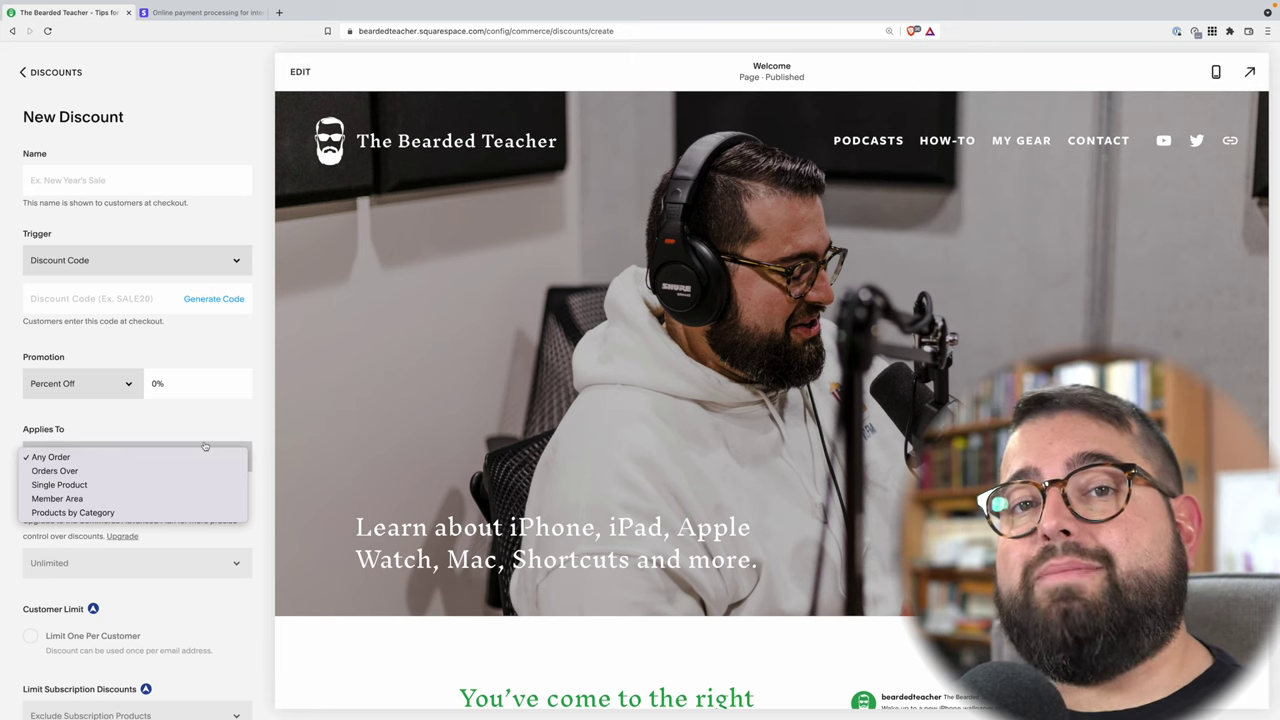
{"action": "left_click", "coordinate": [166, 134]}
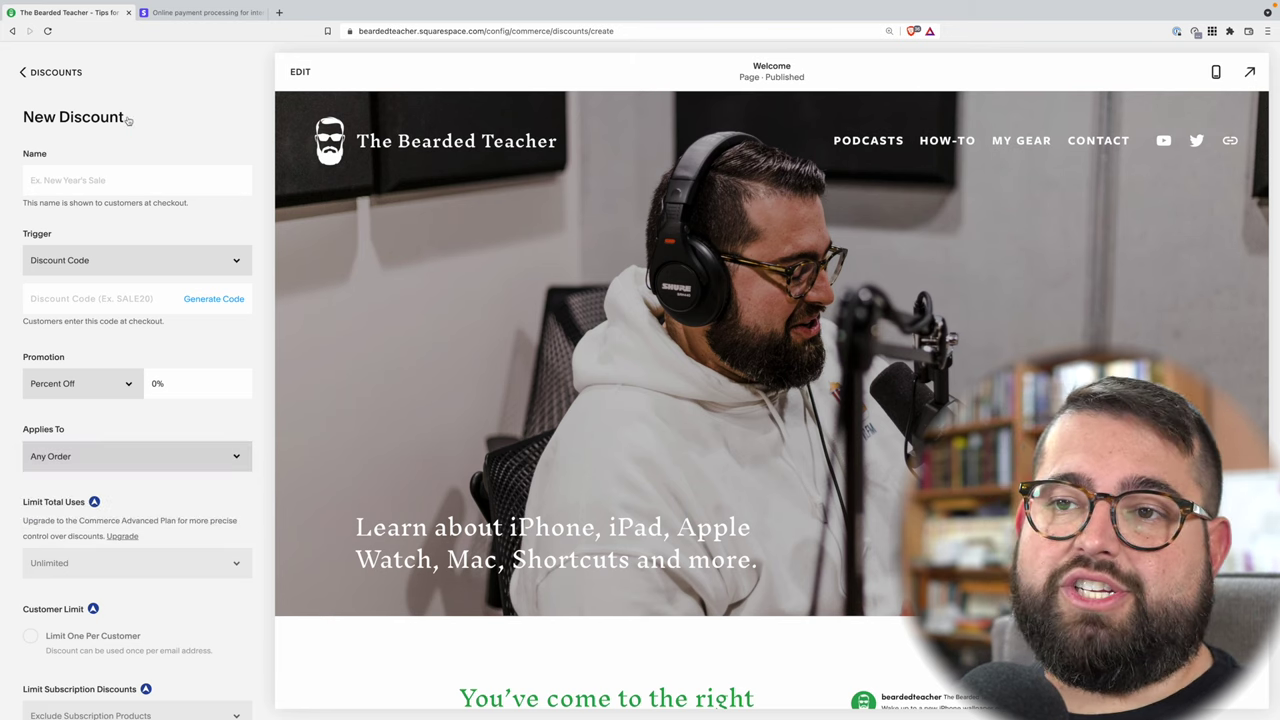
{"action": "left_click", "coordinate": [40, 73]}
{"action": "left_click", "coordinate": [40, 75]}
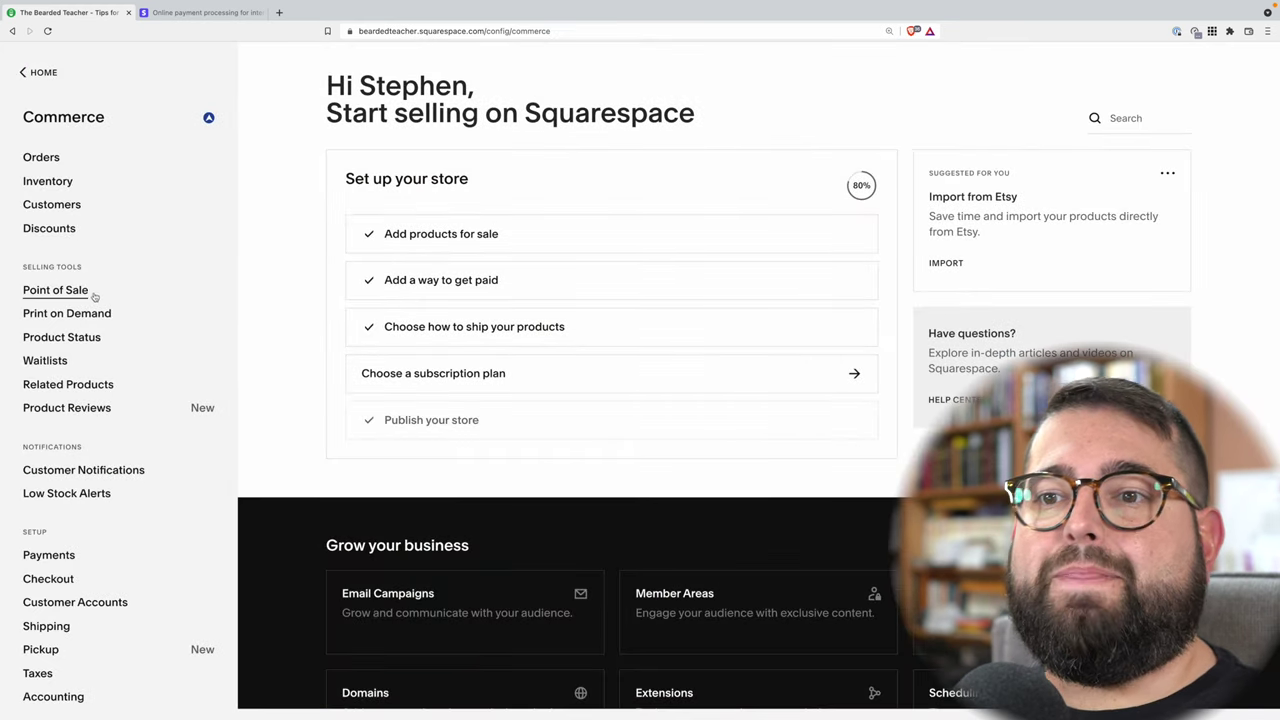
- Look over the Customer Notifications settings for the store's automatic emails and return to the Commerce overview
{"action": "scroll", "coordinate": [80, 375], "scroll_direction": "down", "scroll_amount": 1}
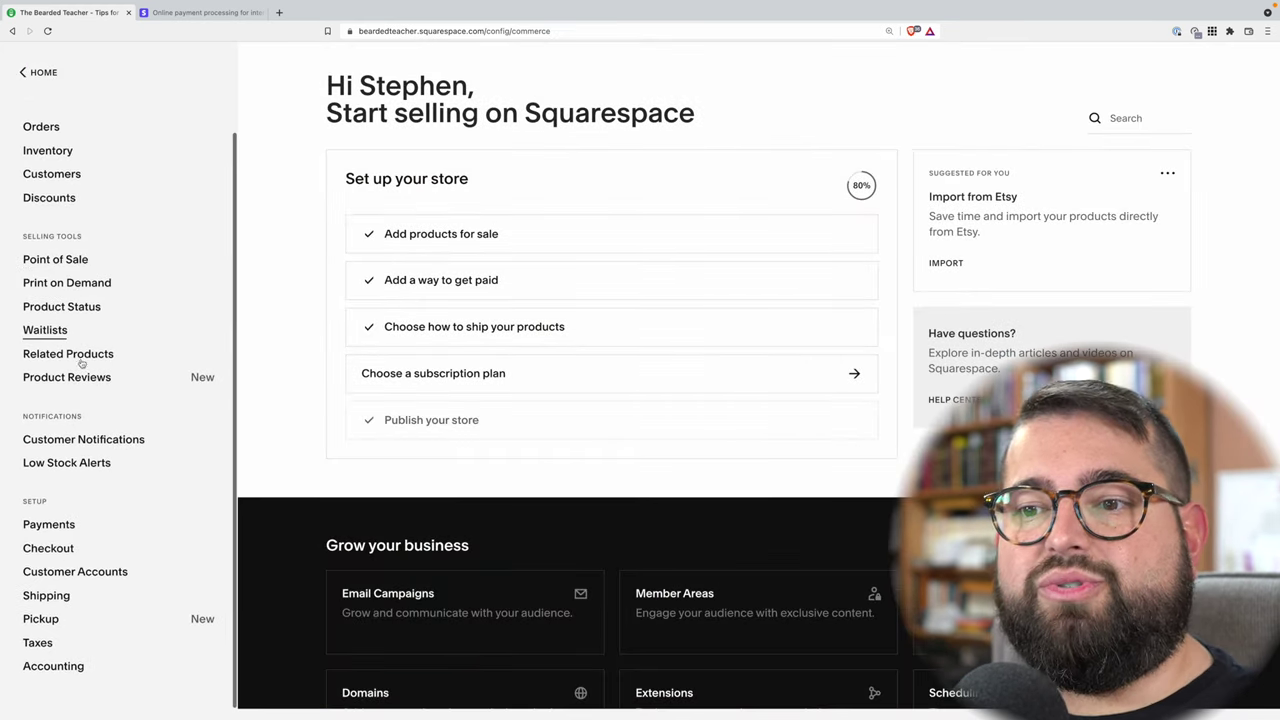
{"action": "left_click", "coordinate": [96, 440]}
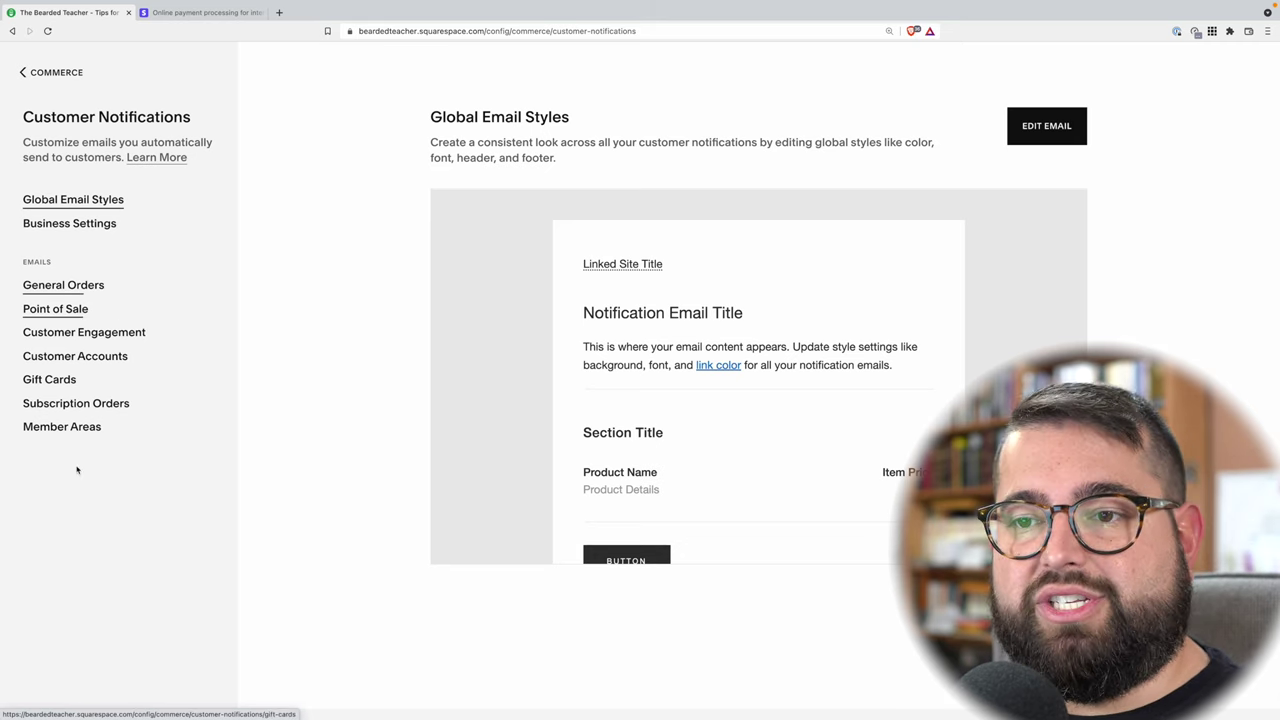
{"action": "left_click", "coordinate": [44, 72]}
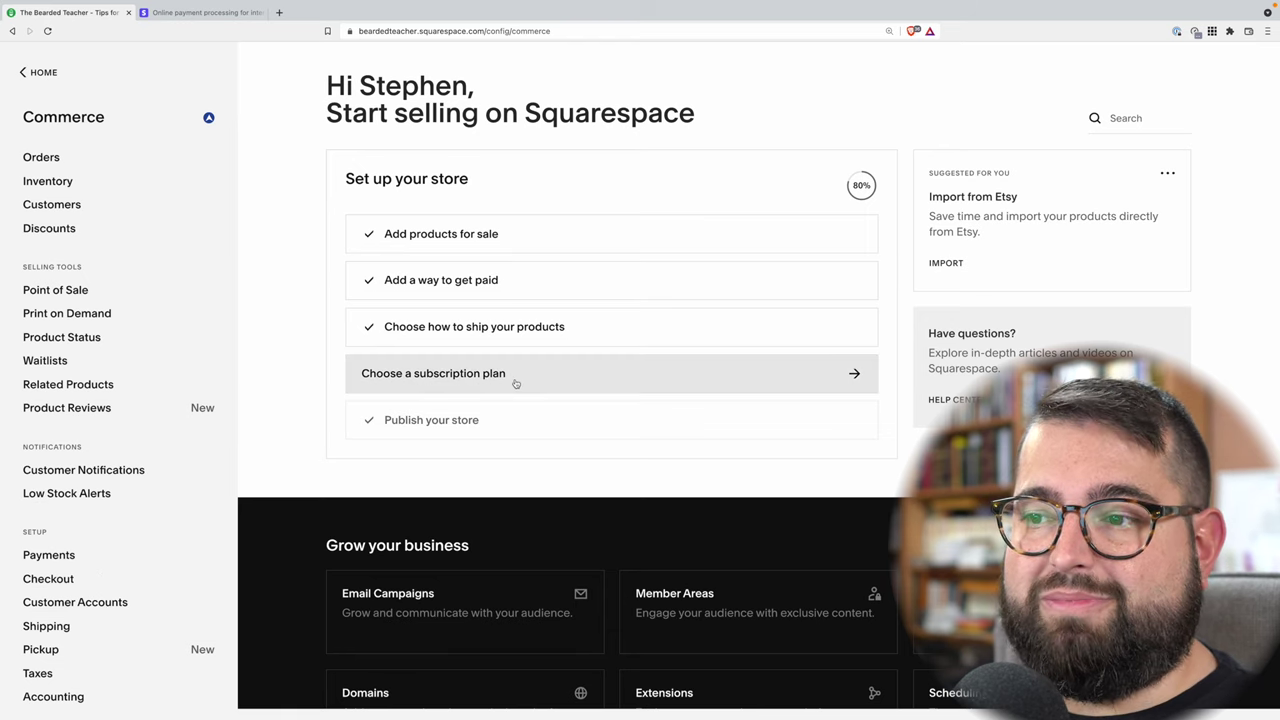
- Open the website subscription in the site's Billing settings and bring up the page for selecting a new plan
{"action": "left_click", "coordinate": [38, 72]}
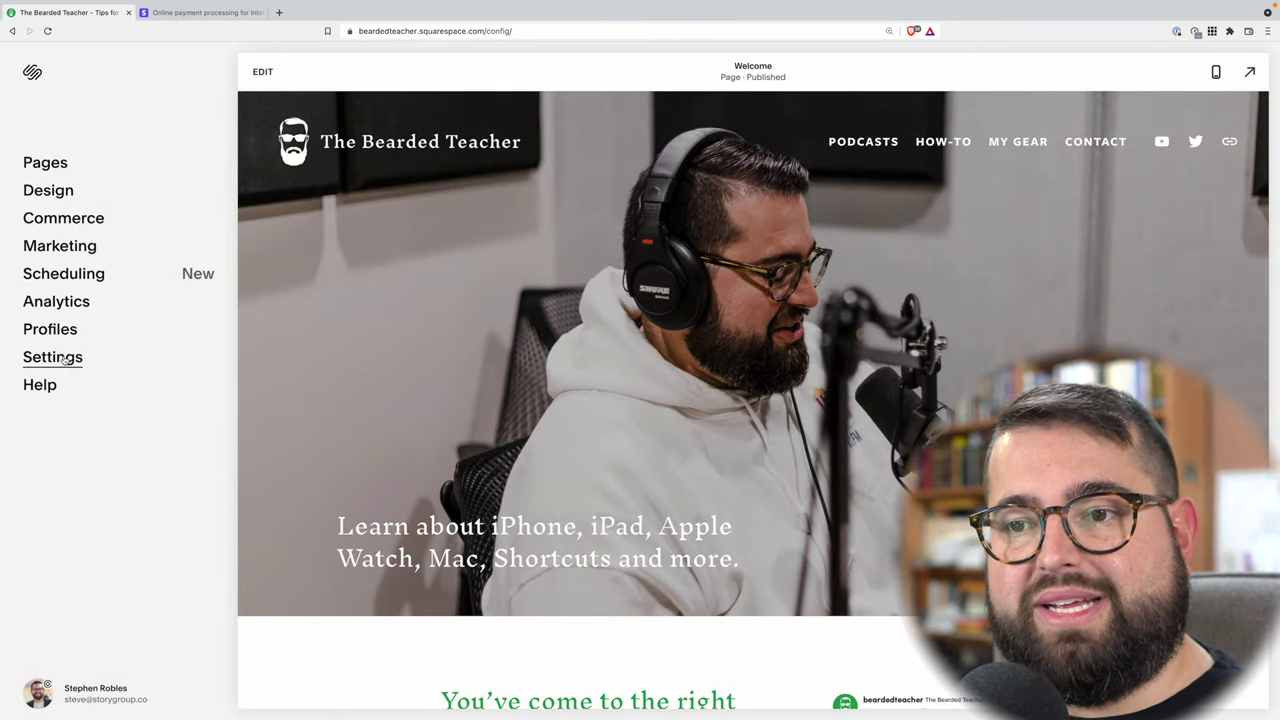
{"action": "left_click", "coordinate": [63, 358]}
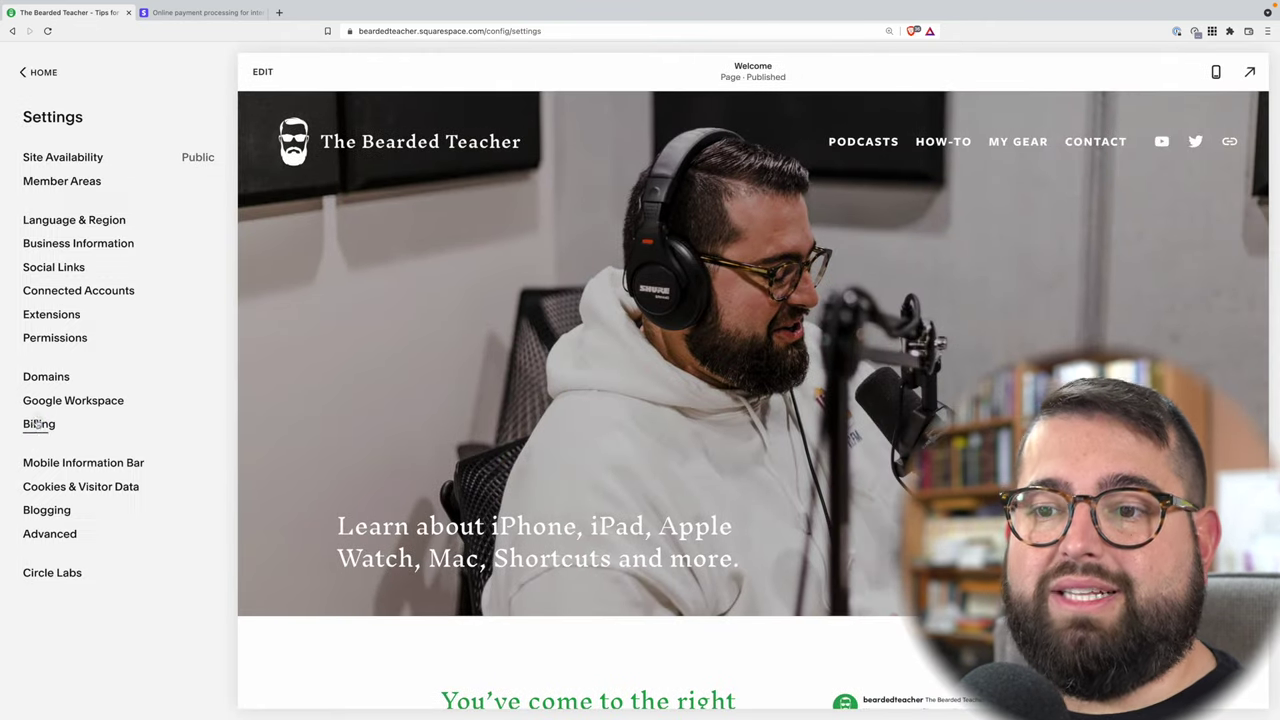
{"action": "left_click", "coordinate": [37, 424]}
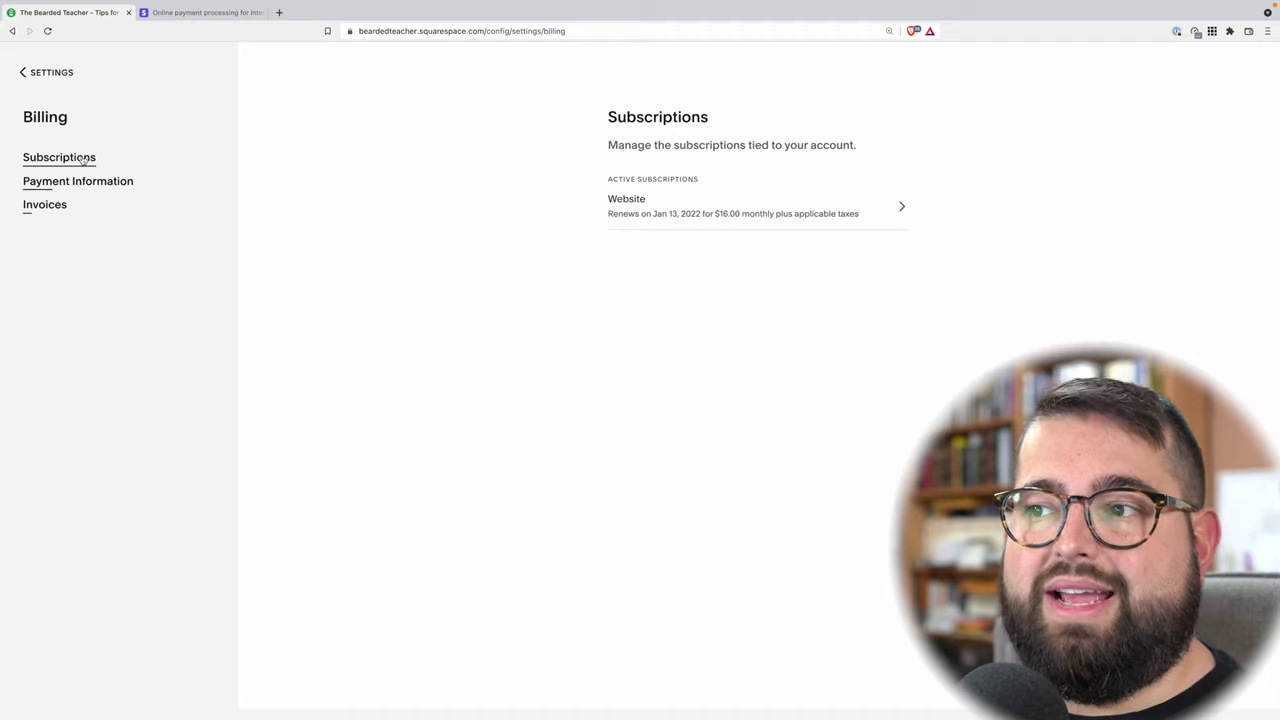
{"action": "left_click", "coordinate": [795, 212]}
{"action": "left_click", "coordinate": [893, 441]}
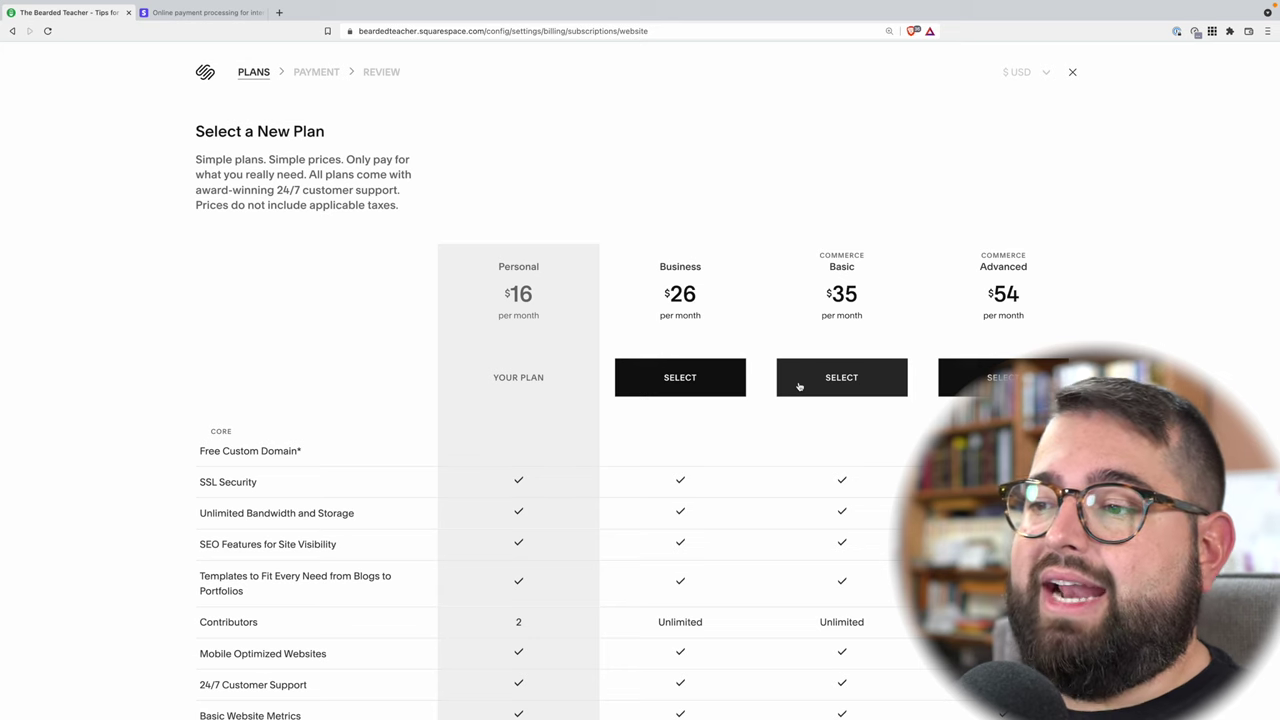
- Compare the plans' core features, highlight the Fully Integrated E-Commerce row, and check the Transaction Fees row
{"action": "scroll", "coordinate": [799, 386], "scroll_direction": "down", "scroll_amount": 2}
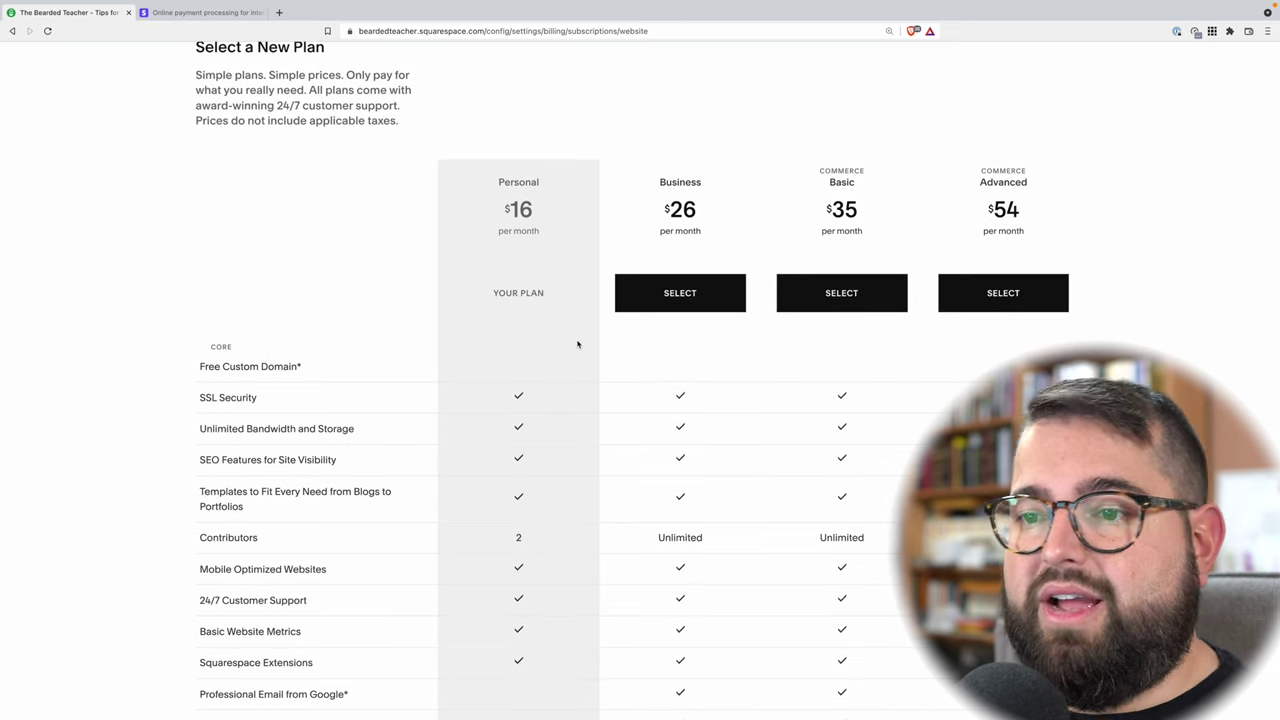
{"action": "scroll", "coordinate": [591, 347], "scroll_direction": "down", "scroll_amount": 4}
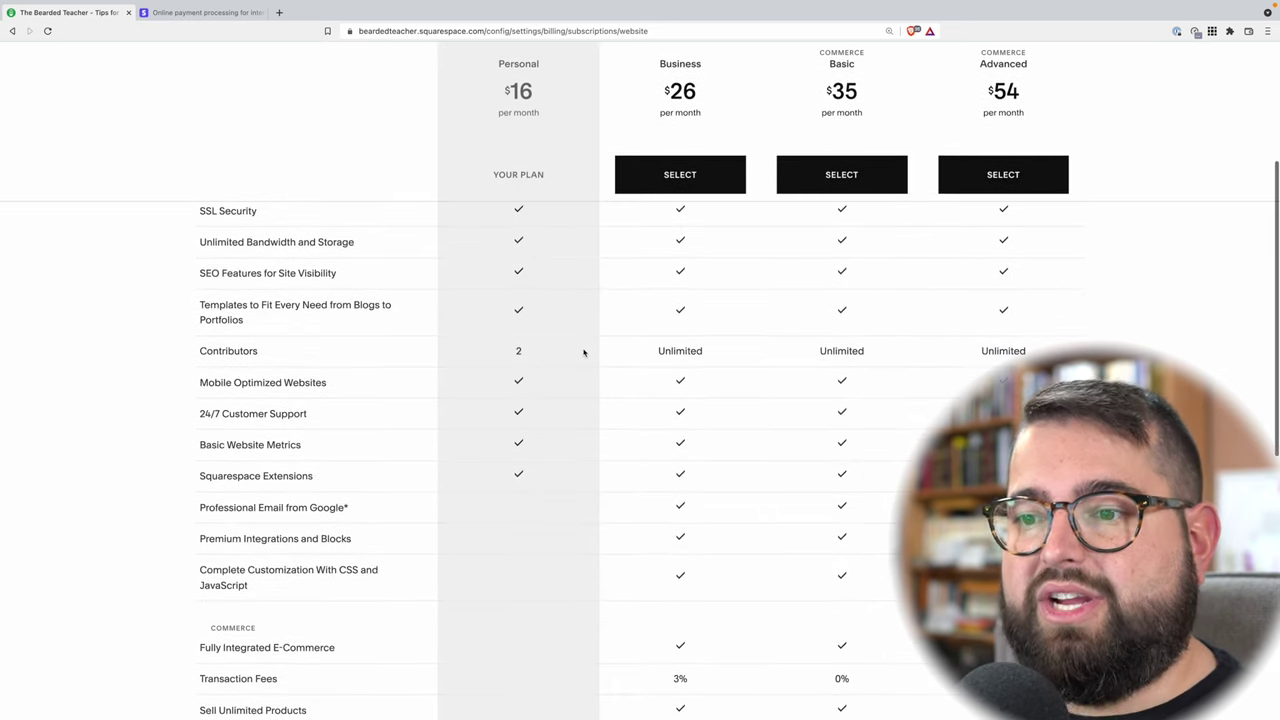
{"action": "scroll", "coordinate": [540, 426], "scroll_direction": "down", "scroll_amount": 4}
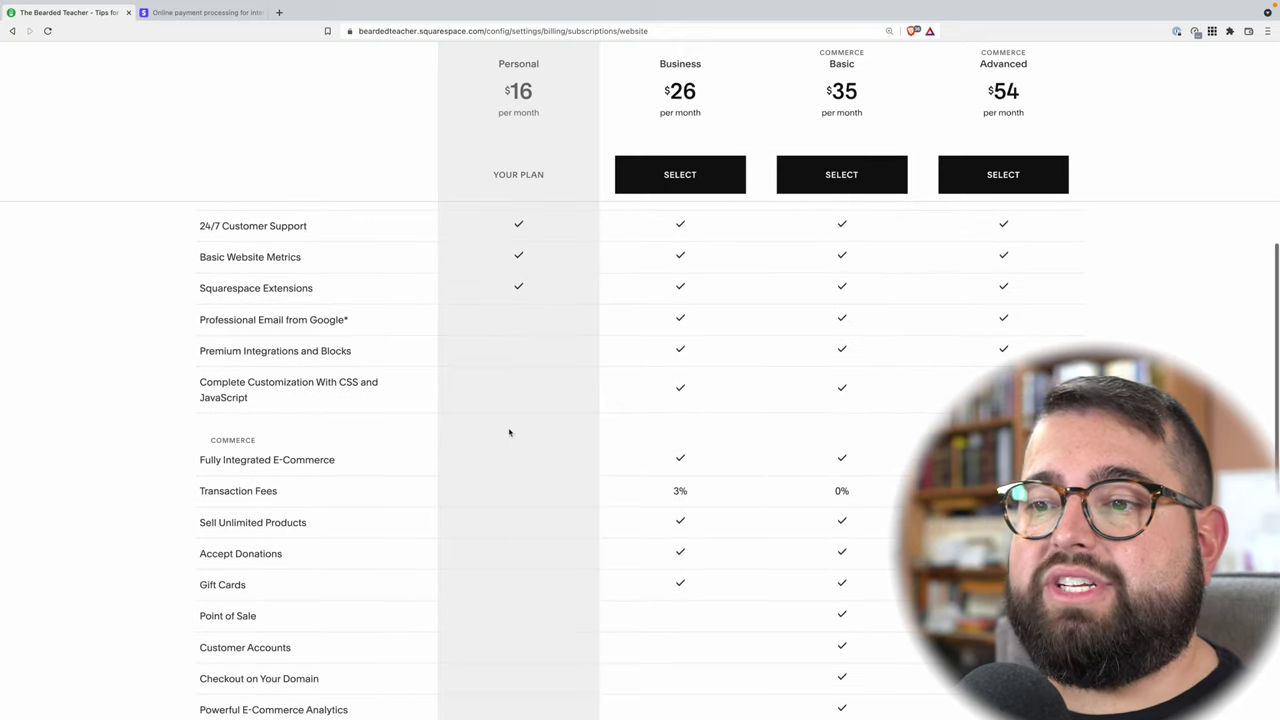
{"action": "scroll", "coordinate": [271, 474], "scroll_direction": "down", "scroll_amount": 1}
{"action": "left_click", "coordinate": [198, 403]}
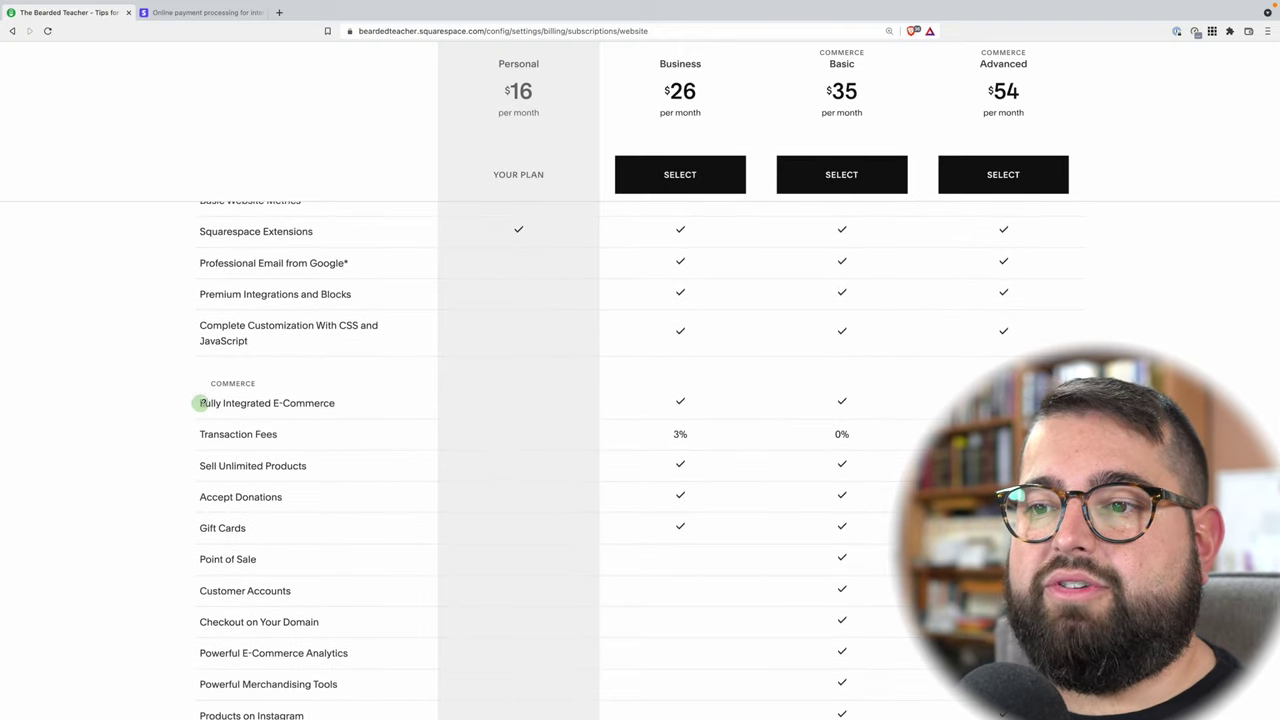
{"action": "left_click_drag", "start_coordinate": [198, 403], "coordinate": [336, 404]}
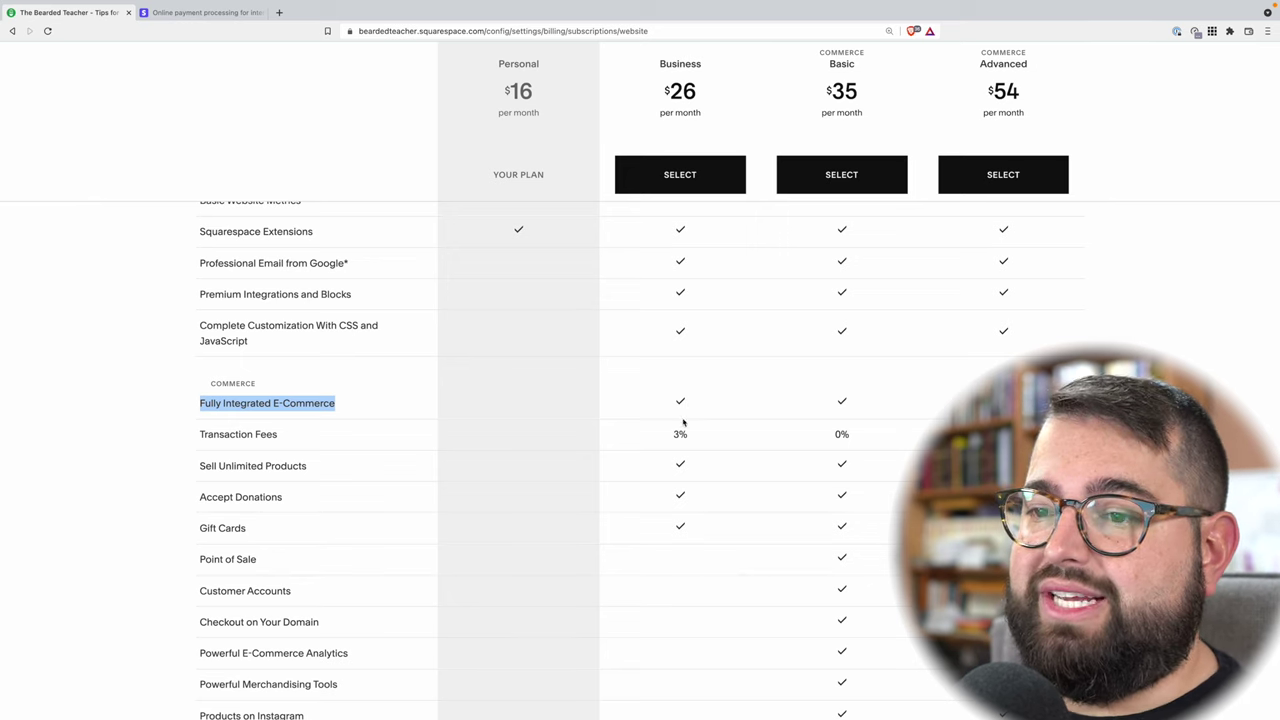
{"action": "mouse_move", "coordinate": [217, 436]}
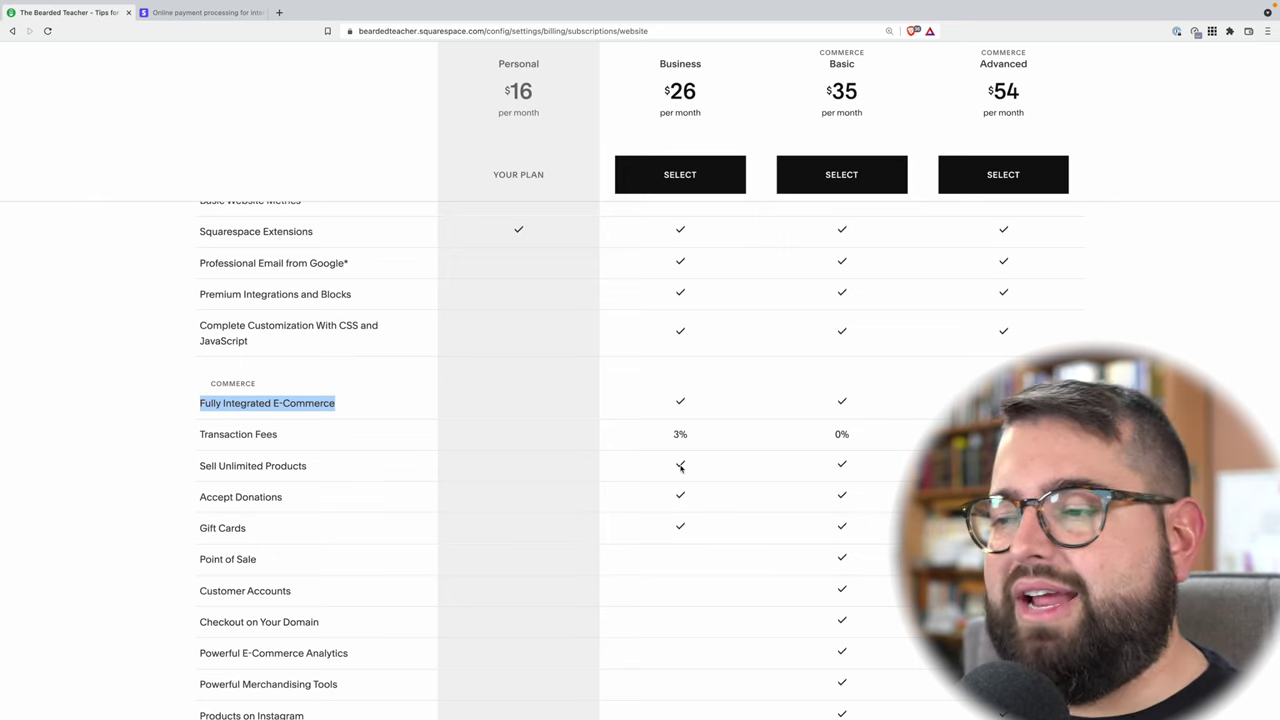
- Examine the remaining commerce features across the plans, reading the descriptions of Products on Instagram, Advanced Shipping, Advanced Discounts and Commerce APIs
{"action": "scroll", "coordinate": [680, 467], "scroll_direction": "down", "scroll_amount": 1}
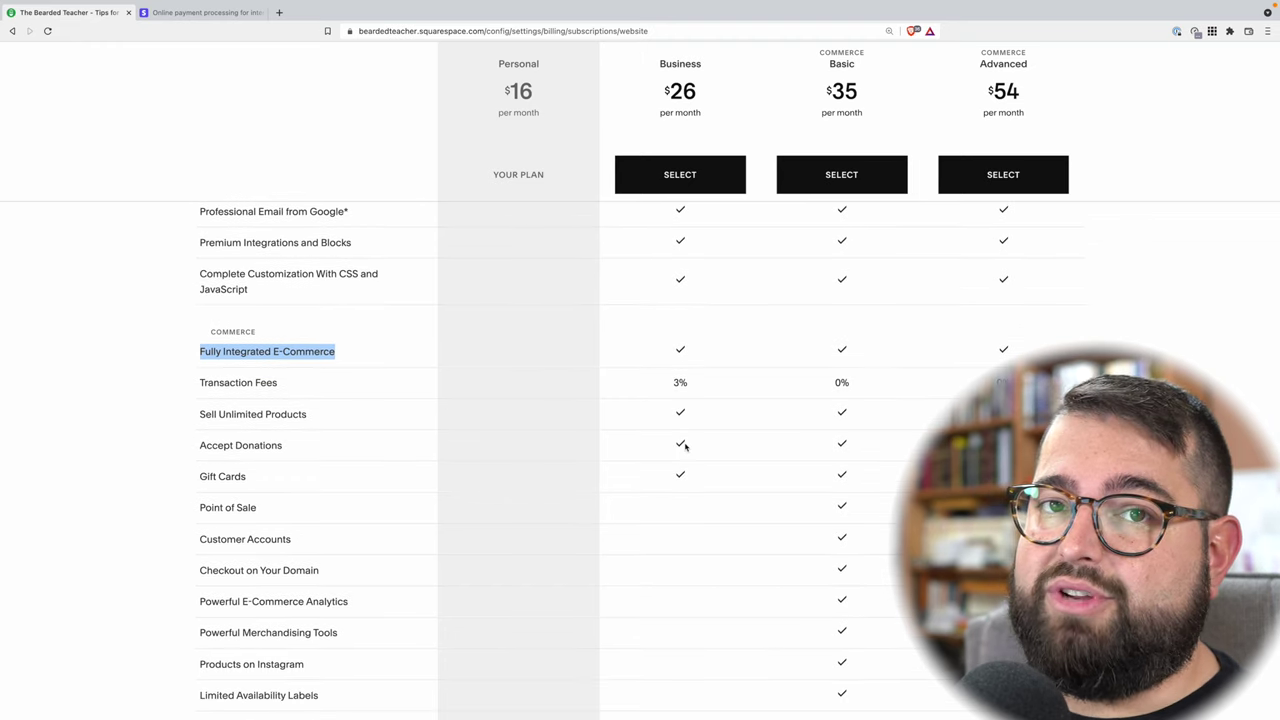
{"action": "scroll", "coordinate": [694, 457], "scroll_direction": "down", "scroll_amount": 2}
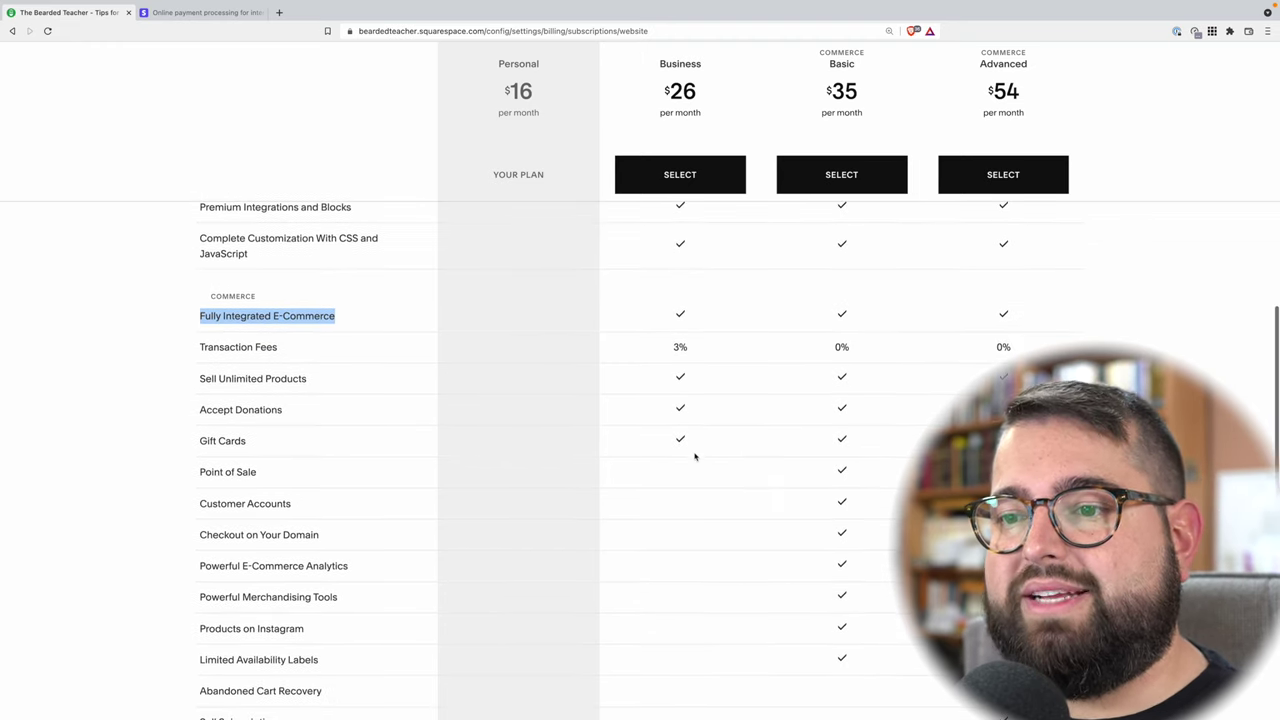
{"action": "scroll", "coordinate": [694, 455], "scroll_direction": "down", "scroll_amount": 1}
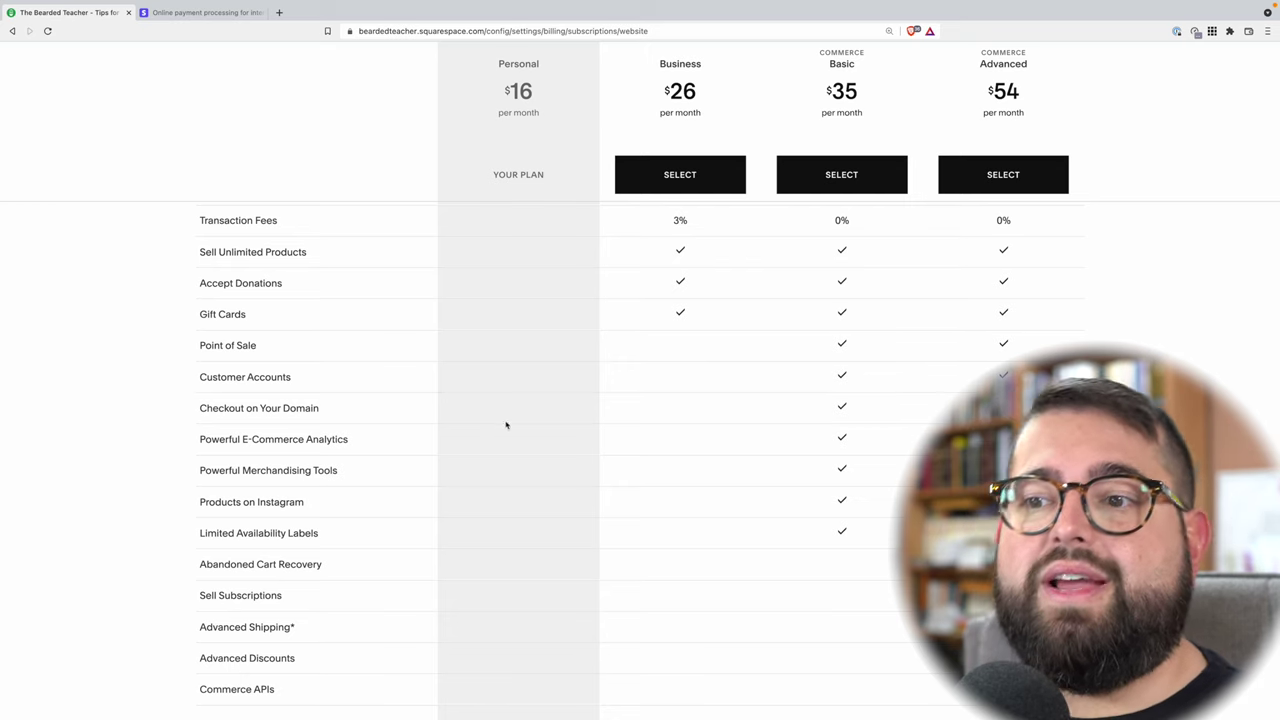
{"action": "mouse_move", "coordinate": [338, 439]}
{"action": "scroll", "coordinate": [338, 439], "scroll_direction": "down", "scroll_amount": 1}
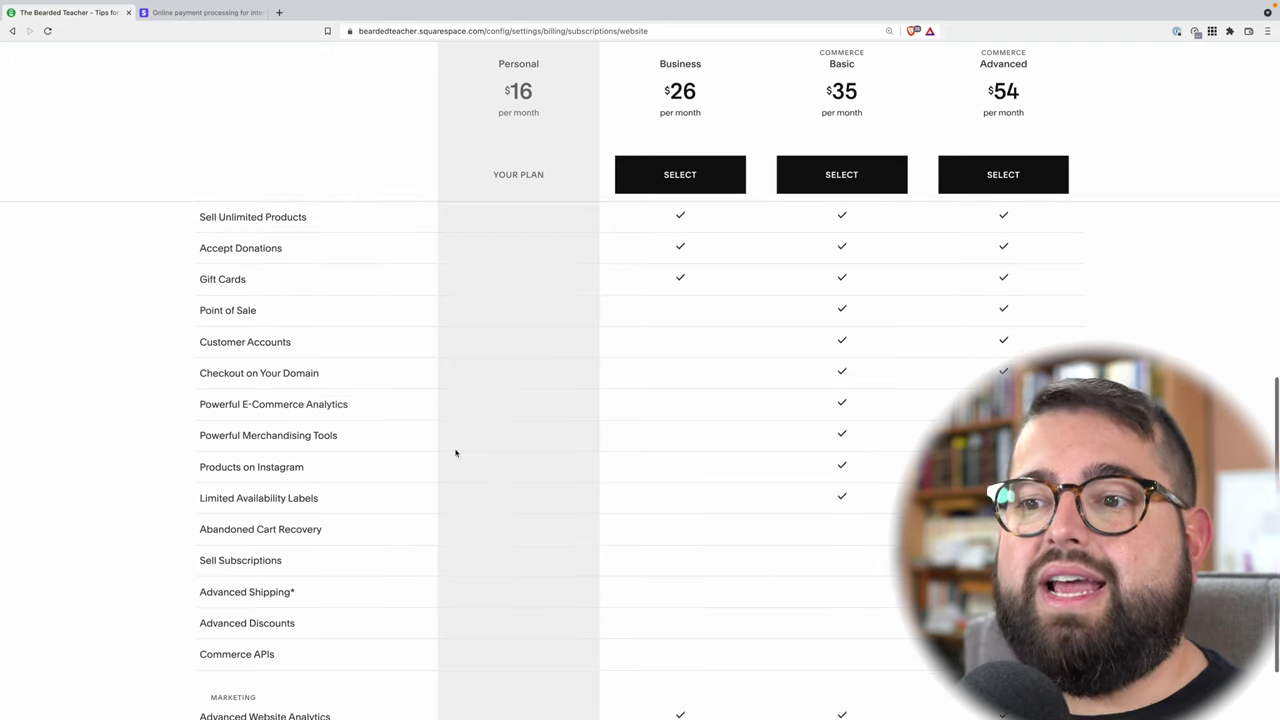
{"action": "mouse_move", "coordinate": [289, 465]}
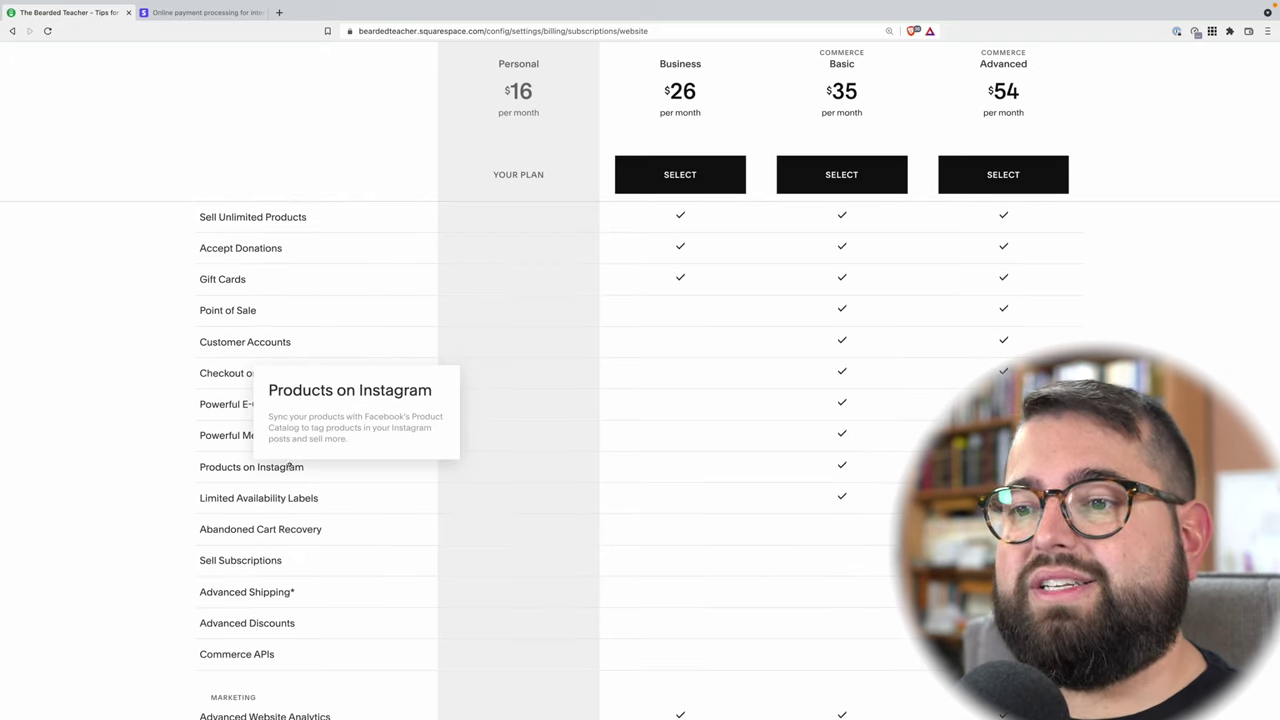
{"action": "scroll", "coordinate": [289, 466], "scroll_direction": "down", "scroll_amount": 2}
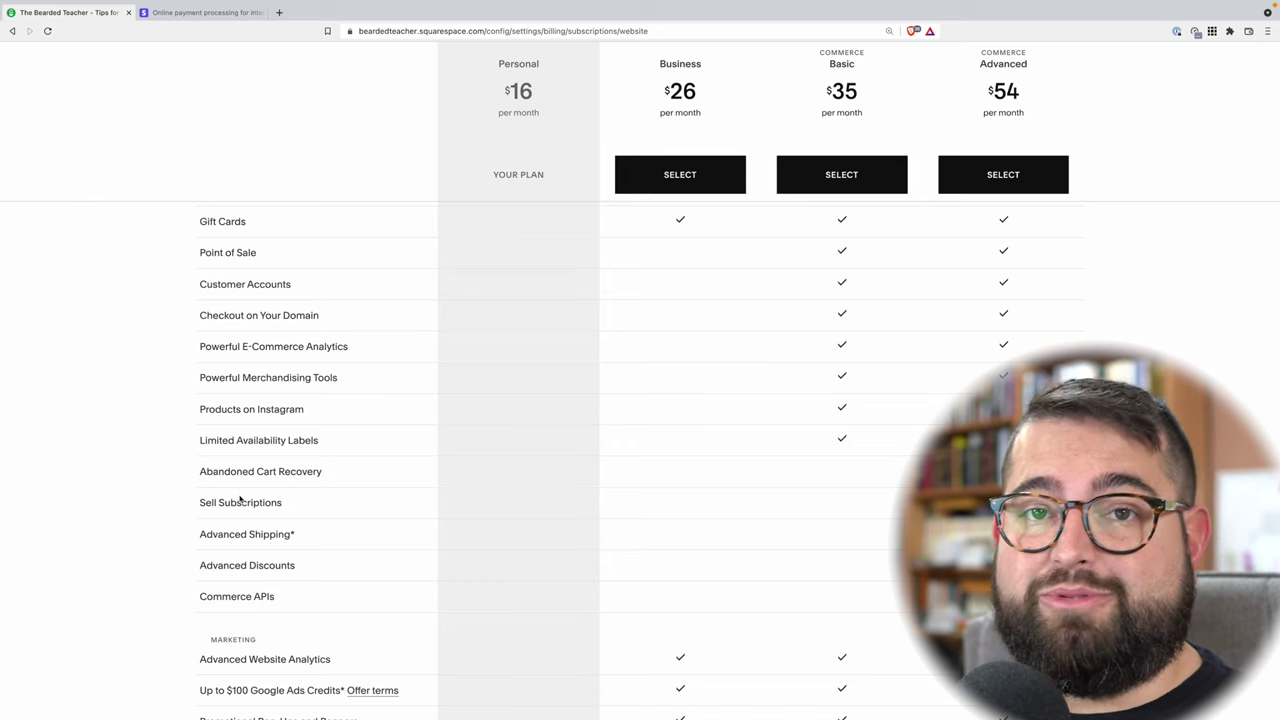
{"action": "mouse_move", "coordinate": [267, 498]}
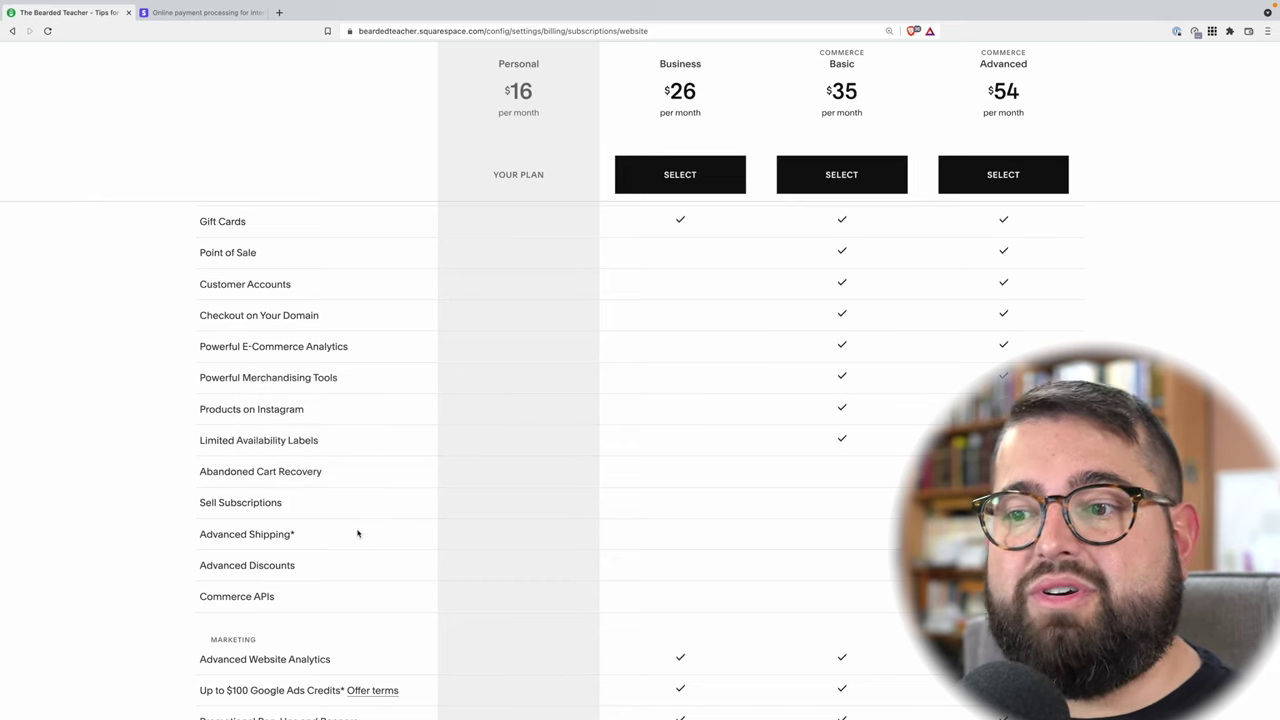
{"action": "scroll", "coordinate": [375, 530], "scroll_direction": "down", "scroll_amount": 1}
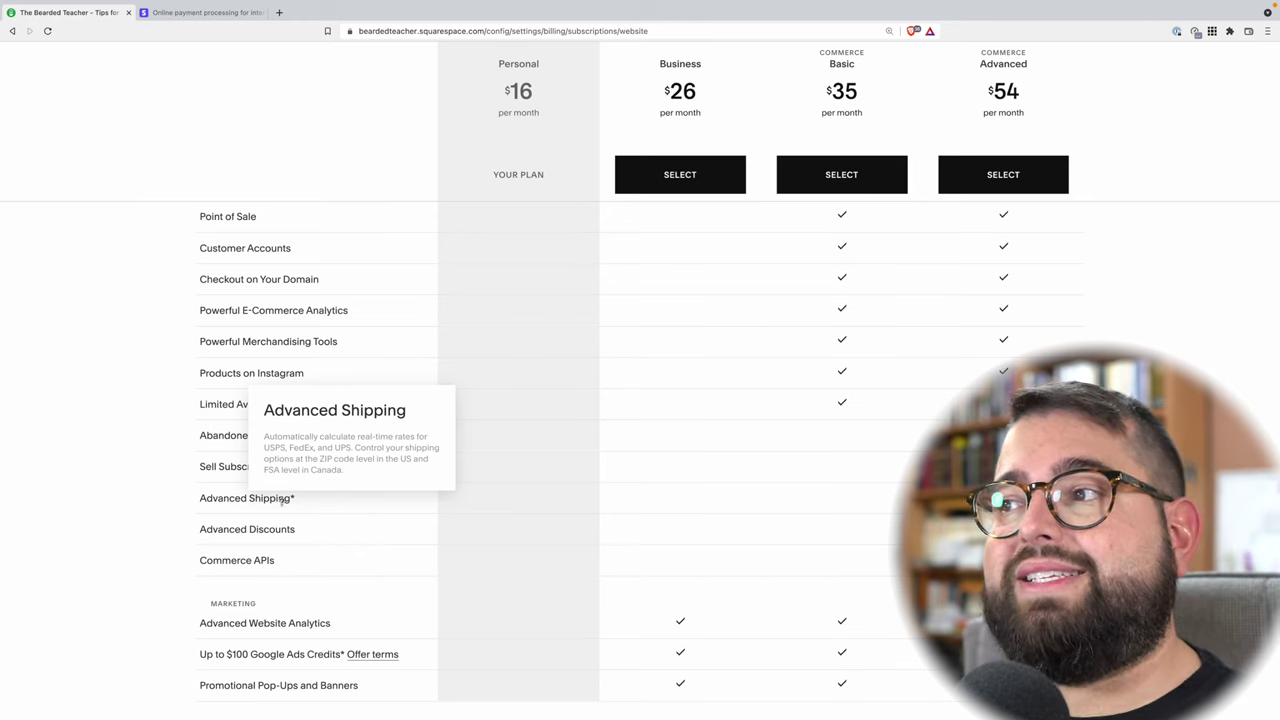
{"action": "mouse_move", "coordinate": [254, 532]}
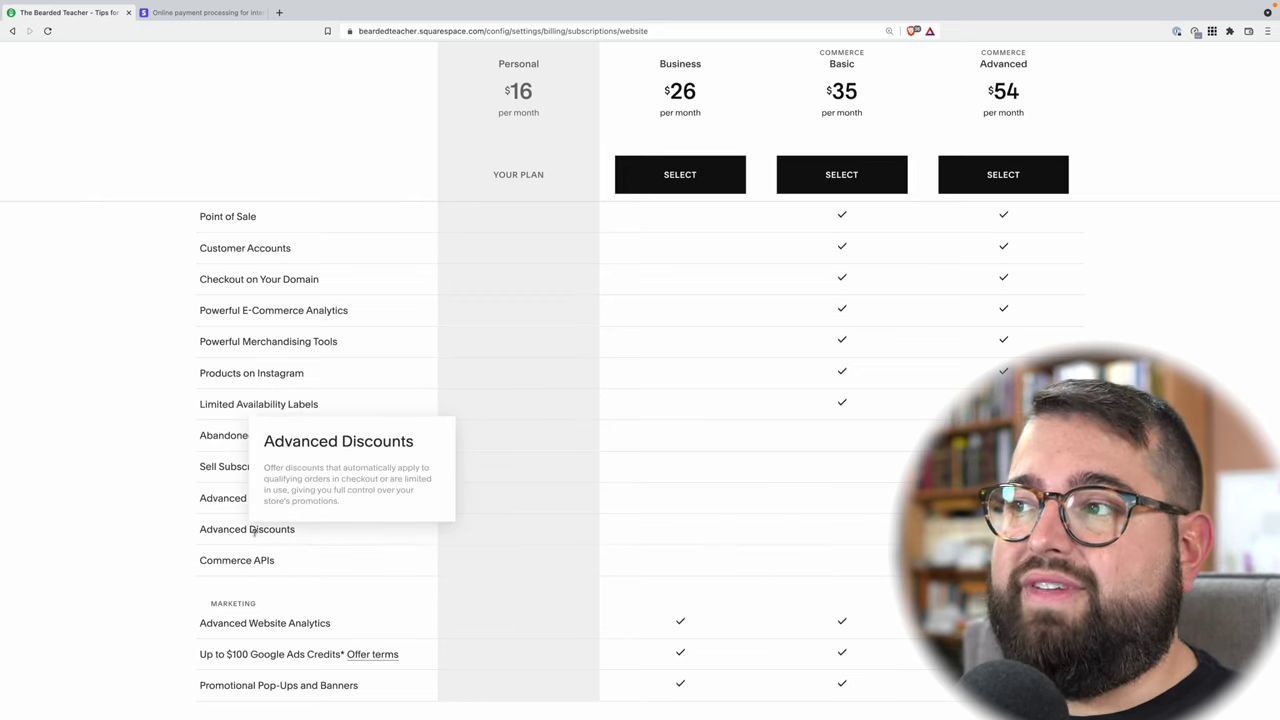
{"action": "scroll", "coordinate": [253, 531], "scroll_direction": "down", "scroll_amount": 1}
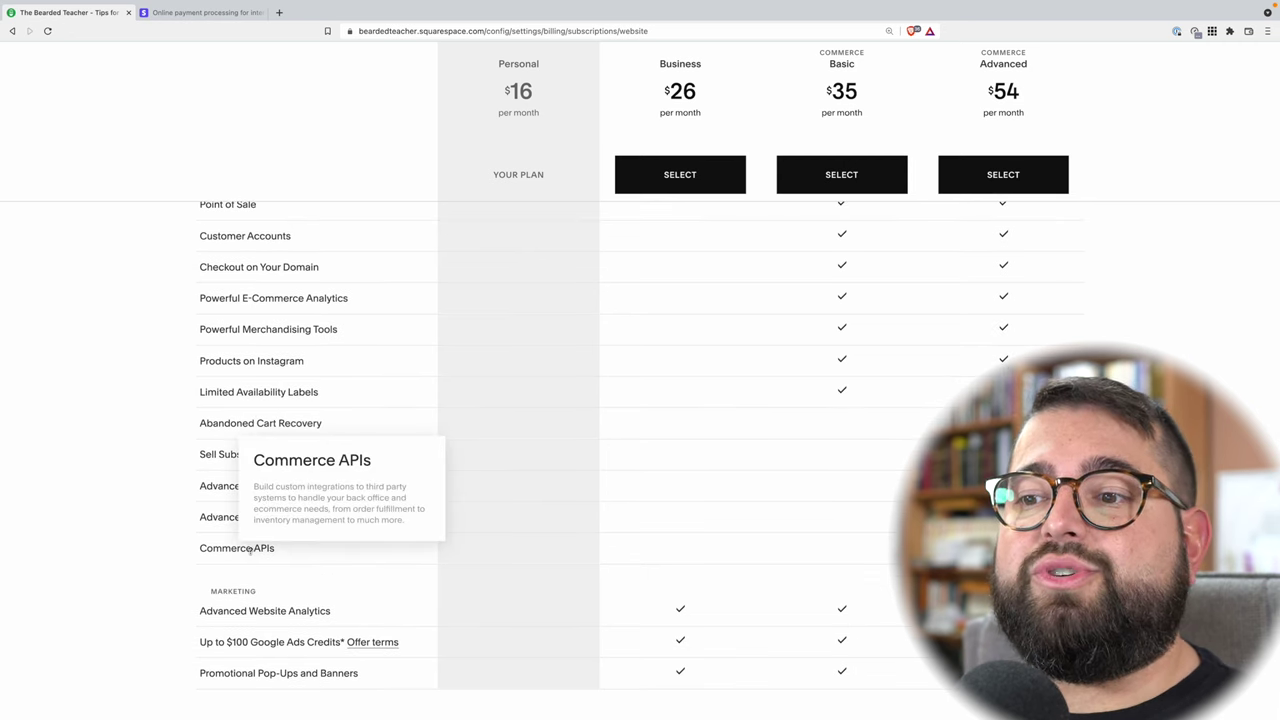